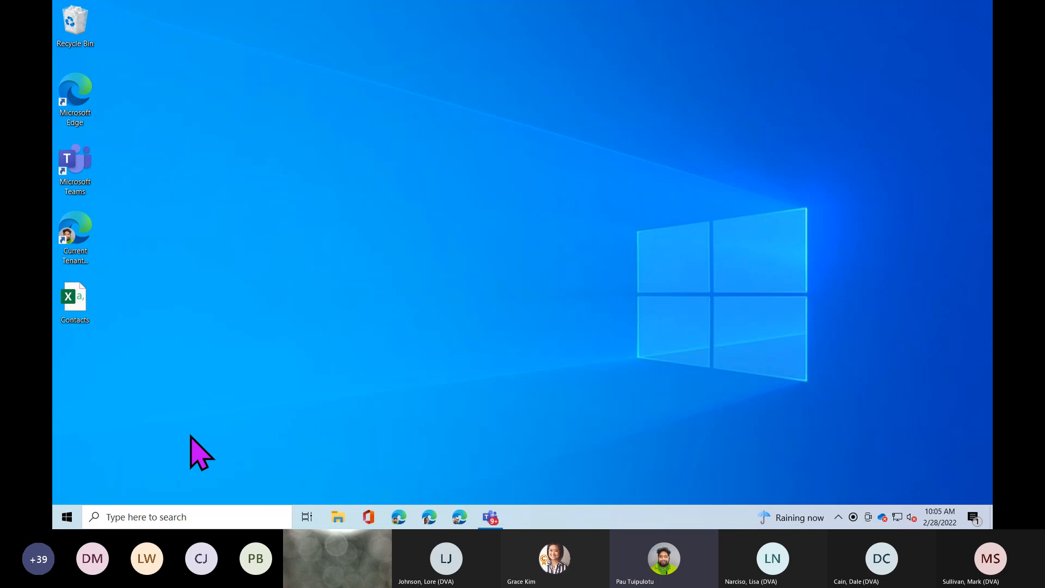
Browse the installed apps list, then close it to return to the desktop.
left_click(78, 517)
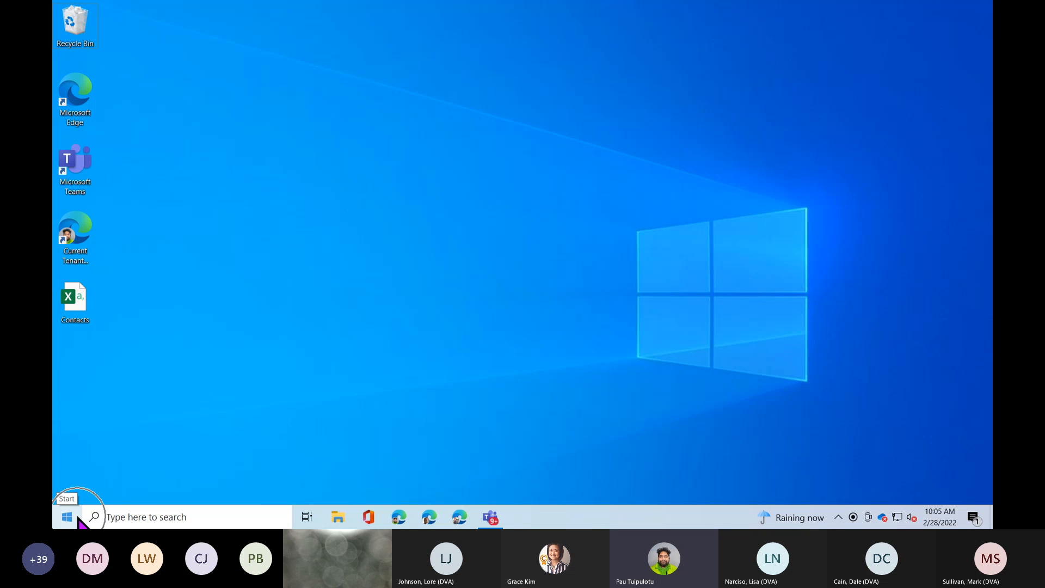
left_click(77, 519)
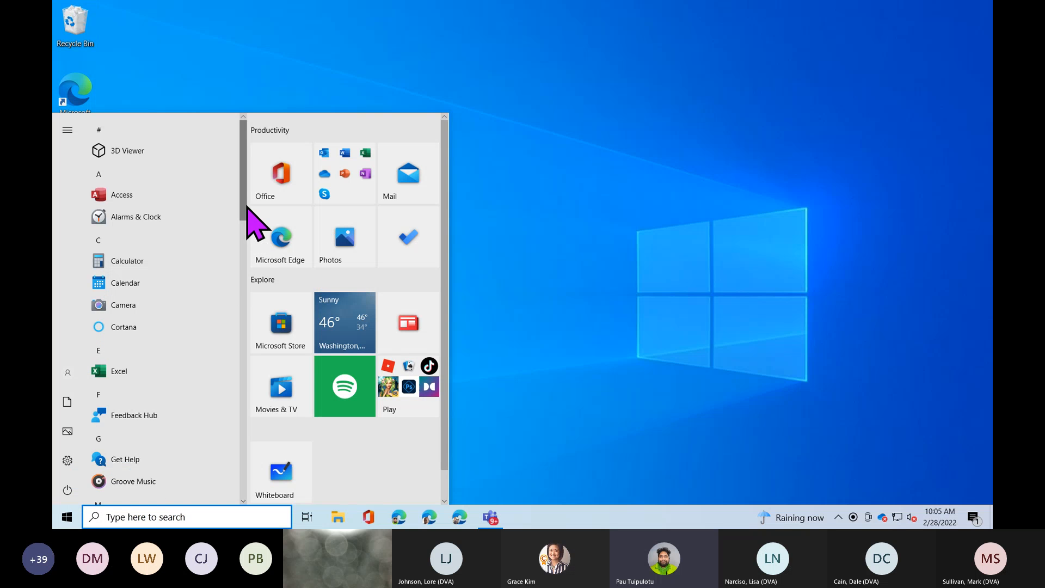
left_click_drag(243, 206, 227, 334)
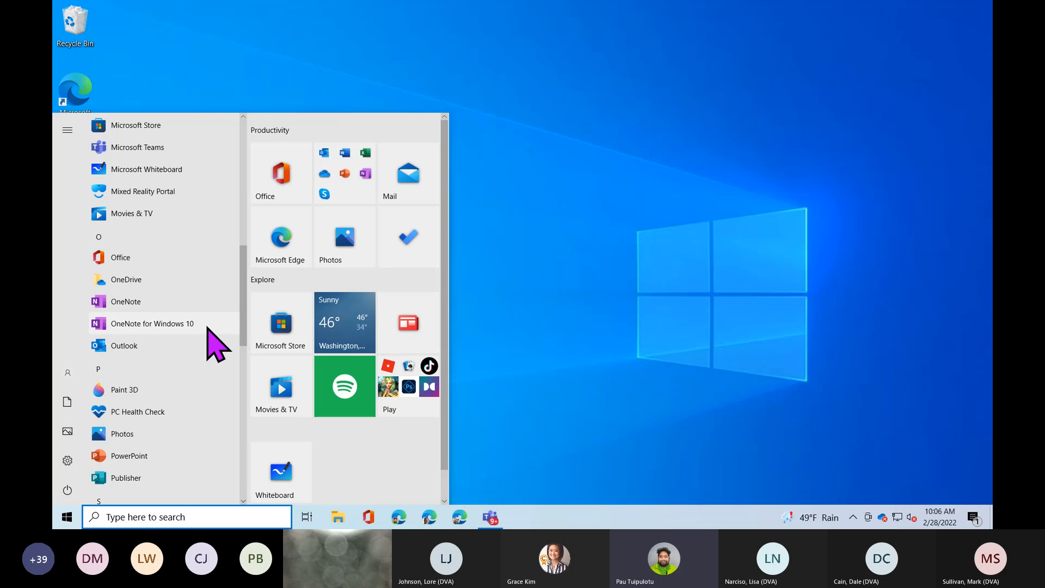
left_click(470, 328)
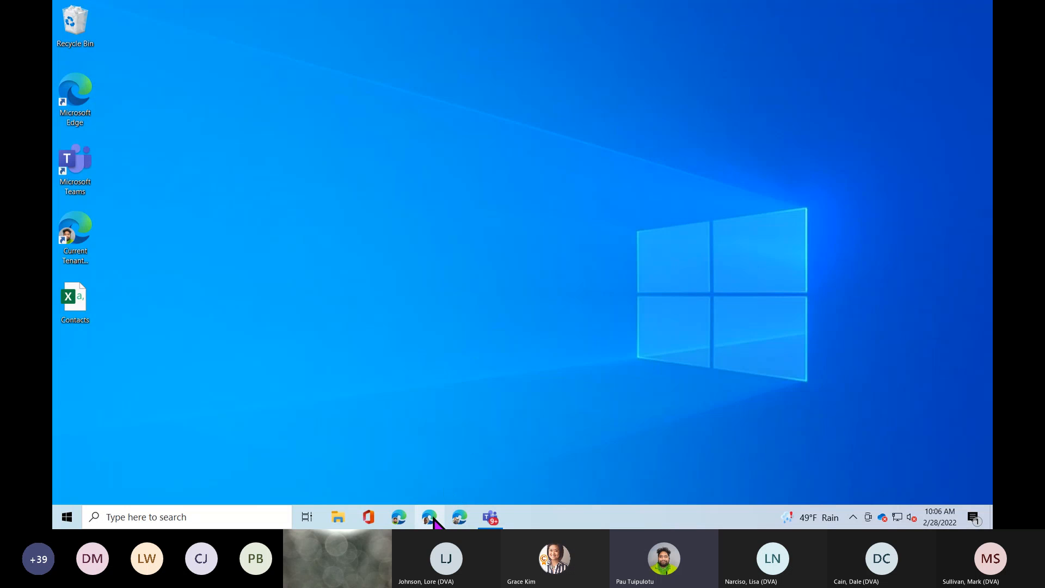
Launch Microsoft Edge and go to office.com.
left_click(459, 517)
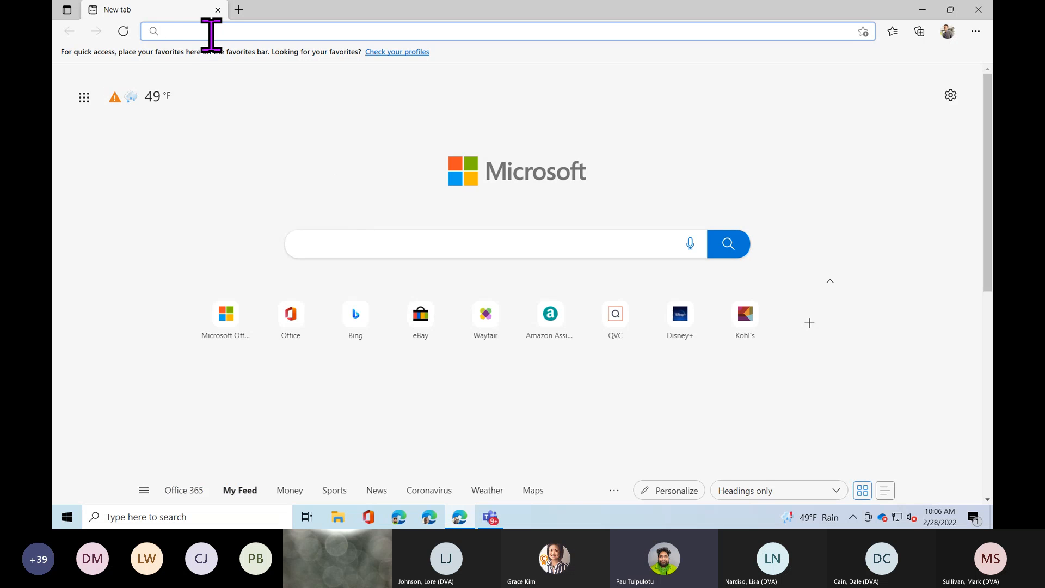
type("micro")
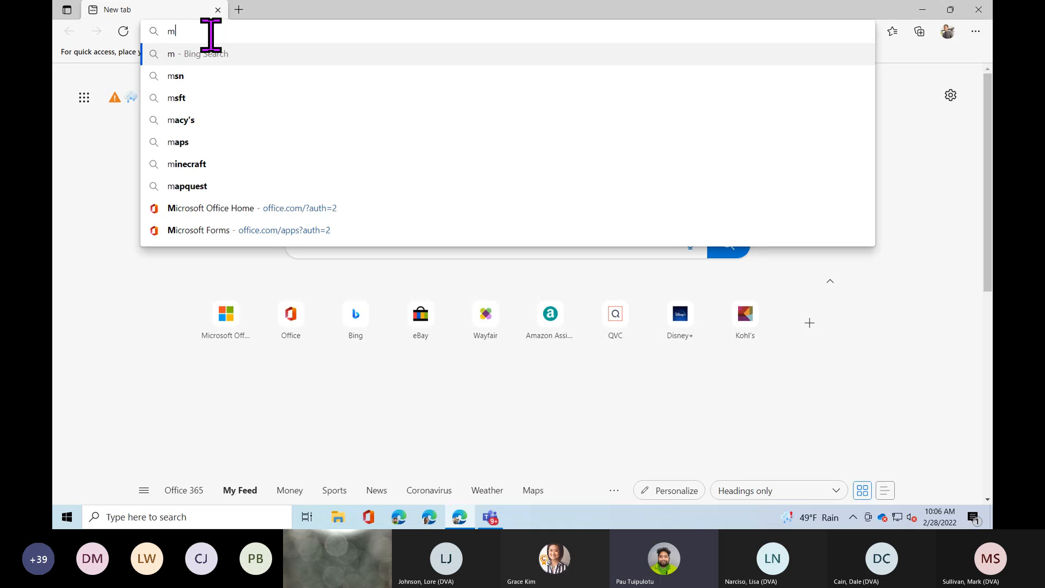
key("BackSpace")
key("BackSpace")
key("BackSpace")
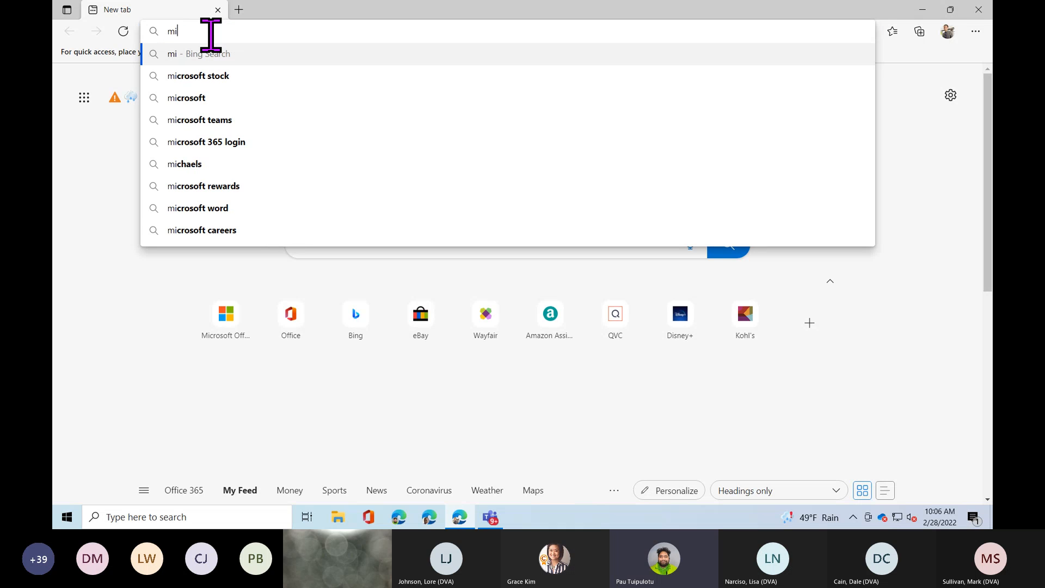
key("BackSpace")
key("BackSpace")
type("office.com")
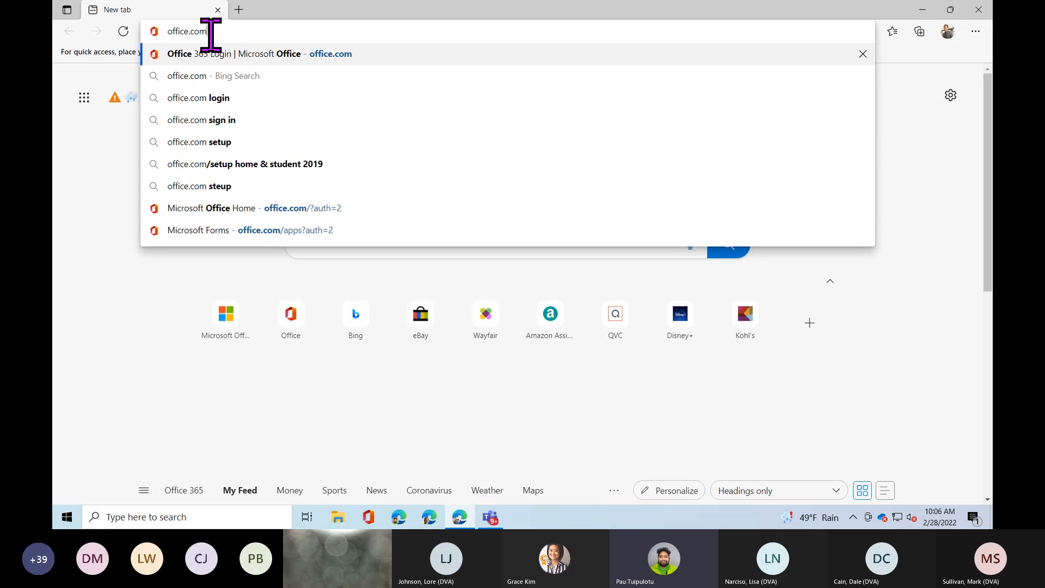
key("Return")
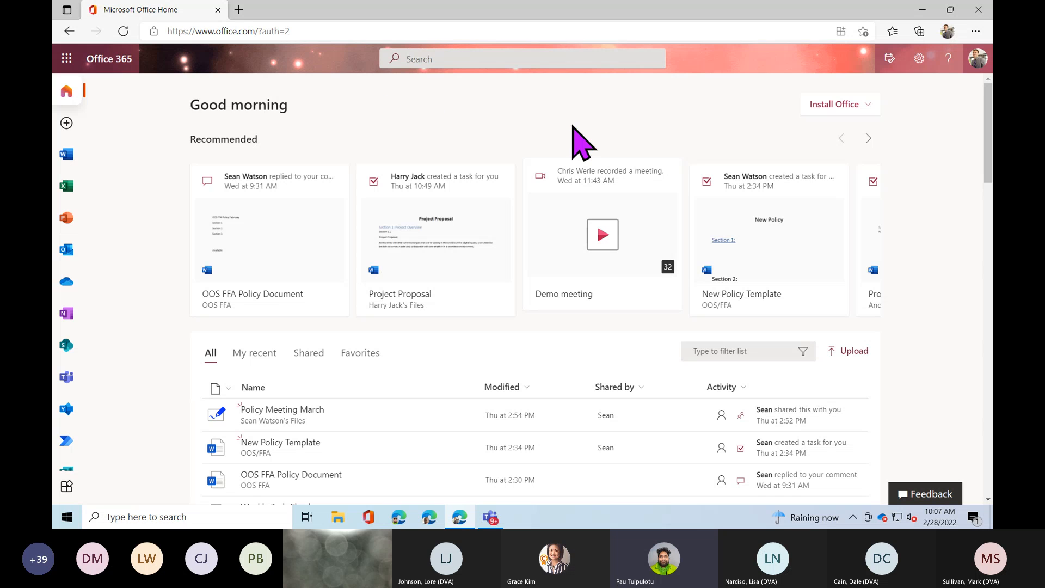
left_click(976, 69)
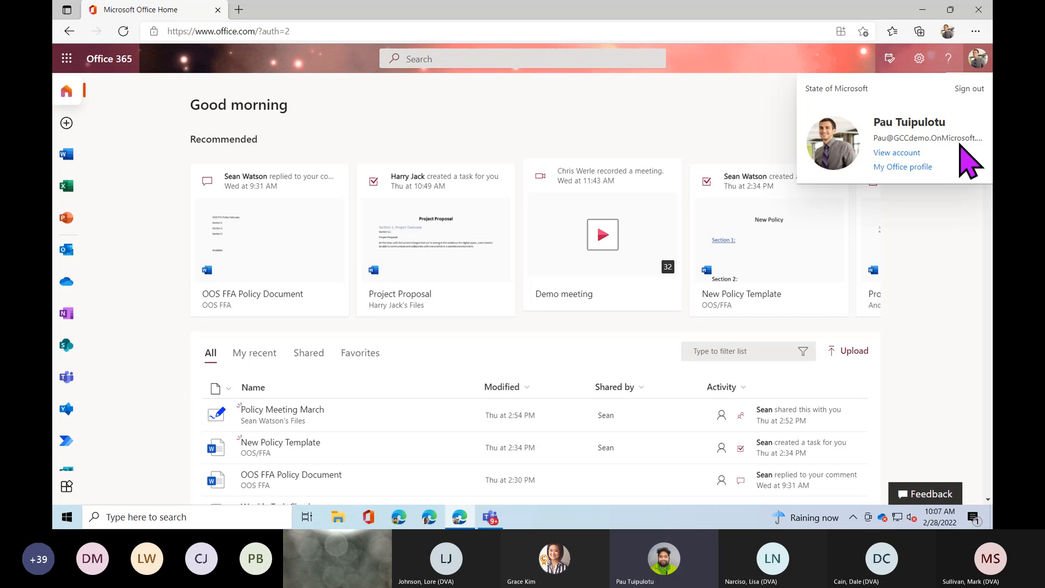
left_click(751, 140)
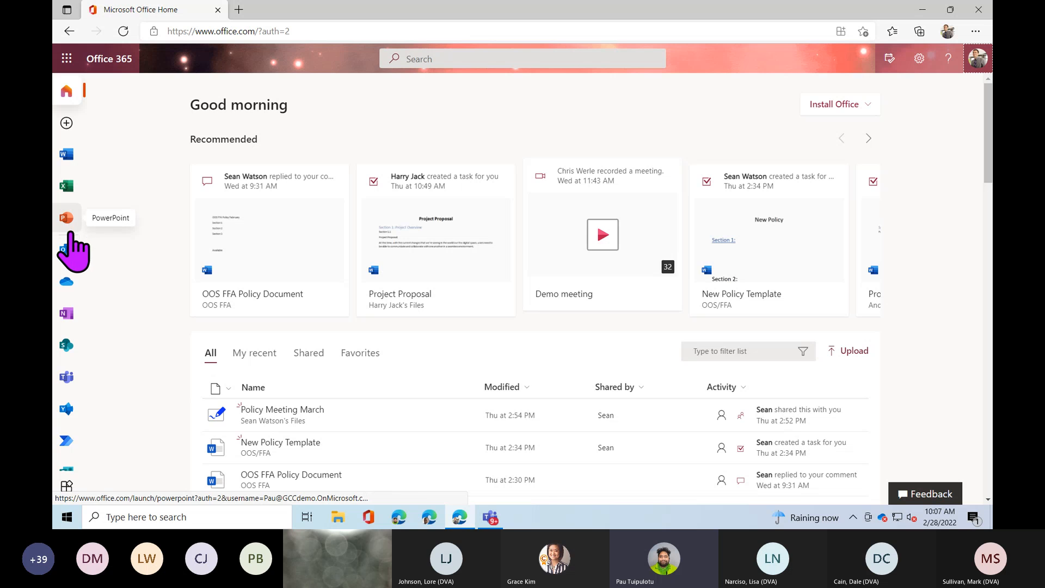
left_click(70, 326)
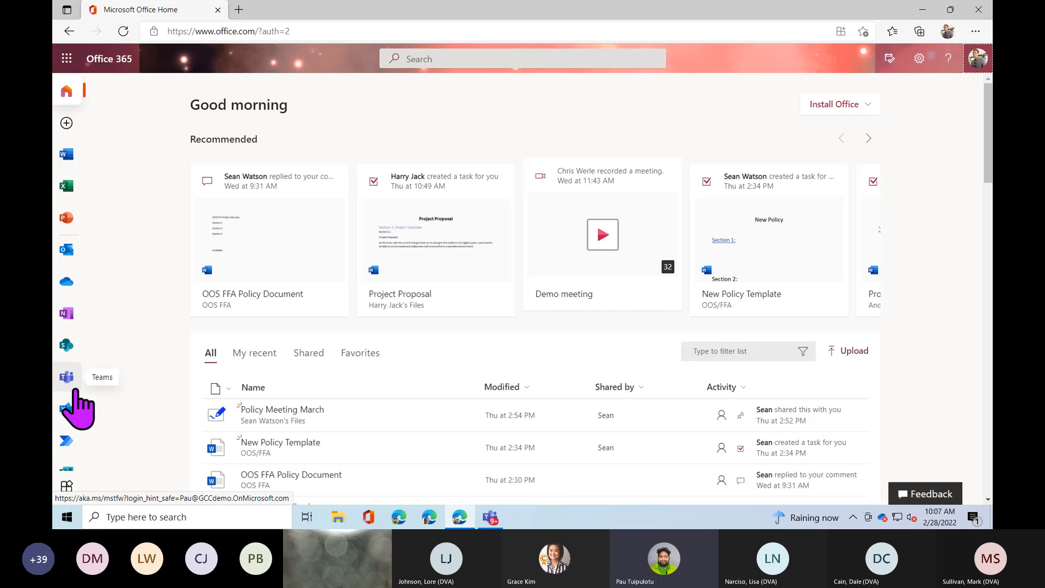
Show the full Office 365 apps list and launch OneNote for the web.
left_click(67, 498)
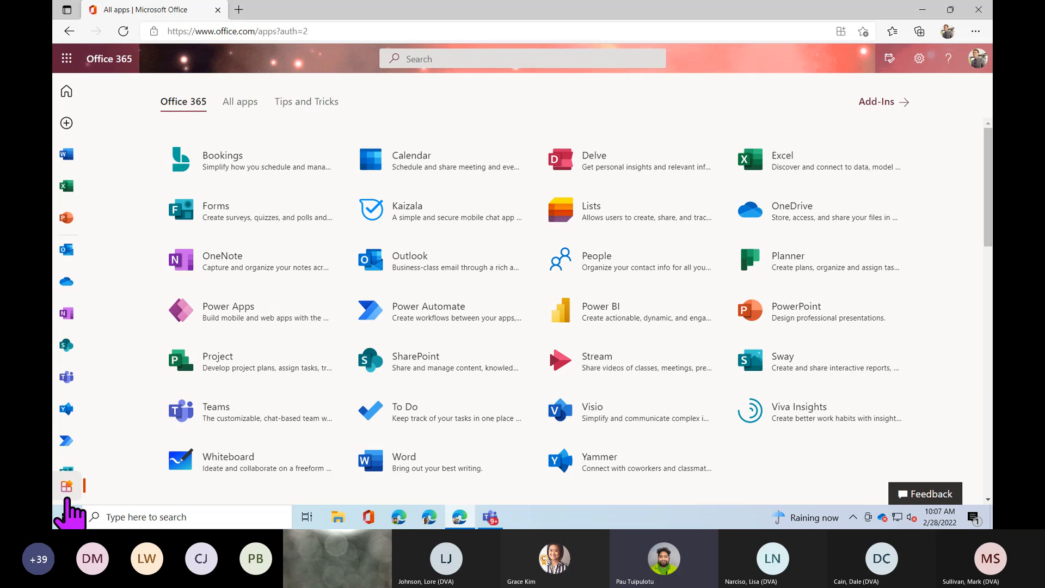
key("ctrl")
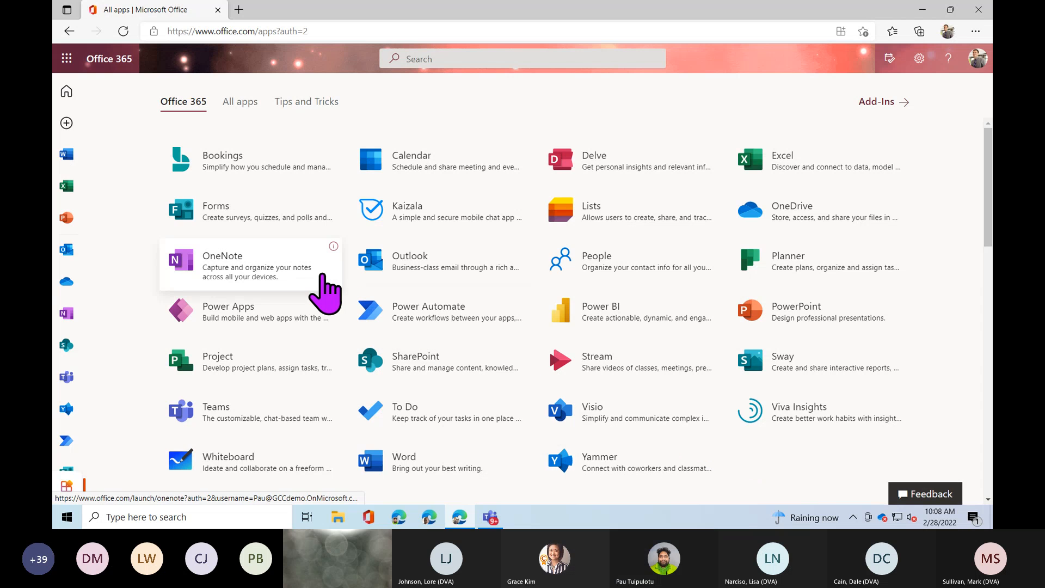
left_click(214, 284)
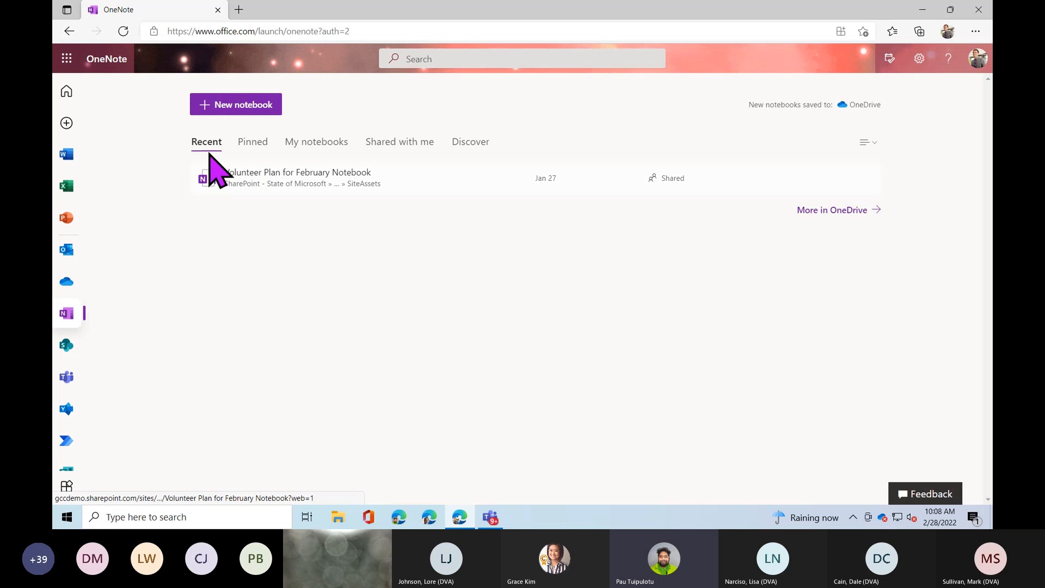
Pin Volunteer Plan for February Notebook and view the Pinned notebooks list.
left_click(289, 175)
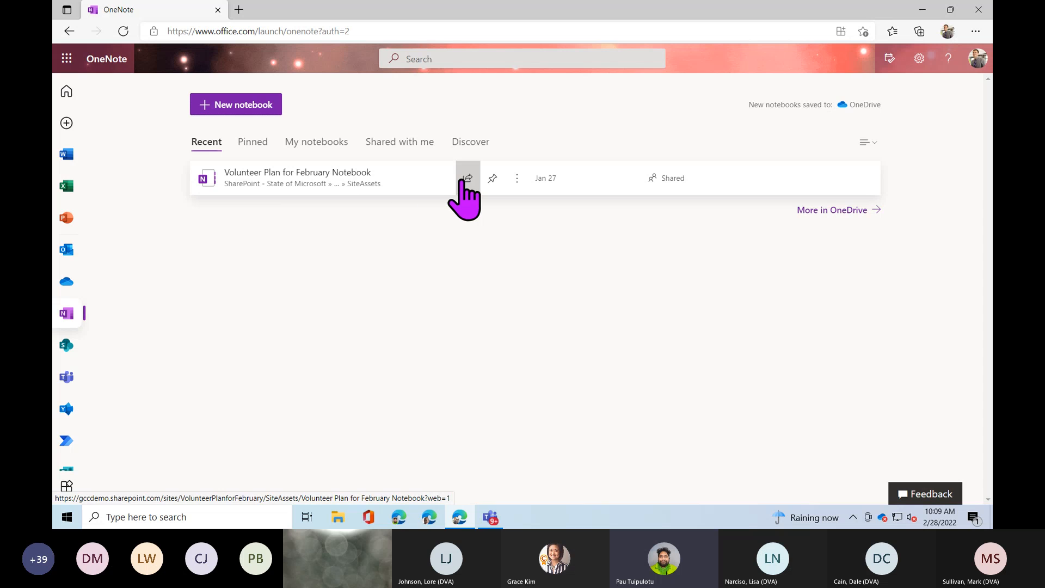
left_click(495, 184)
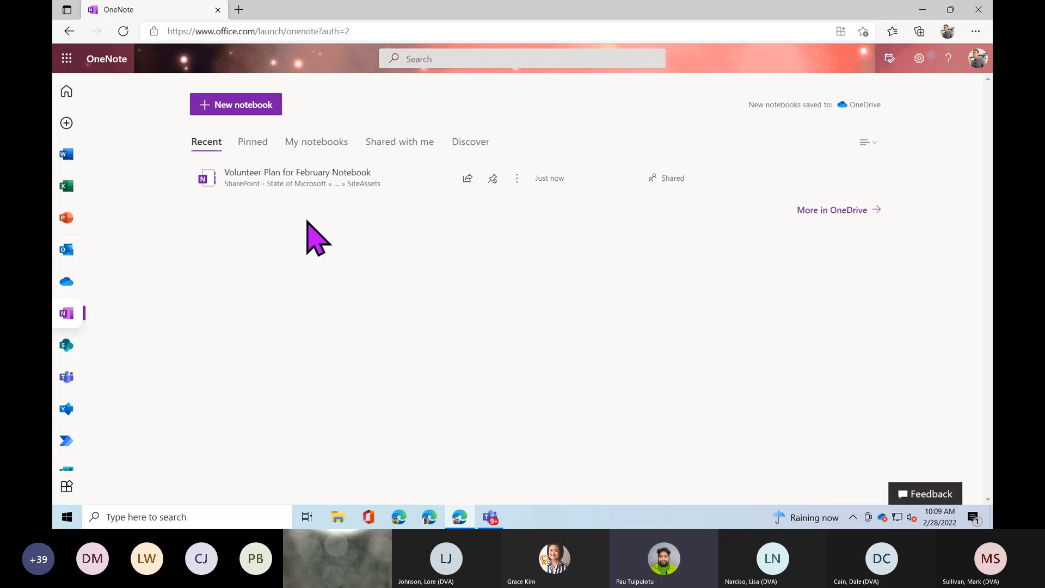
left_click(251, 142)
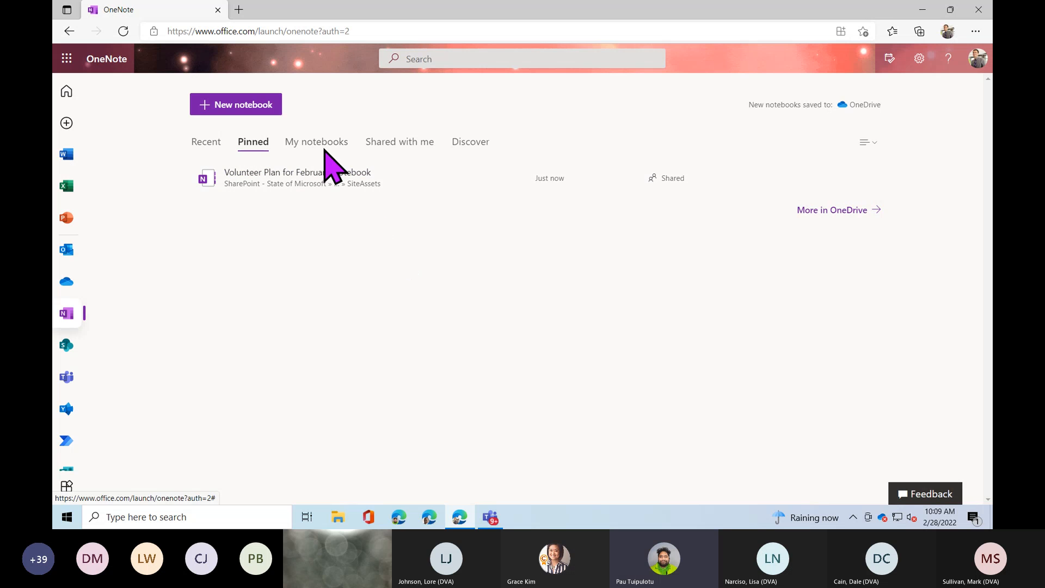
Leave the Office search via Home and reopen OneNote's Recent notebooks list.
left_click(442, 57)
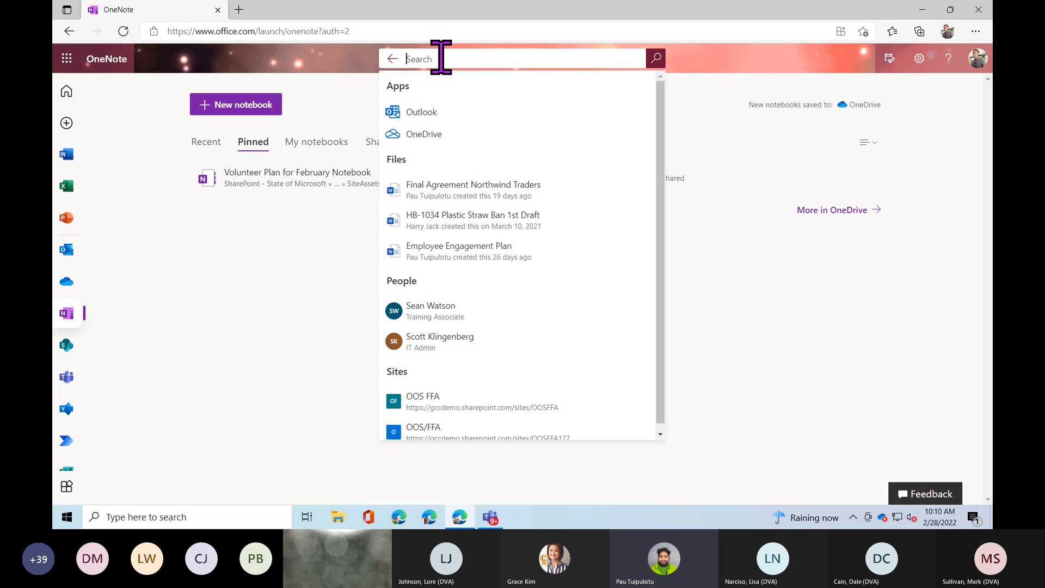
left_click(391, 59)
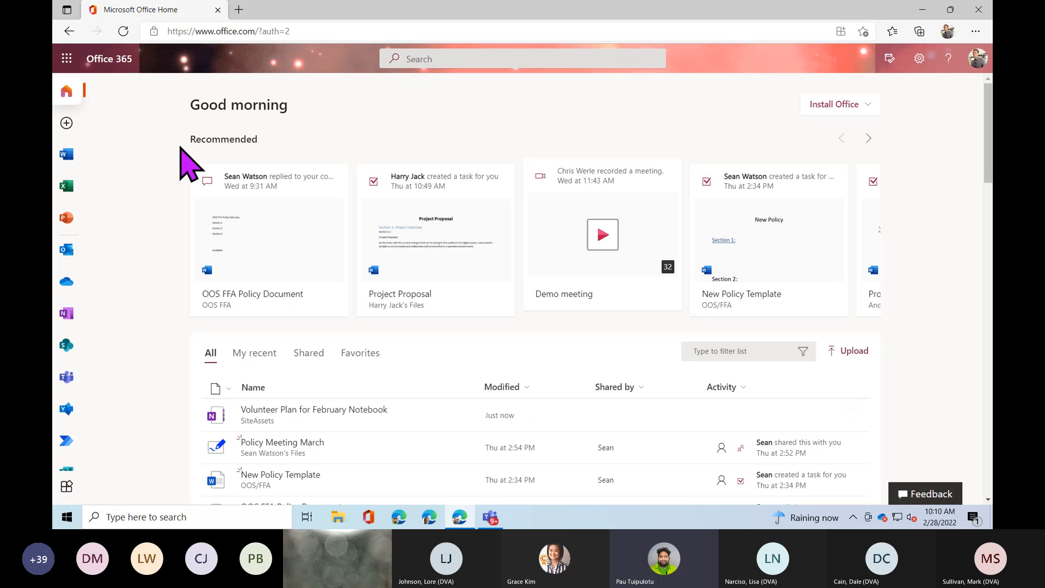
left_click(65, 314)
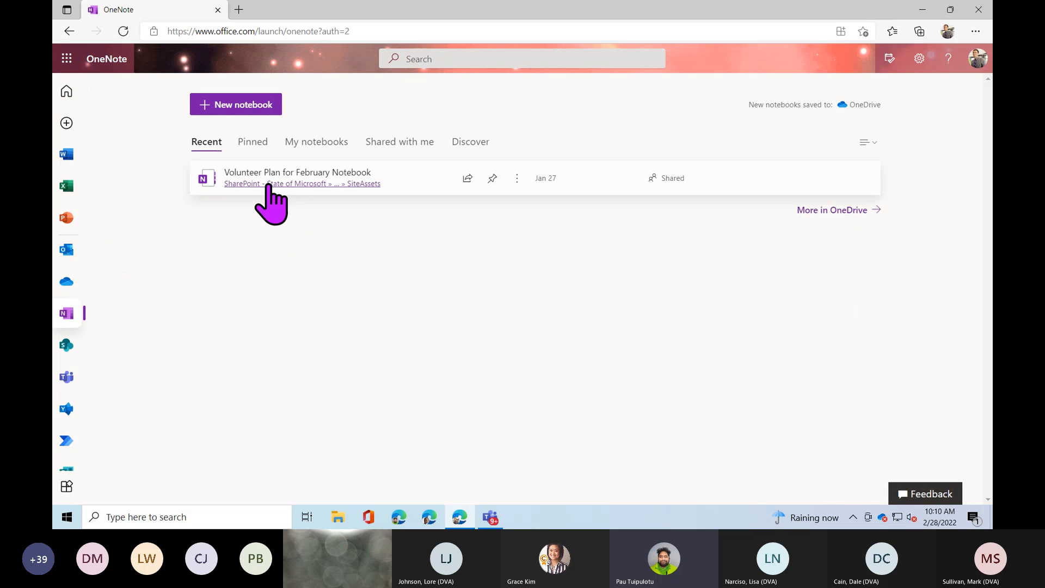
Check the Pinned list, then pin Volunteer Plan for February Notebook again from Recent.
left_click(253, 143)
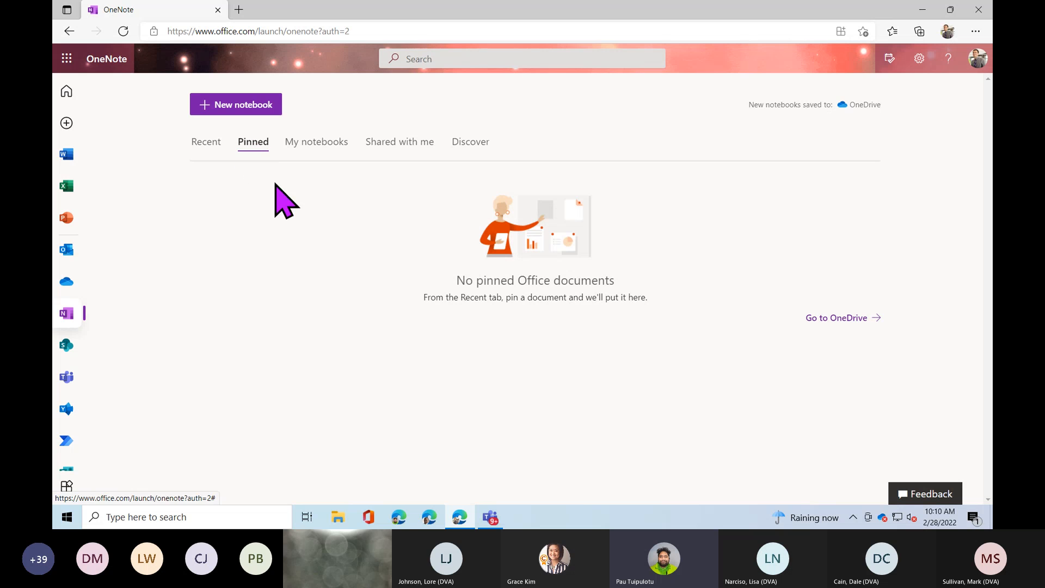
left_click(206, 142)
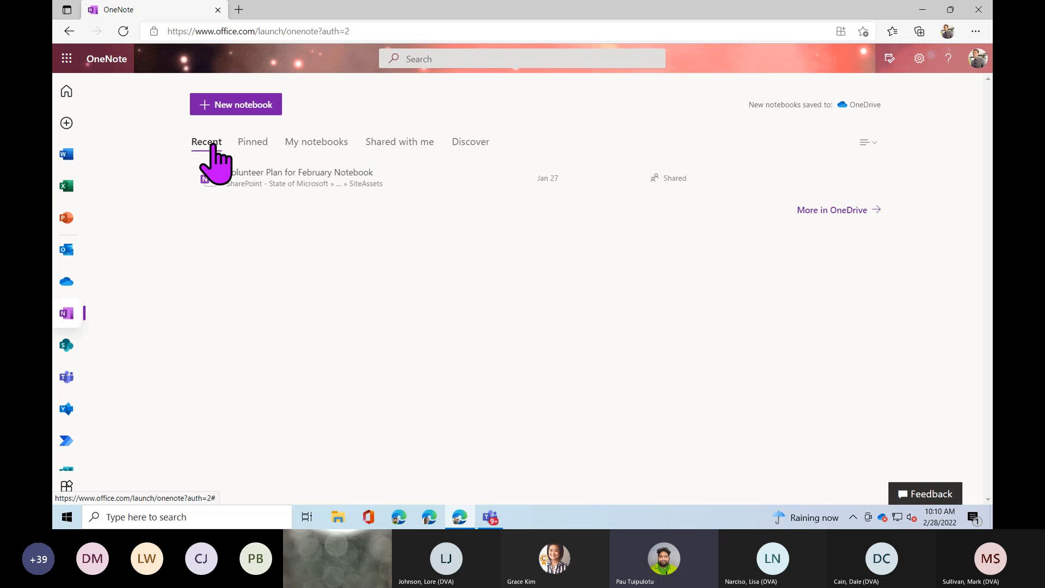
left_click(495, 188)
left_click(254, 145)
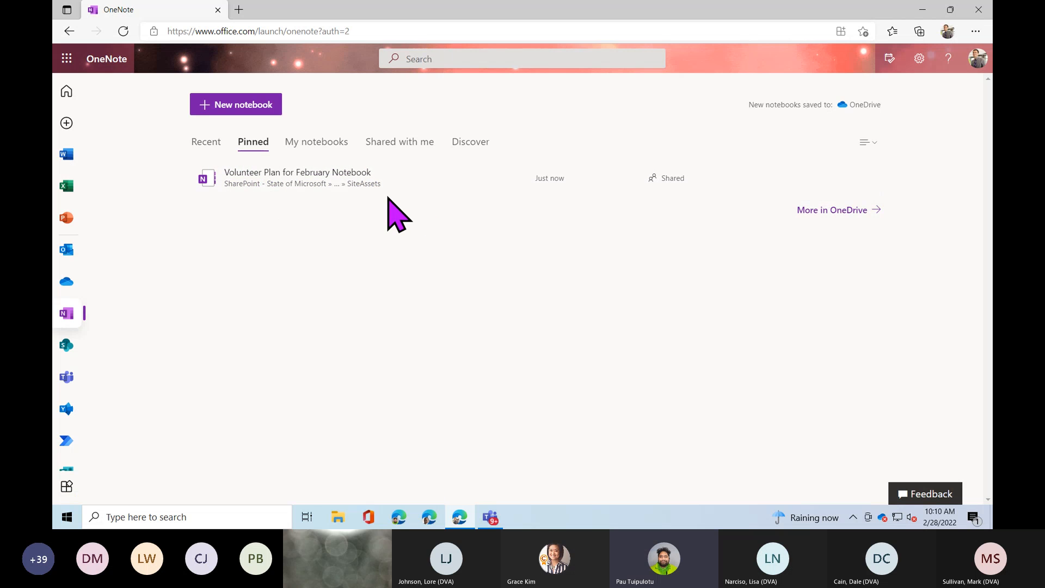
Browse the My notebooks, Shared with me and Discover notebook lists.
left_click(325, 148)
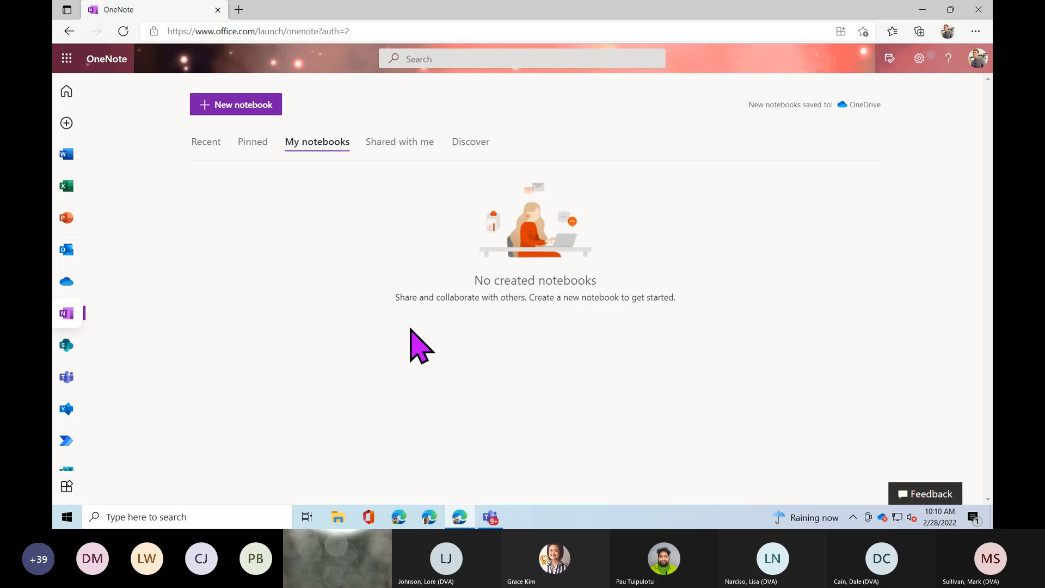
left_click(404, 145)
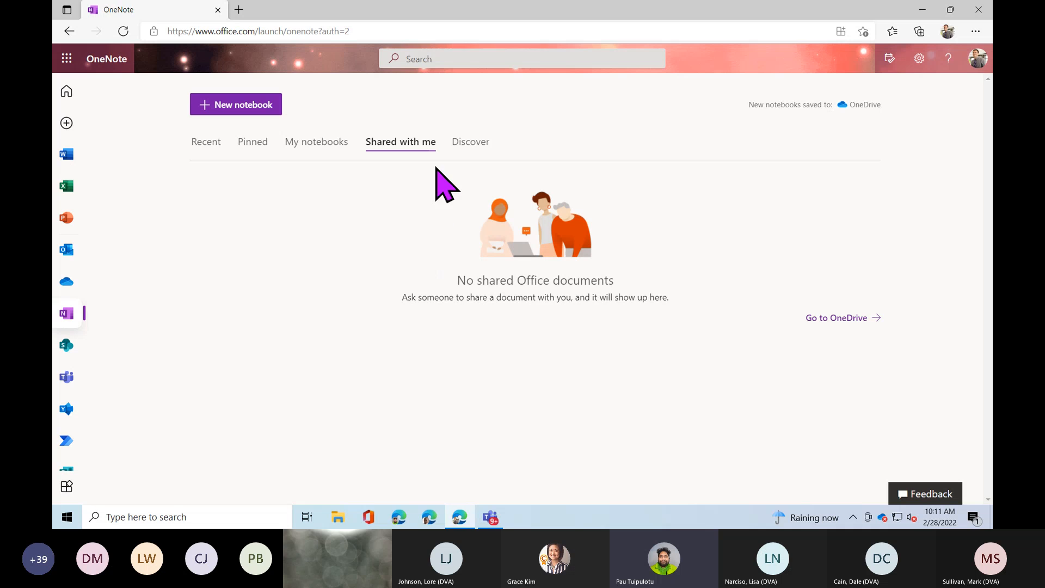
left_click(480, 147)
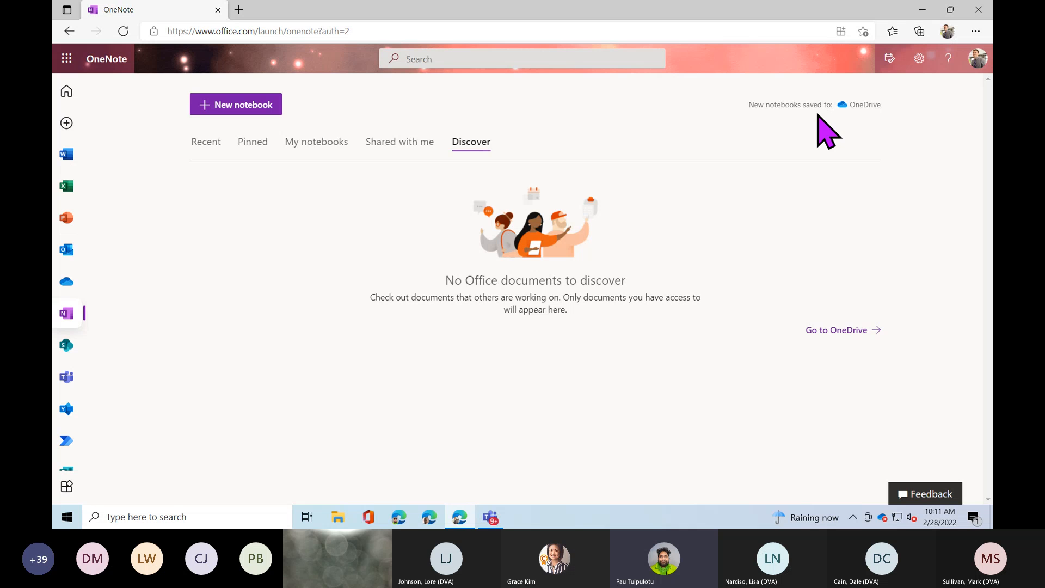
left_click(867, 112)
From the Recent list, create a new notebook named 'WA DVA'.
left_click(212, 147)
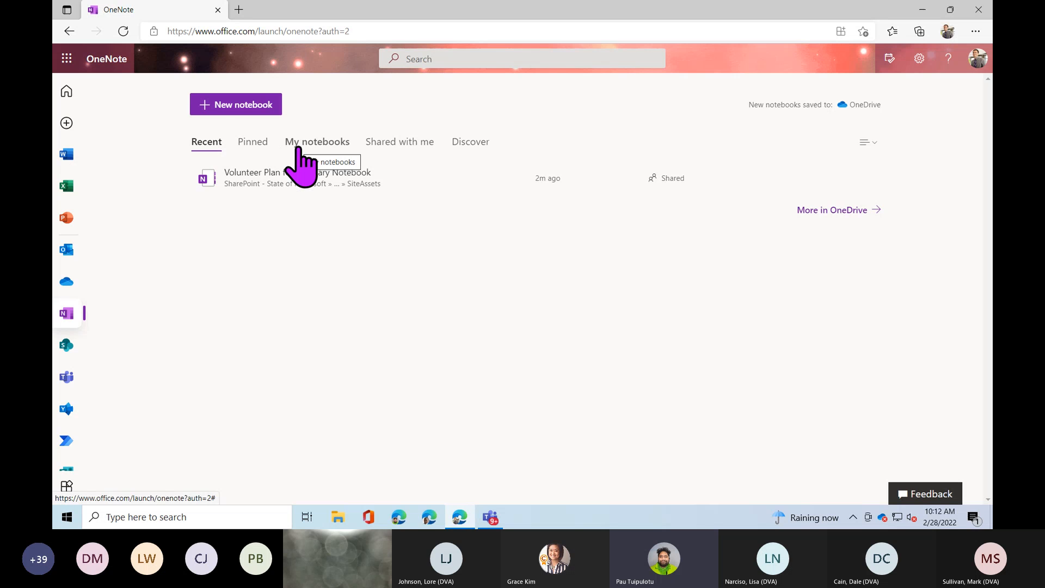
left_click(212, 109)
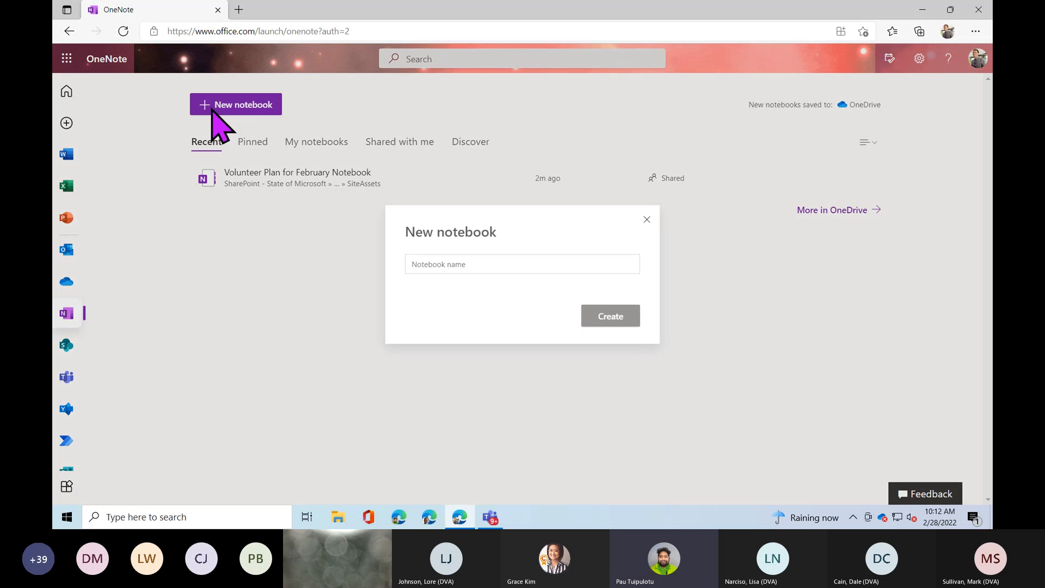
left_click(495, 268)
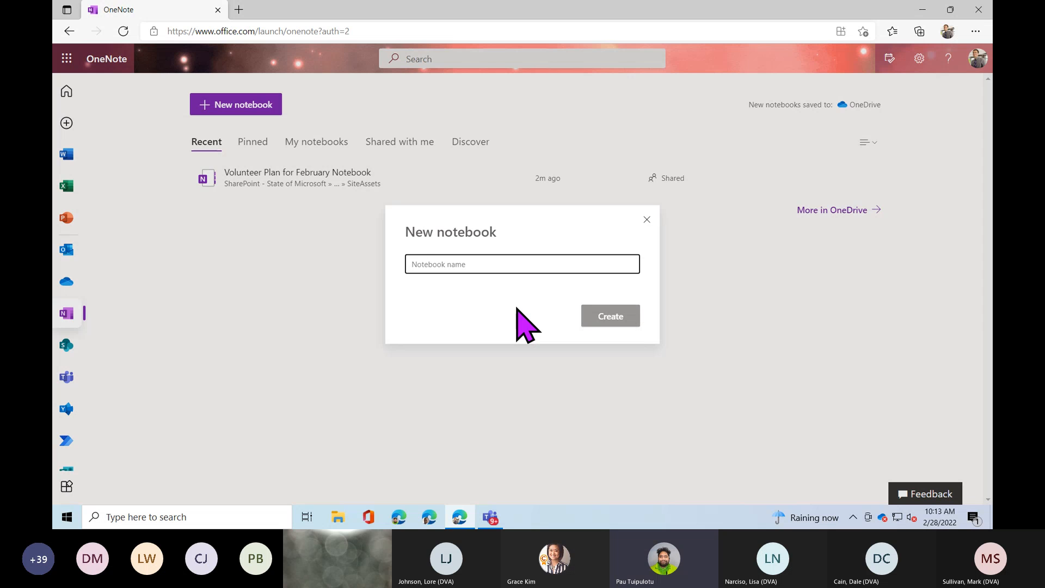
type("WA DVA")
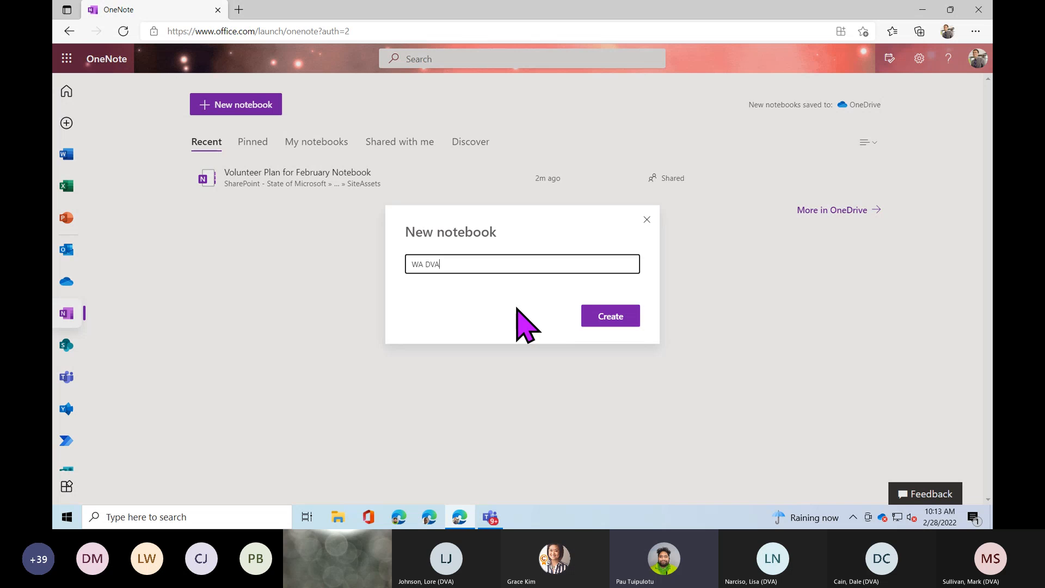
left_click(613, 320)
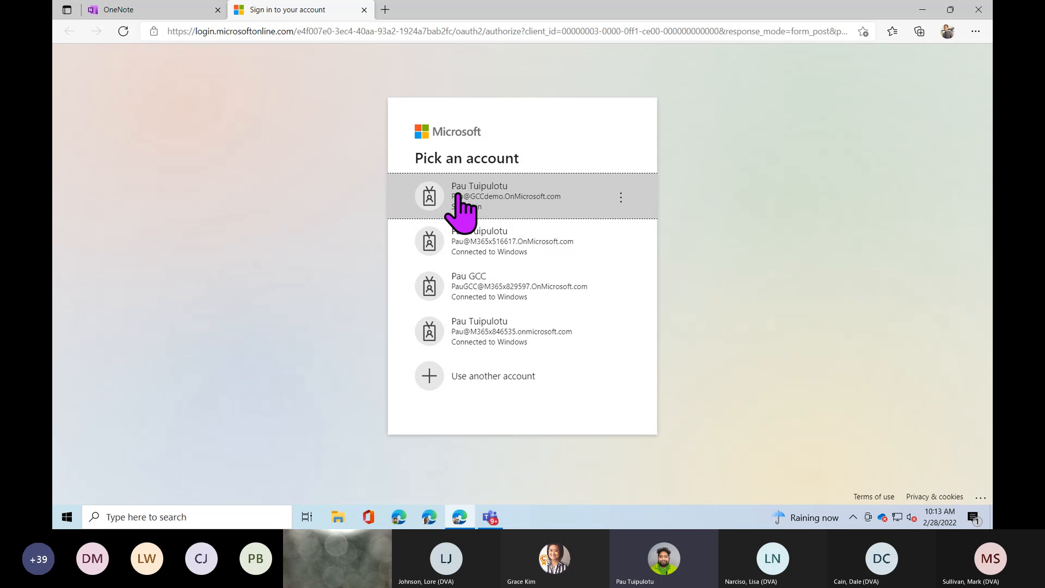
Choose the work account and dismiss the 'Zoom is now available' tip.
left_click(521, 202)
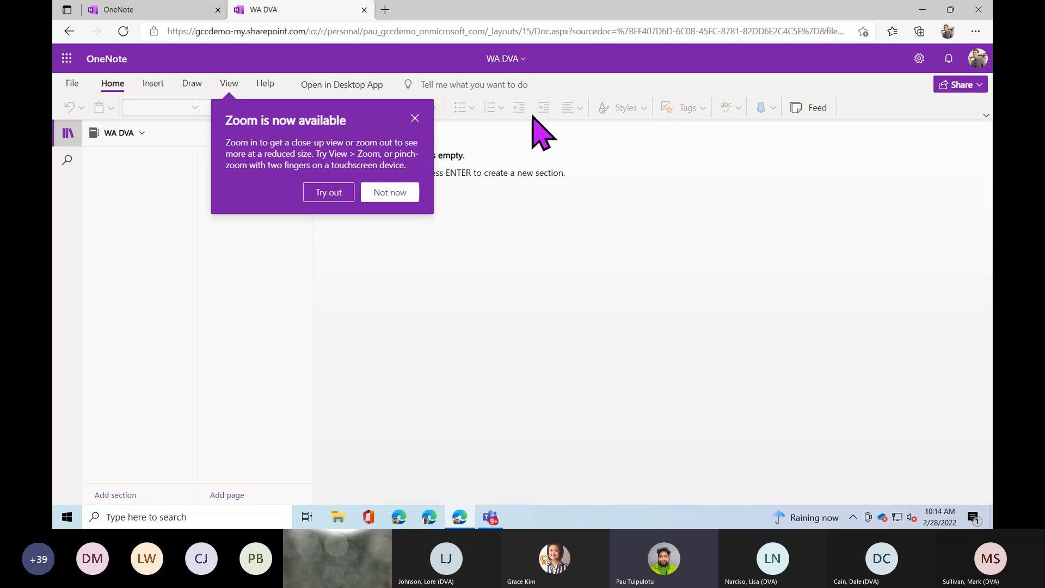
left_click(409, 118)
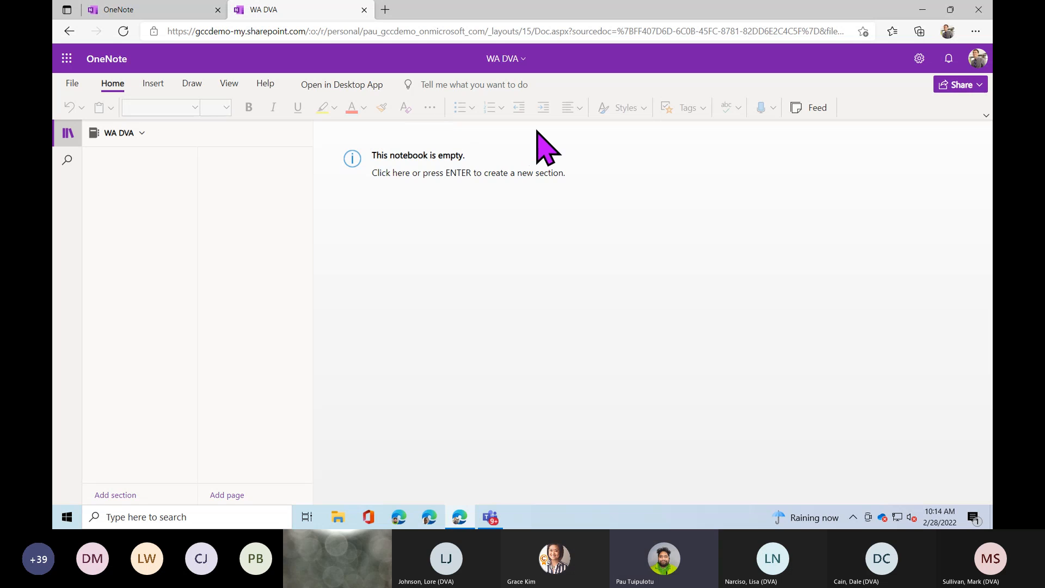
Open and close the account menu, then check the empty Notifications pane.
left_click(977, 60)
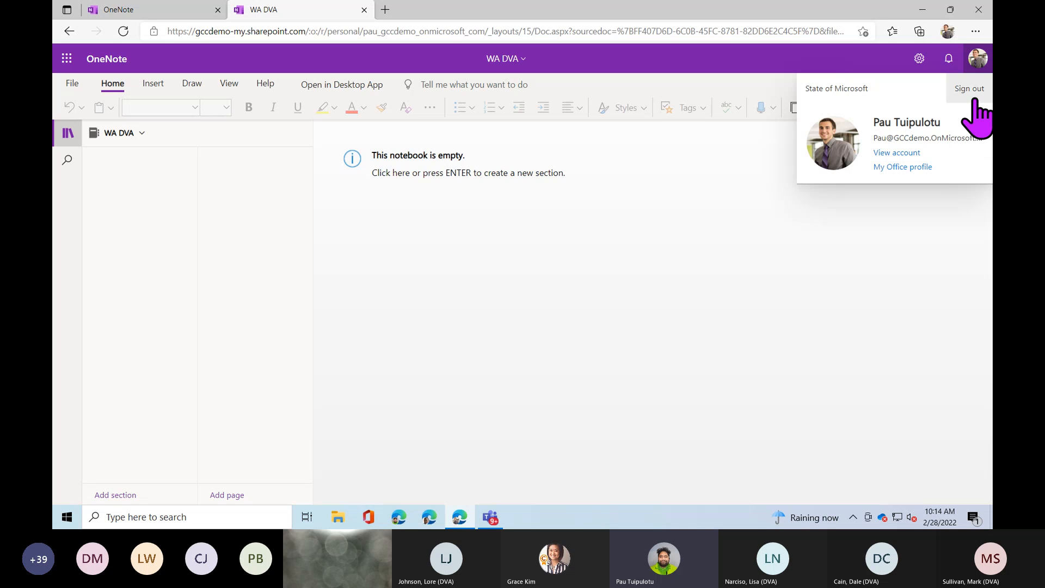
left_click(978, 60)
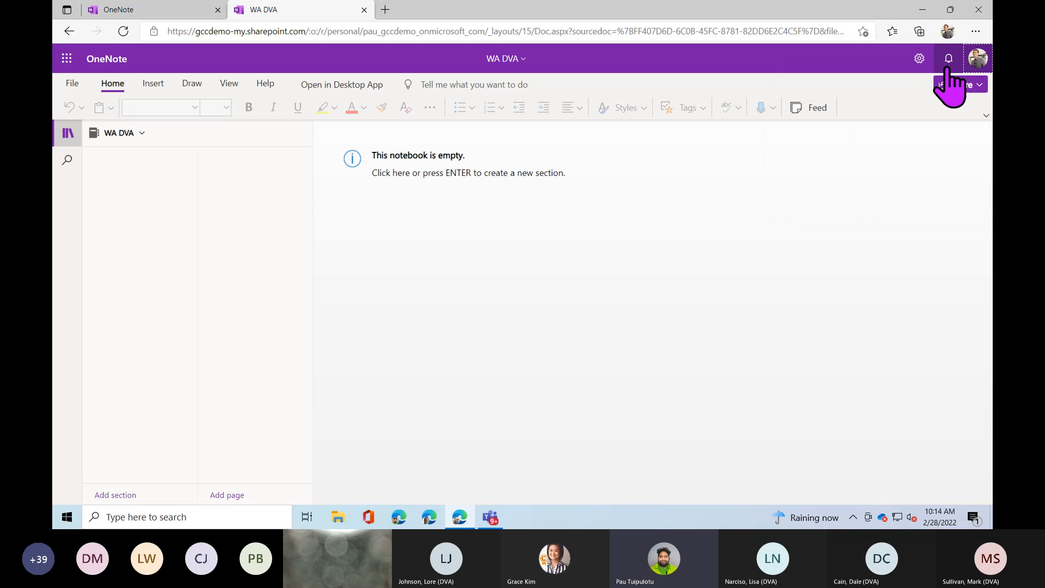
left_click(949, 59)
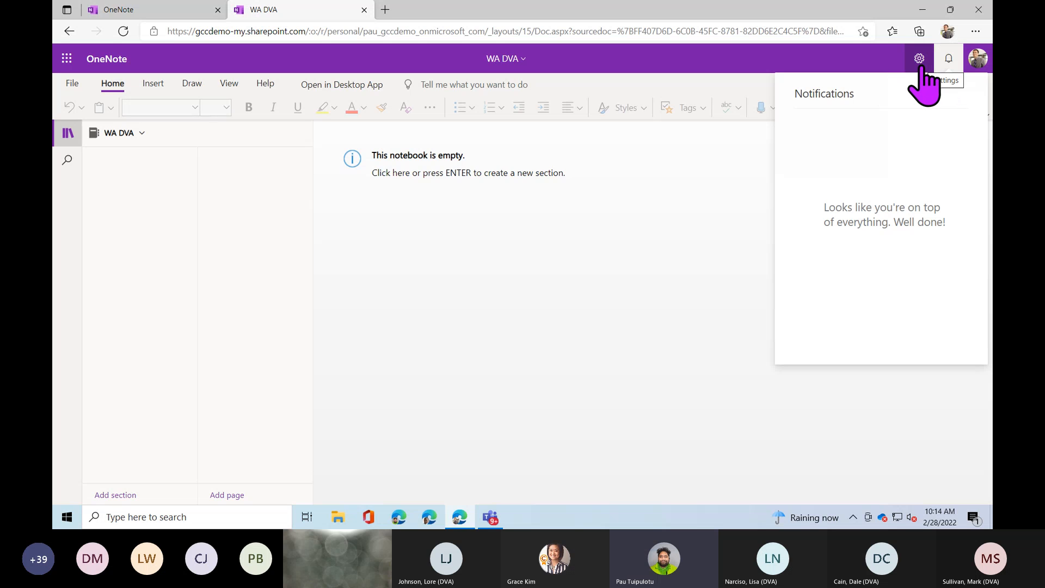
Tick Enable tooltip persistence in Settings' accessibility preferences and confirm with OK.
key("ctrl")
left_click(920, 66)
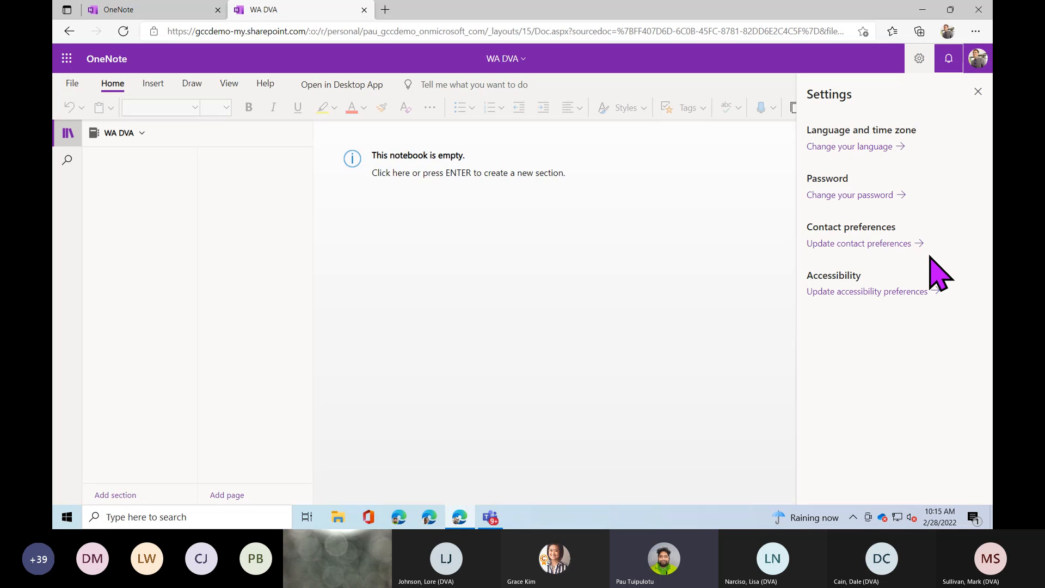
left_click(865, 294)
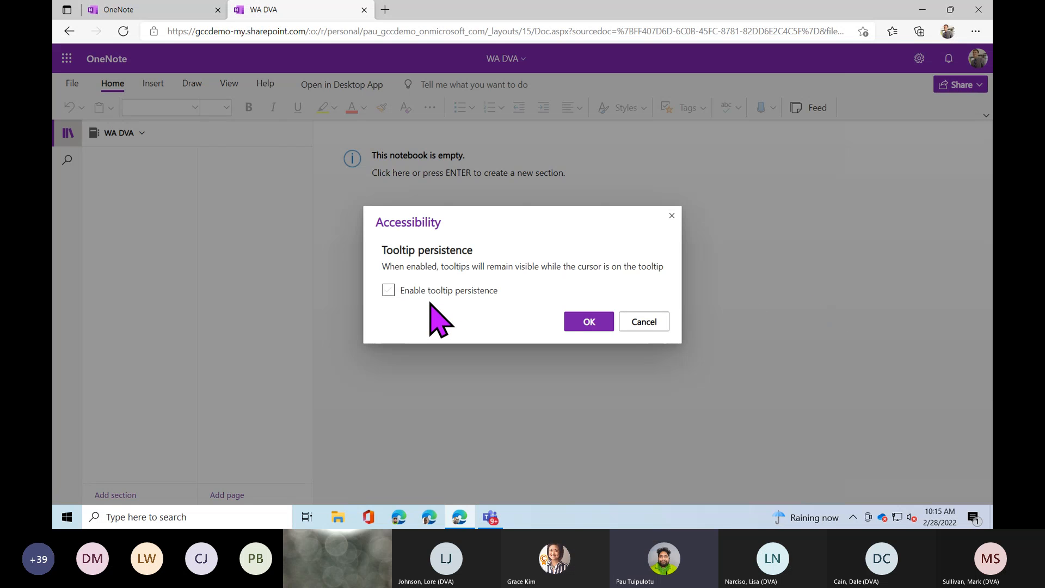
left_click(389, 290)
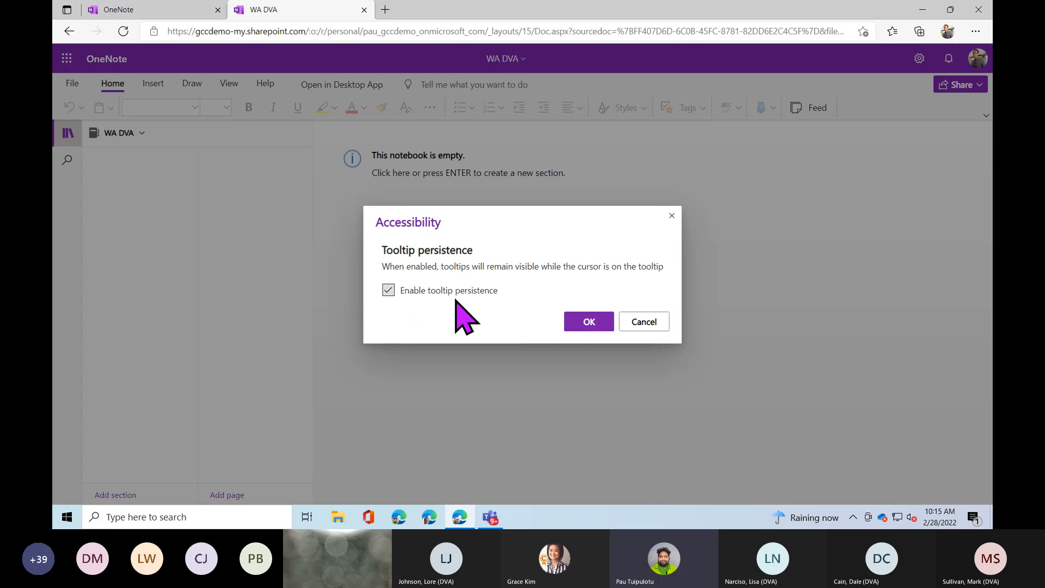
left_click(575, 321)
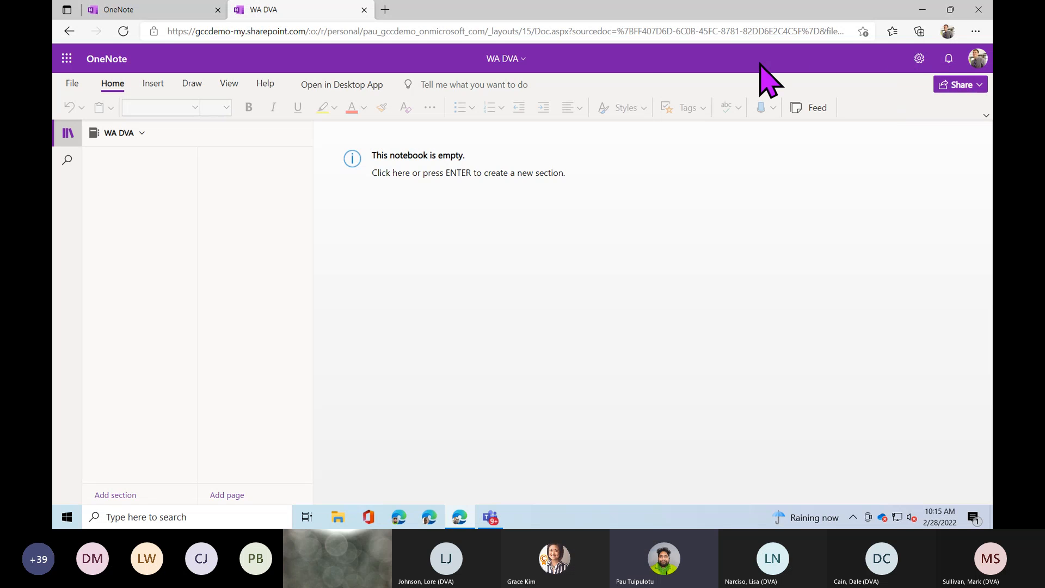
Show the WA DVA notebook's location and open its parent folder in OneDrive.
left_click(501, 60)
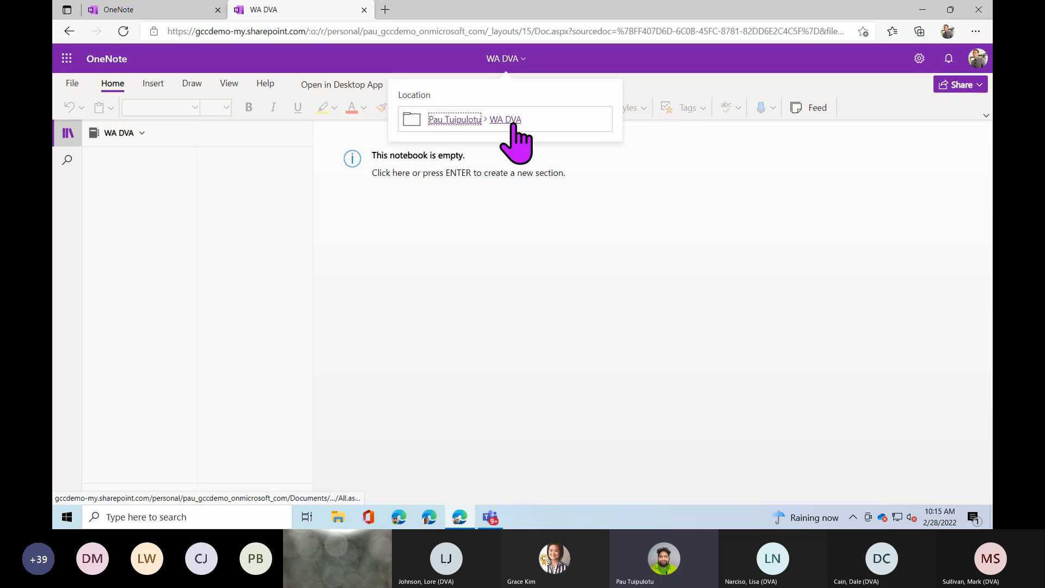
left_click(442, 122)
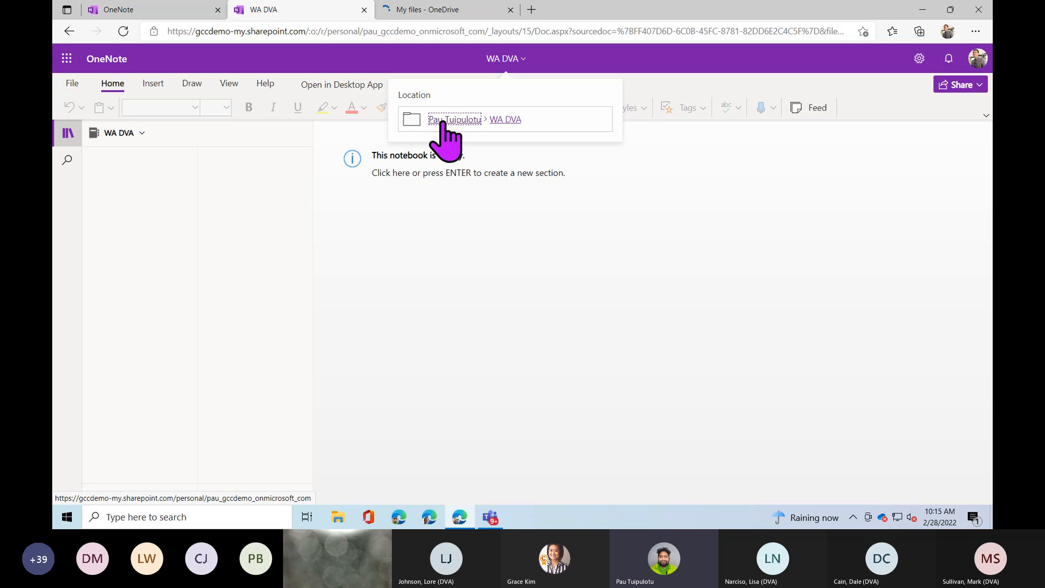
Confirm WA DVA sits in OneDrive's Notebooks folder, then go back to the WA DVA tab.
left_click(442, 11)
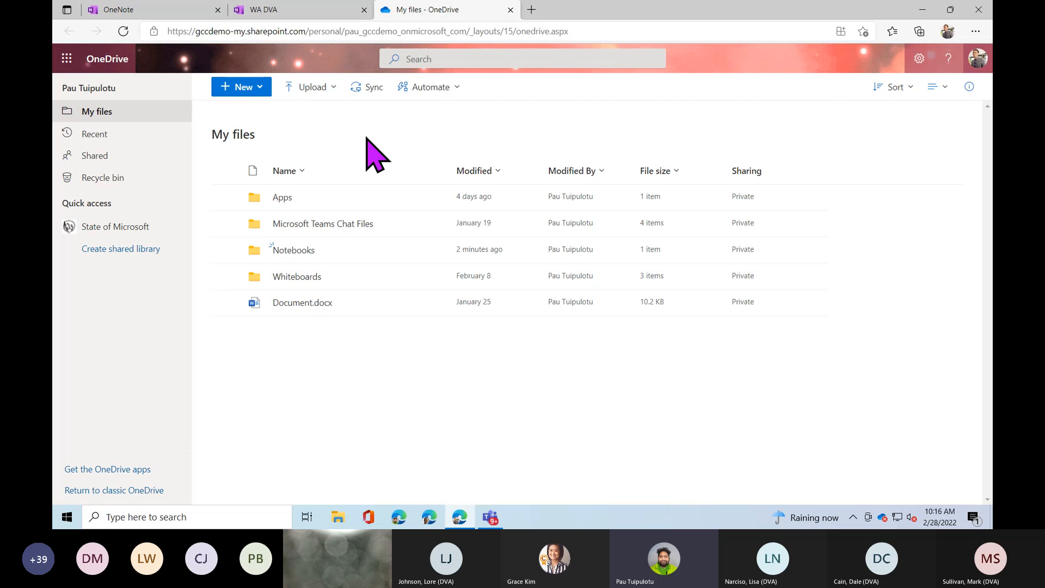
left_click(294, 256)
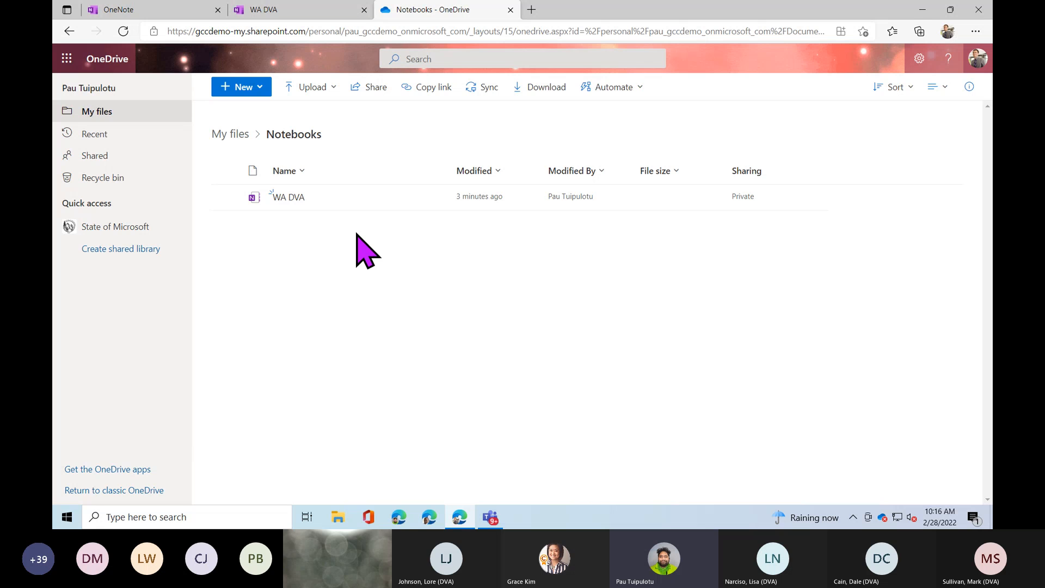
left_click(315, 13)
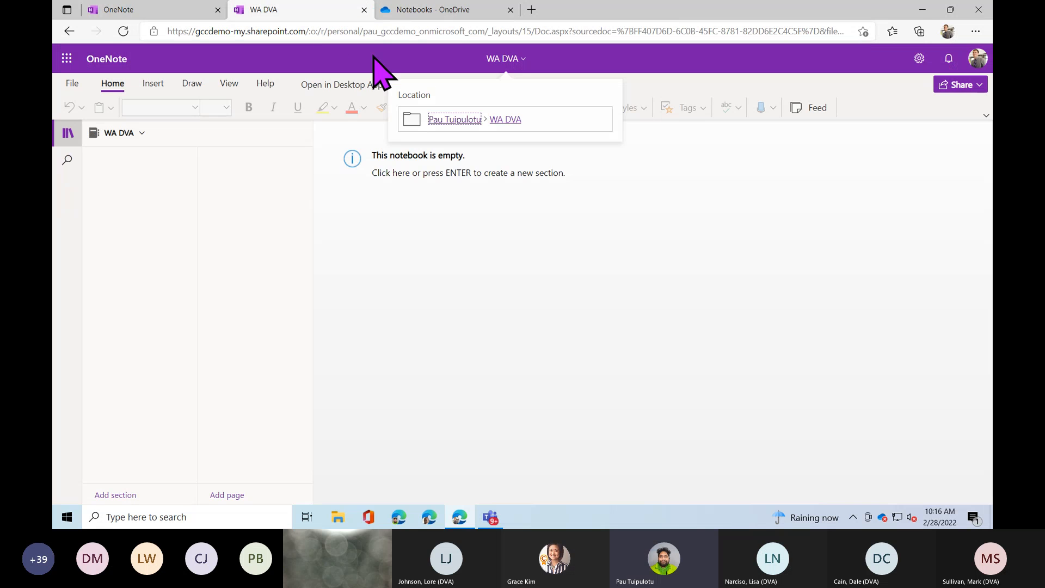
Close the notebook location popup and launch Word from the Microsoft 365 apps list.
left_click(450, 65)
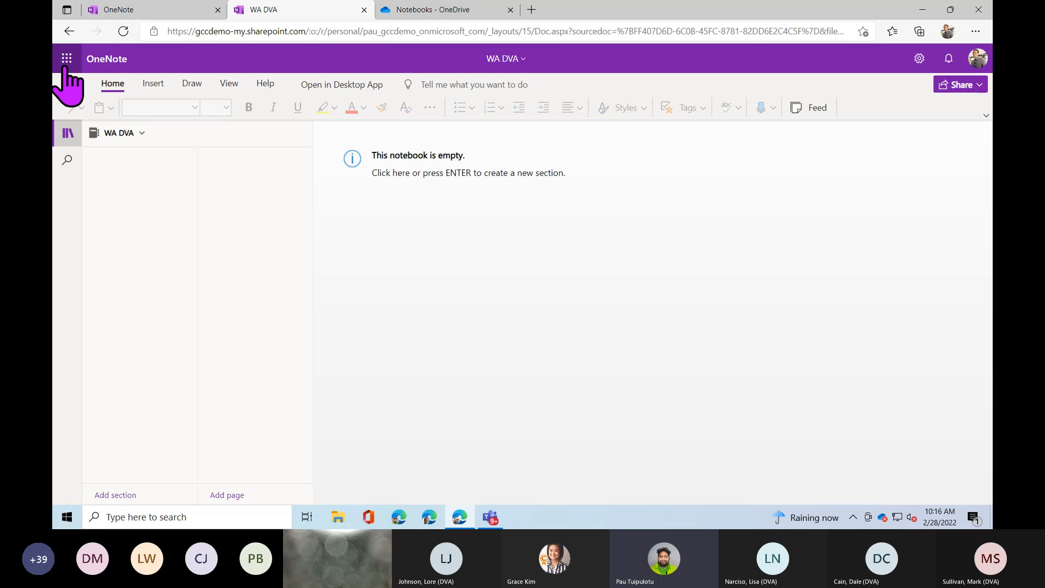
left_click(66, 61)
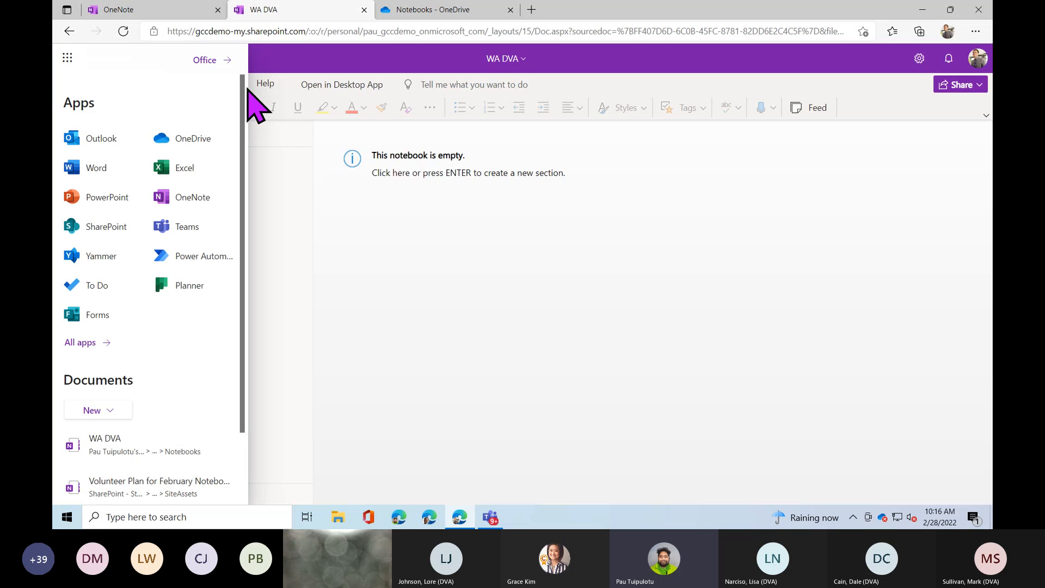
scroll(246, 104, "down", 1)
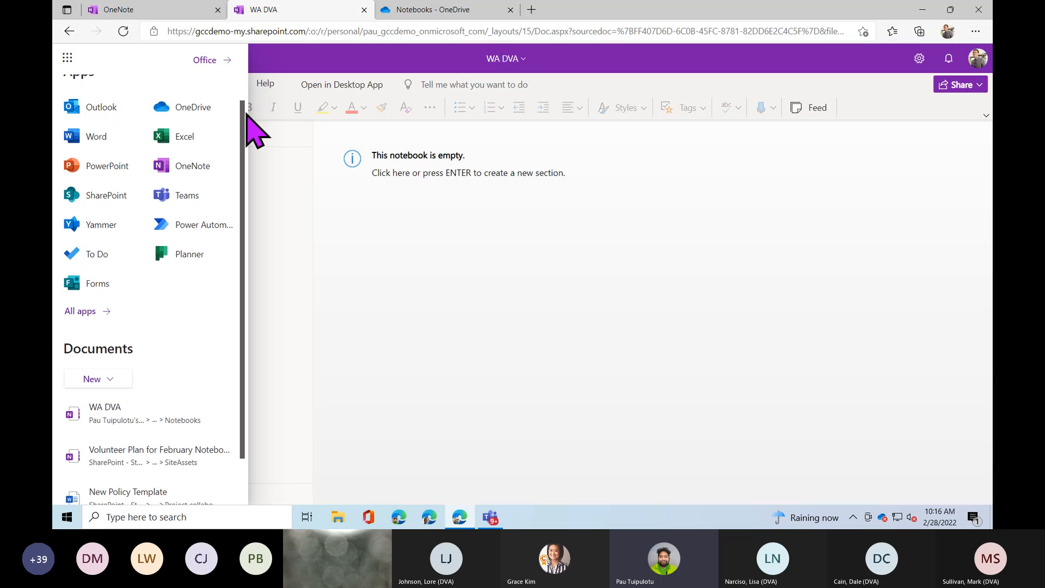
scroll(247, 117, "down", 1)
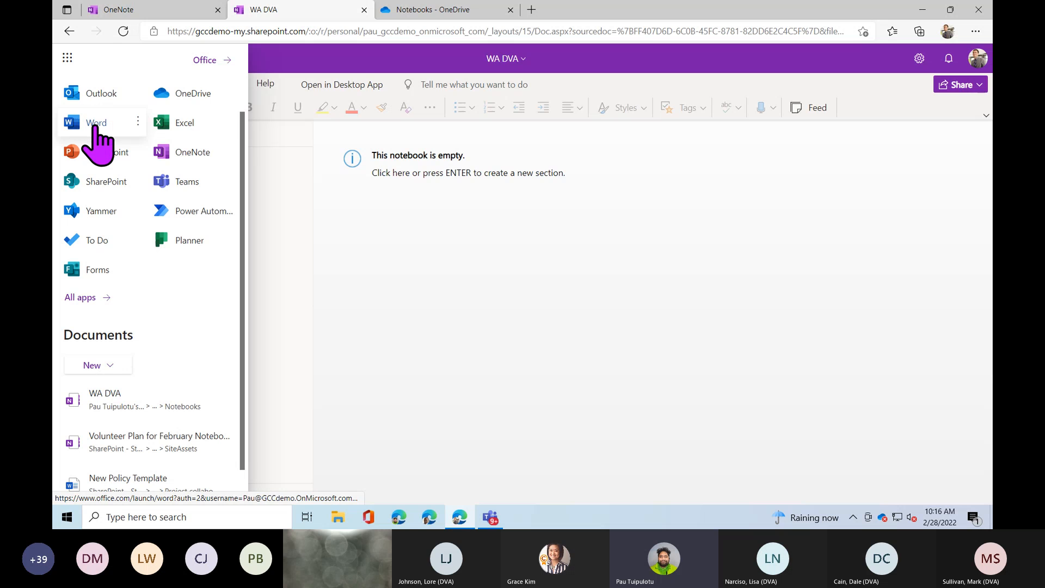
left_click(97, 127)
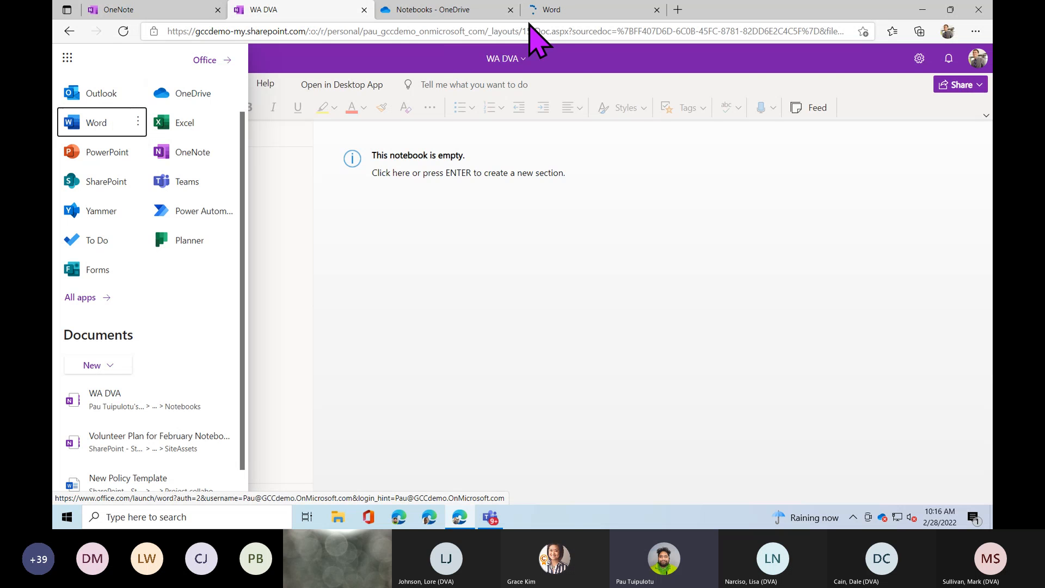
Move the Word tab earlier, return to WA DVA and dismiss the apps list.
left_click(574, 10)
left_click_drag(575, 10, 451, 17)
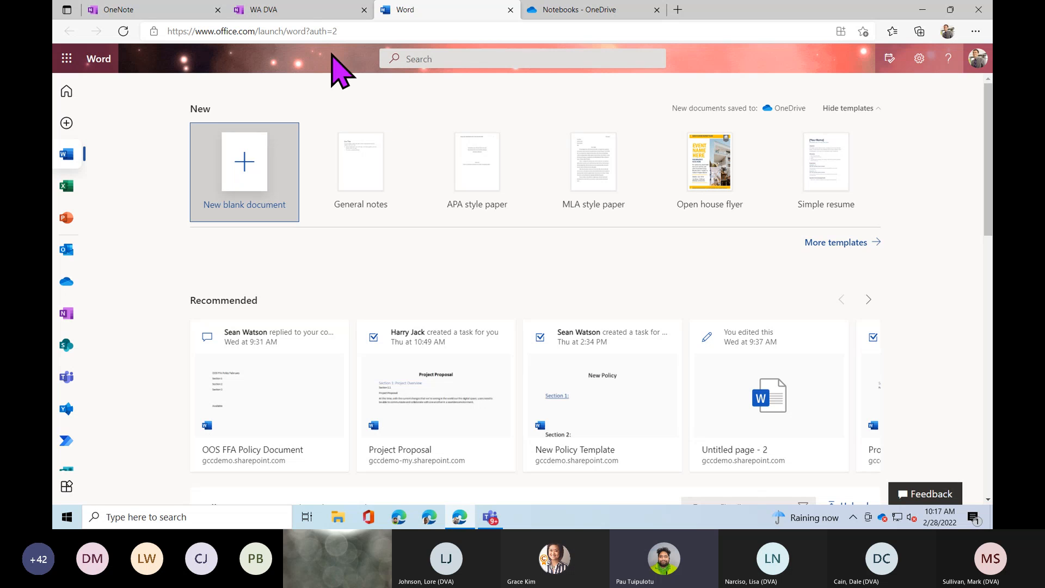
left_click(308, 10)
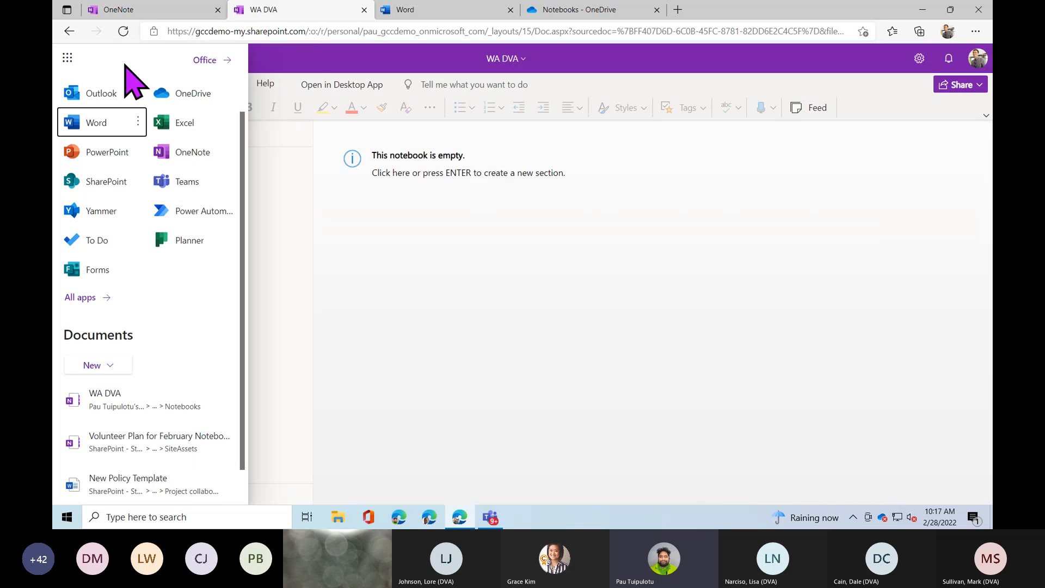
left_click(67, 59)
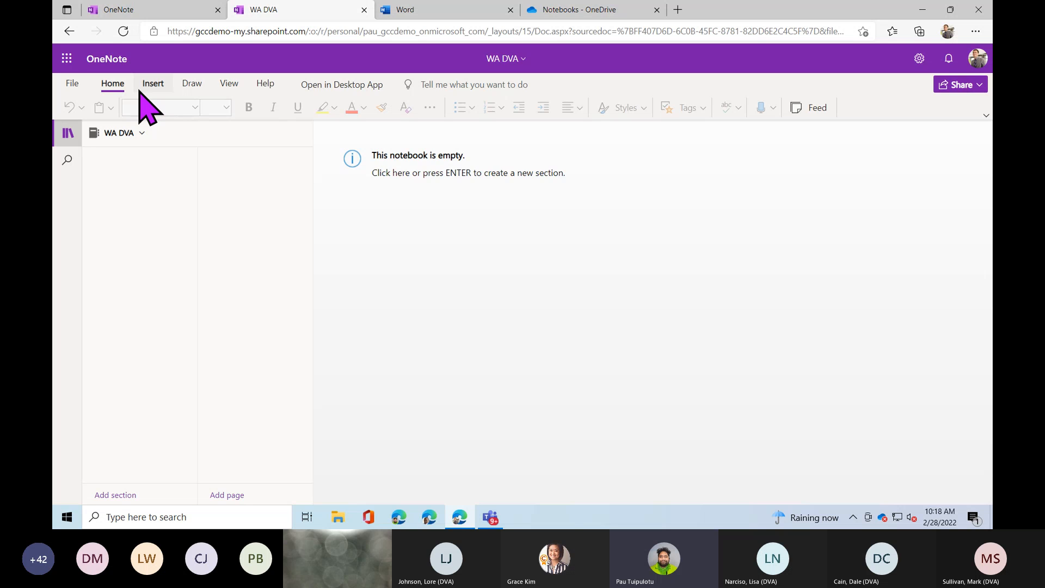
left_click(191, 90)
Change the ribbon layout from Simplified to Classic Ribbon.
left_click(986, 116)
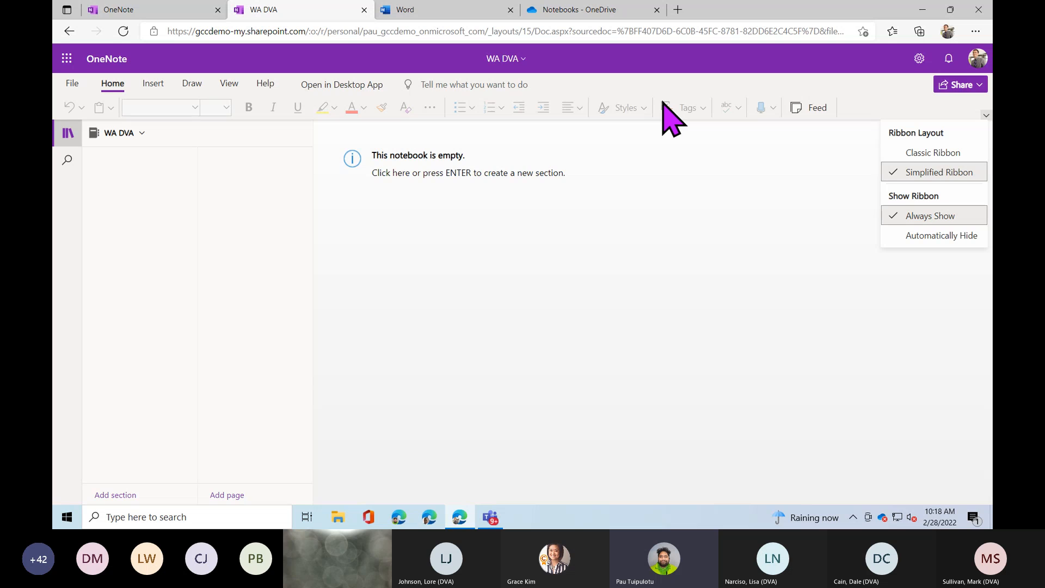
left_click(931, 154)
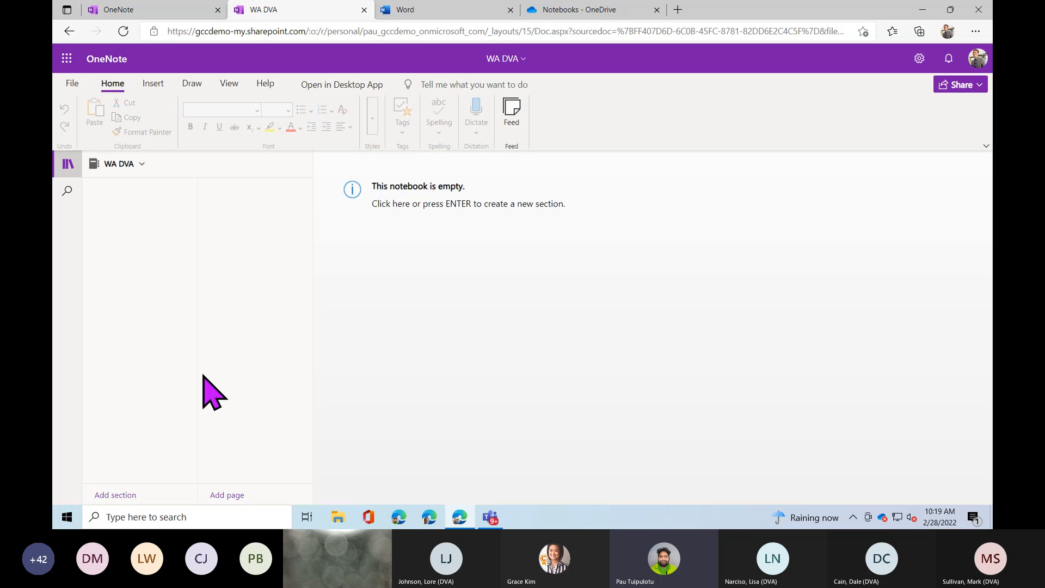
left_click(129, 398)
left_click(130, 278)
left_click(143, 172)
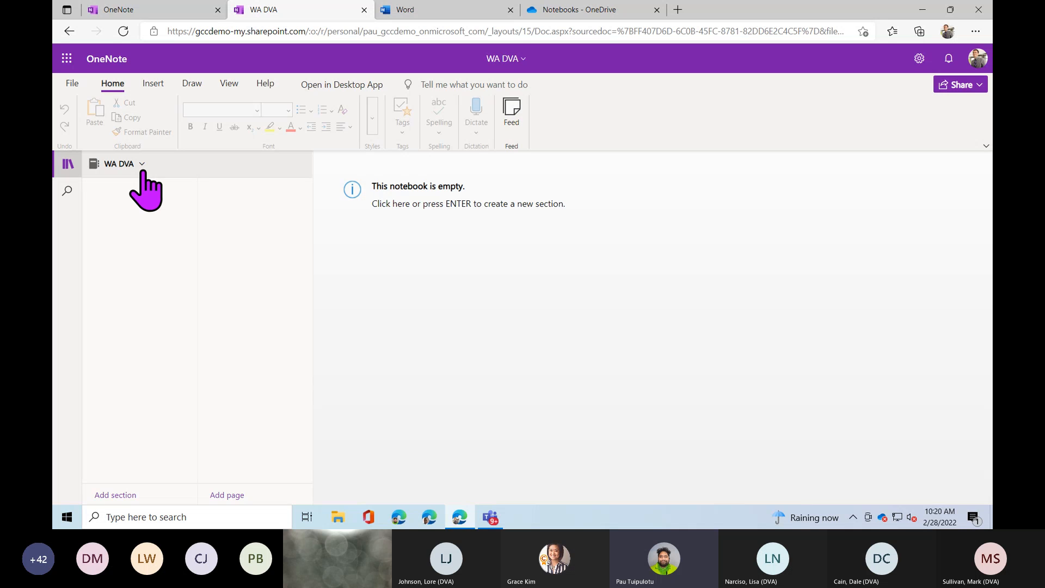
Expand the notebooks list to show WA DVA and Volunteer Plan for February Notebook.
left_click(143, 172)
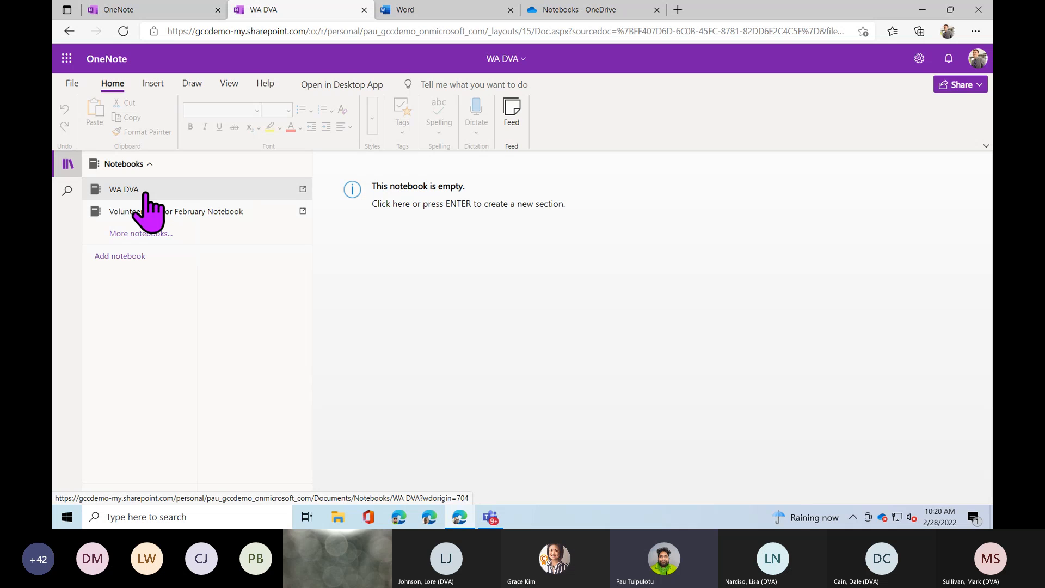
left_click(145, 191)
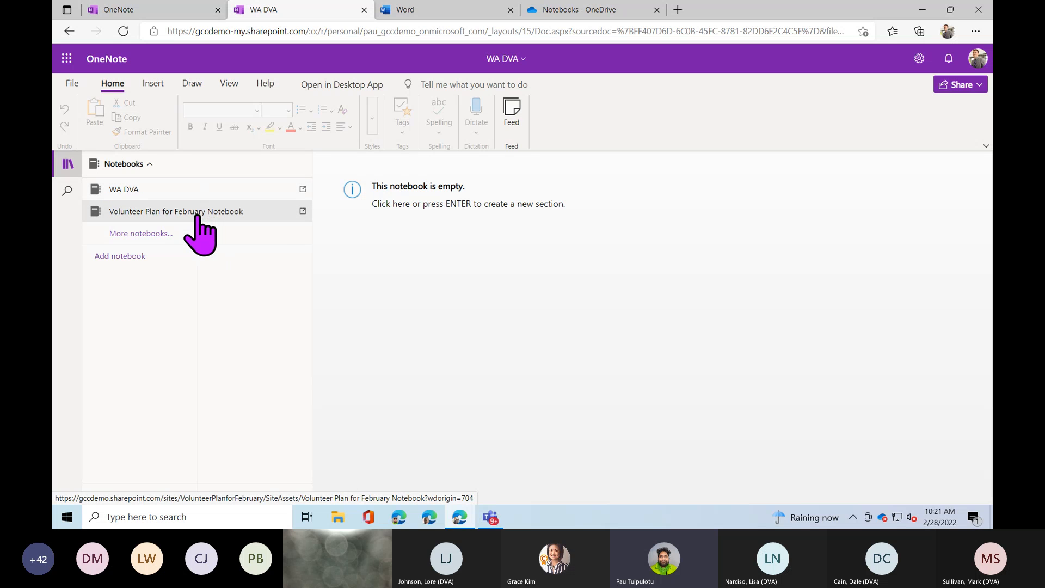
Open More notebooks in a new tab, sign in with the work account, then return to the original tab.
left_click(147, 234)
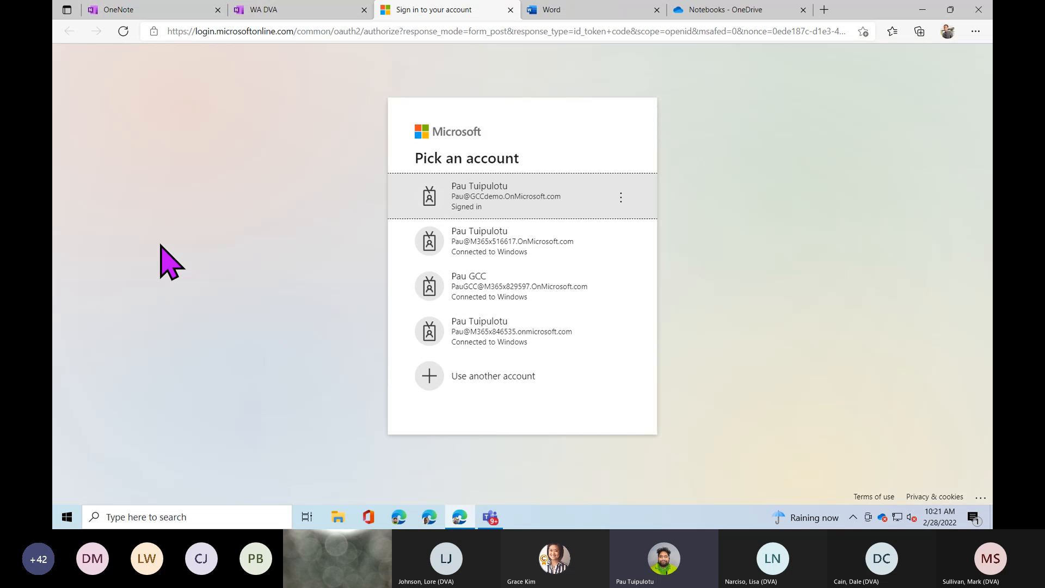
left_click(451, 207)
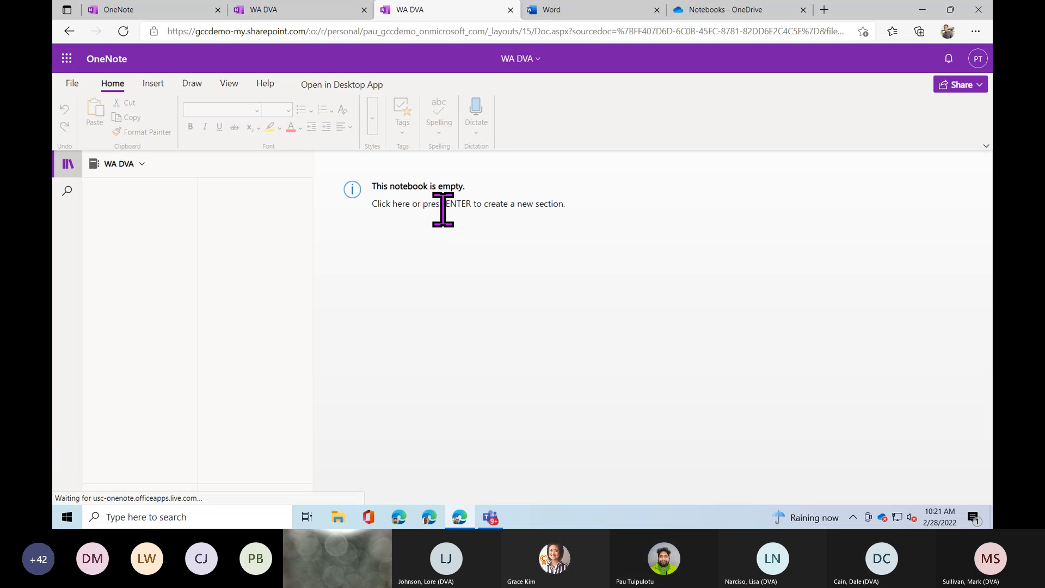
left_click(313, 12)
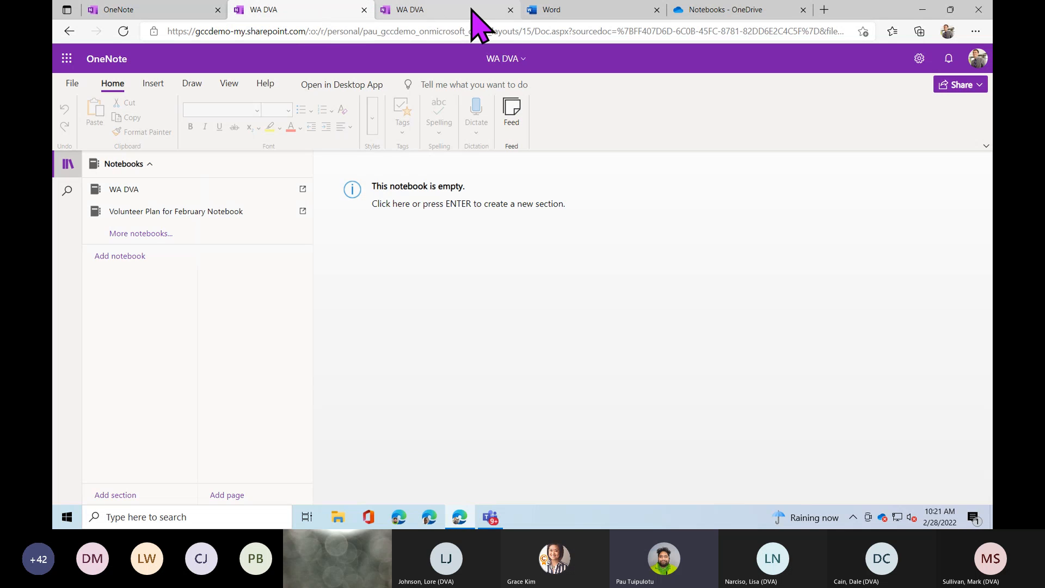
Close the extra WA DVA tabs from More notebooks and Add notebook, then collapse the notebooks list.
left_click(510, 9)
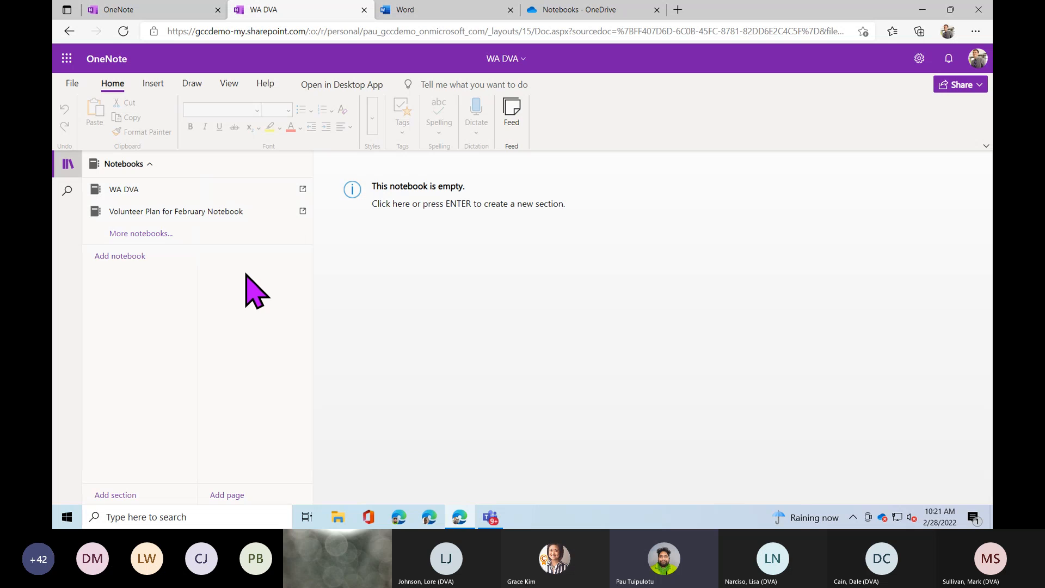
left_click(170, 234)
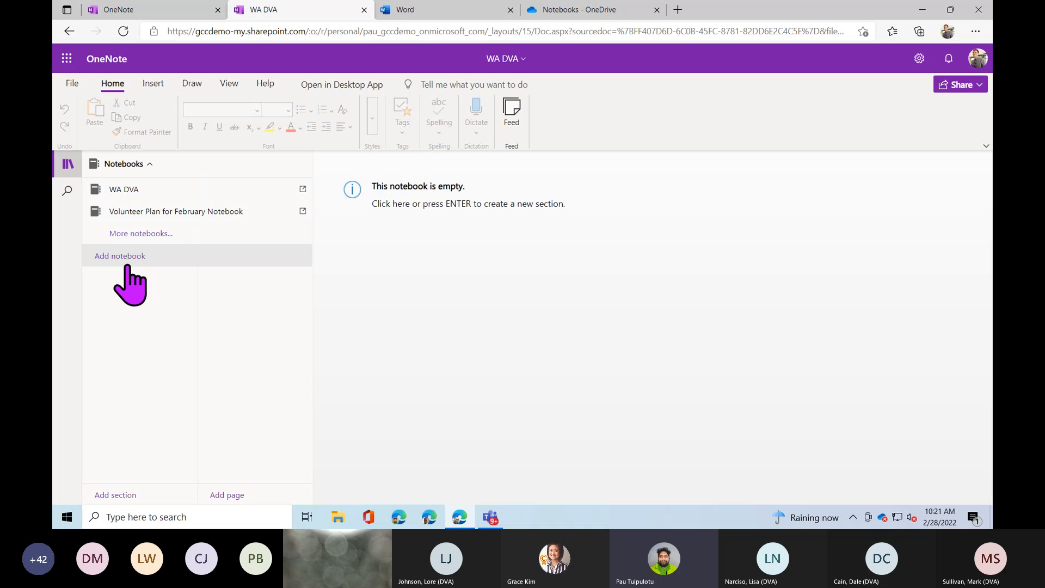
left_click(175, 193)
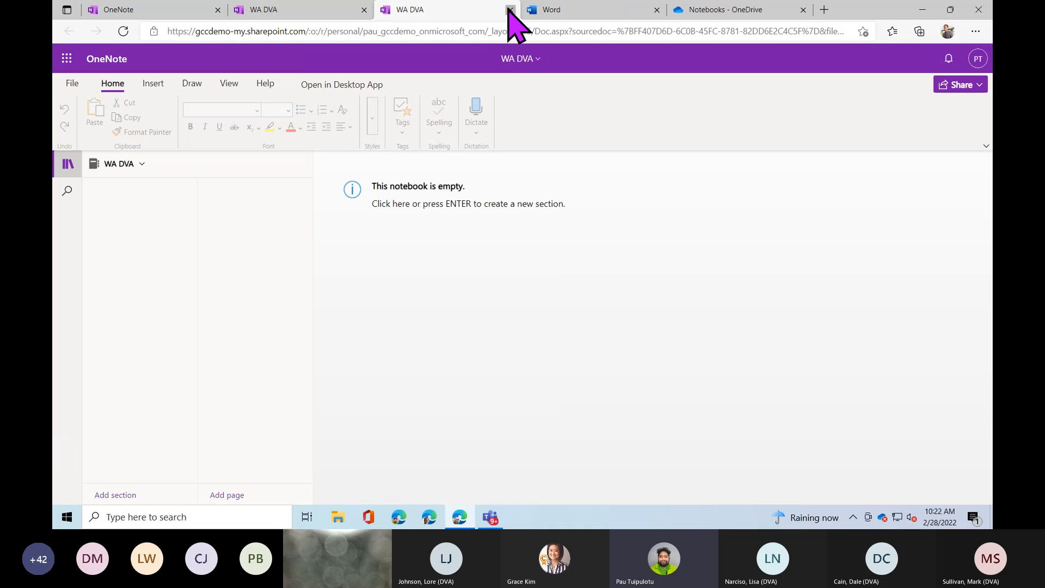
left_click(510, 10)
left_click(152, 168)
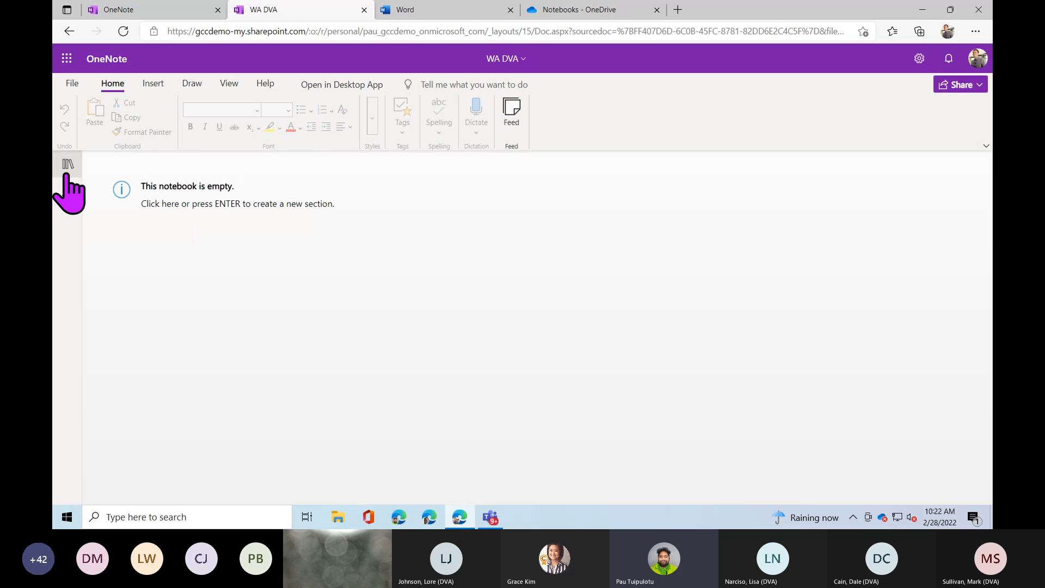
Toggle the sections and pages list off and back on, then open the search pane.
left_click(68, 173)
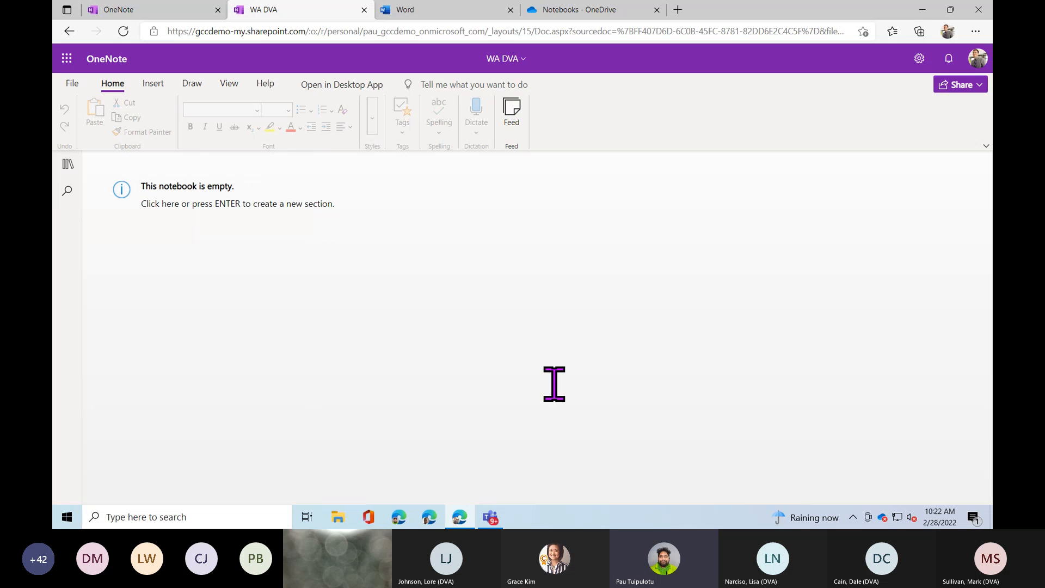
left_click(65, 168)
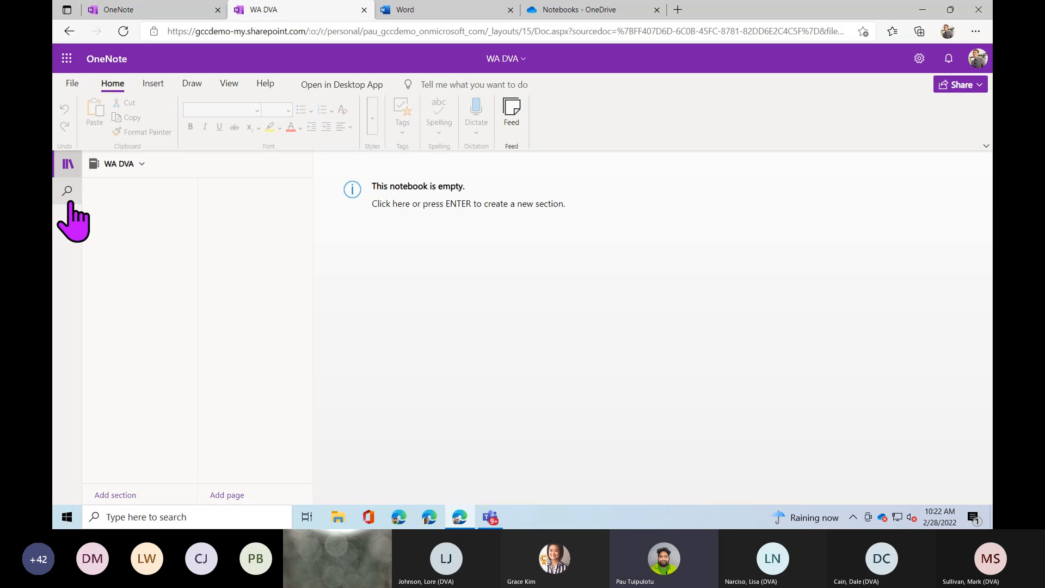
left_click(69, 200)
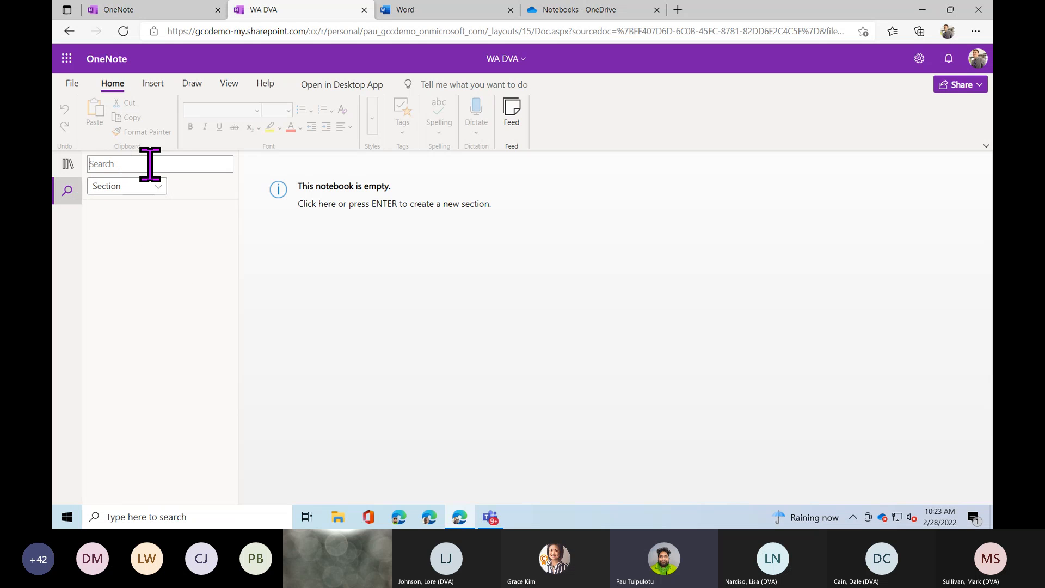
Check the Section/Page search scope options, then close the search pane.
left_click(161, 190)
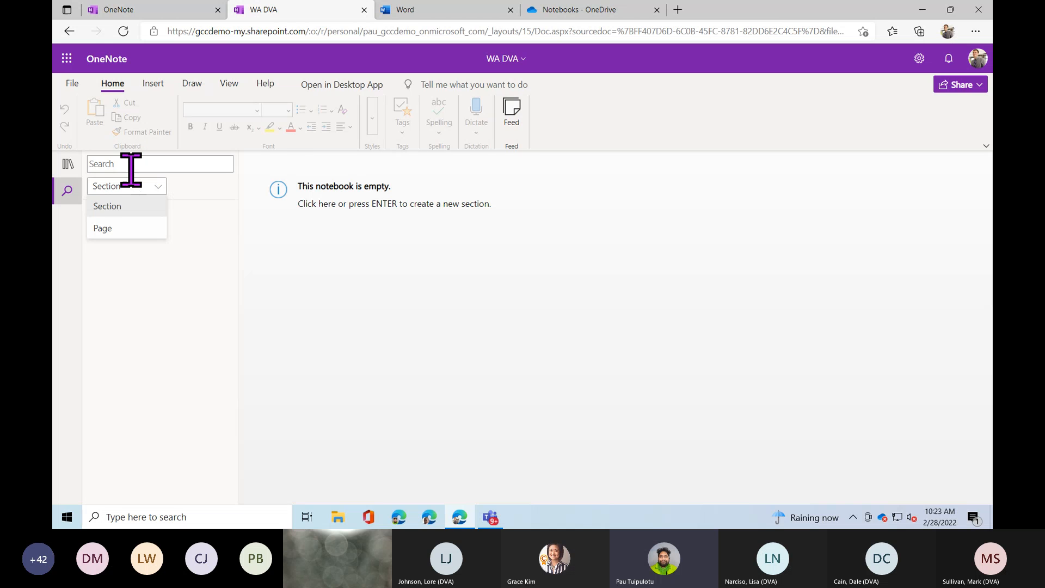
left_click(68, 191)
Show the WA DVA navigation pane and use the empty-notebook link to start a section.
left_click(70, 170)
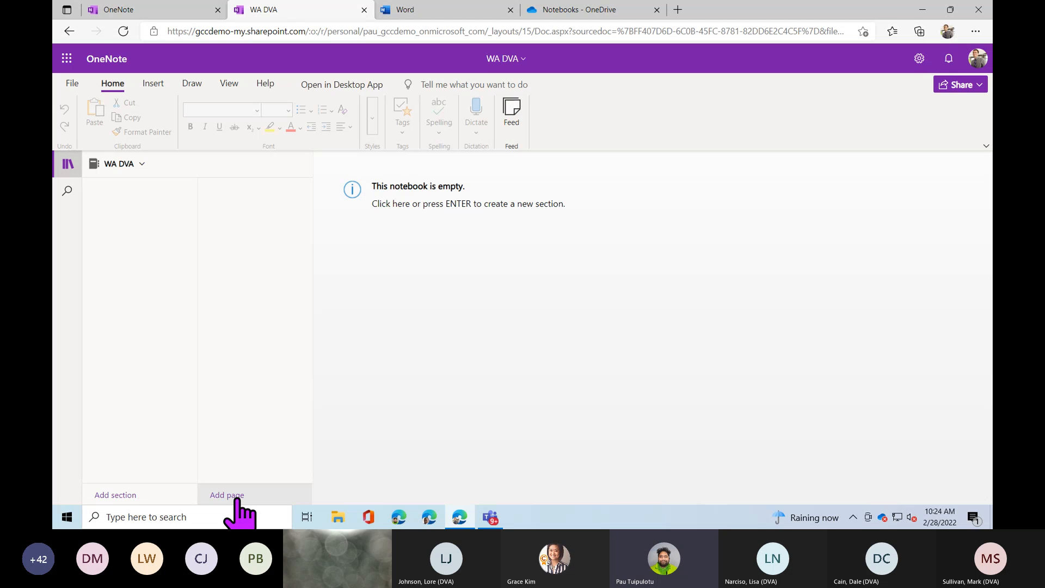
left_click(399, 224)
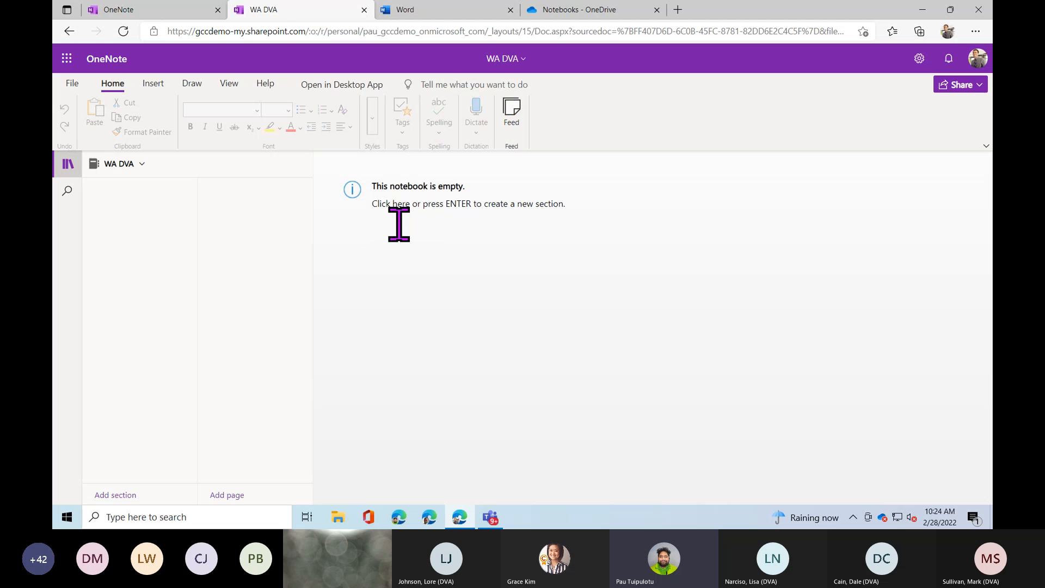
Name the first section 'March Plan' in the Section Name dialog and confirm with OK.
key("Return")
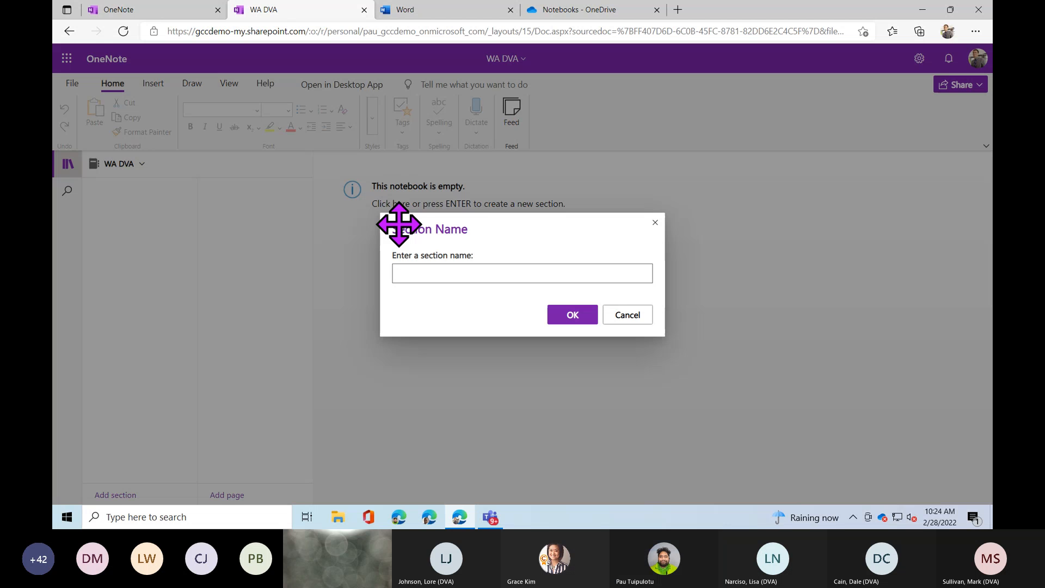
left_click(483, 275)
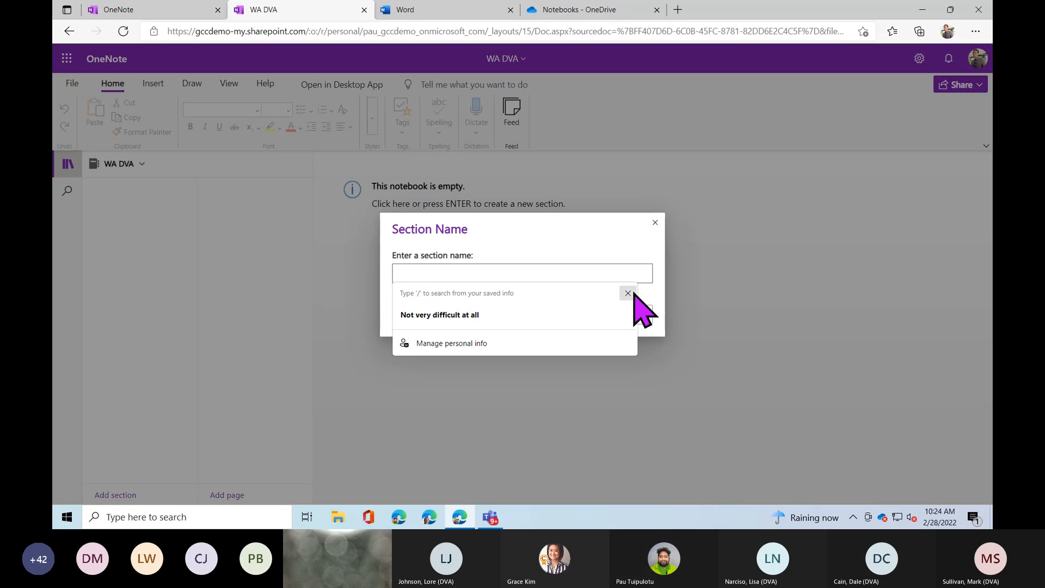
left_click(629, 294)
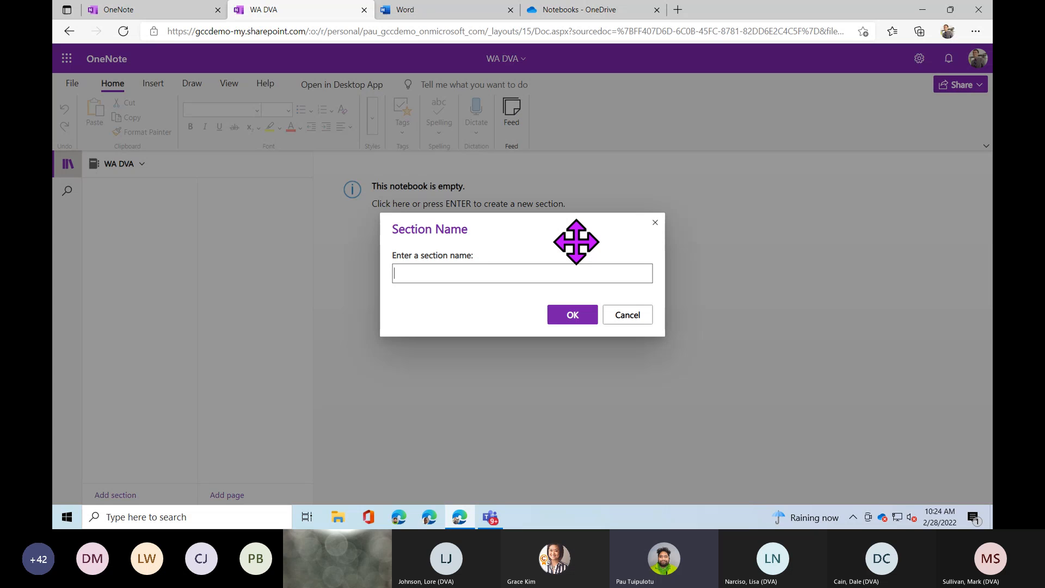
type("March Plan")
left_click(568, 318)
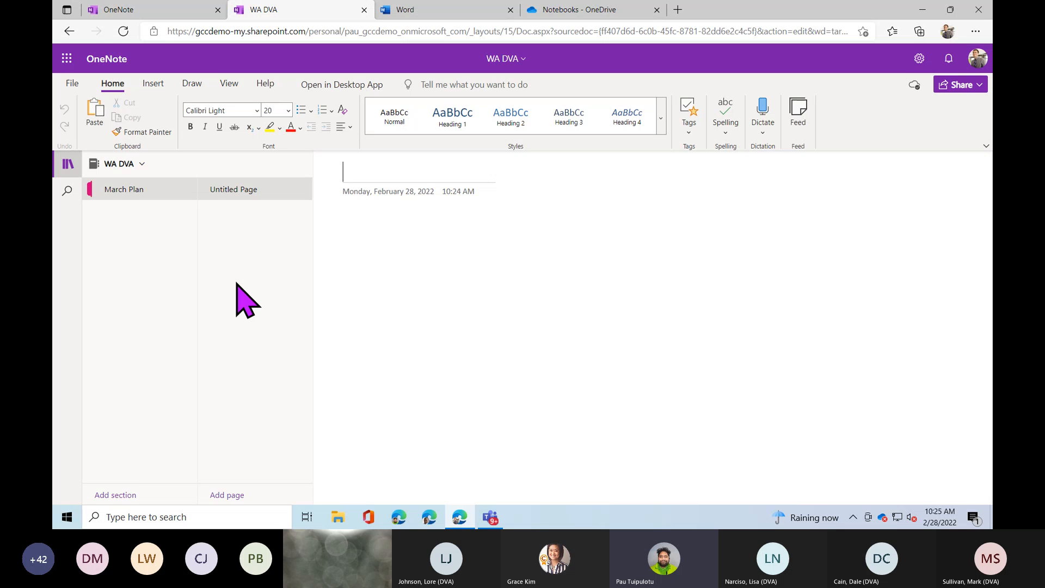
Place the cursor in the blank Untitled Page body below the date.
left_click(346, 222)
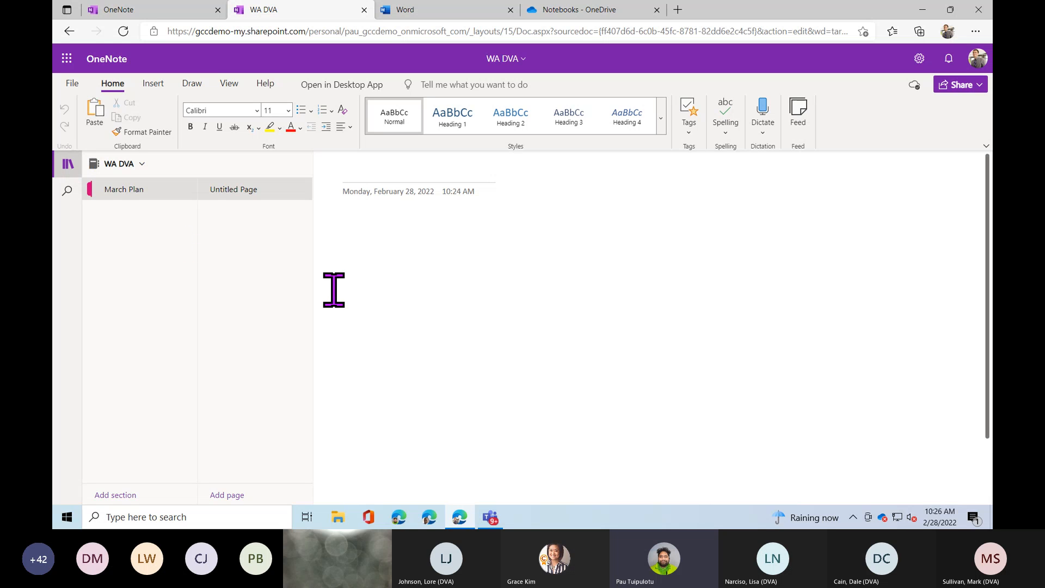
Type the heading 'March Project Plan overview' on the page.
type("March Project Plan ov")
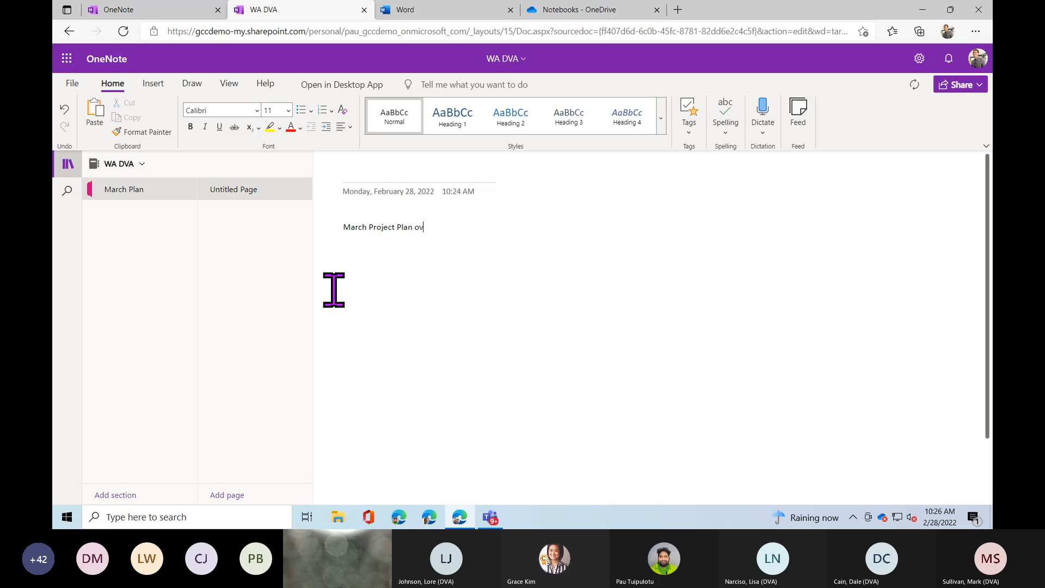
type("erview")
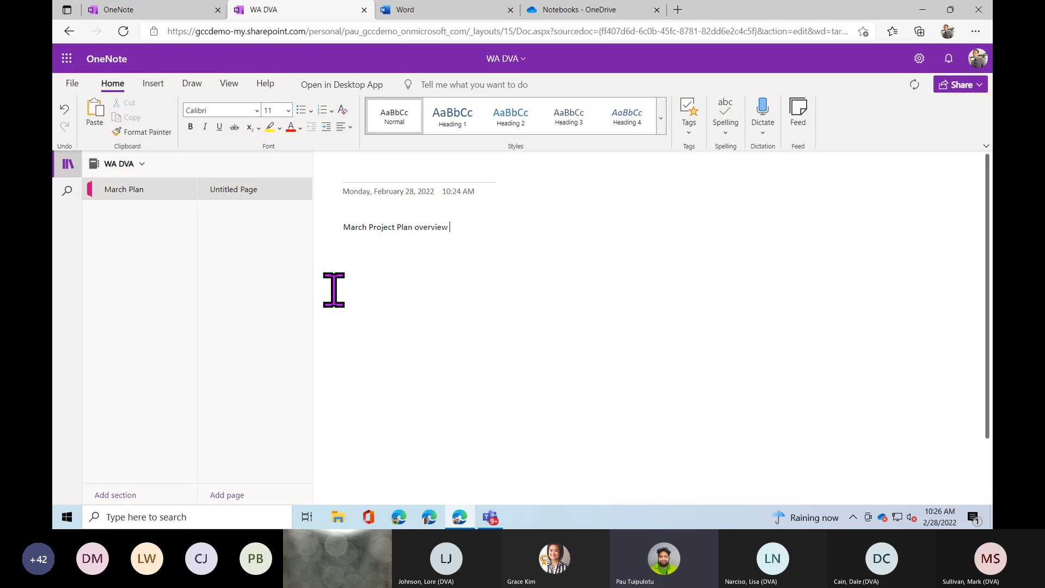
Delete the heading, then undo, redo and undo again to restore it.
key("ctrl+a")
key("BackSpace")
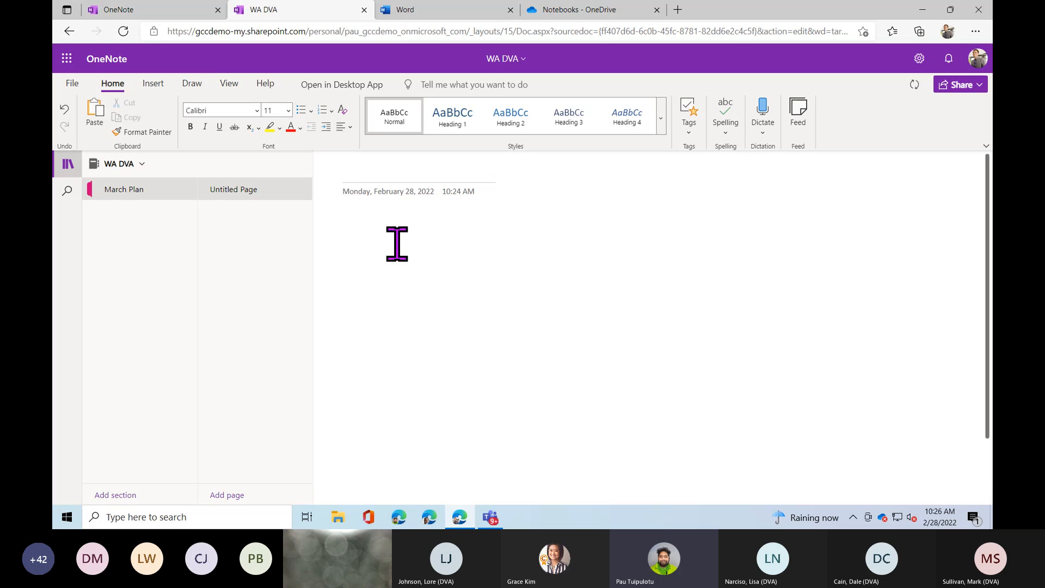
left_click(65, 108)
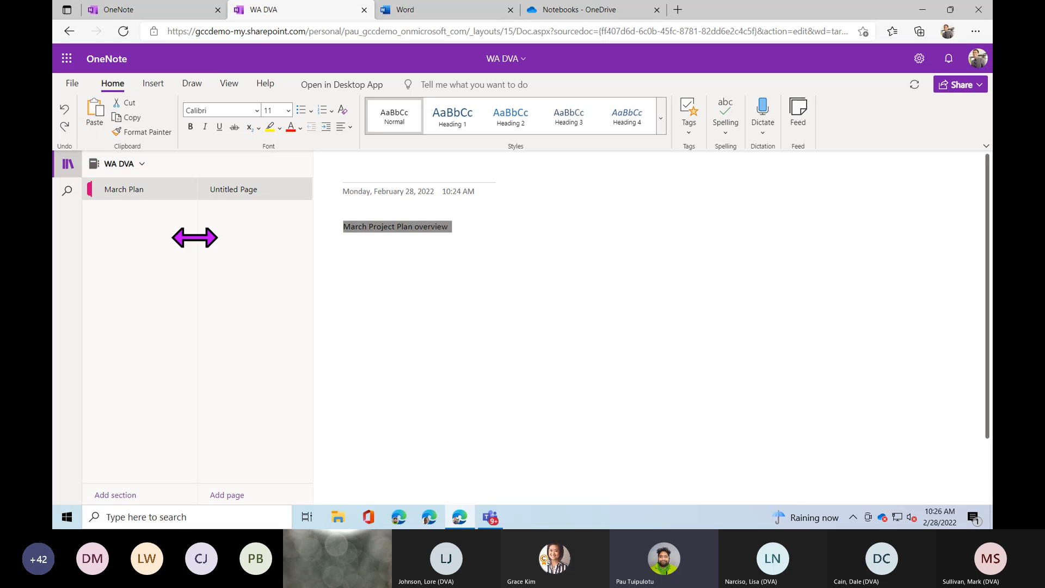
left_click(66, 127)
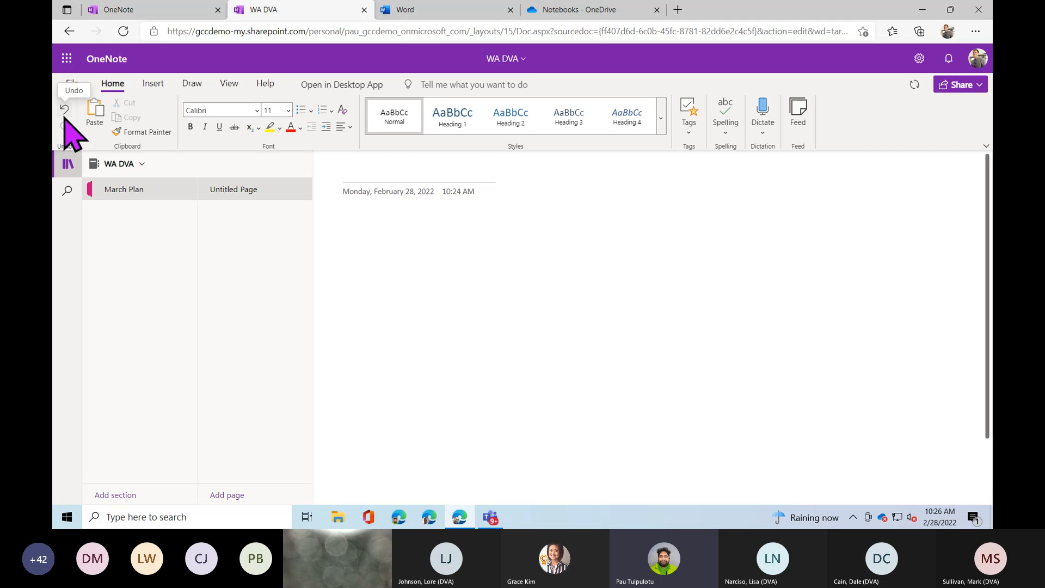
left_click(64, 112)
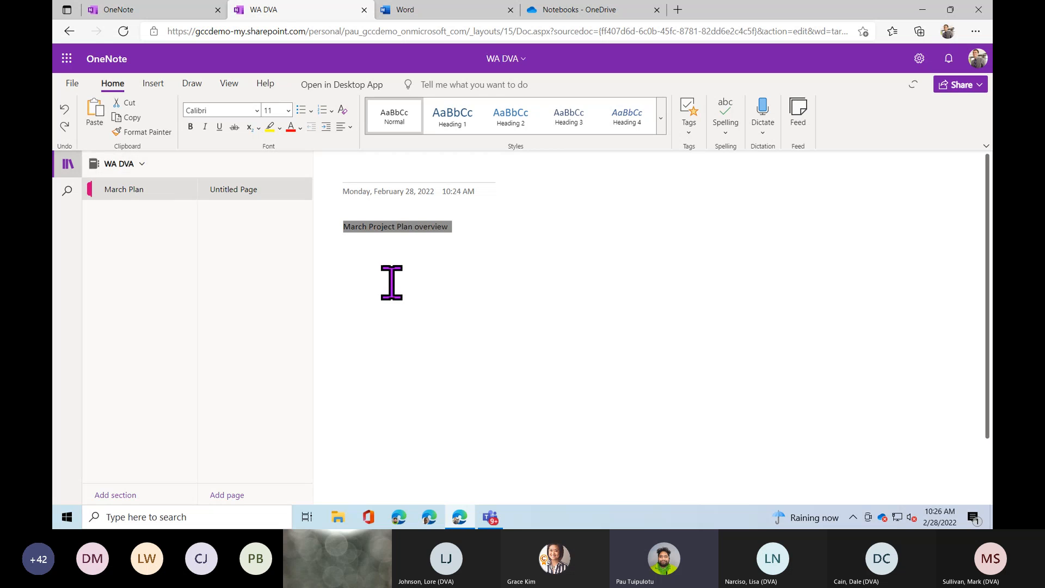
left_click(460, 233)
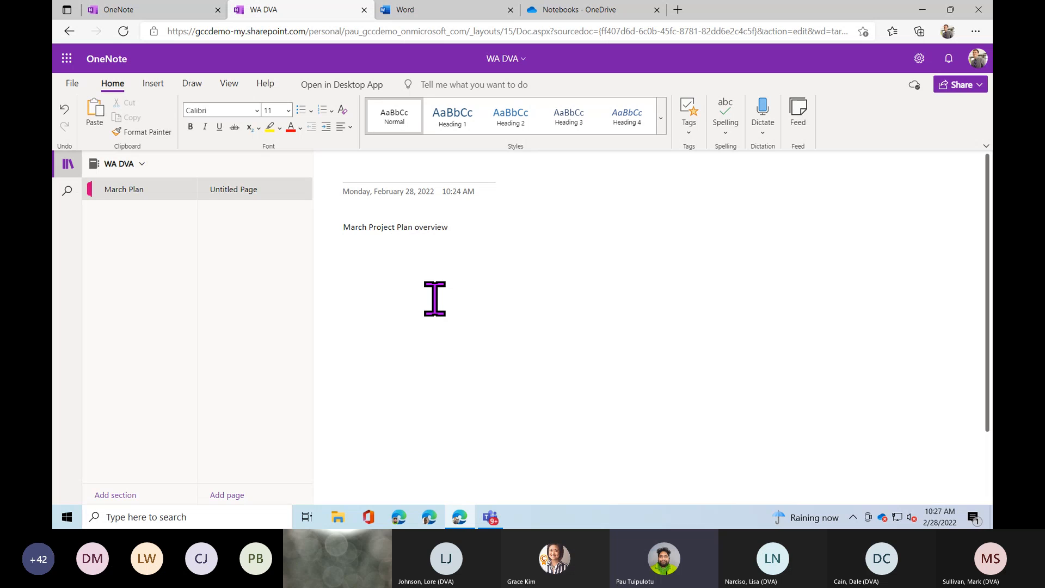
Set the text formatting to Aldhabi font at size 16.
left_click(288, 111)
left_click(276, 229)
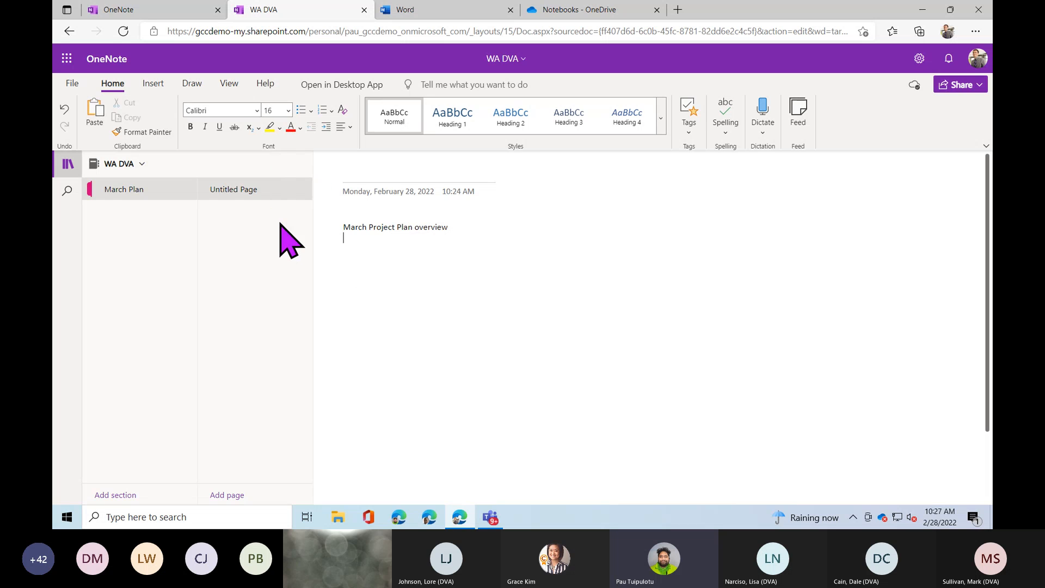
left_click(256, 111)
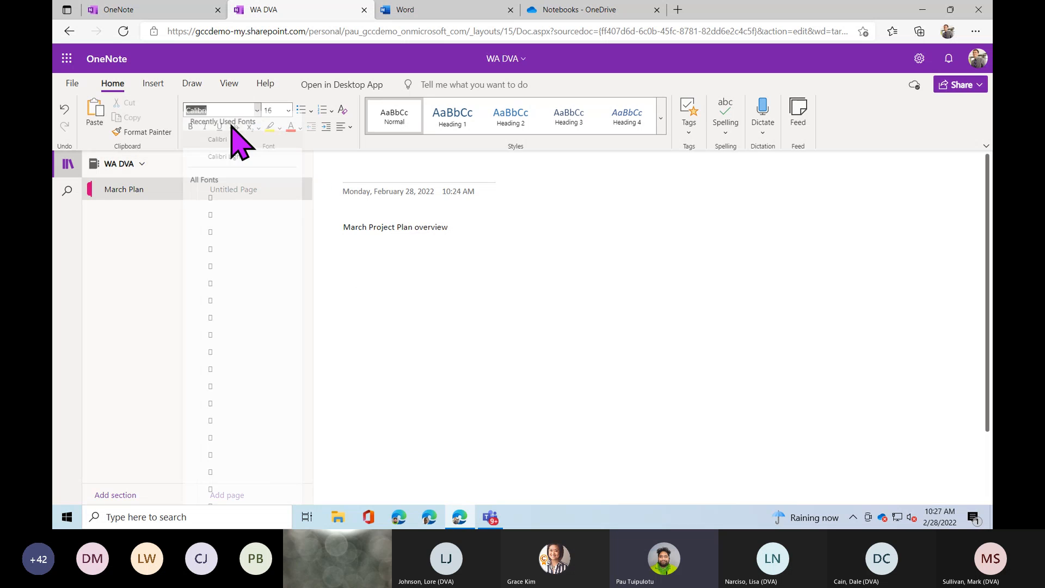
left_click(257, 274)
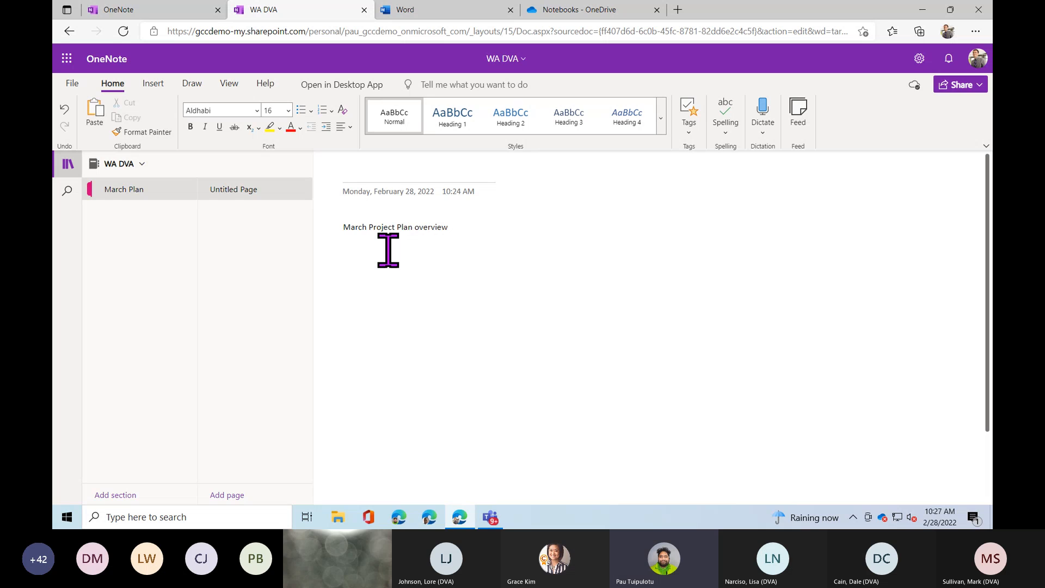
Type a reminder that a colleague finishes filling out the notebook, then 'Gather all contact information'.
type("Make sur")
type("e that Pau fini")
type("shed")
key("BackSpace")
key("BackSpace")
type("s filling out the n")
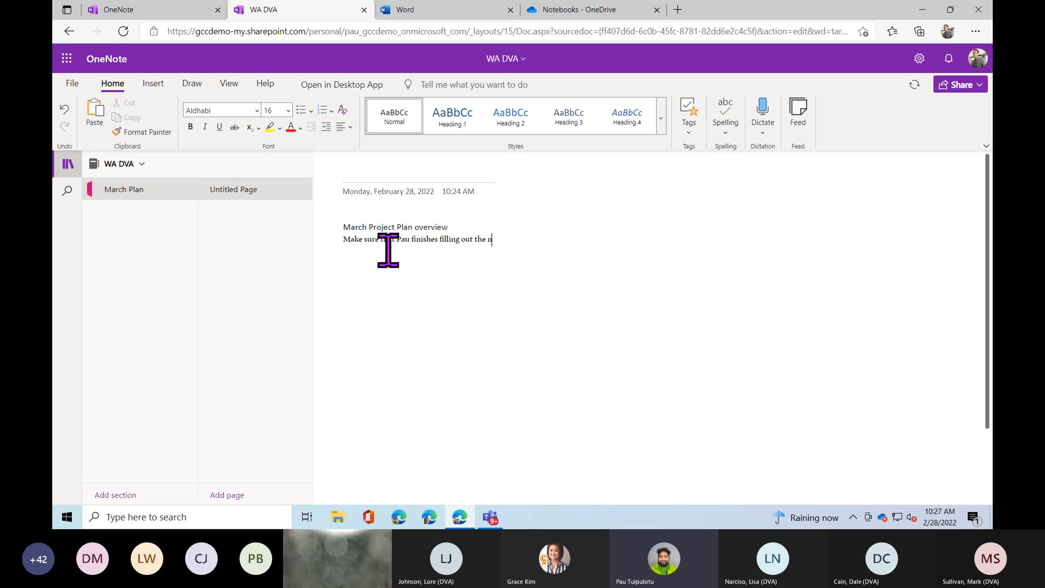
type("otebook")
key("Return")
type("Gather all contact information")
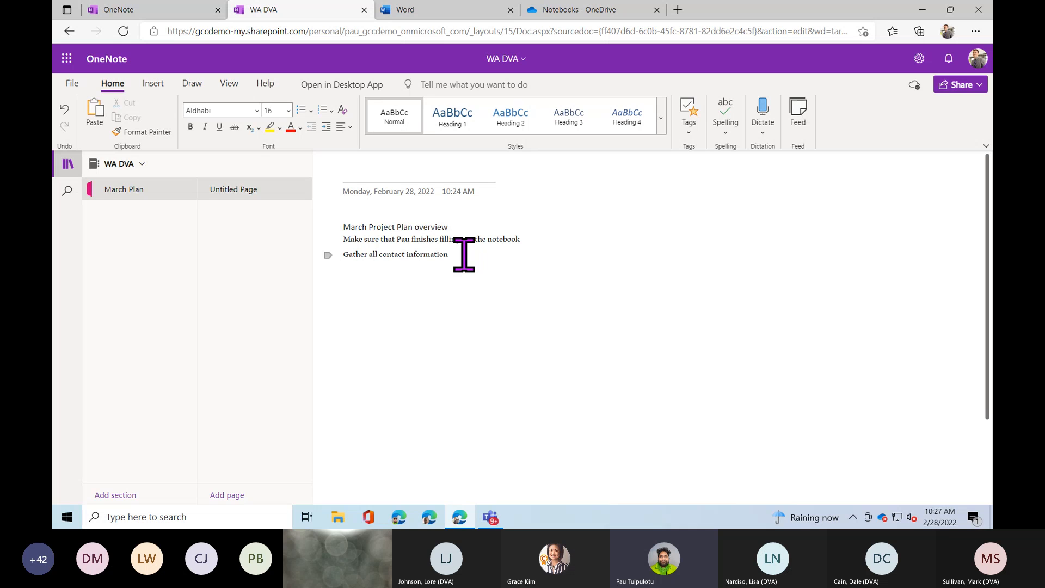
Insert a blank line after the heading and enlarge both task lines to size 26.
left_click(469, 226)
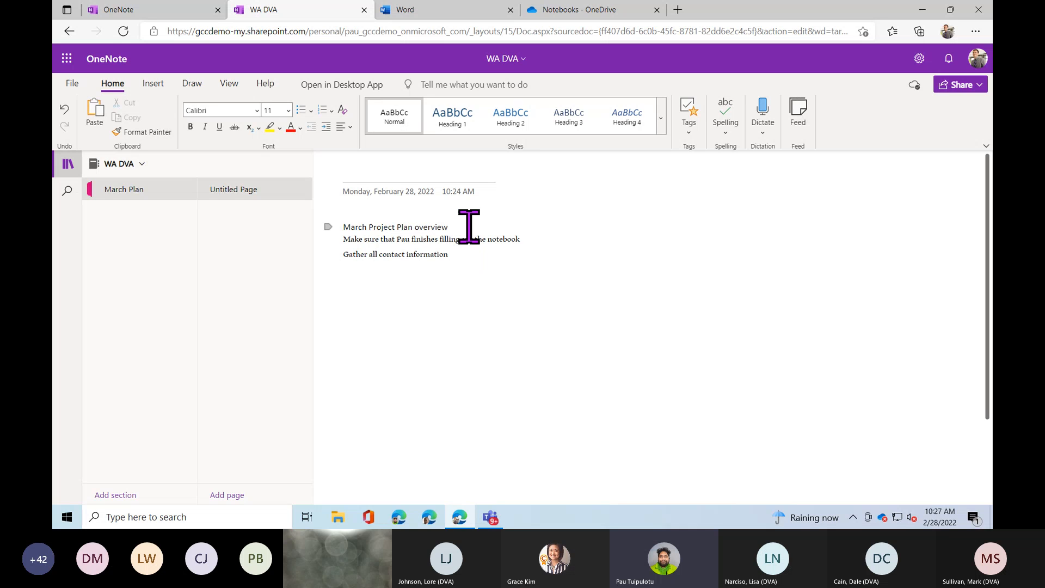
key("Return")
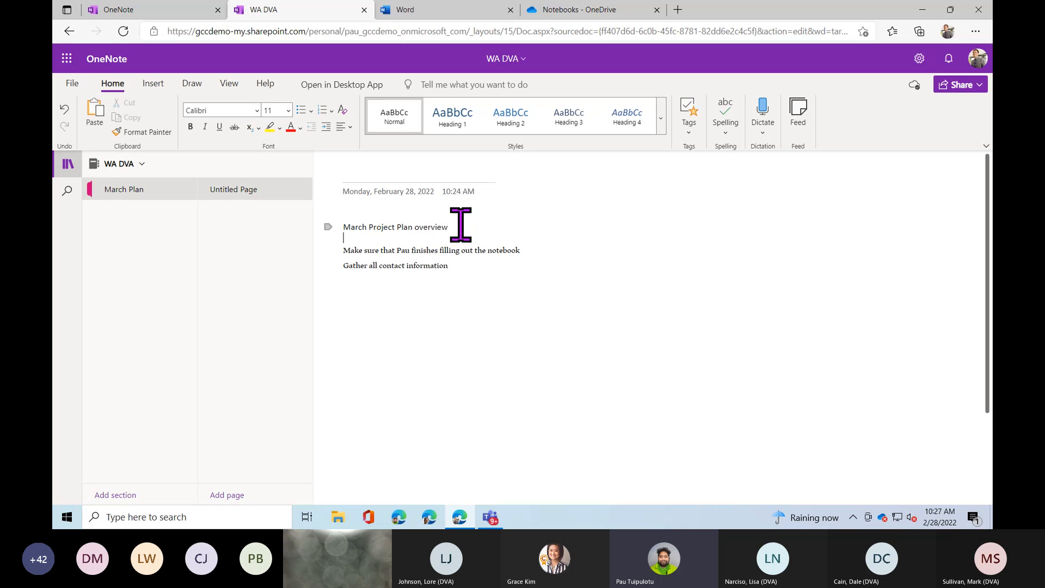
left_click_drag(460, 226, 466, 269)
left_click(351, 250)
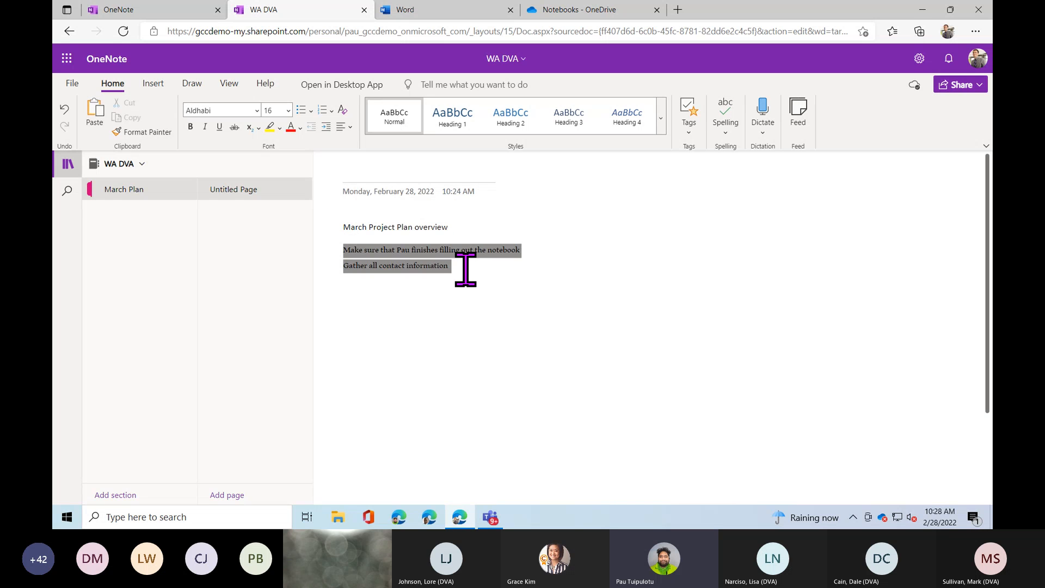
left_click(288, 110)
left_click(280, 300)
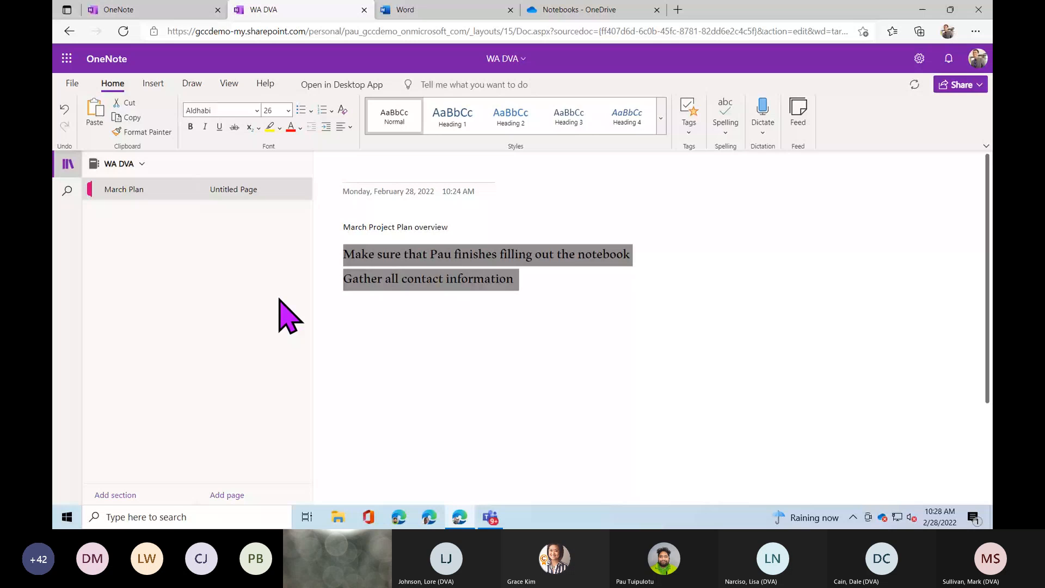
left_click(571, 275)
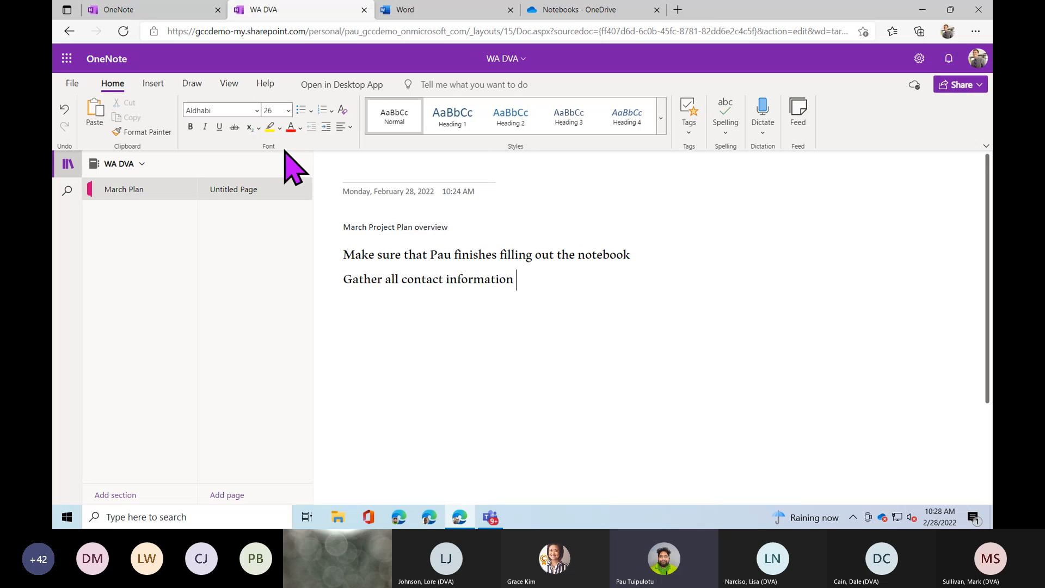
Copy the heading's Calibri 11 formatting onto both task lines with Format Painter.
left_click_drag(457, 226, 338, 226)
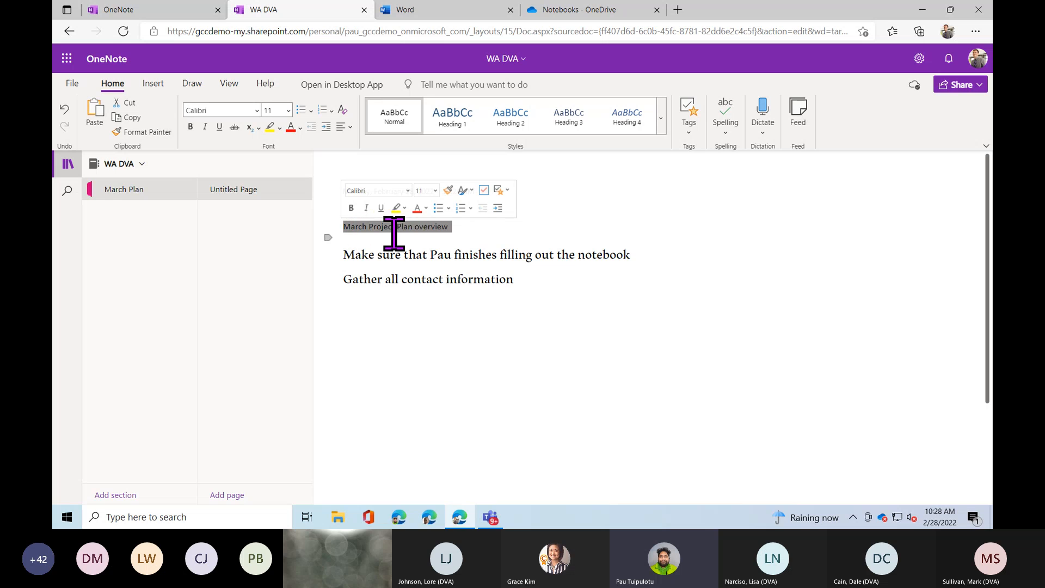
left_click(150, 135)
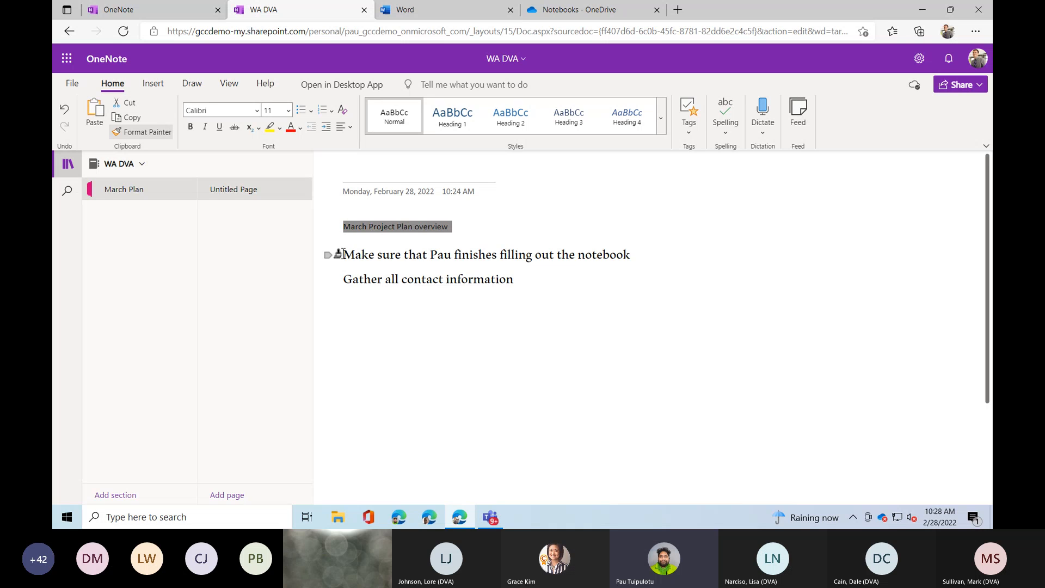
key("ctrl")
mouse_move(338, 253)
left_mouse_down()
mouse_move(380, 276)
mouse_move(532, 284)
left_mouse_up()
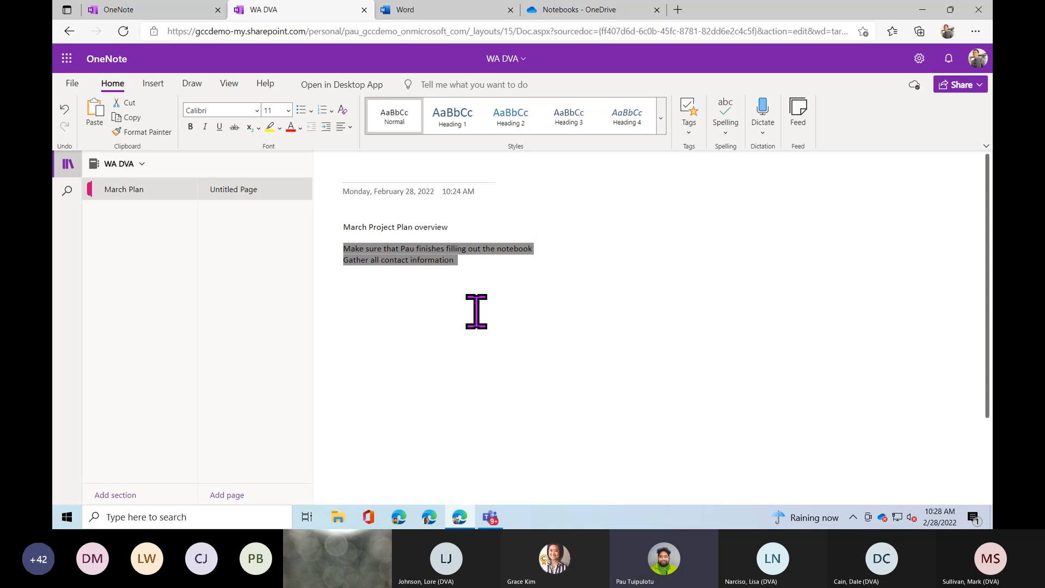
left_click(469, 263)
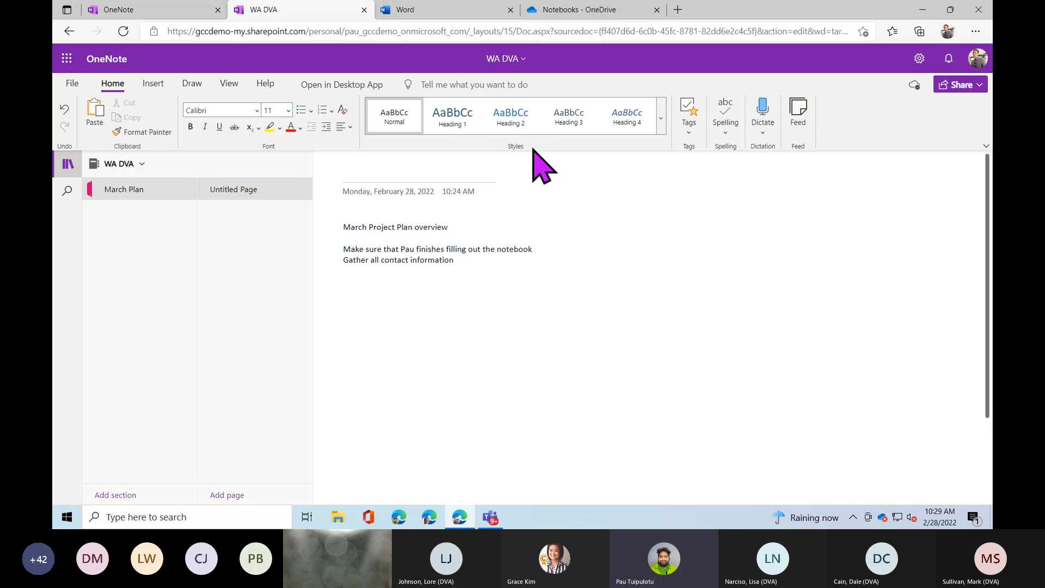
left_click(662, 129)
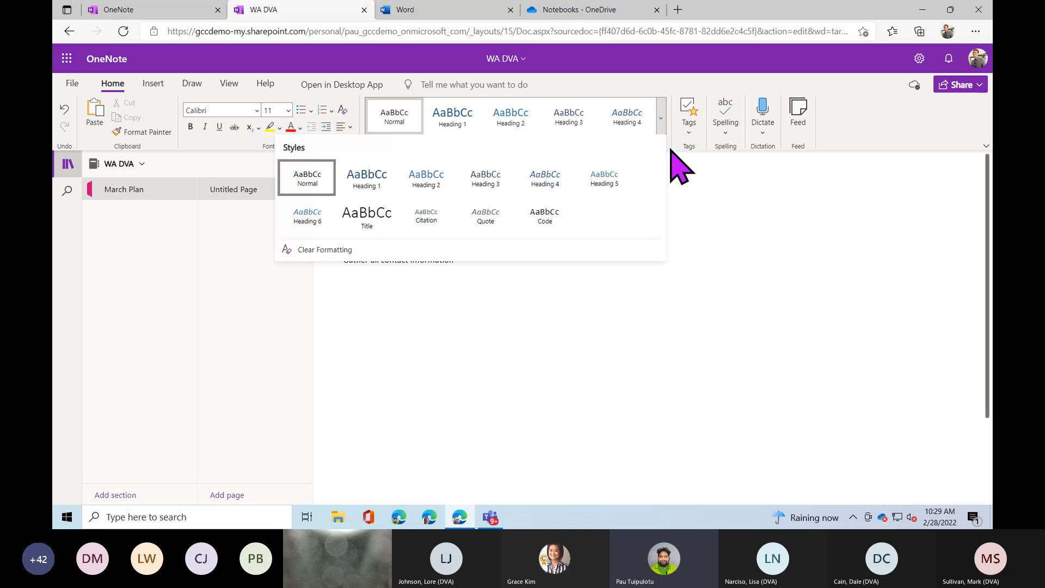
left_click(674, 153)
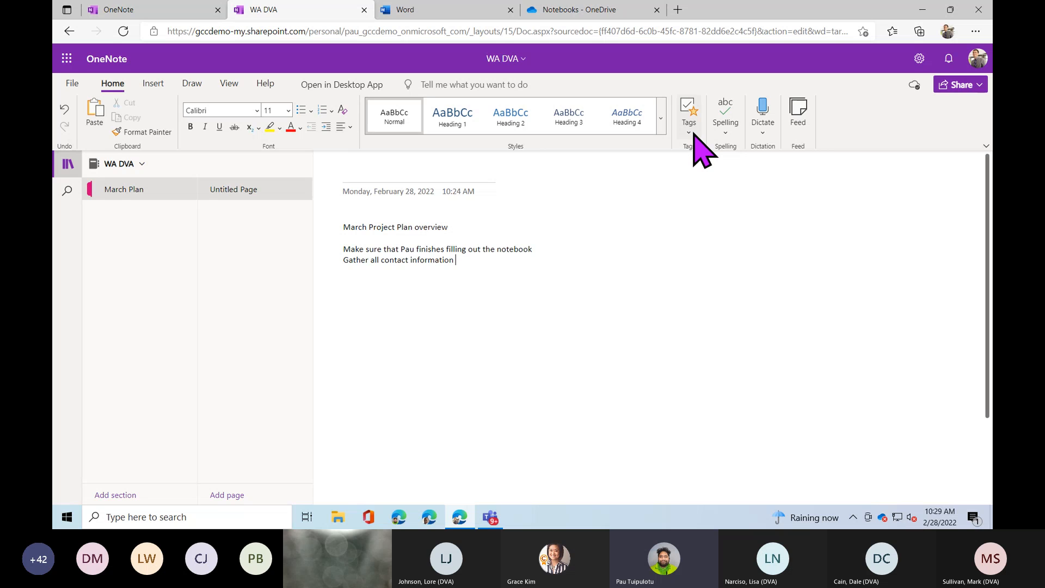
left_click(690, 133)
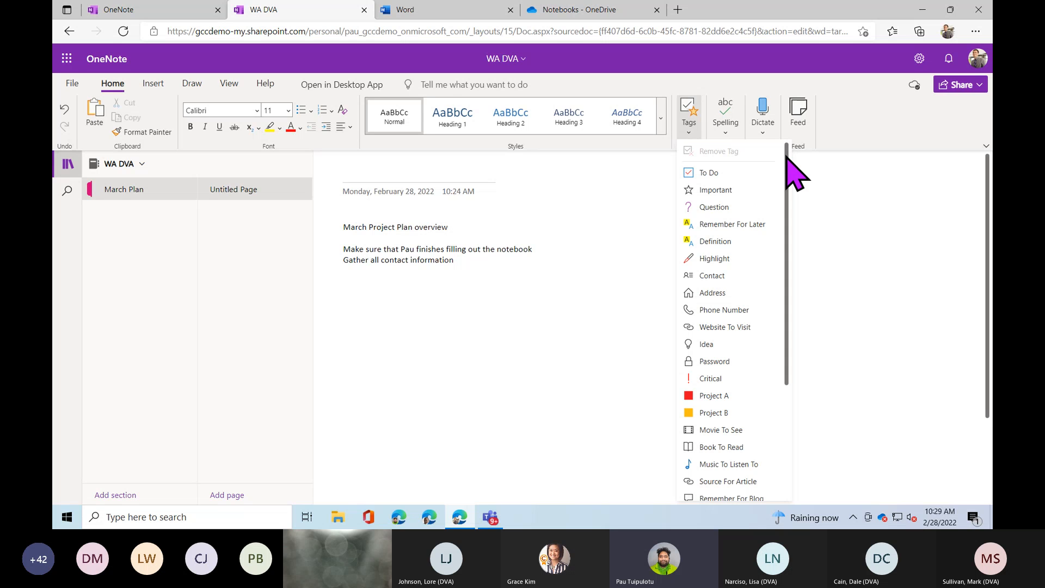
mouse_move(786, 155)
left_mouse_down()
mouse_move(778, 291)
mouse_move(789, 142)
mouse_move(789, 154)
left_mouse_up()
left_click(625, 195)
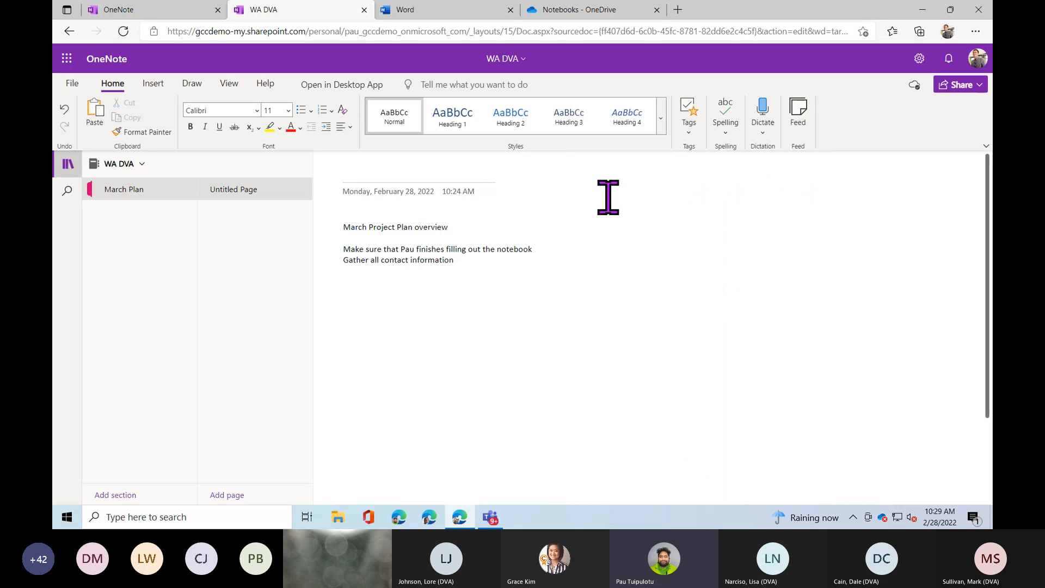
left_click(660, 190)
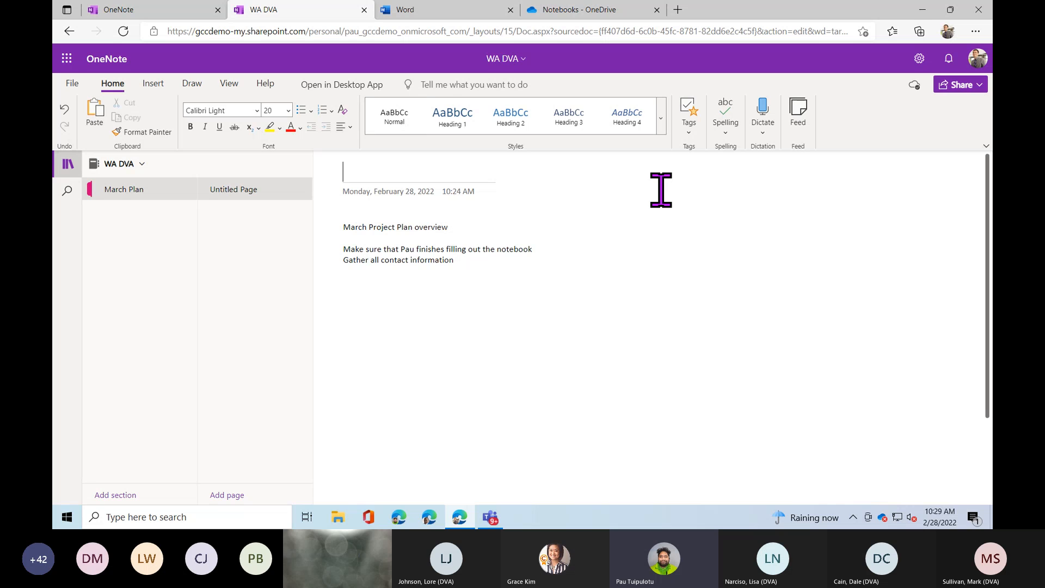
left_click(666, 204)
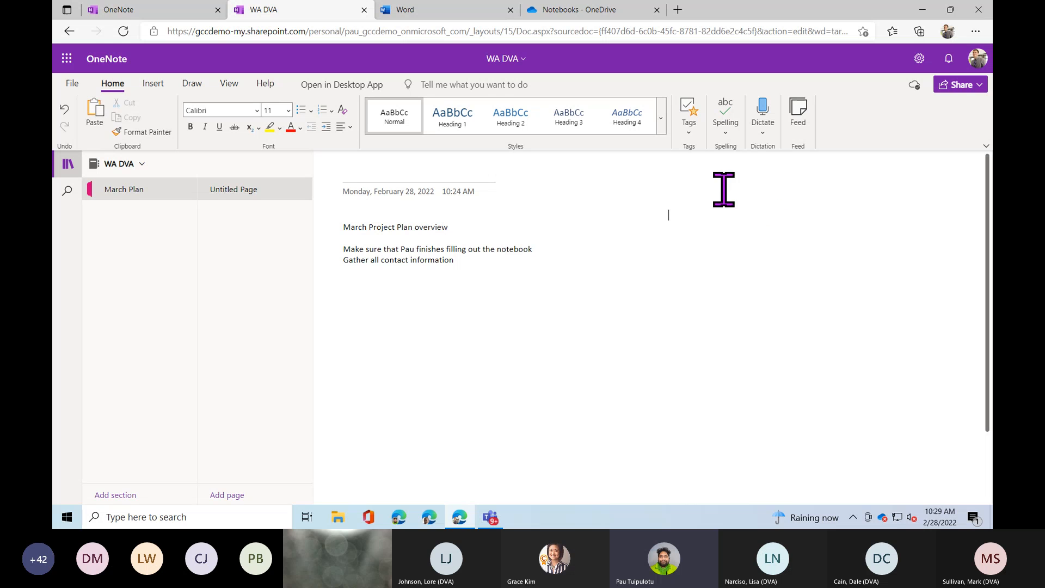
Select both task lines and tag them as To Do checkbox items.
left_click(699, 152)
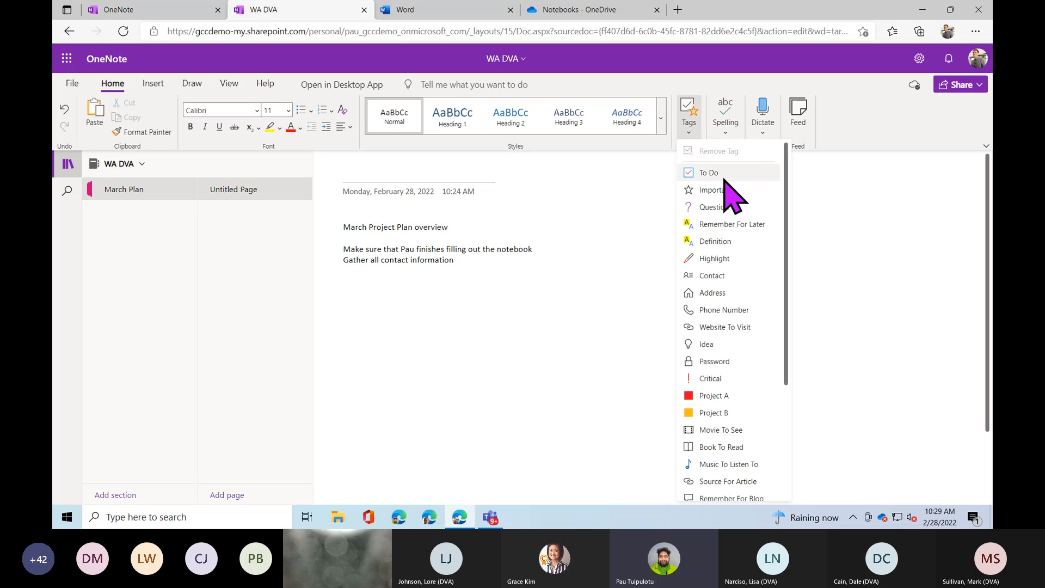
key("ctrl")
left_click(430, 271)
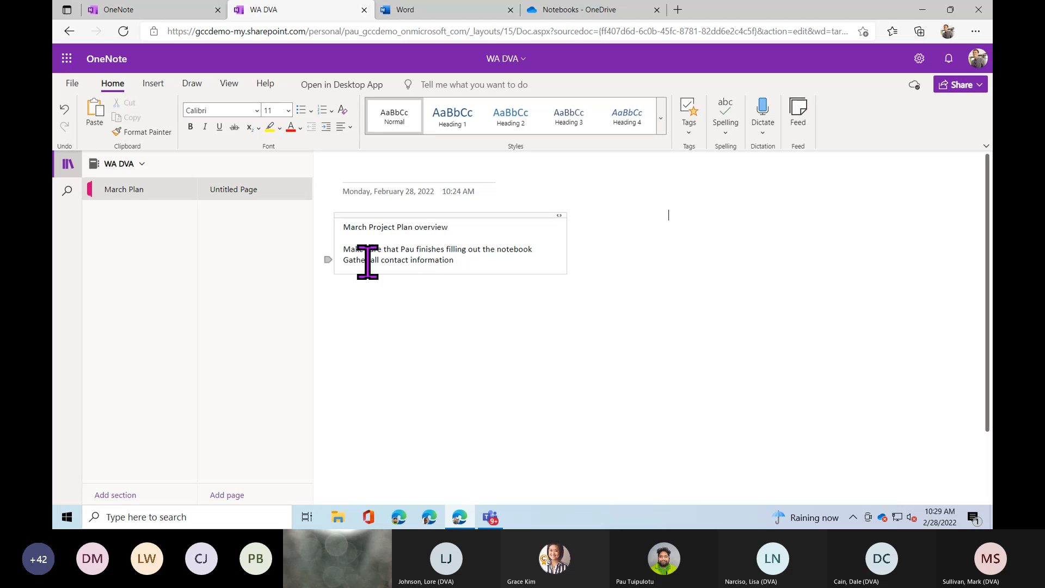
left_click_drag(342, 252, 471, 260)
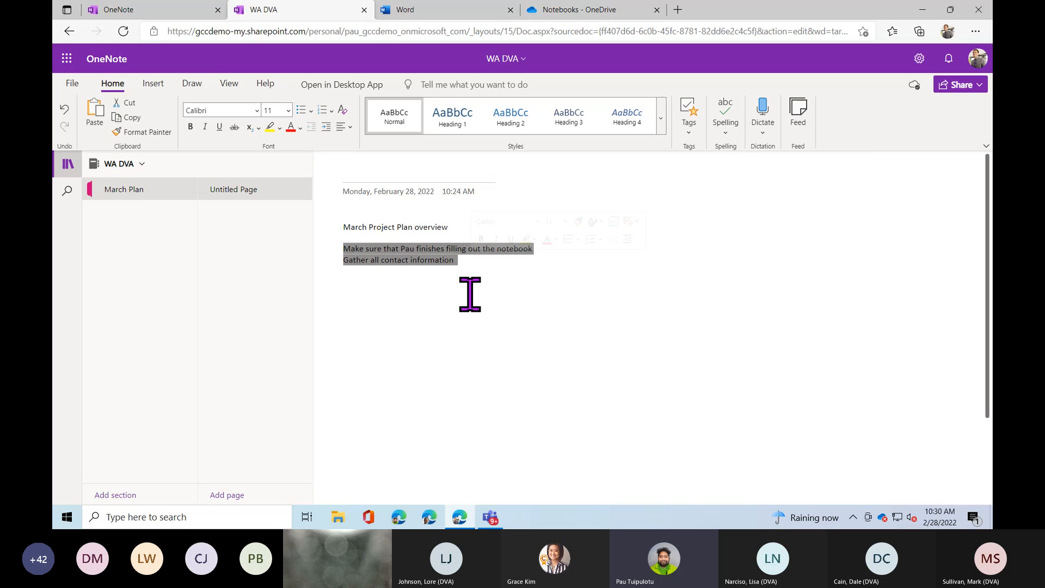
left_click(690, 134)
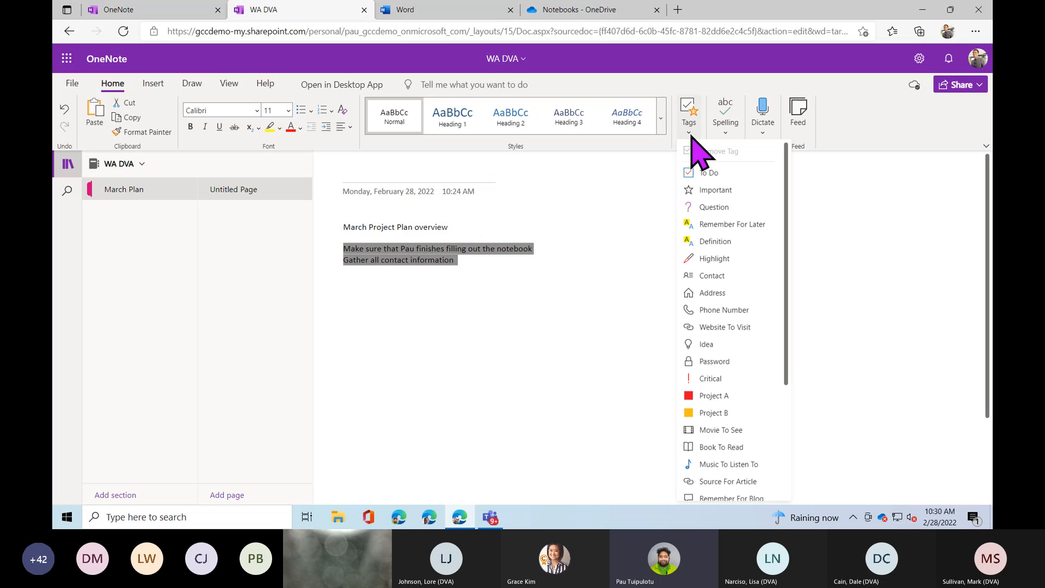
left_click(702, 174)
left_click(475, 262)
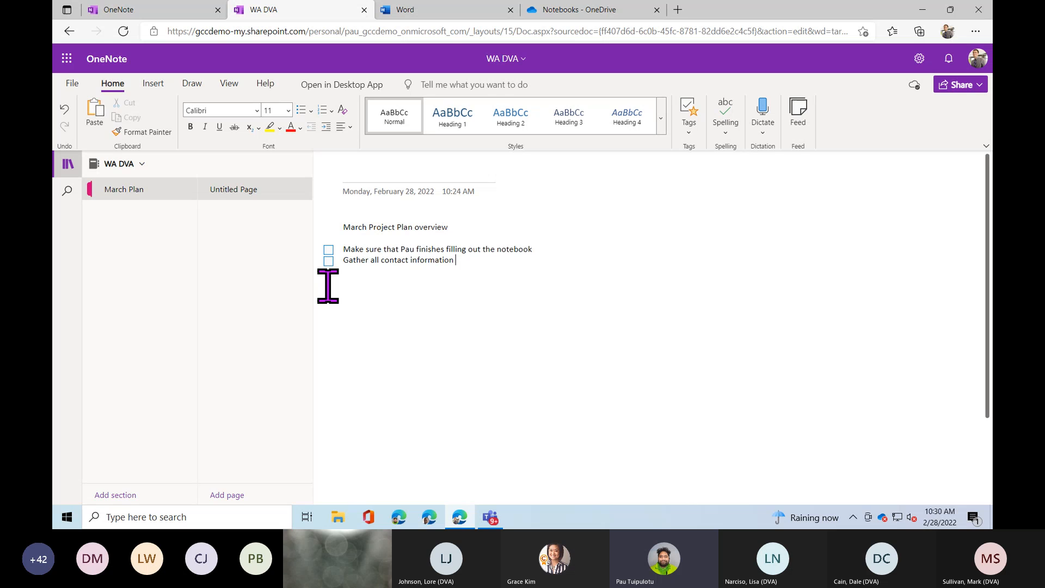
Tick the notebook task, then type a contact's name, phone number and e-mail in a new note box.
left_click(329, 250)
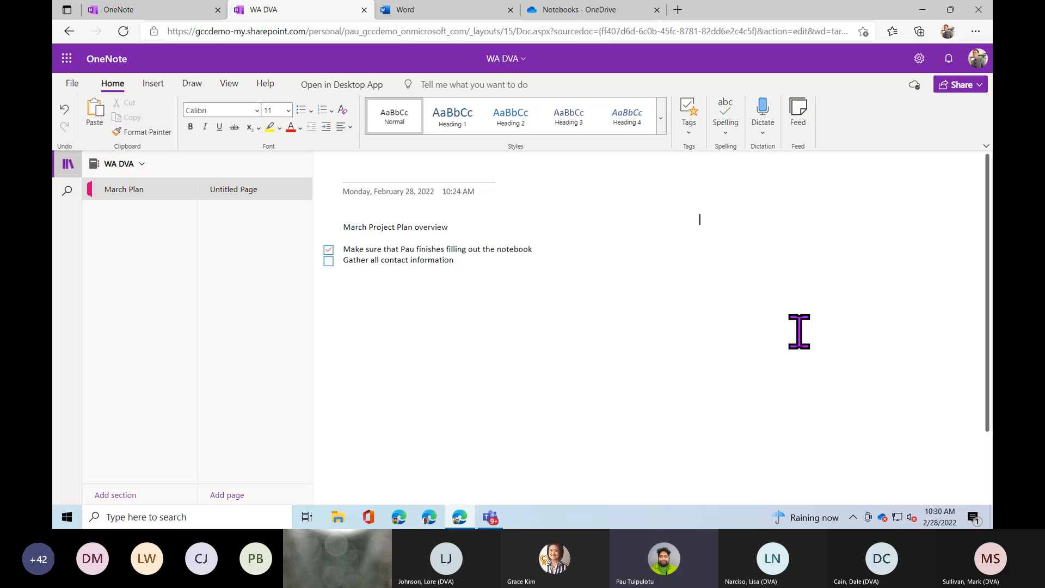
type("Grace")
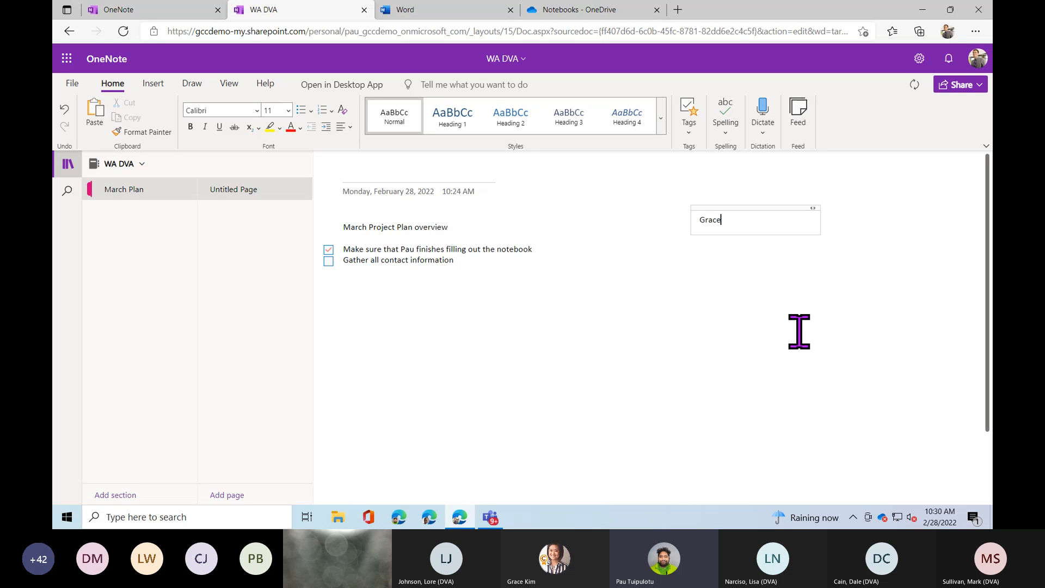
type(" K.")
key("Return")
type("1234567890")
key("Return")
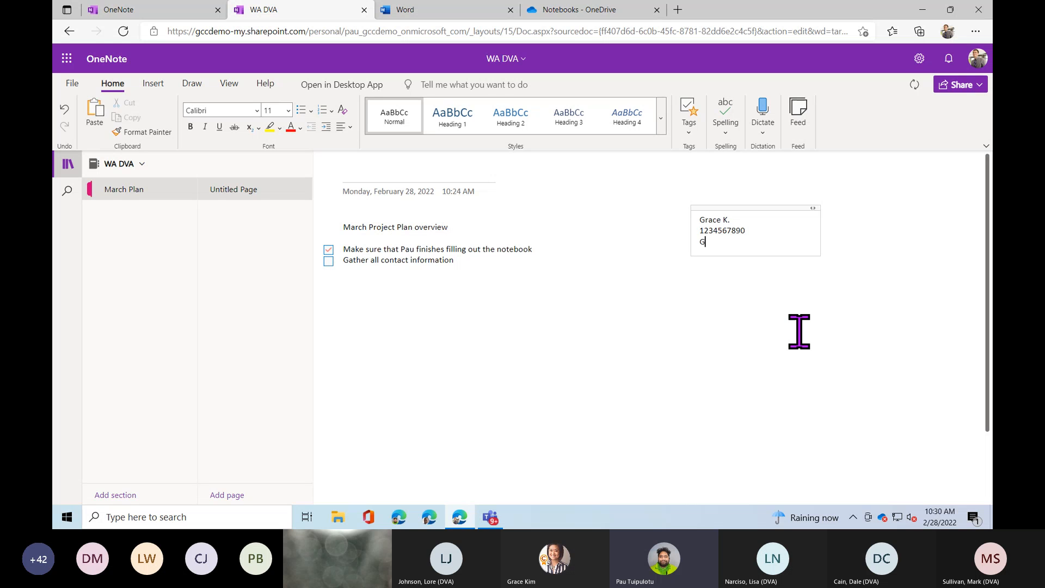
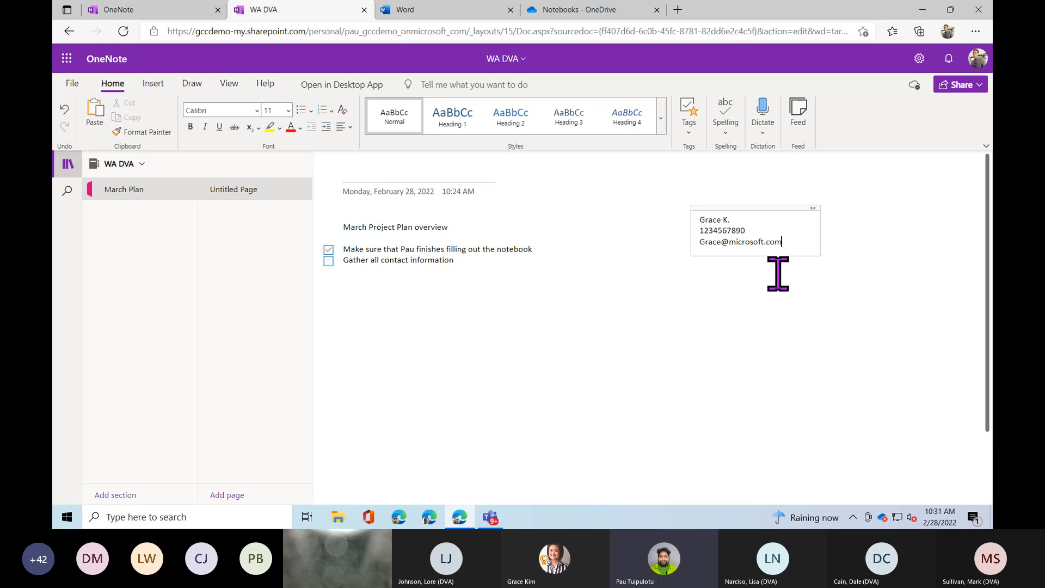
Tag the contact's name line with the Contact tag.
left_click(698, 220)
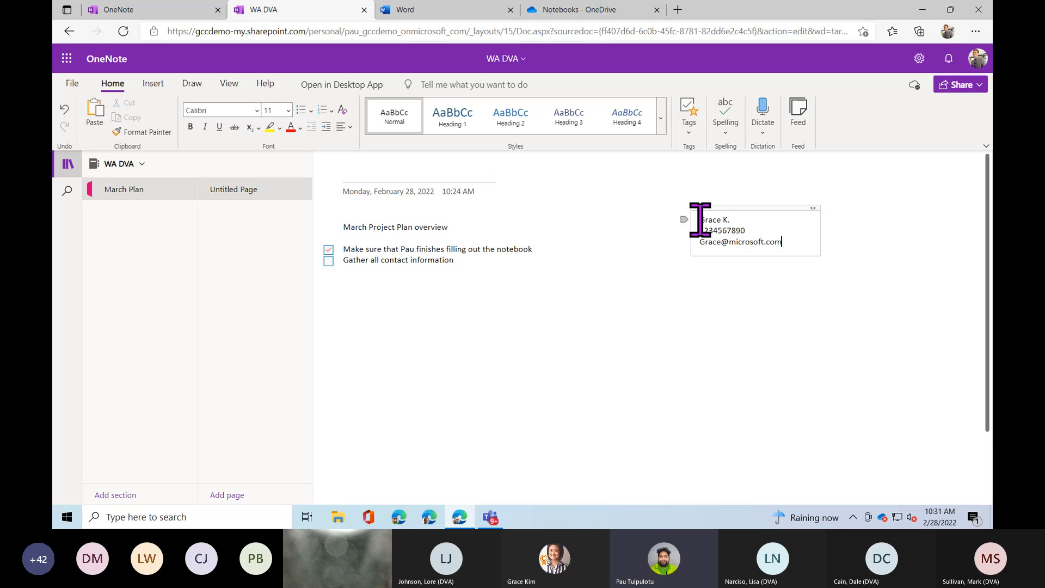
left_click(689, 131)
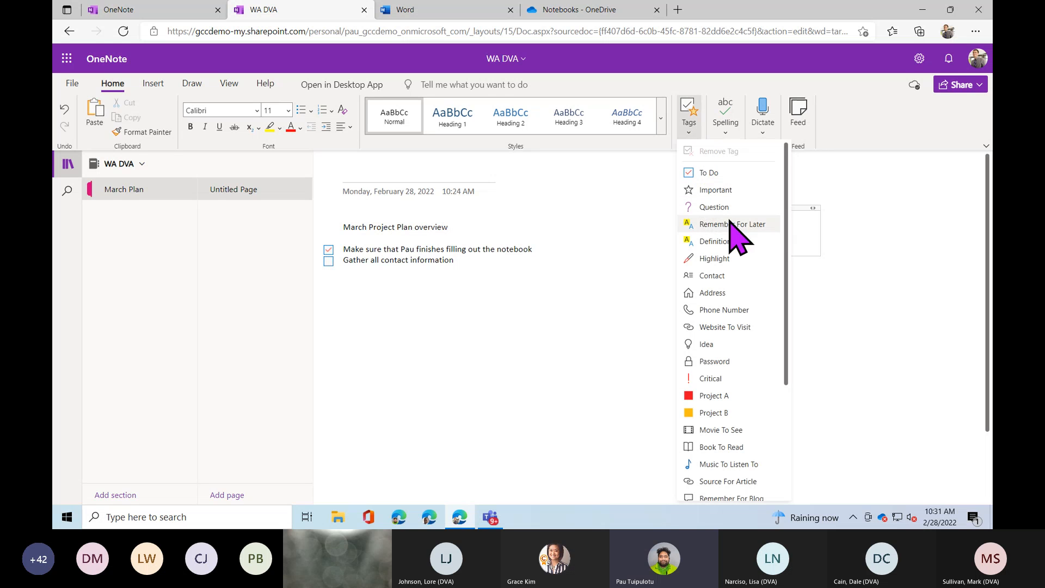
left_click(730, 279)
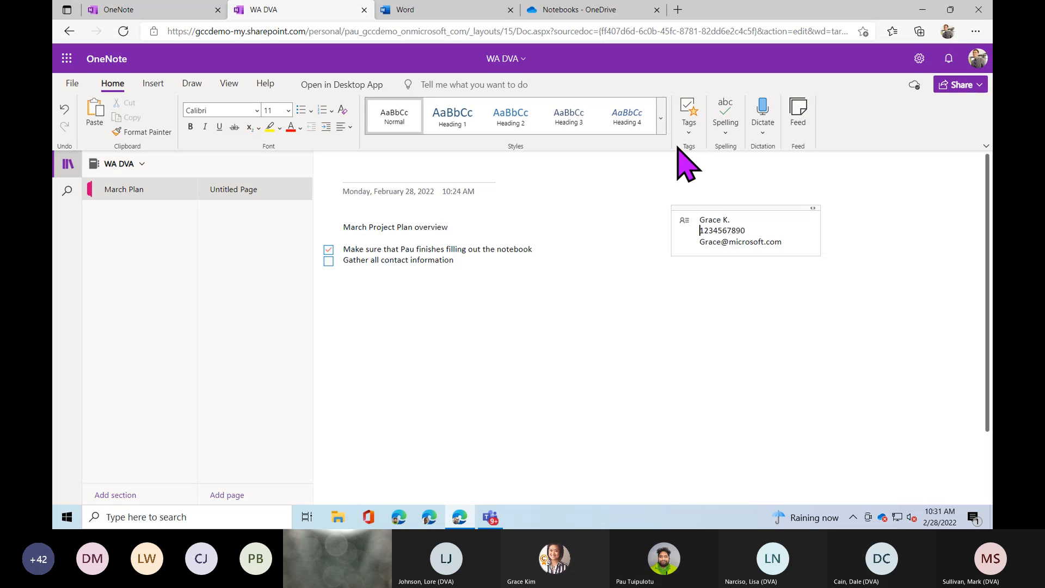
Tag the phone number line with the Phone Number tag.
left_click(688, 132)
scroll(748, 327, "down", 3)
scroll(749, 324, "up", 4)
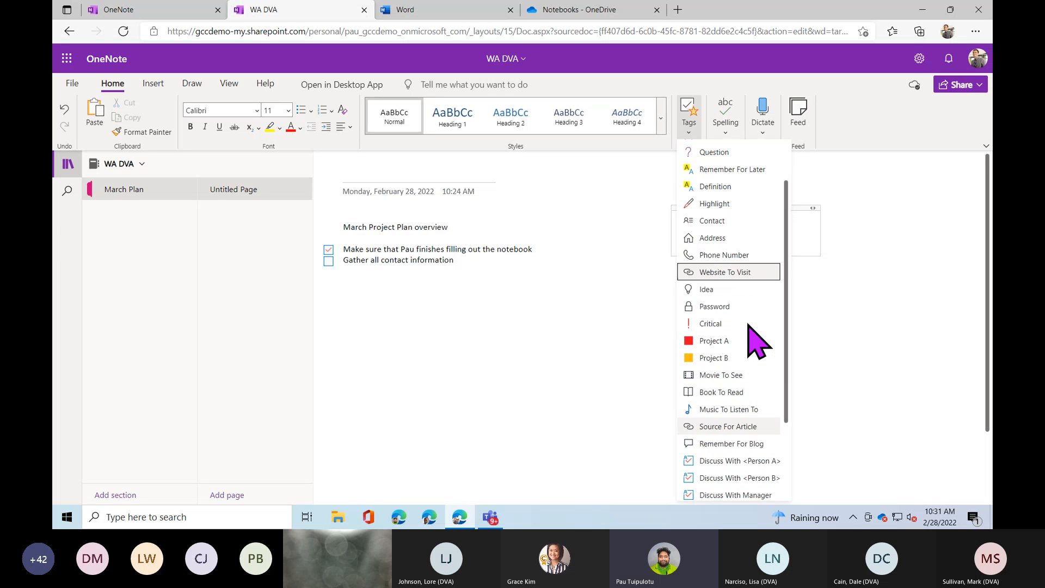
left_click(743, 314)
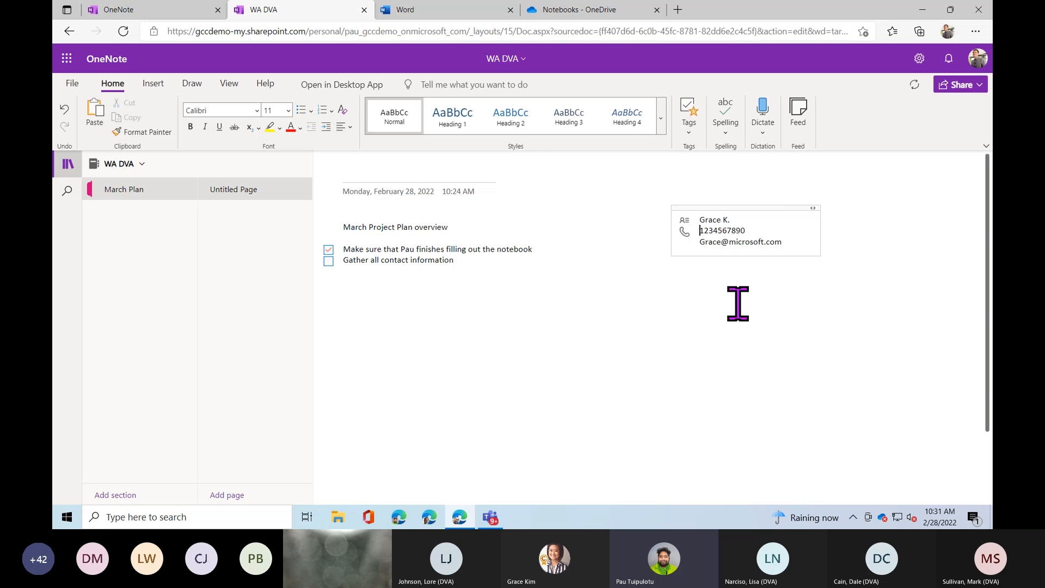
Tag the e-mail line with the Send In Email tag.
left_click(689, 135)
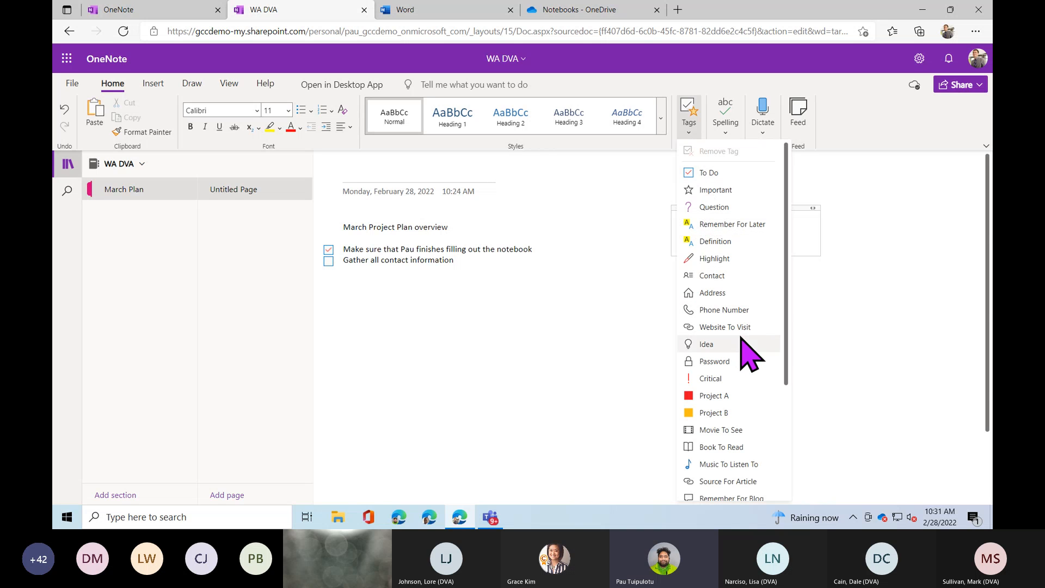
left_click_drag(790, 313, 788, 431)
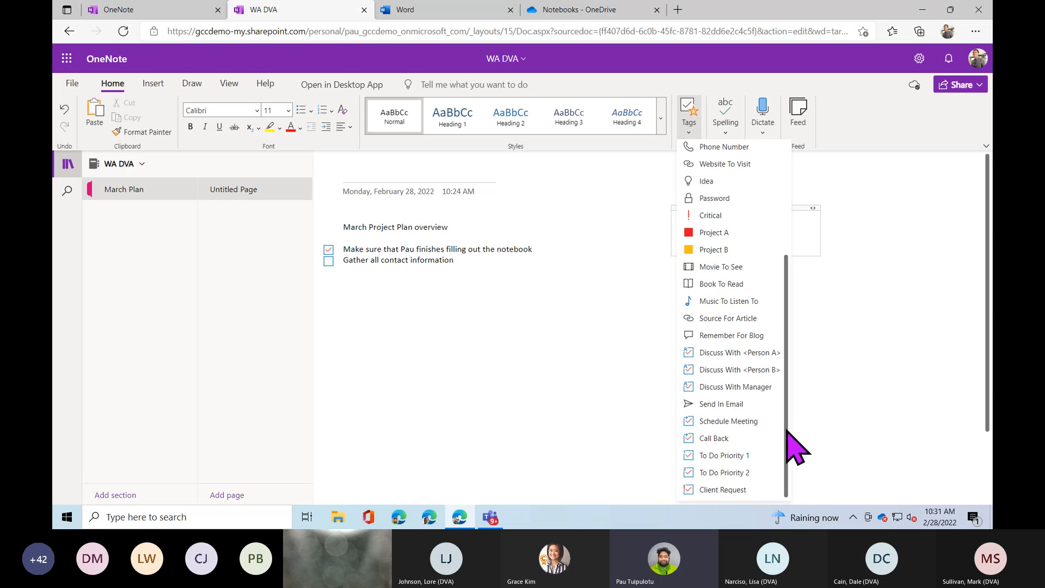
key("ctrl")
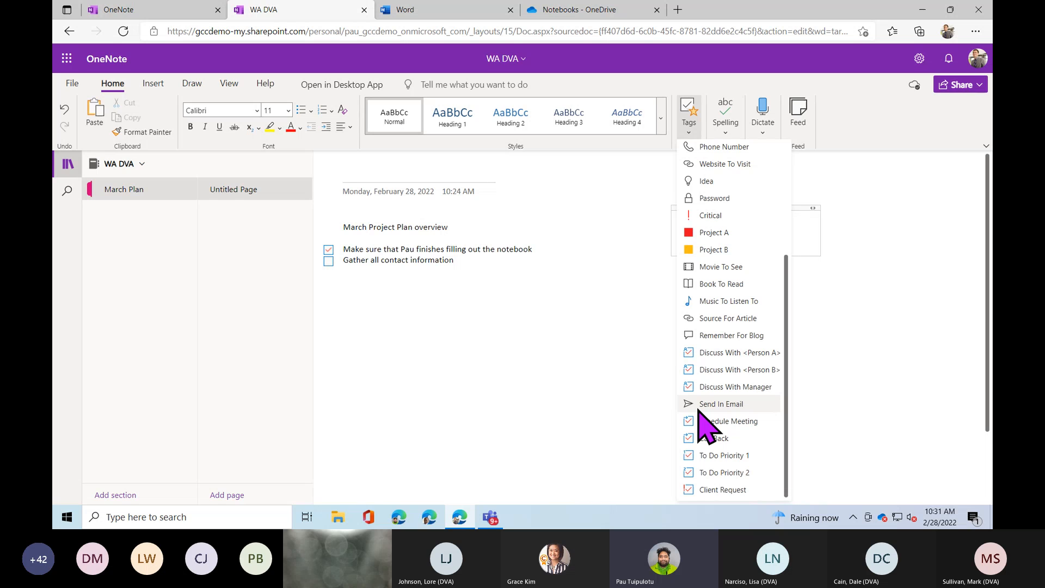
left_click(699, 408)
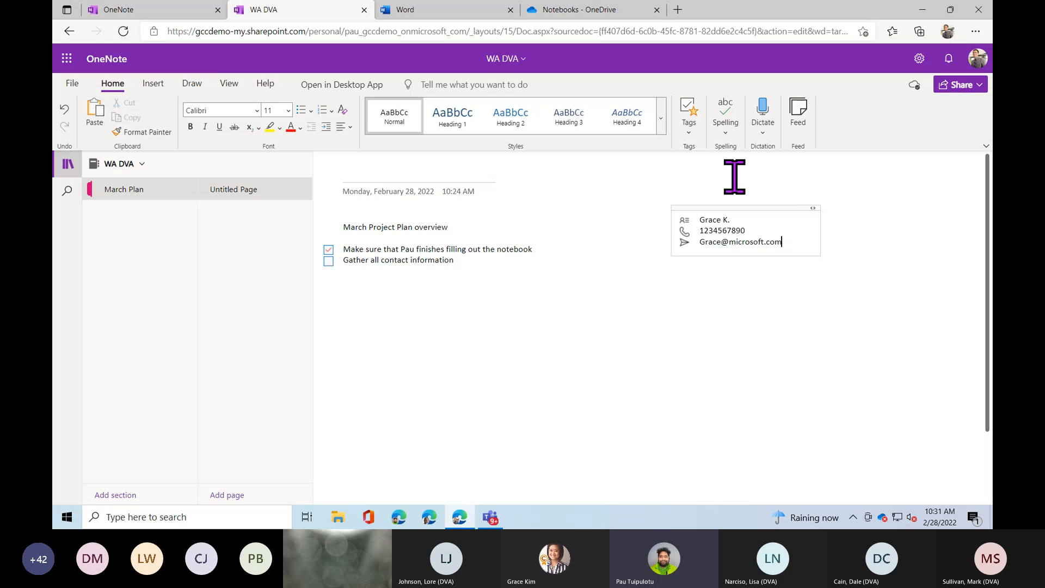
left_click(690, 132)
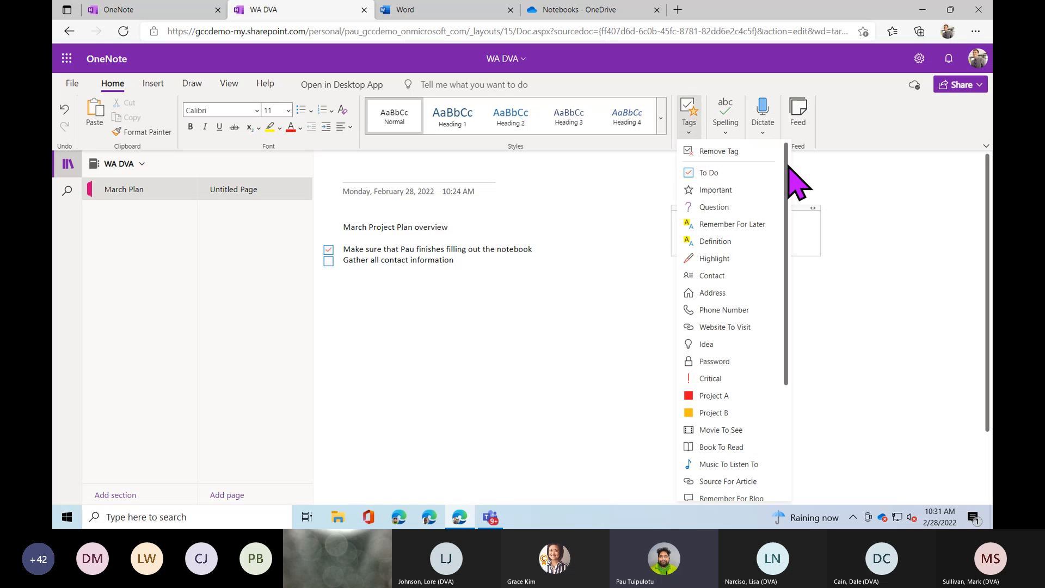
scroll(787, 187, "down", 1)
left_click_drag(787, 186, 780, 283)
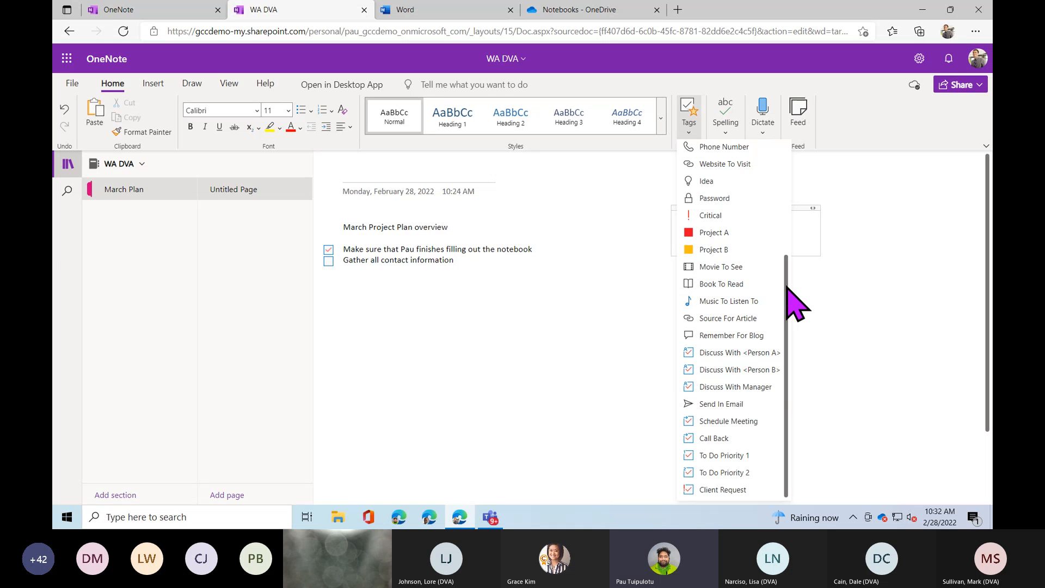
left_click_drag(788, 289, 785, 188)
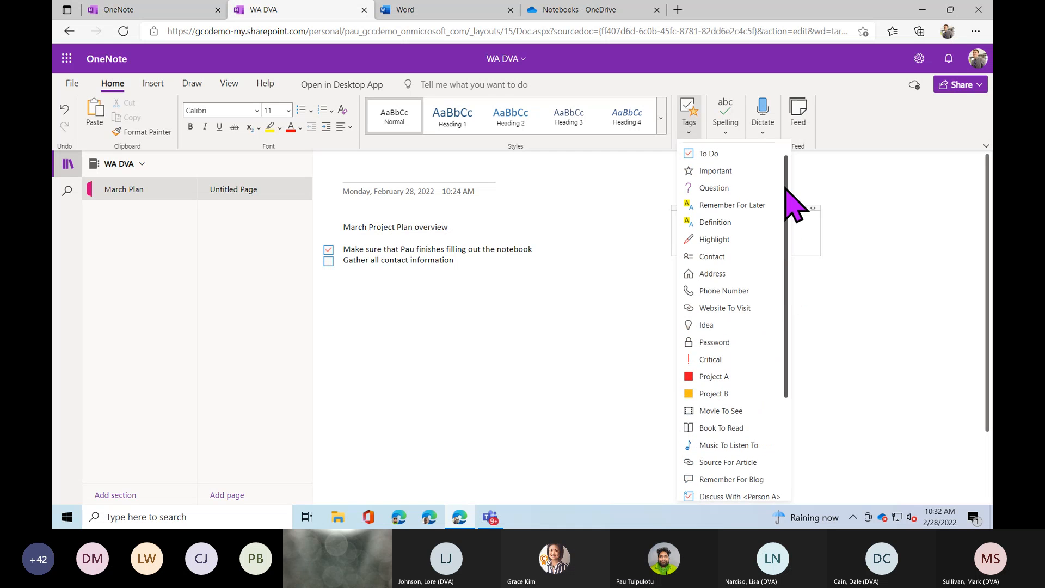
left_click(687, 139)
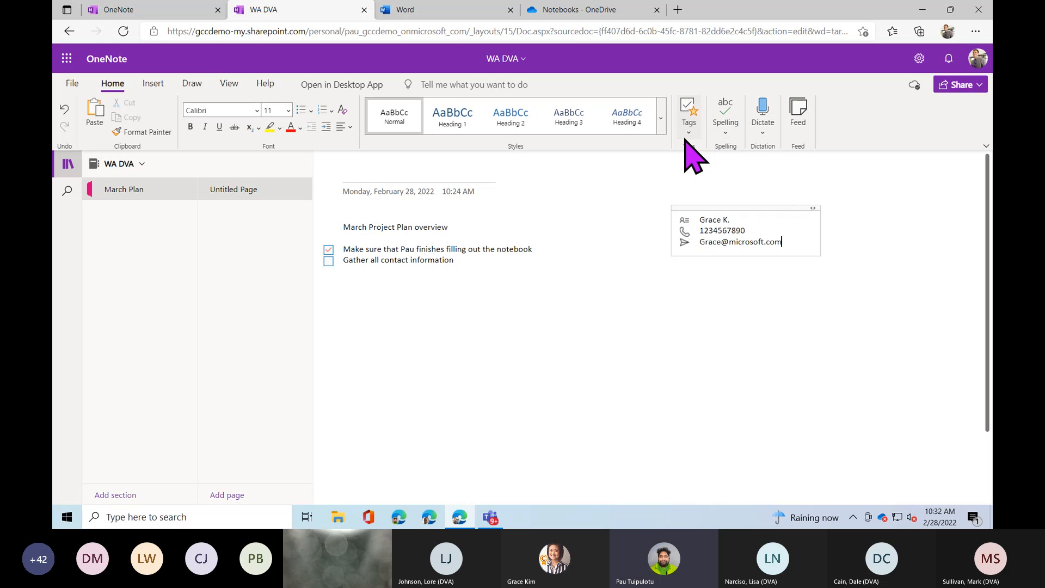
left_click(734, 140)
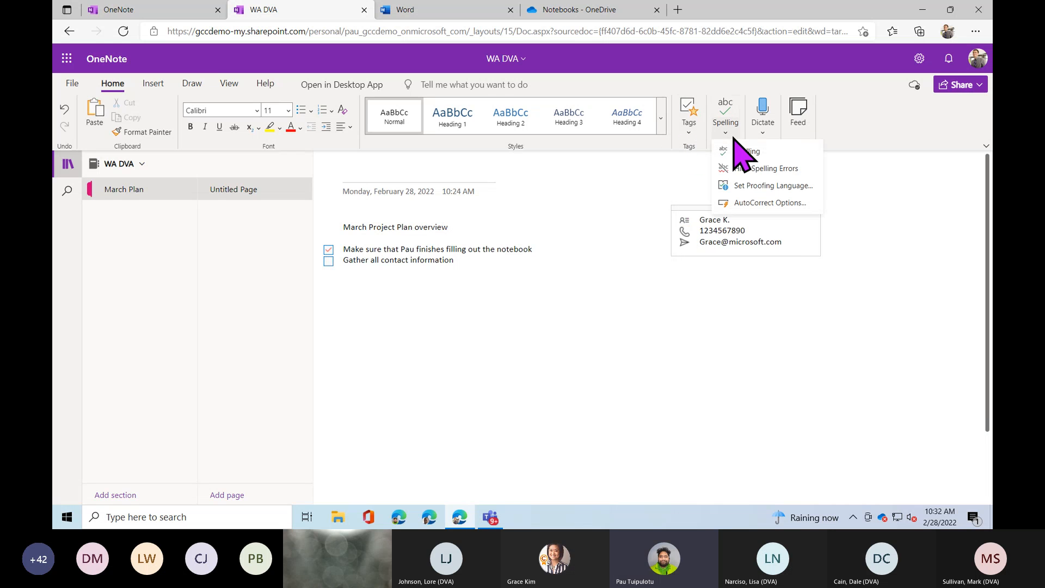
left_click(736, 142)
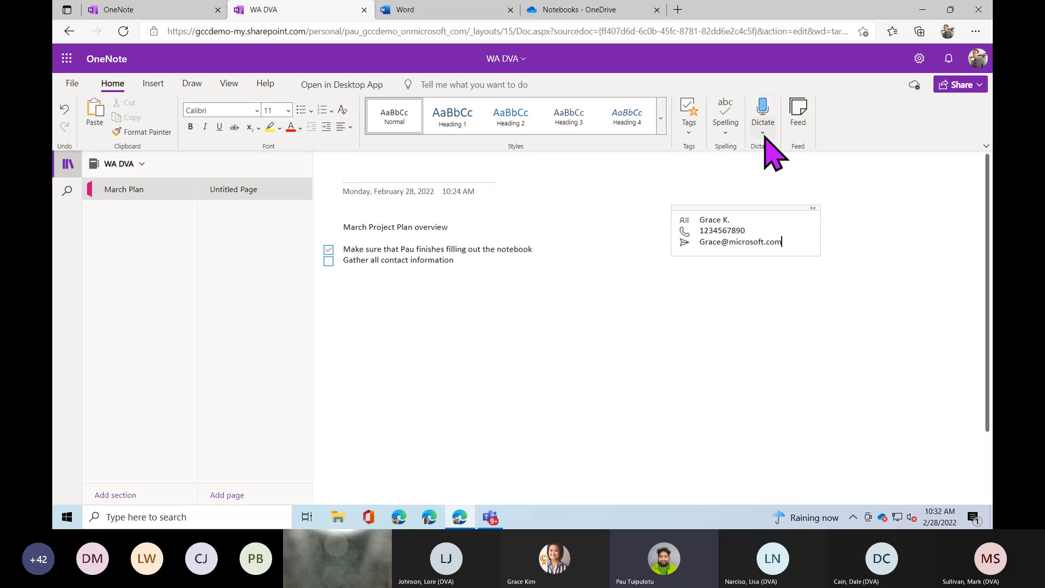
left_click(764, 140)
left_click(766, 143)
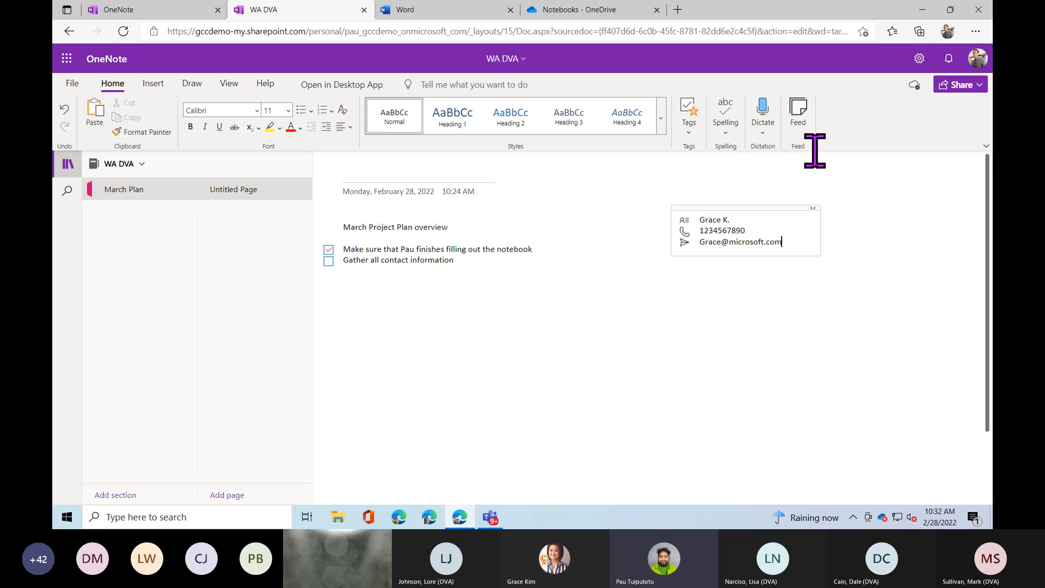
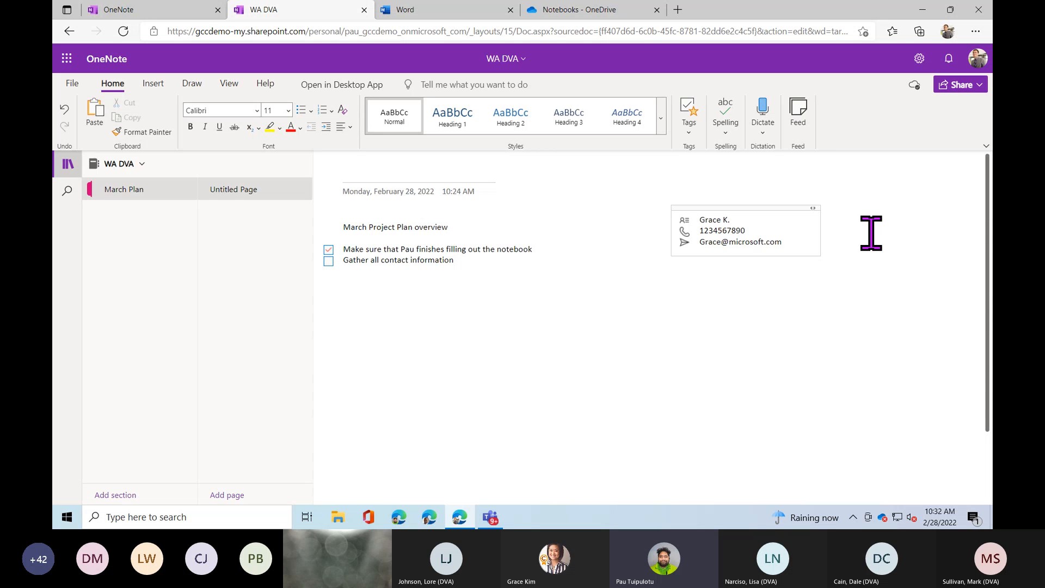
Turn on Dictate for the March Plan page, then bring up the Insert ribbon commands.
left_click(769, 106)
left_click(154, 83)
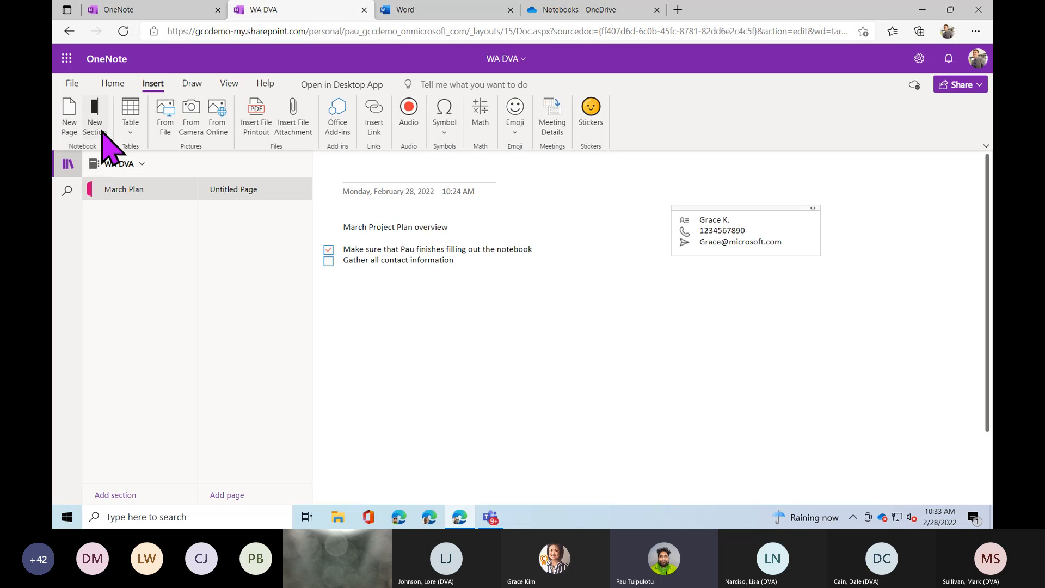
Add a page titled 'Insert', title the original page 'Home', then return to Insert for a table.
left_click(68, 123)
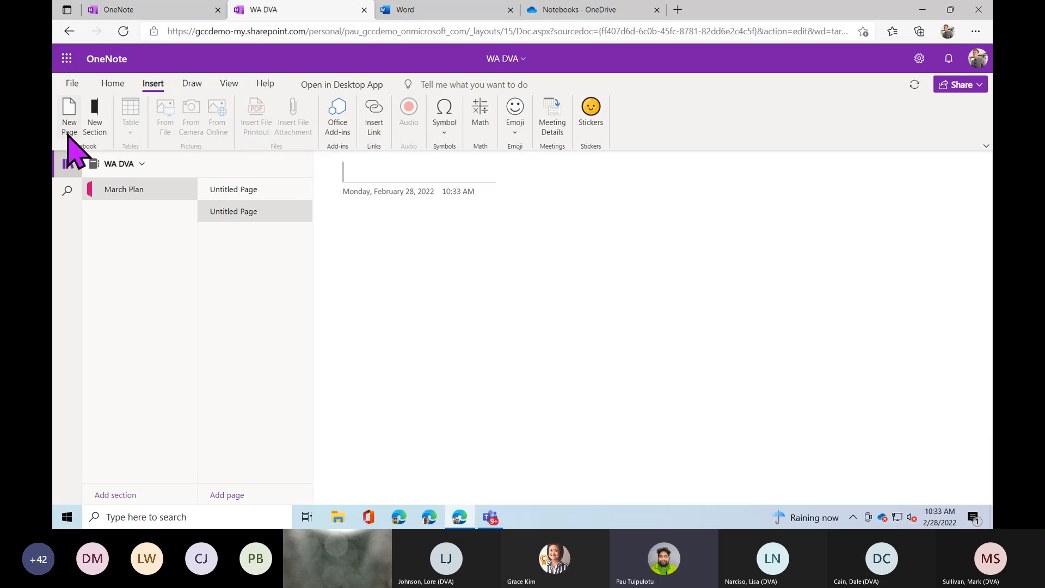
type("Insert")
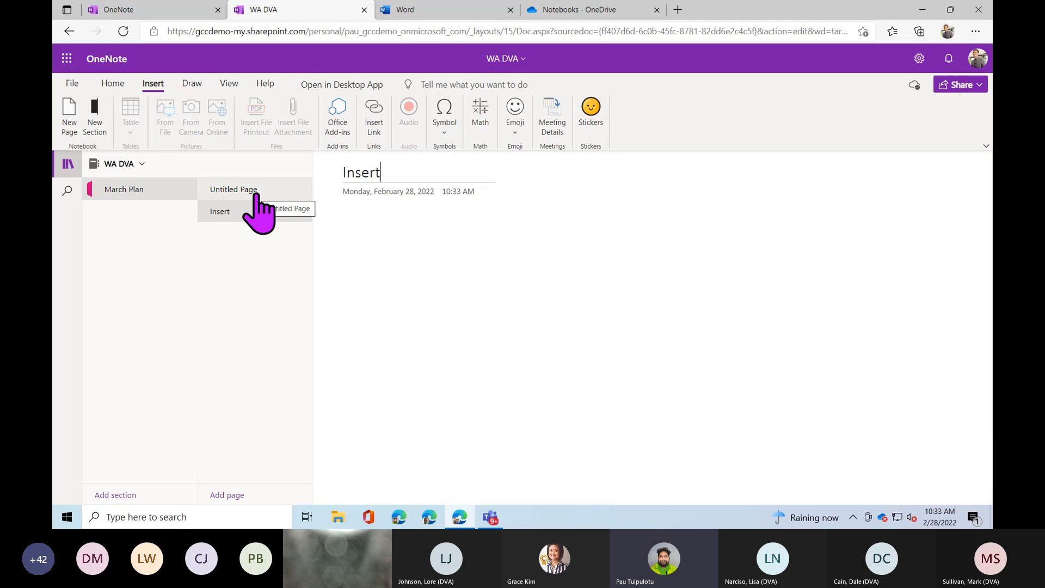
left_click(260, 191)
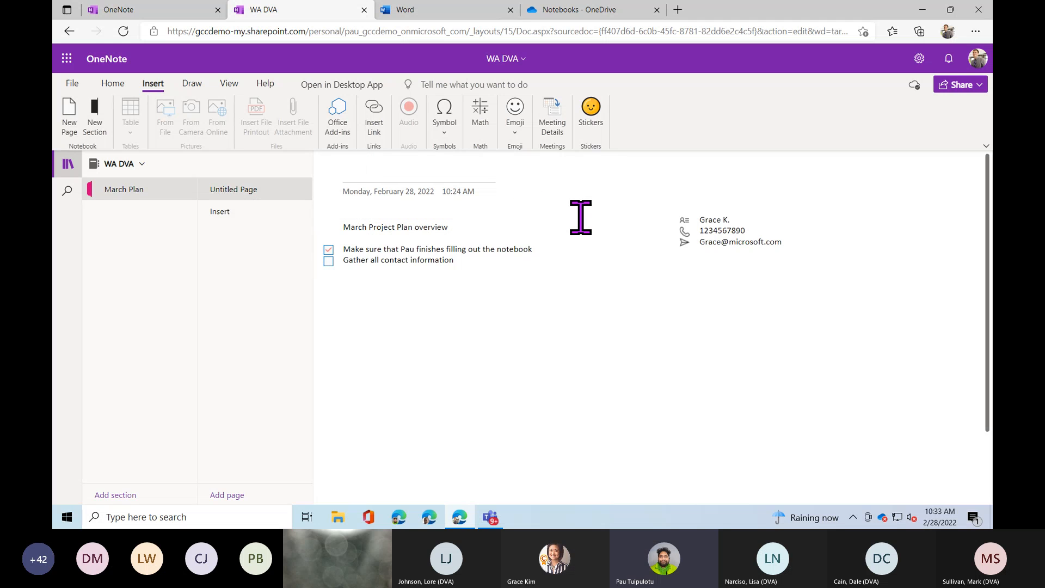
type("Home")
left_click(226, 212)
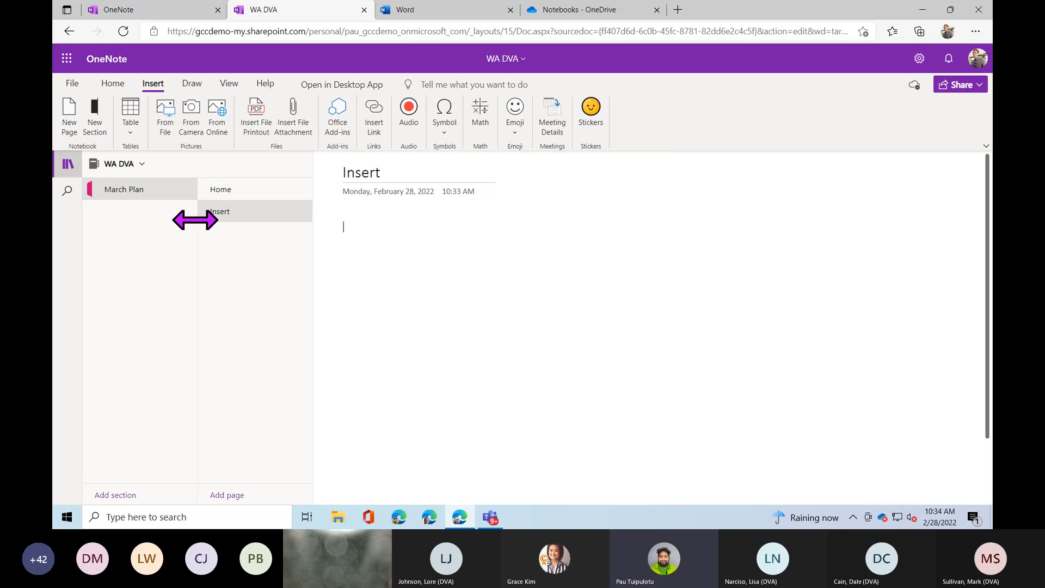
left_click(131, 131)
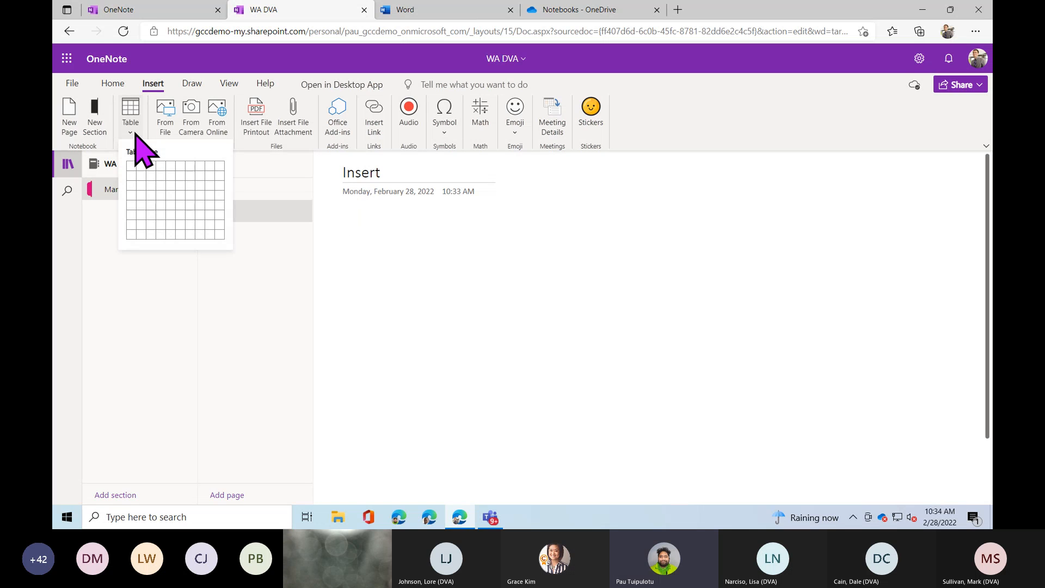
Insert a 10x8 table on the Insert page and select it.
left_click(223, 239)
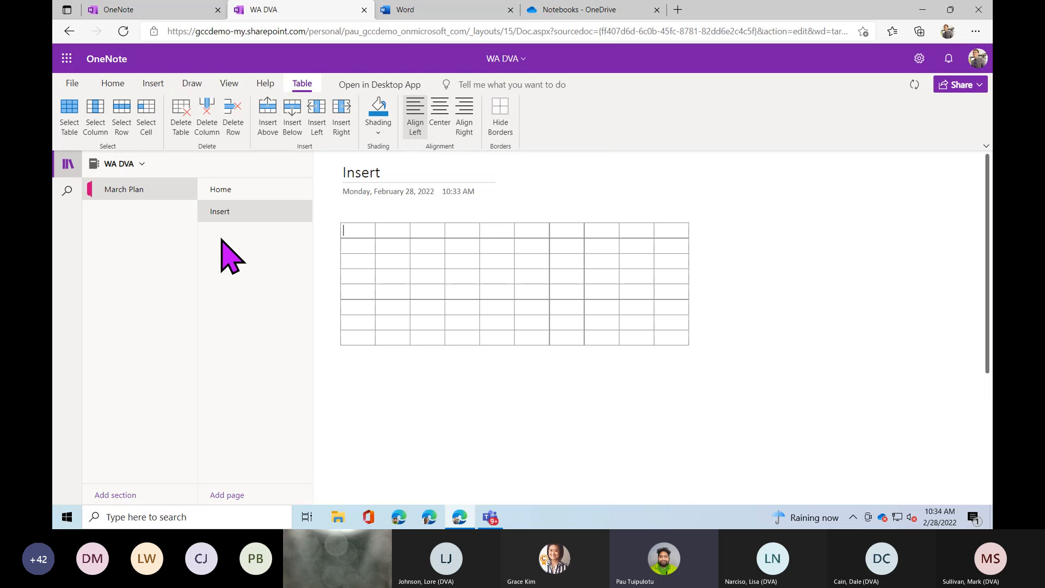
left_click(303, 88)
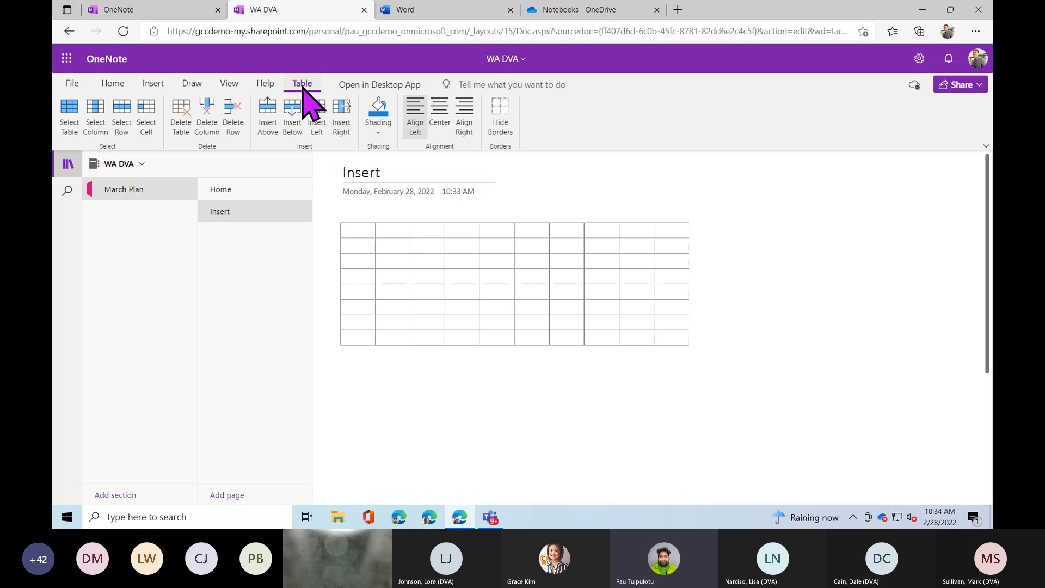
left_click(70, 128)
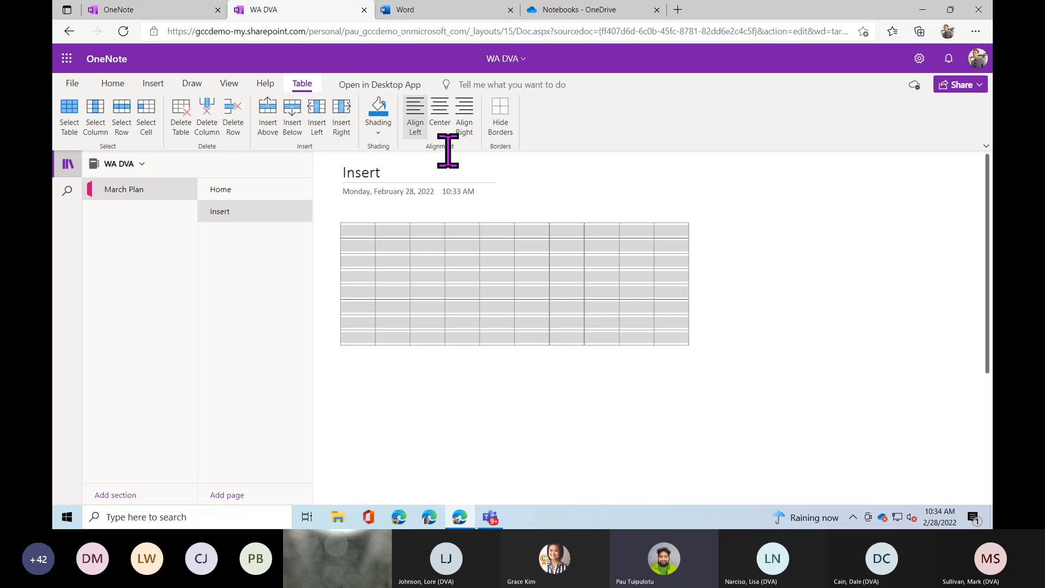
Type Left, Center (centered) and Right (right-aligned) in adjacent second-row cells.
left_click(442, 242)
type("Left")
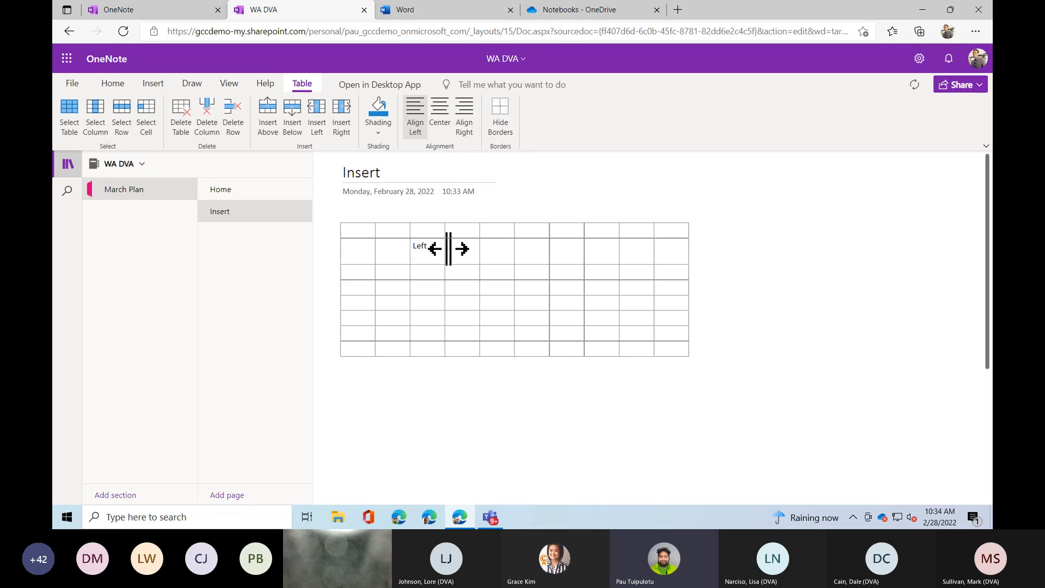
key("Tab")
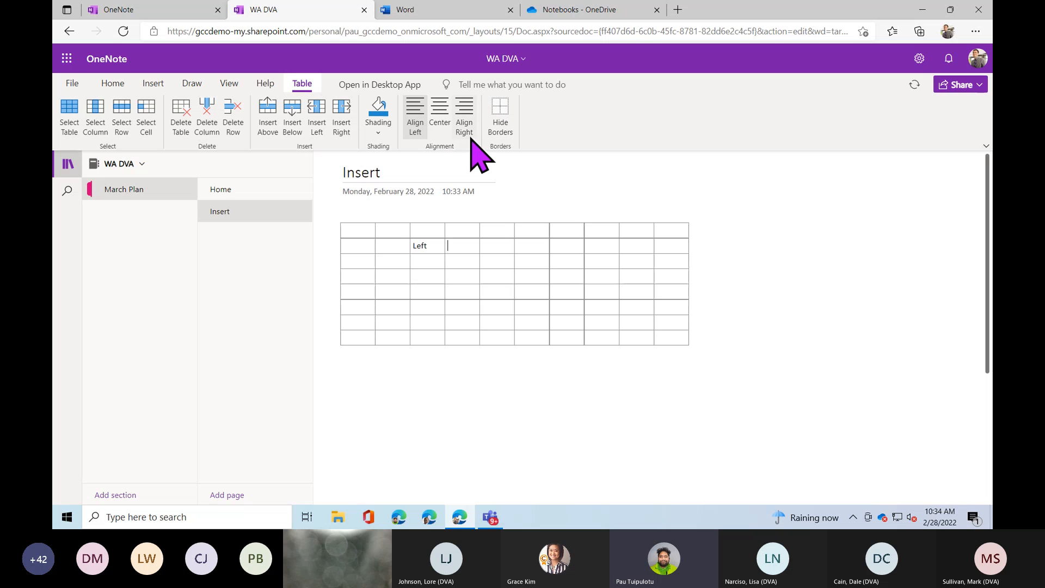
left_click(435, 124)
type("Cen")
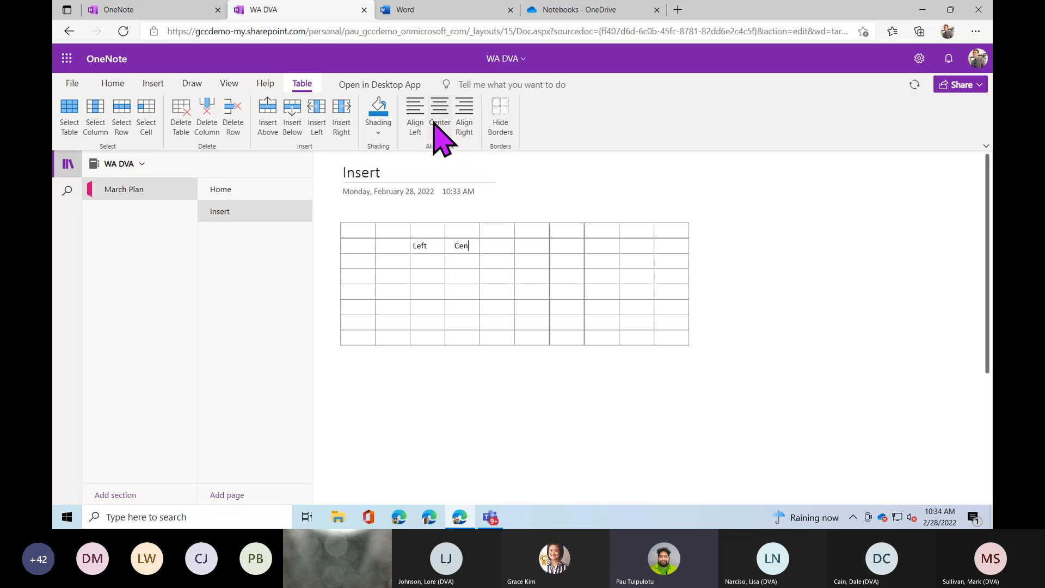
type("ter")
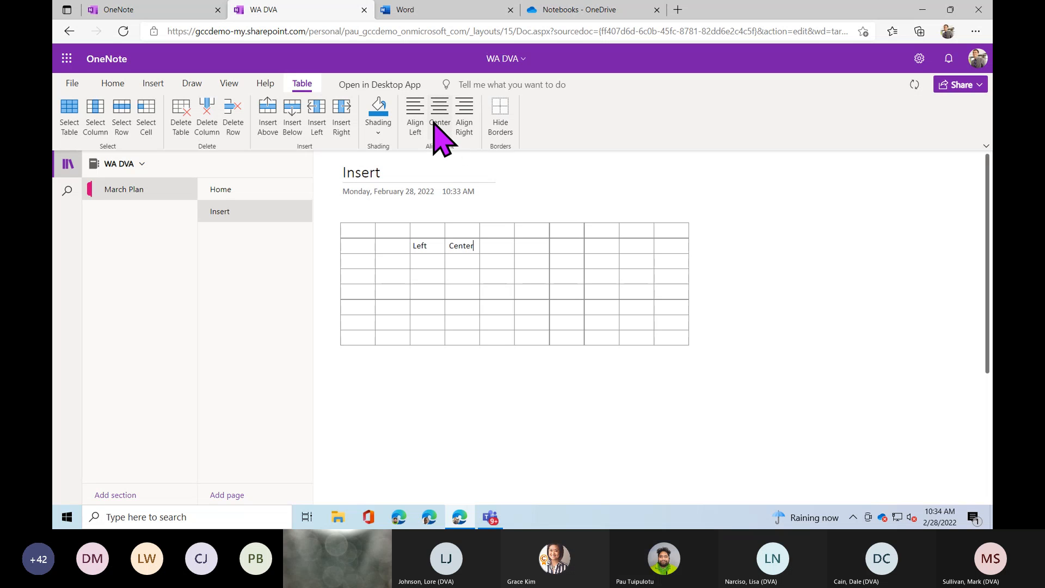
key("Tab")
left_click(471, 109)
type("Right")
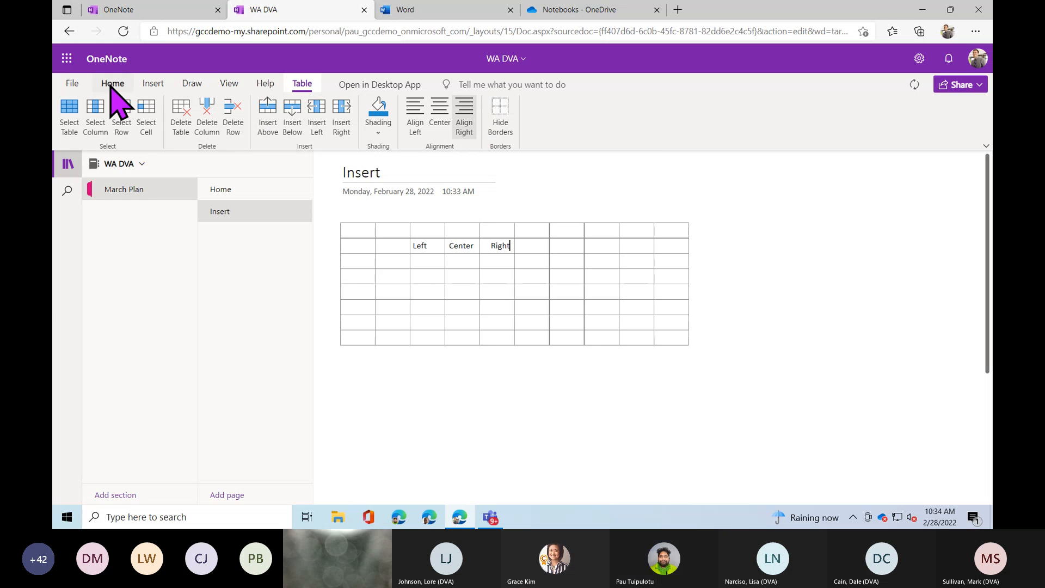
left_click(151, 85)
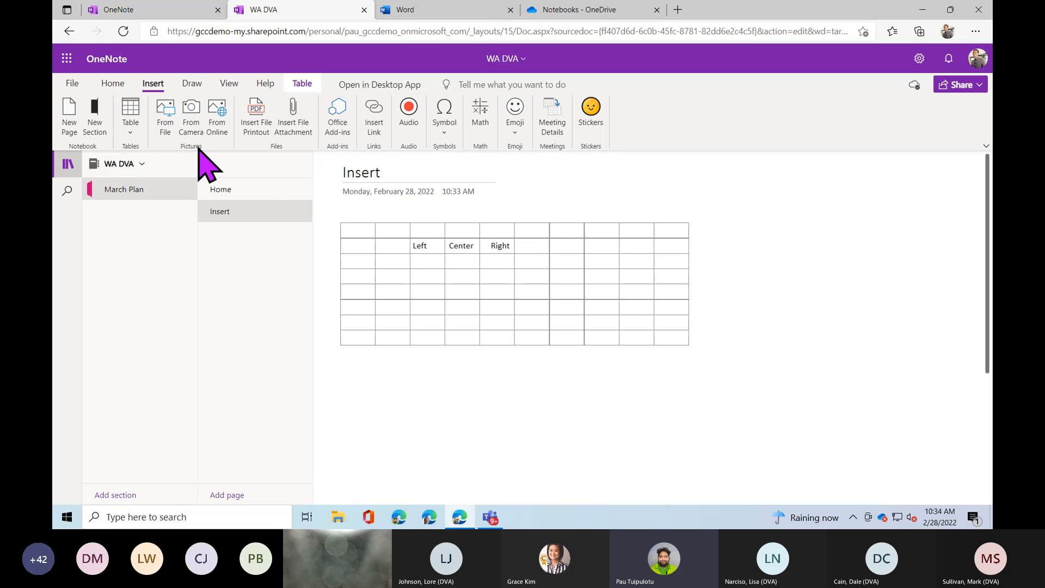
Search online pictures for 'meeting' and insert the Meeting road-sign image.
left_click(354, 380)
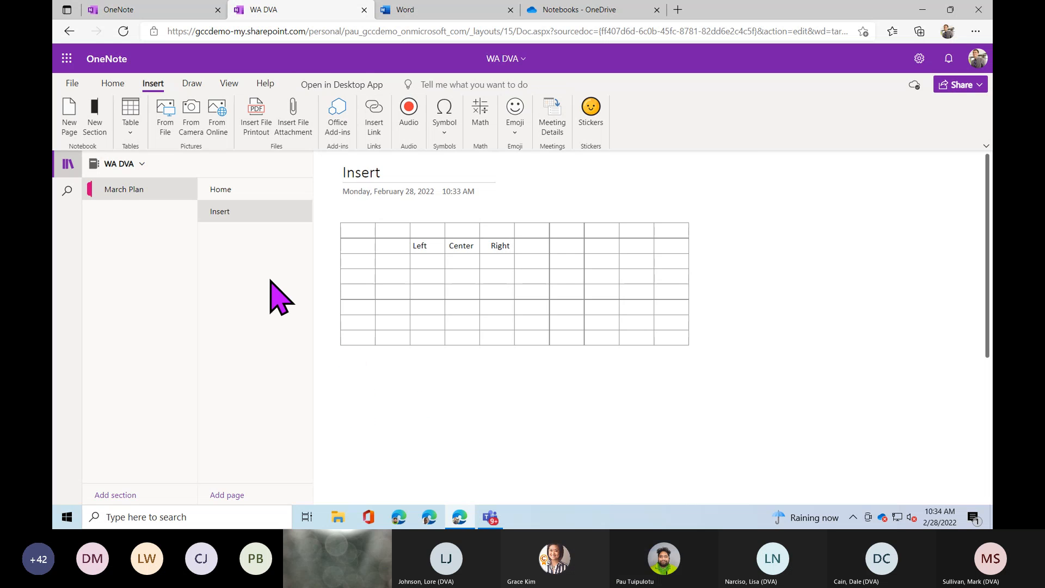
left_click(167, 134)
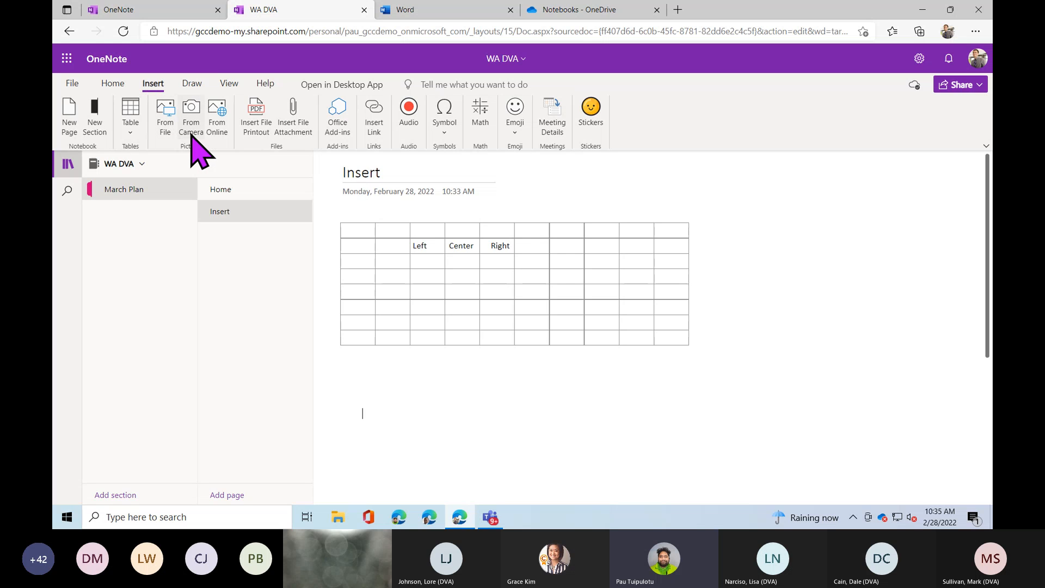
left_click(217, 128)
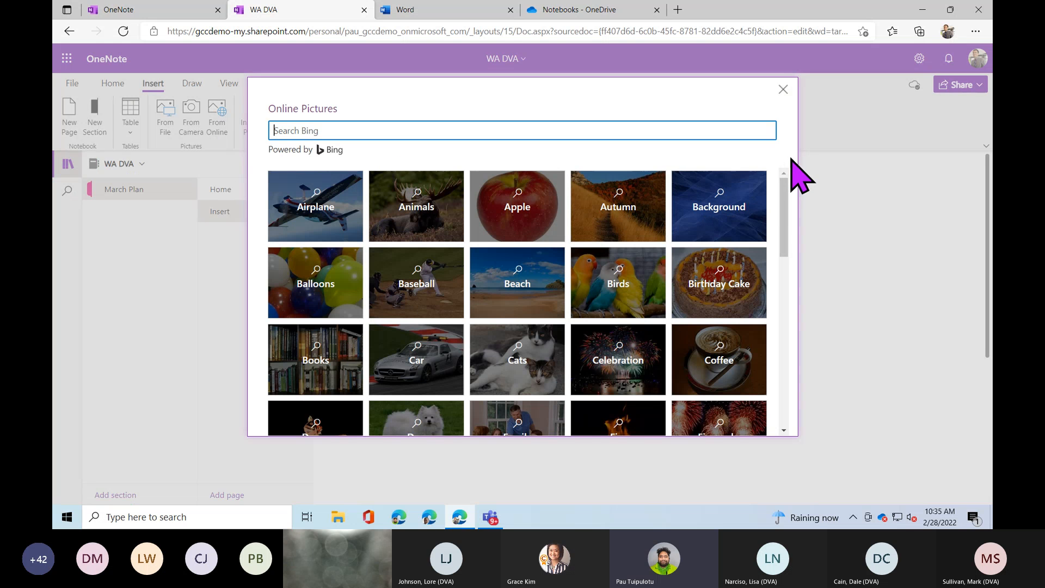
mouse_move(783, 183)
left_mouse_down()
mouse_move(779, 244)
mouse_move(782, 179)
left_mouse_up()
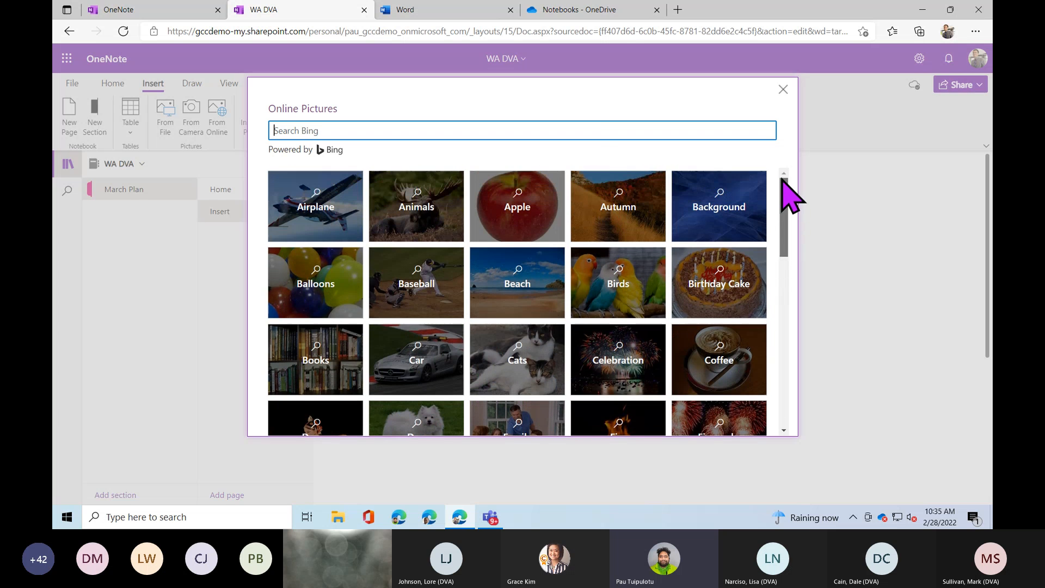
type("meeting")
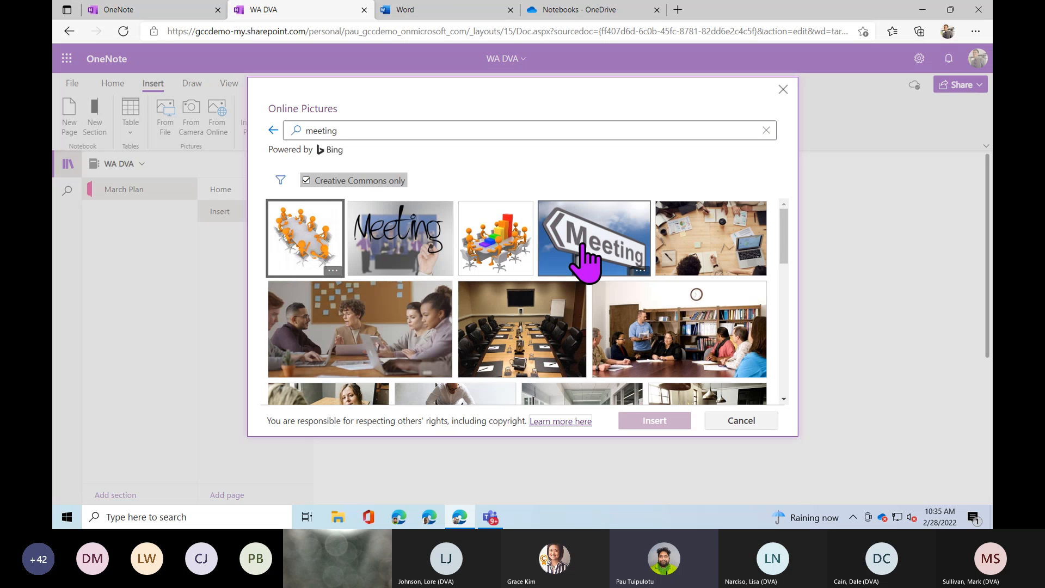
left_click(576, 264)
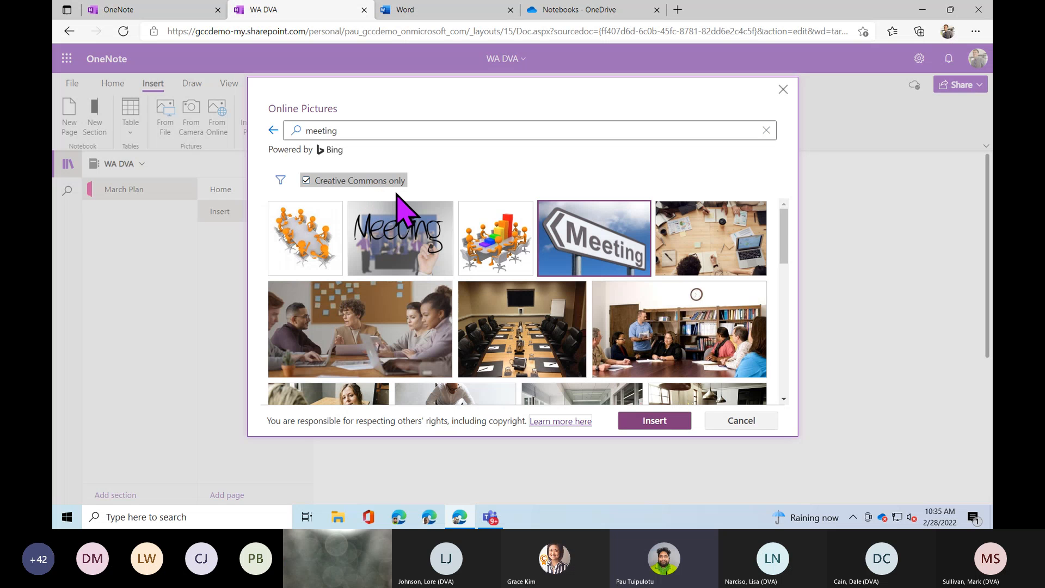
left_click_drag(787, 238, 787, 287)
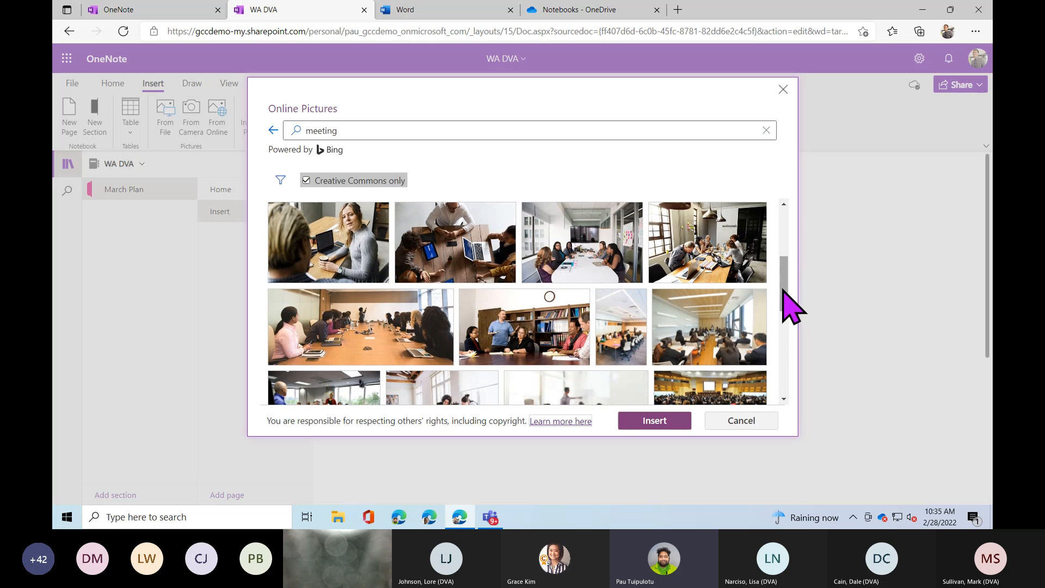
left_click(655, 420)
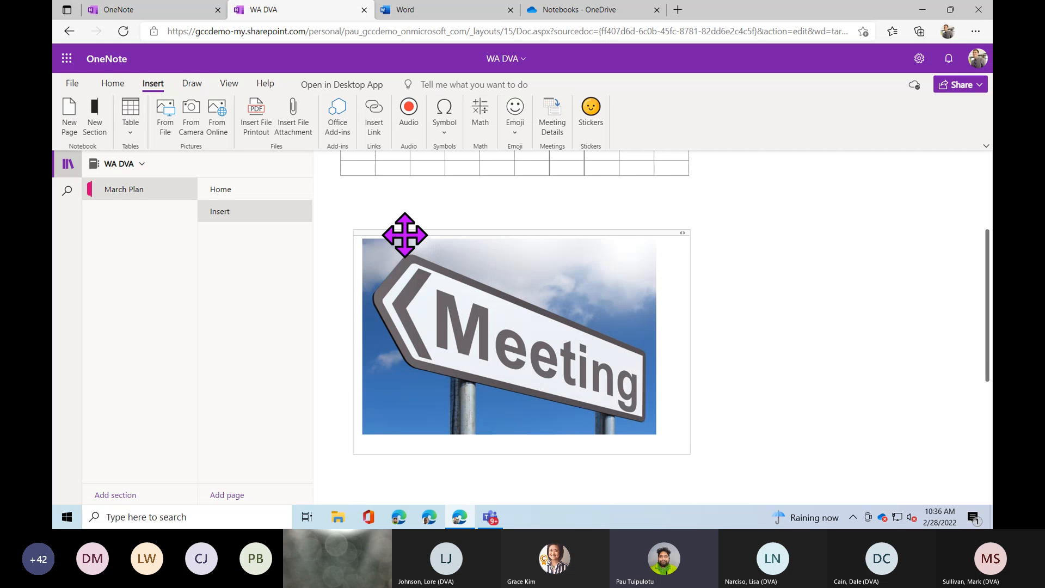
Move the Meeting picture to the right of the table and deselect it.
left_click_drag(403, 233, 728, 240)
scroll(528, 310, "down", 3)
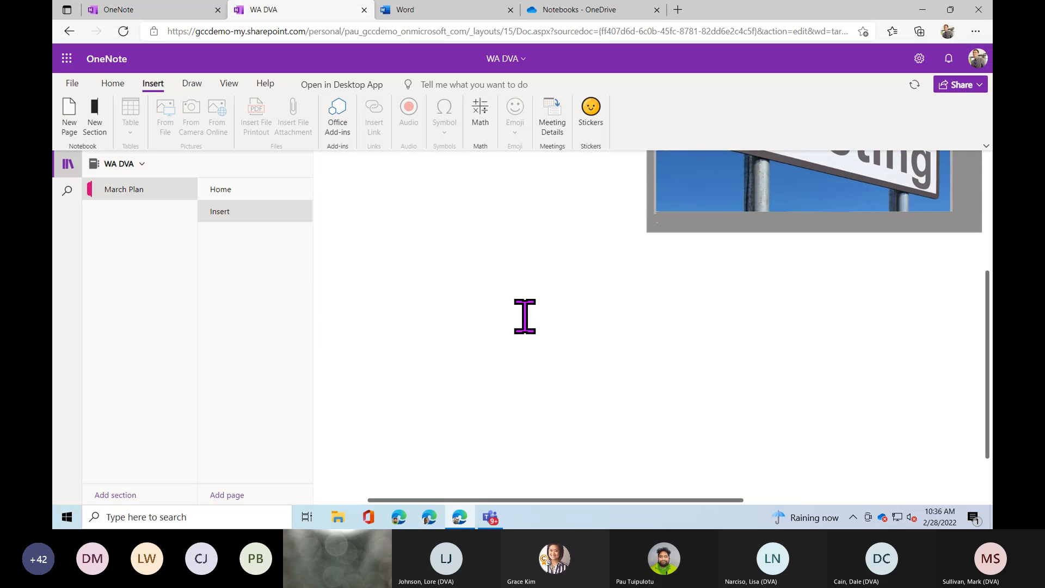
left_click(518, 308)
left_click_drag(470, 499, 392, 497)
scroll(367, 352, "up", 2)
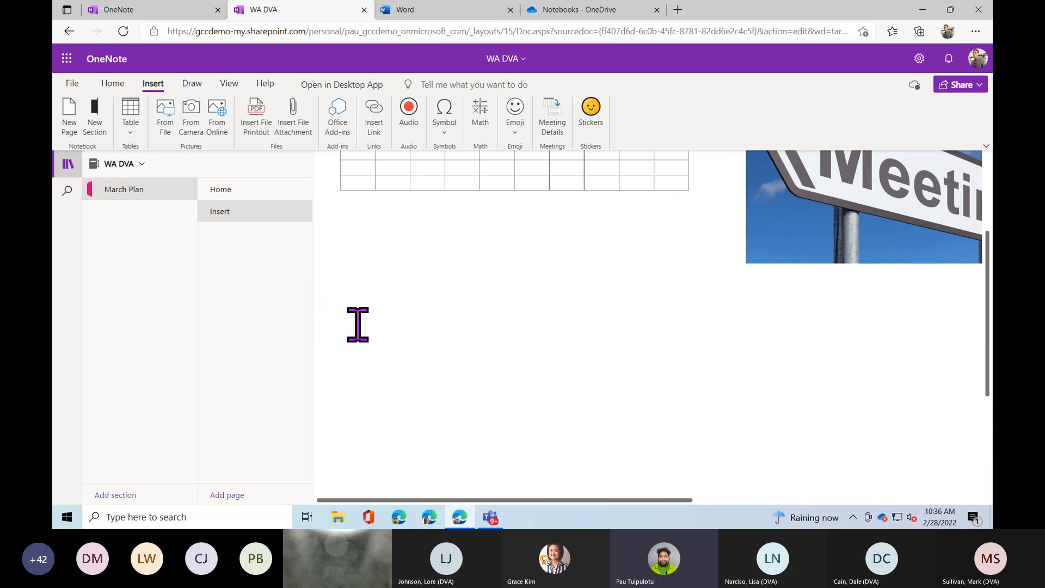
left_click(342, 272)
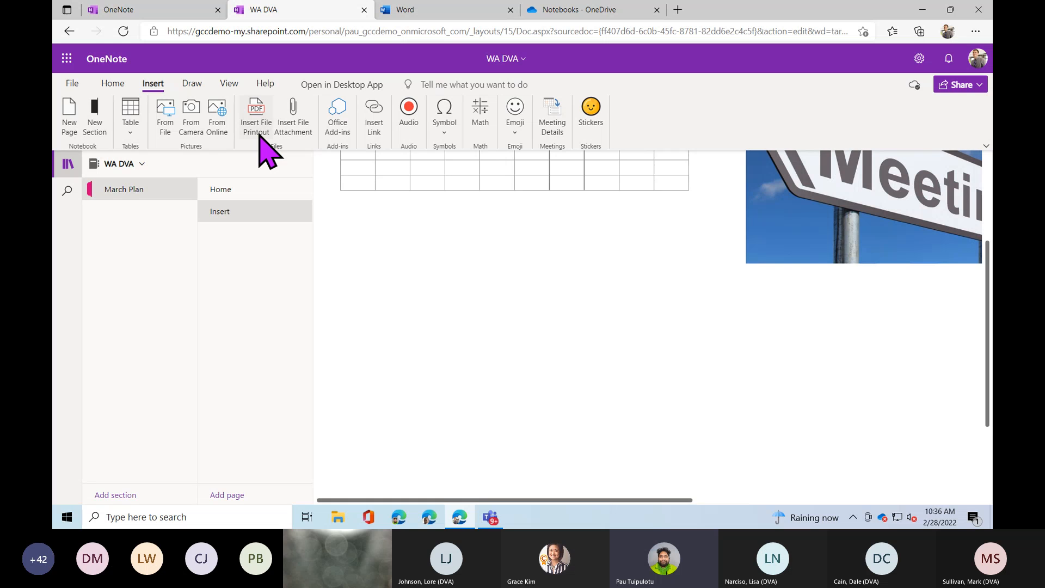
Attach the Final Agreement Northwind Traders document as a file attachment.
left_click(302, 136)
left_click(303, 136)
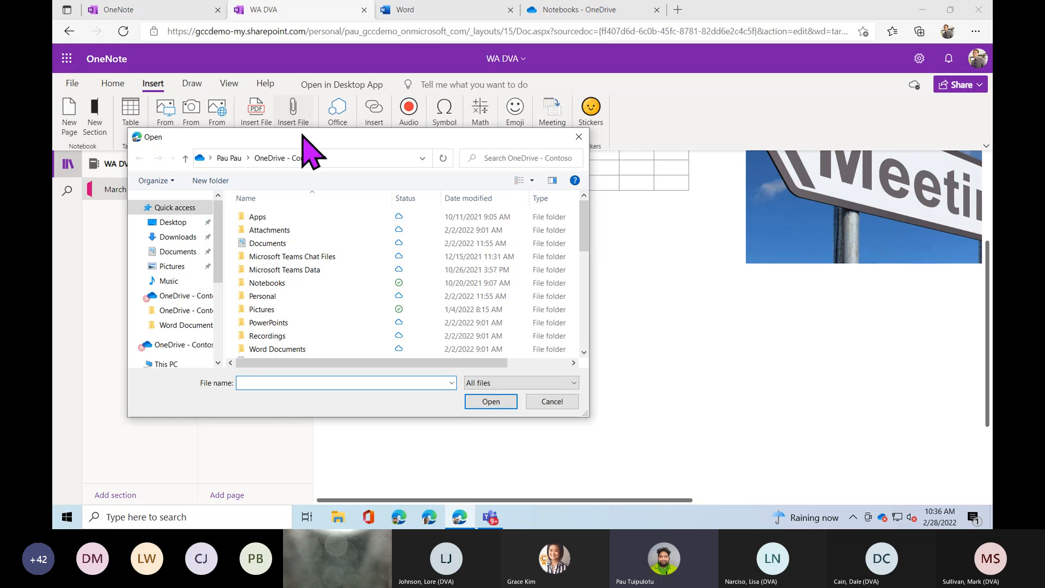
left_click_drag(583, 210, 583, 279)
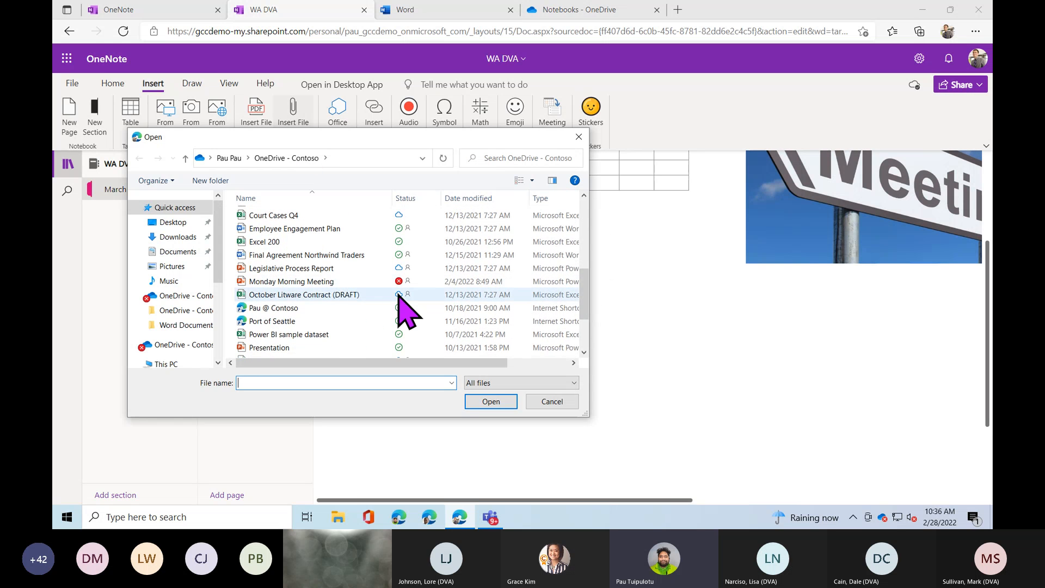
left_click(287, 258)
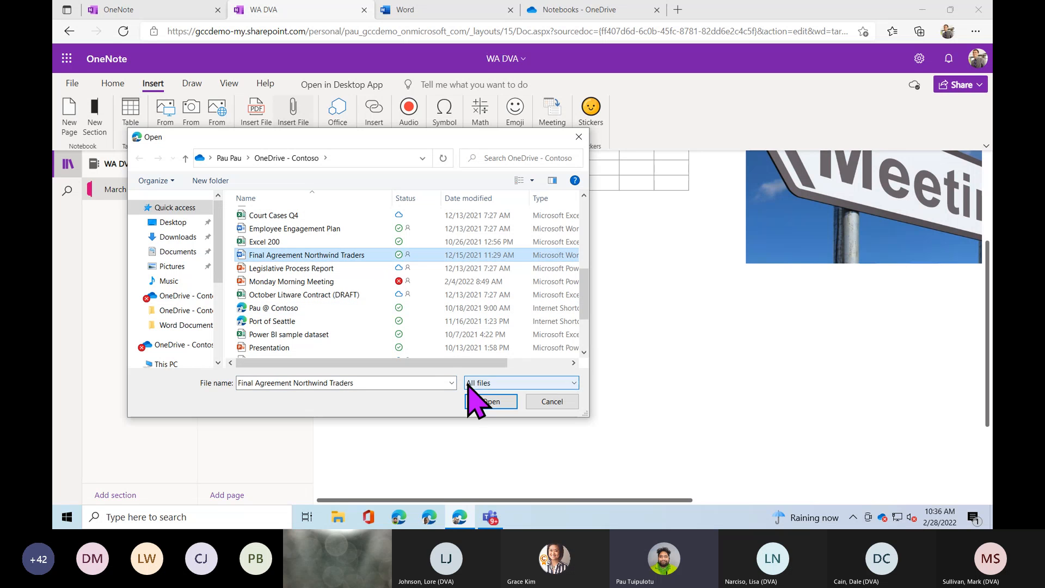
left_click(482, 403)
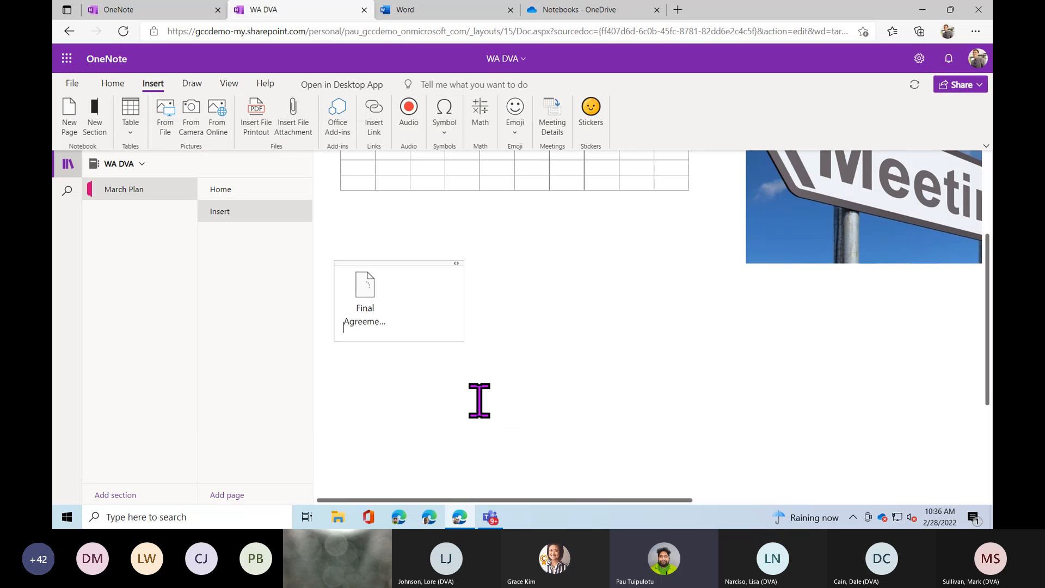
Decline the download prompt and move the attachment right, beneath the Meeting picture.
left_click(373, 313)
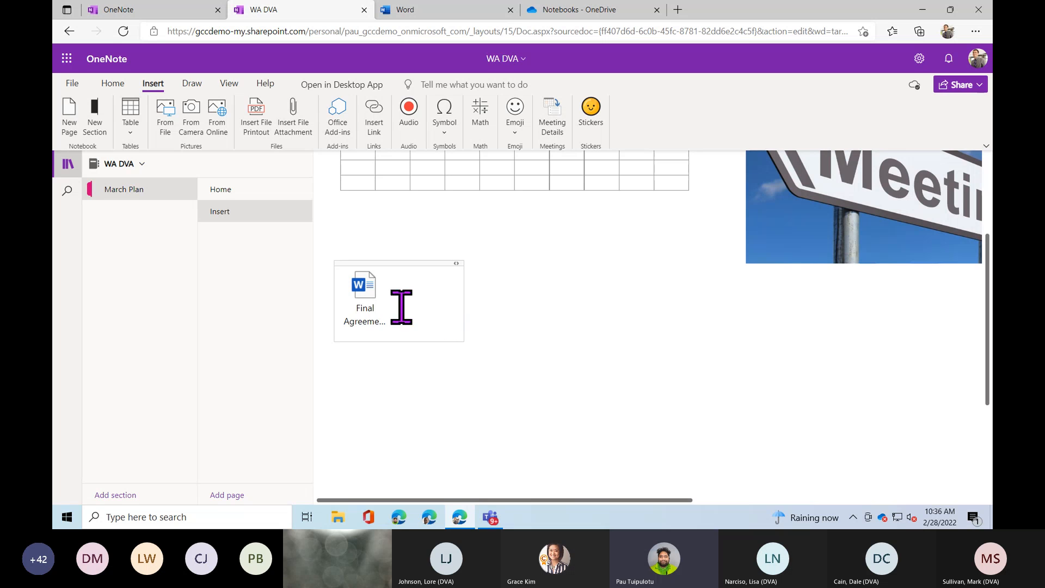
left_click(367, 295)
double_click(366, 295)
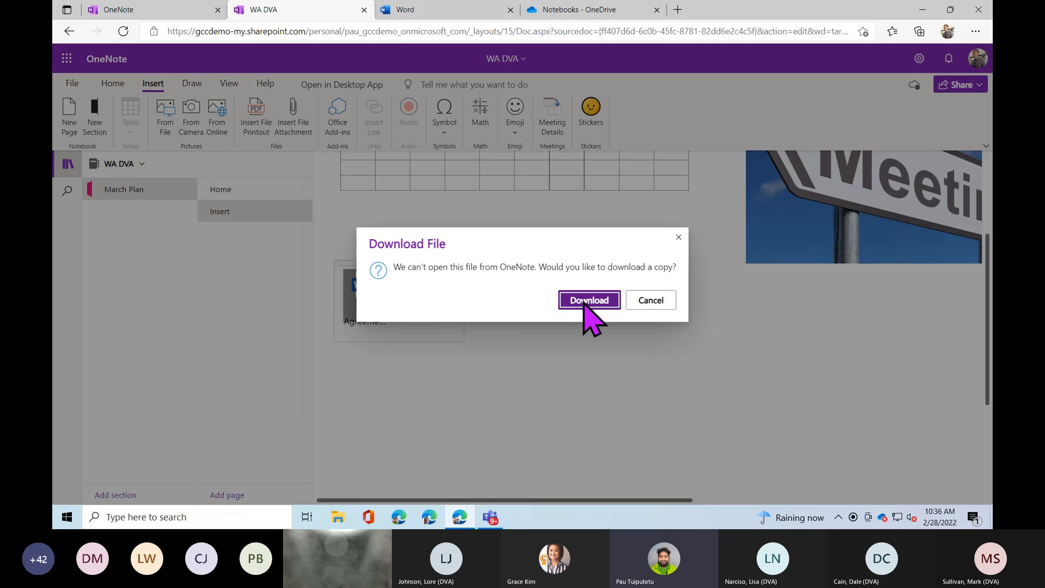
left_click(651, 300)
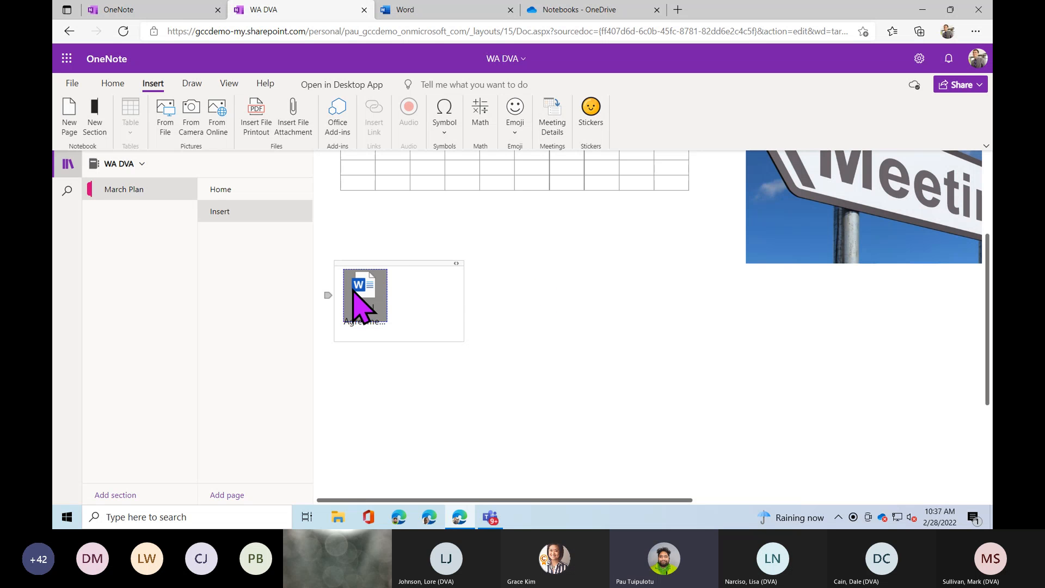
left_click_drag(387, 268, 809, 290)
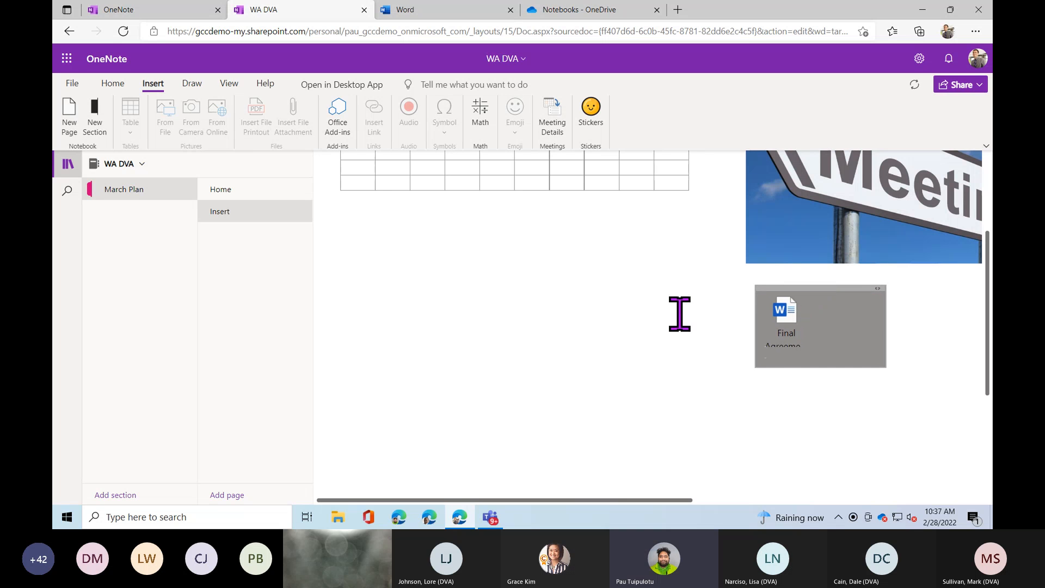
left_click(346, 296)
Insert the Final Agreement Northwind Traders document as a file printout.
left_click(266, 133)
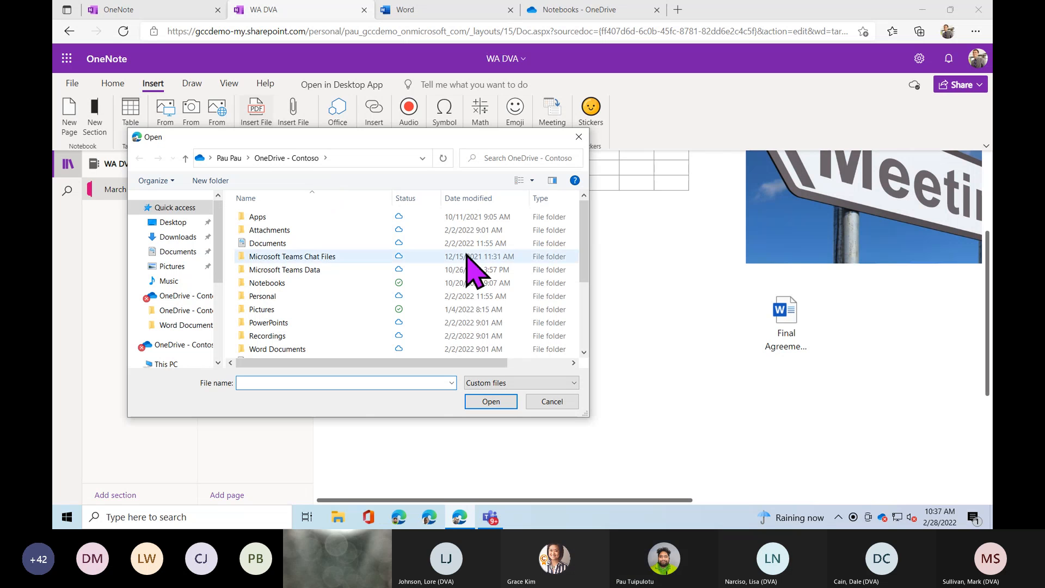
left_click_drag(587, 233, 593, 289)
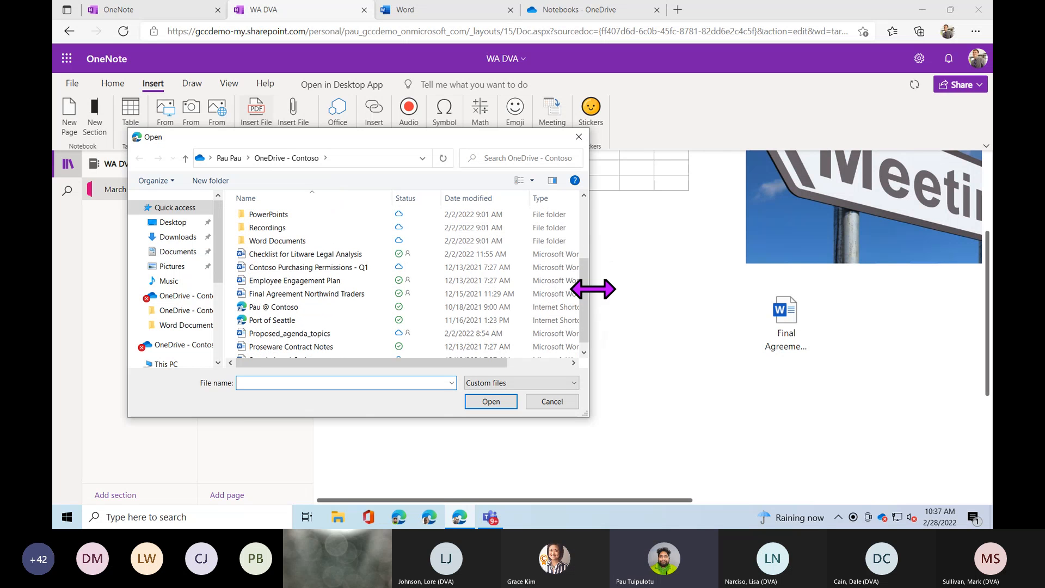
left_click(302, 294)
left_click(484, 405)
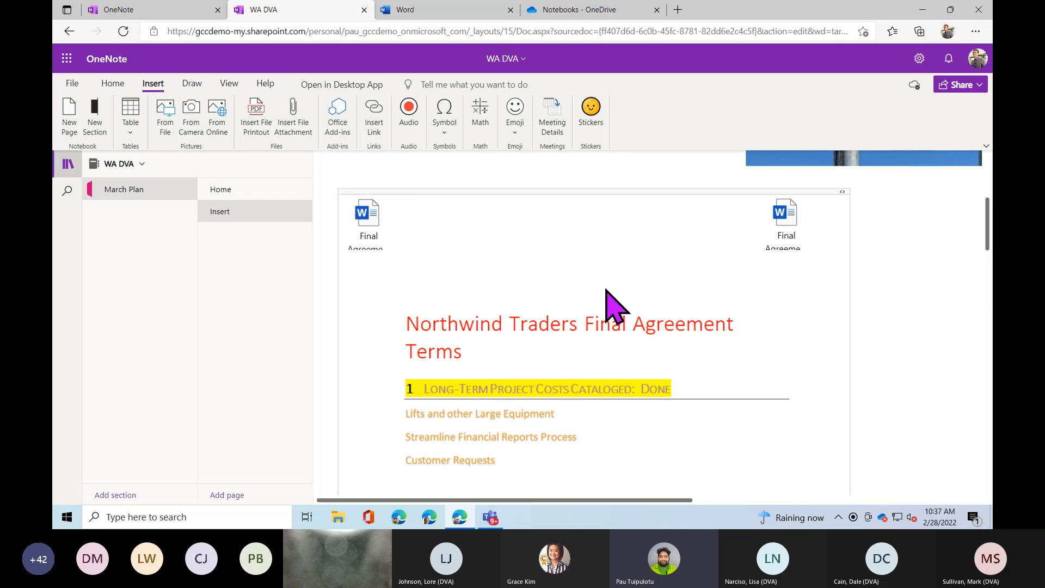
Move the printout's extra file icon to the page's right edge.
left_click(784, 218)
left_click_drag(785, 190, 864, 236)
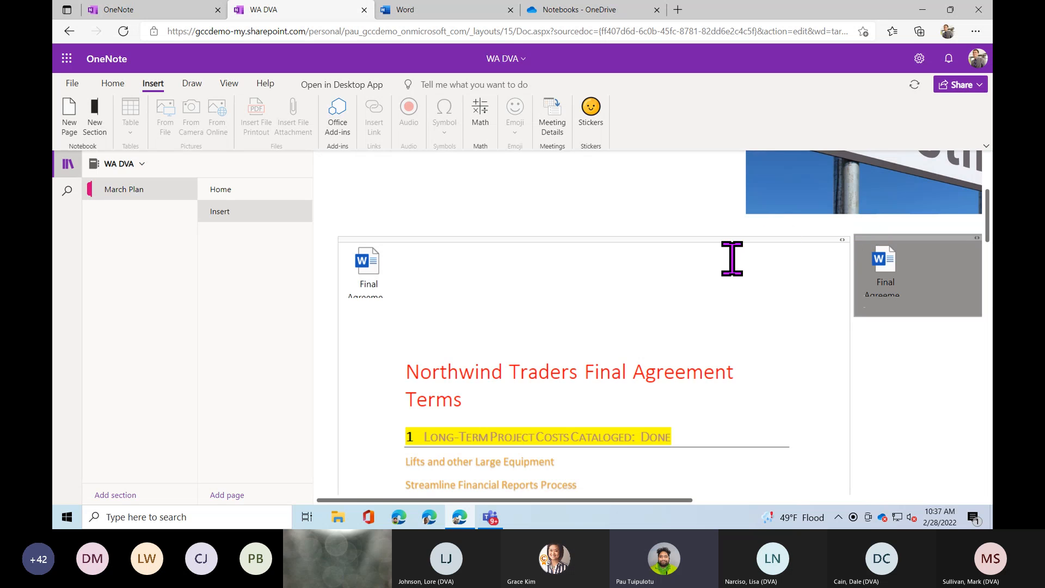
scroll(590, 338, "down", 2)
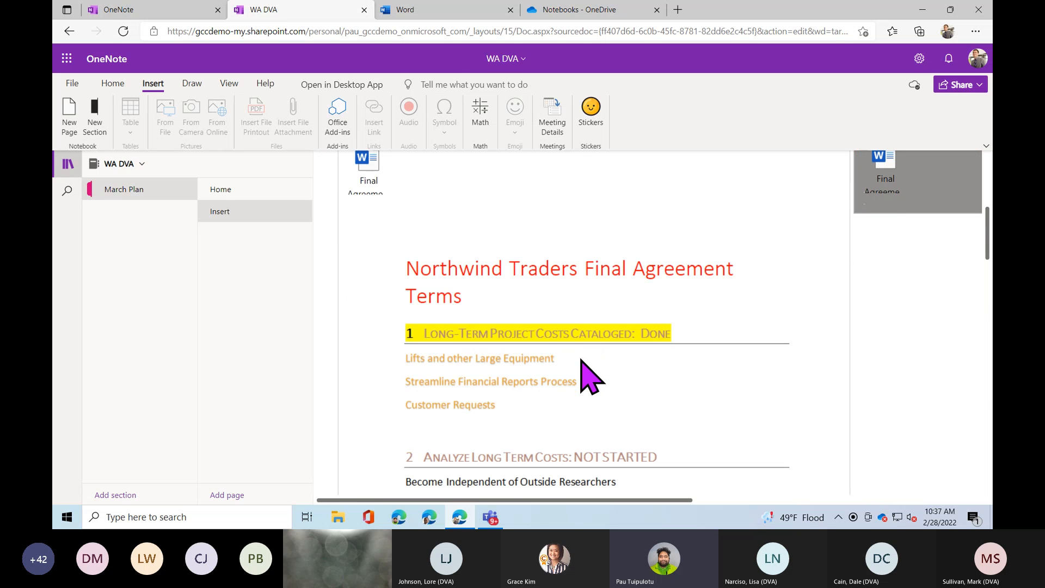
left_click(581, 359)
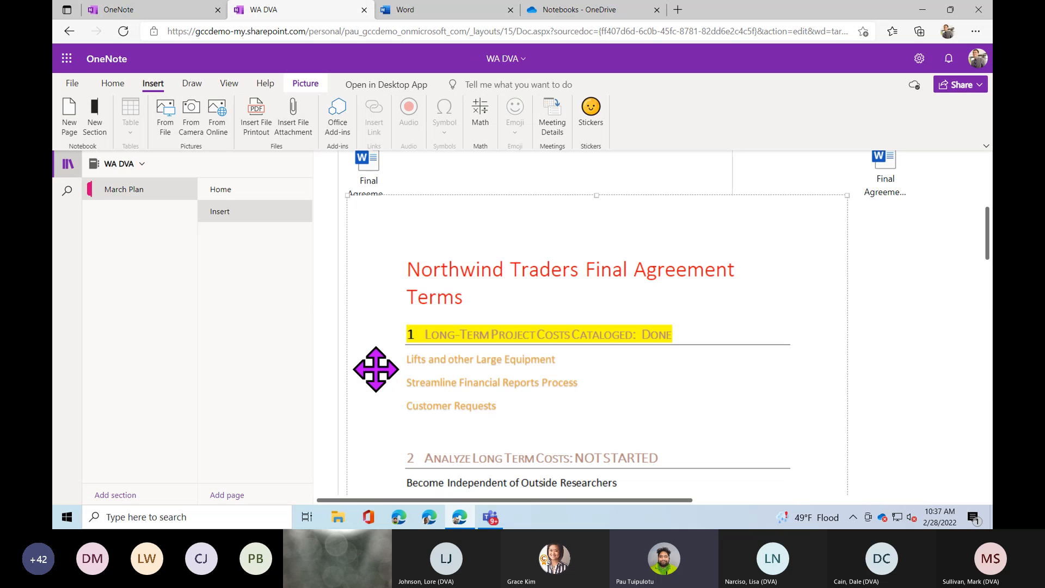
Circle the Analyze Long Term Costs heading with the black pen.
left_click(194, 85)
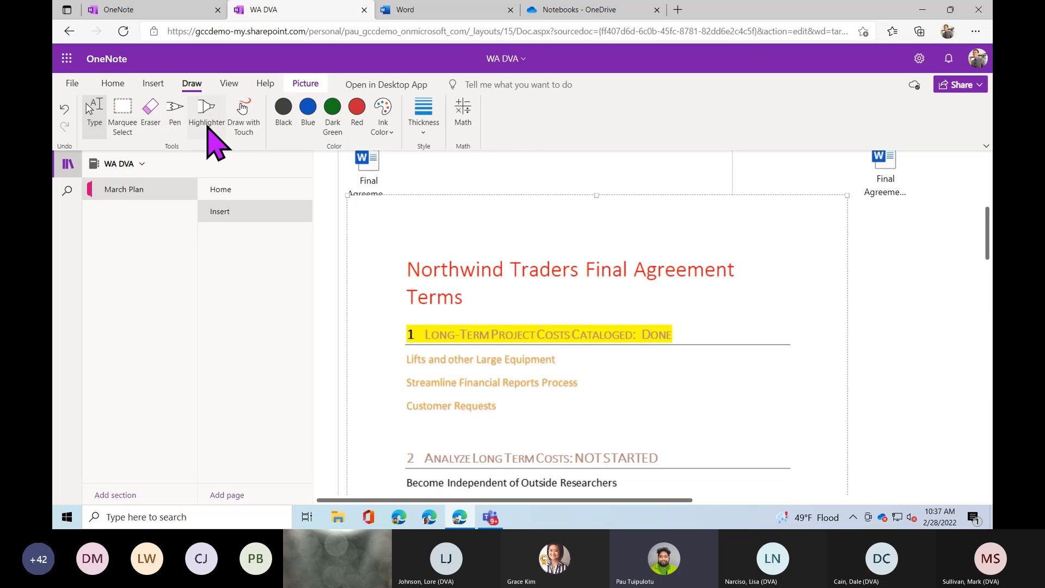
left_click(244, 115)
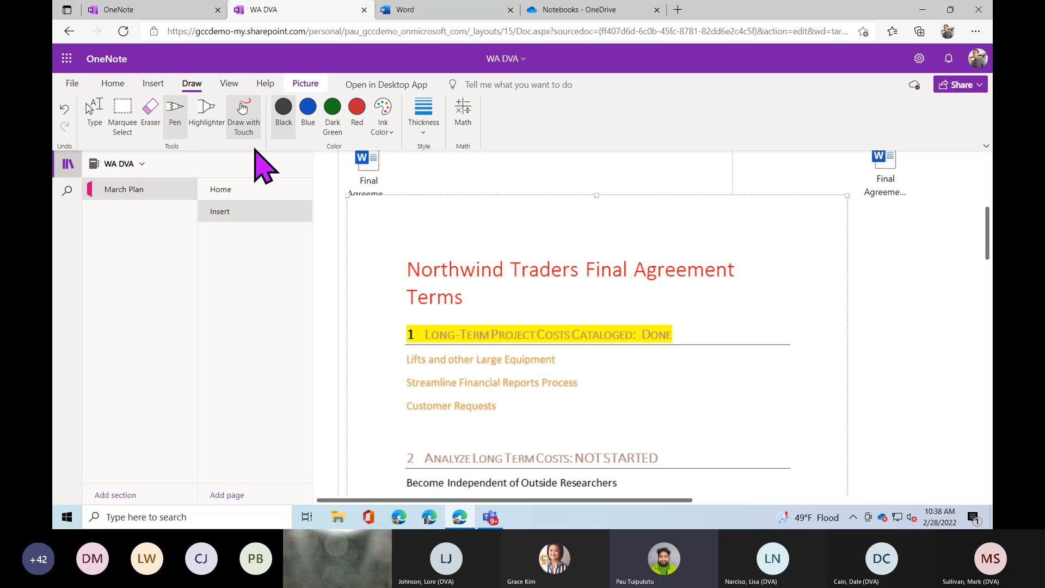
scroll(462, 274, "down", 3)
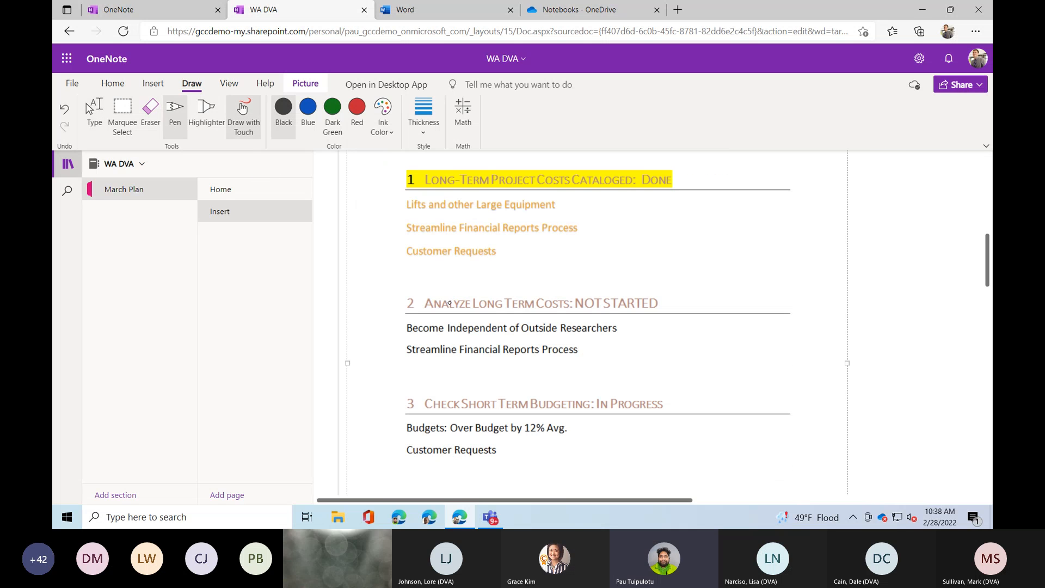
mouse_move(401, 297)
left_mouse_down()
mouse_move(445, 325)
mouse_move(631, 324)
mouse_move(590, 285)
mouse_move(440, 290)
left_mouse_up()
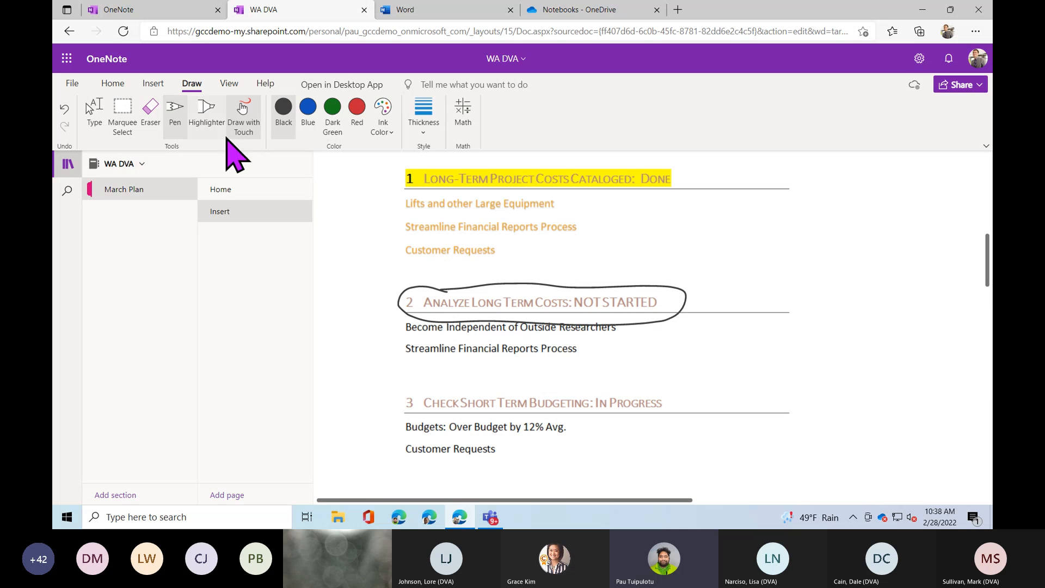
Highlight Customer Requests in yellow, then return to typing mode.
left_click(209, 123)
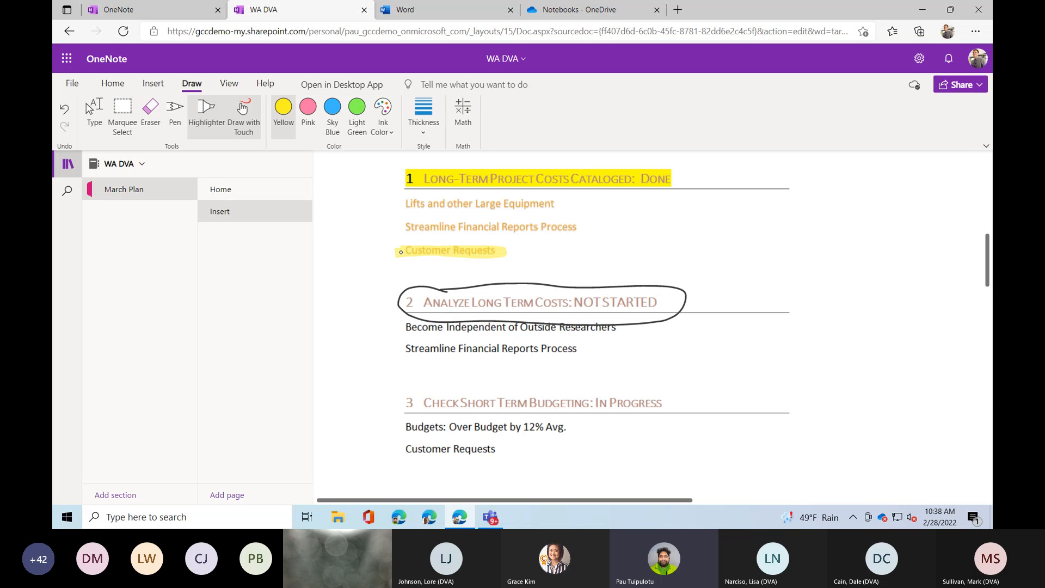
left_click(91, 121)
left_click(153, 83)
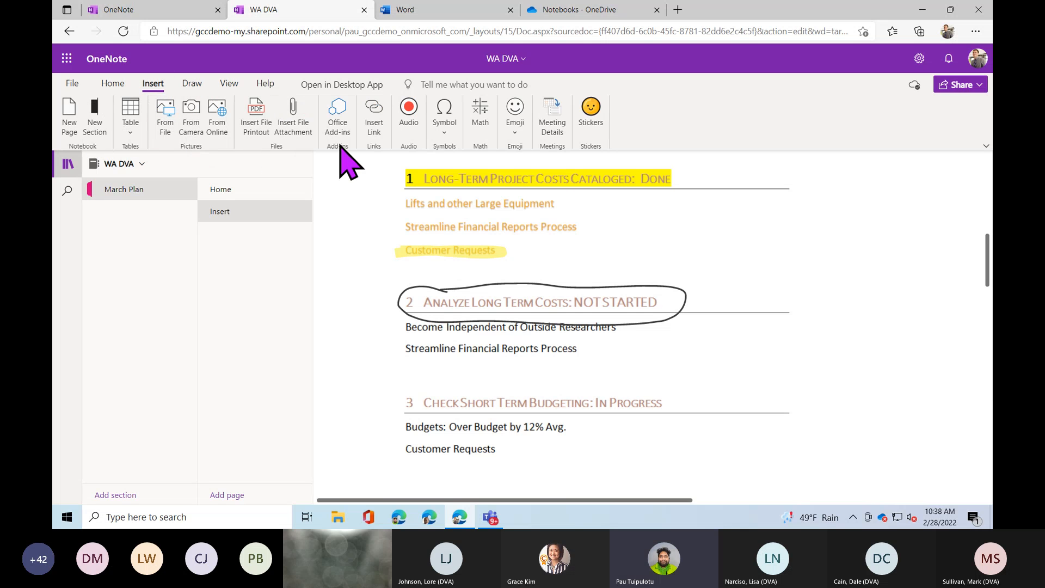
left_click(376, 131)
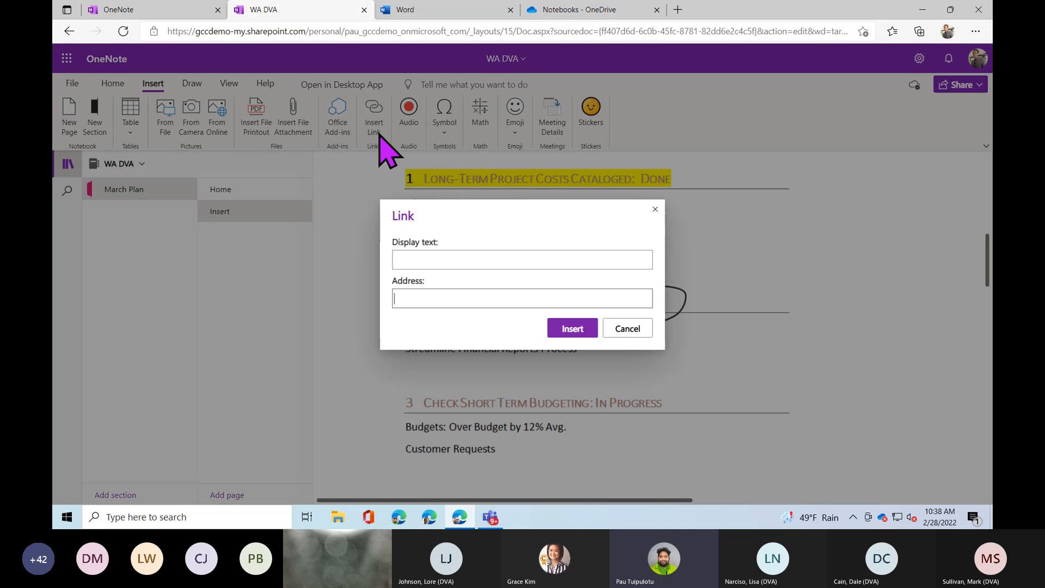
left_click(480, 259)
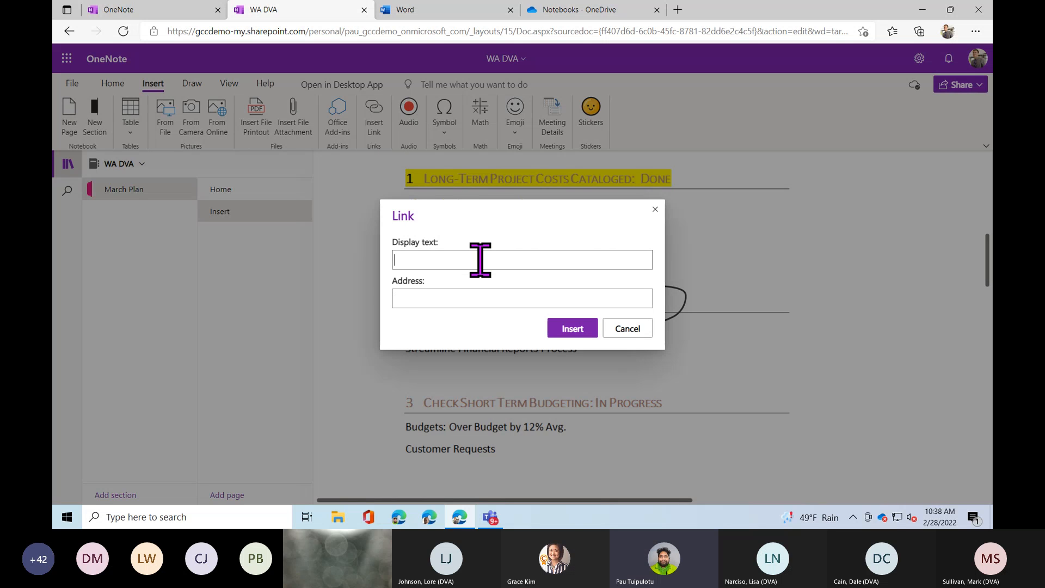
left_click(490, 295)
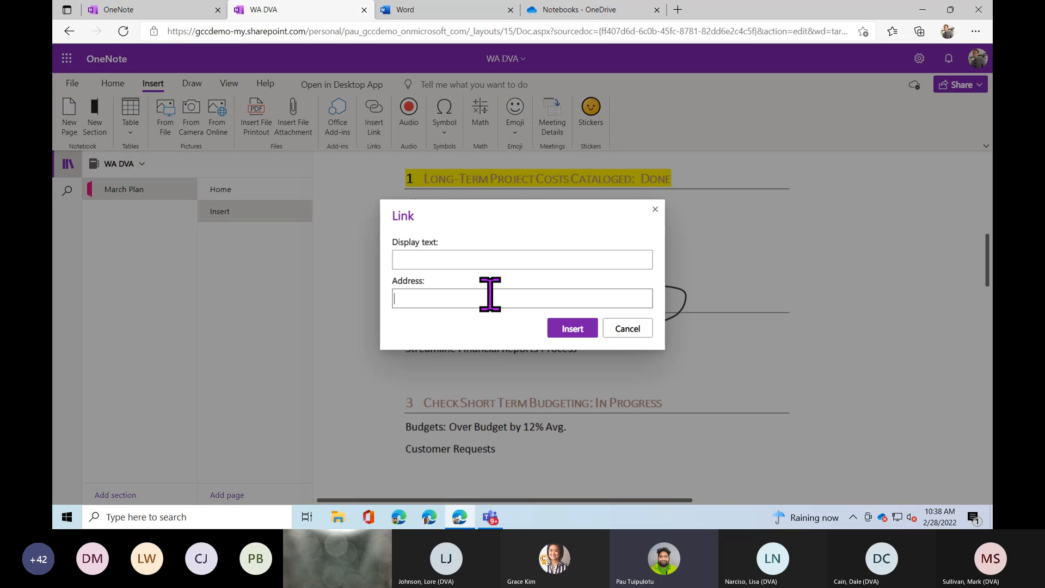
left_click(499, 259)
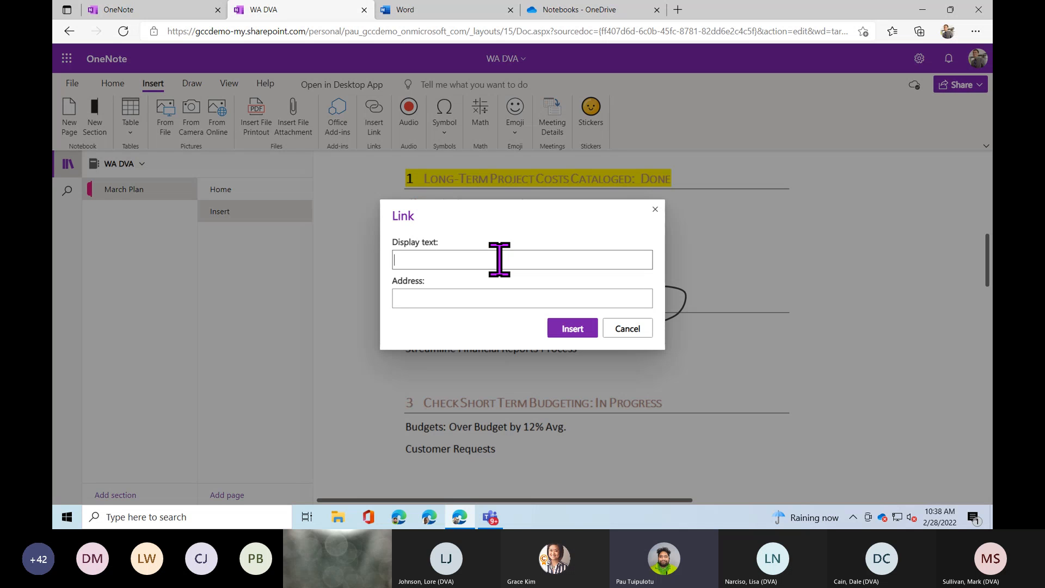
left_click(612, 329)
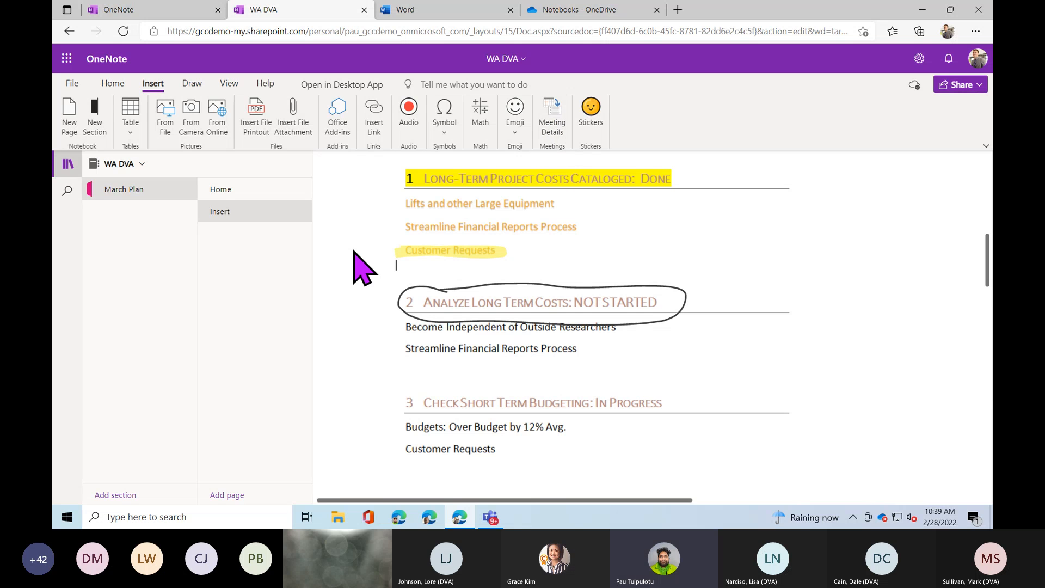
Add a new page and fill it with the Demo meeting's details using the work account.
left_click(225, 495)
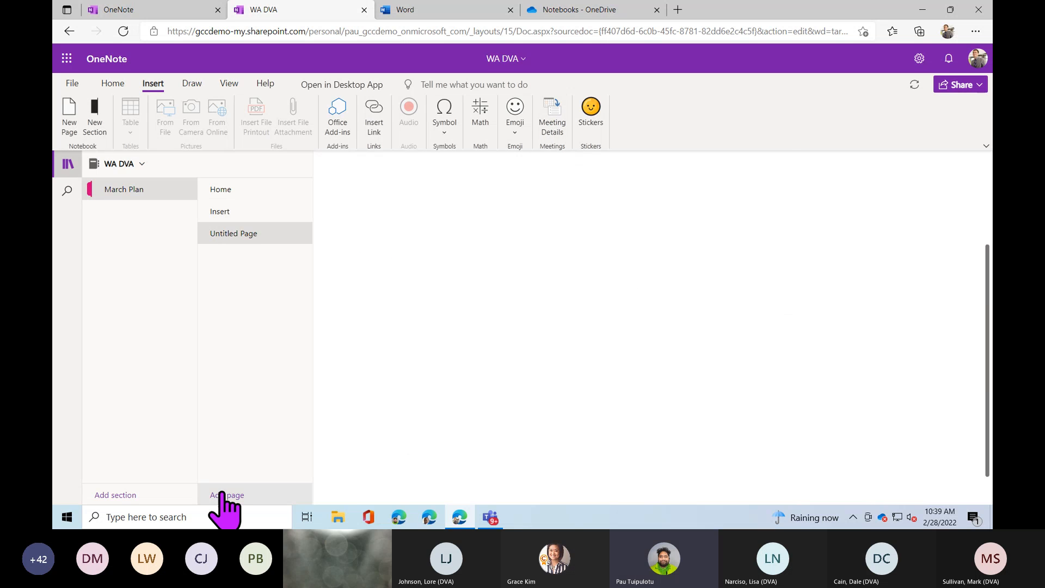
left_click(558, 140)
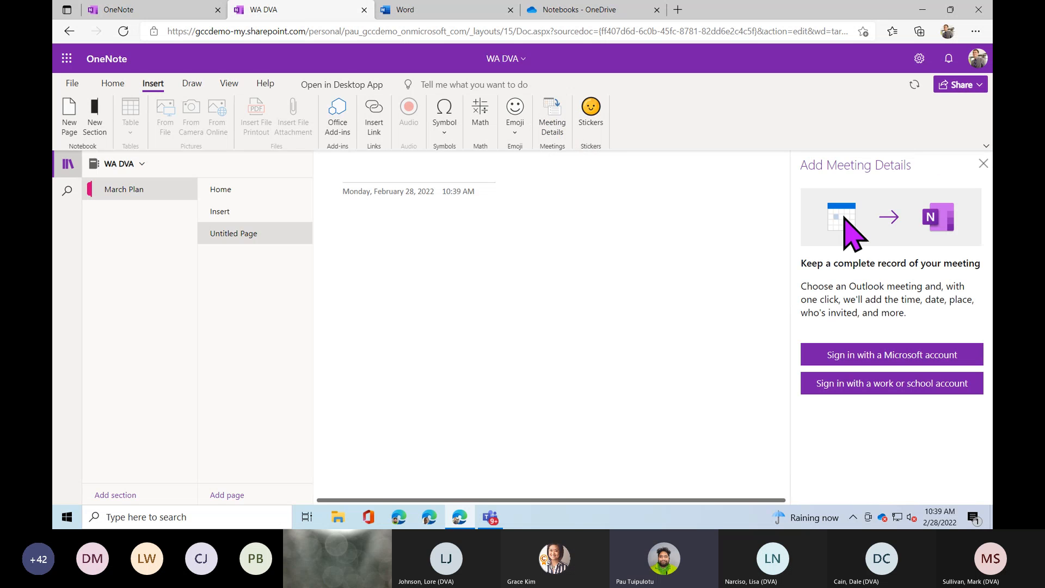
left_click(939, 385)
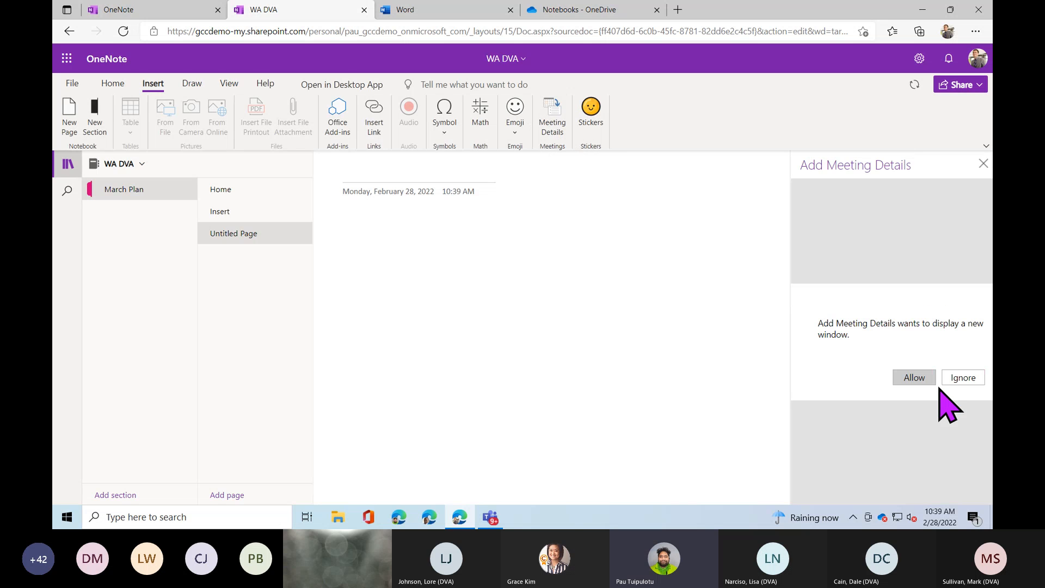
left_click(917, 379)
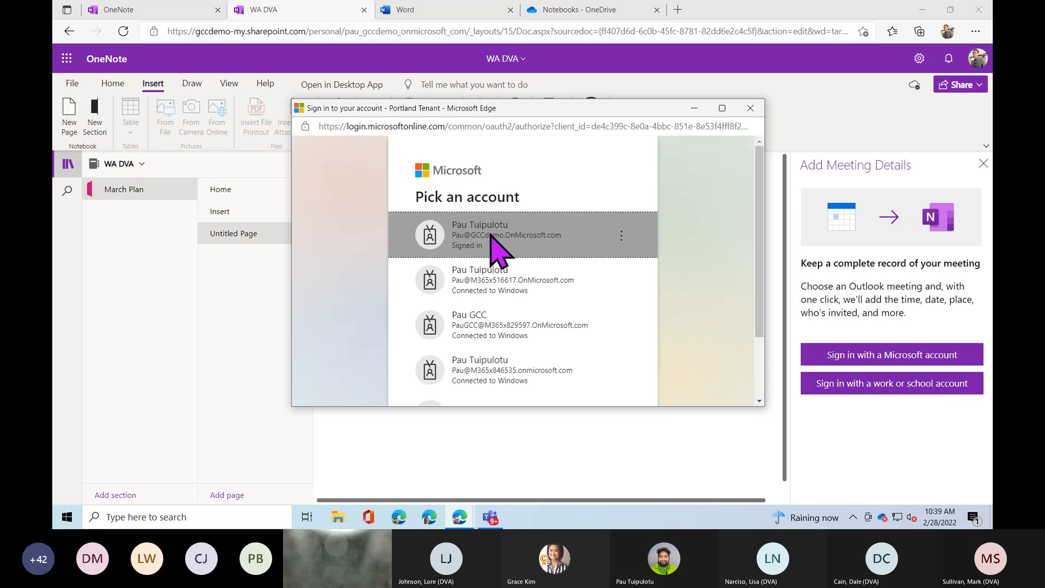
left_click(492, 237)
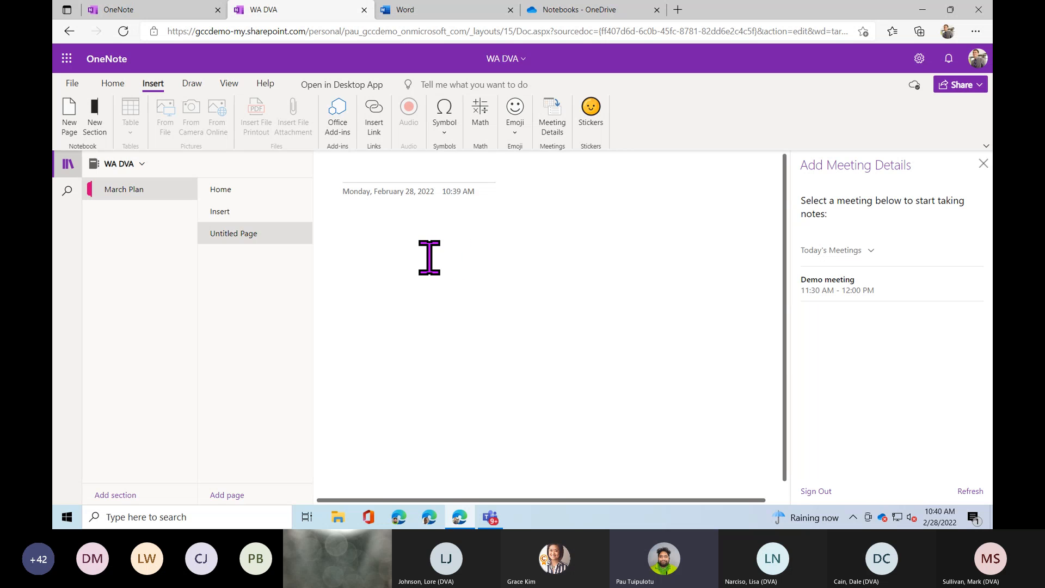
left_click(845, 290)
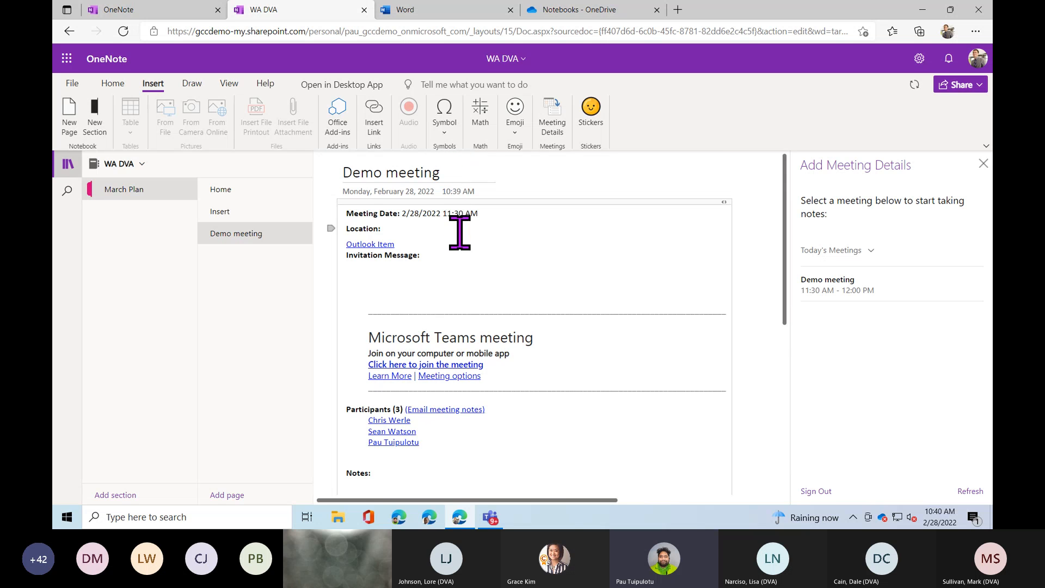
Place the caret under Notes: and close the Add Meeting Details pane.
scroll(463, 281, "down", 1)
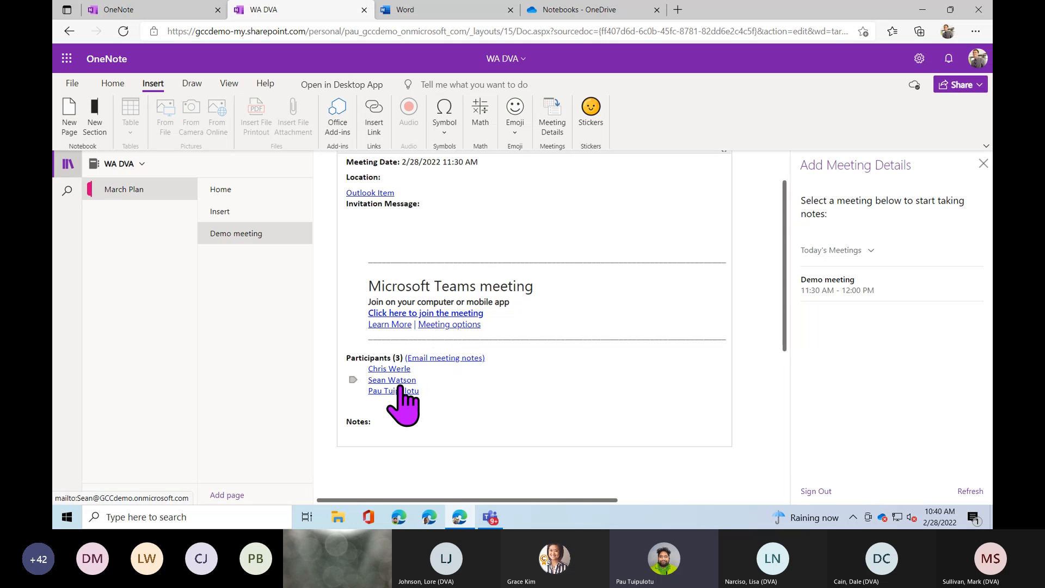
left_click(387, 436)
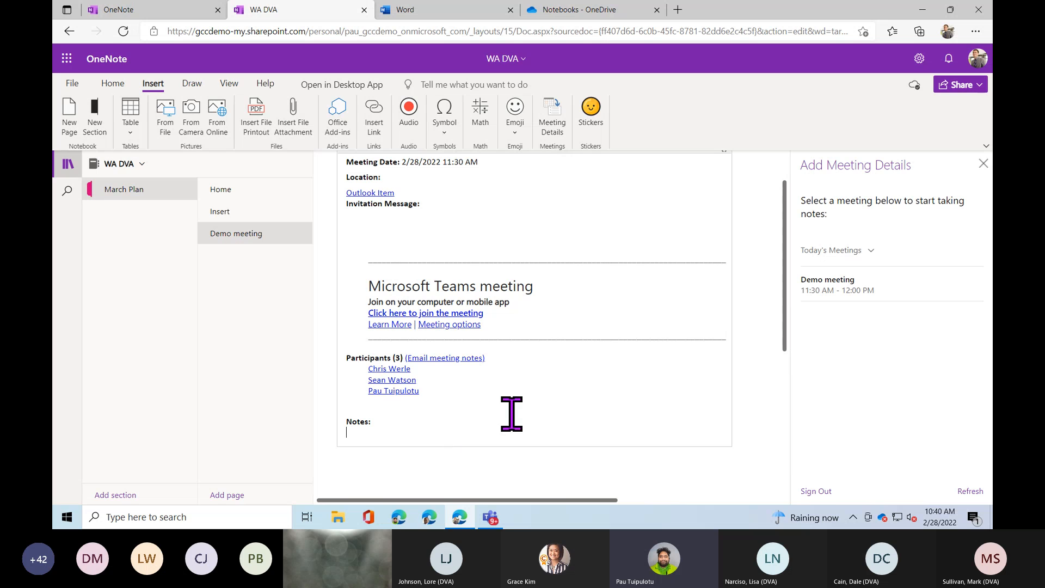
left_click(983, 164)
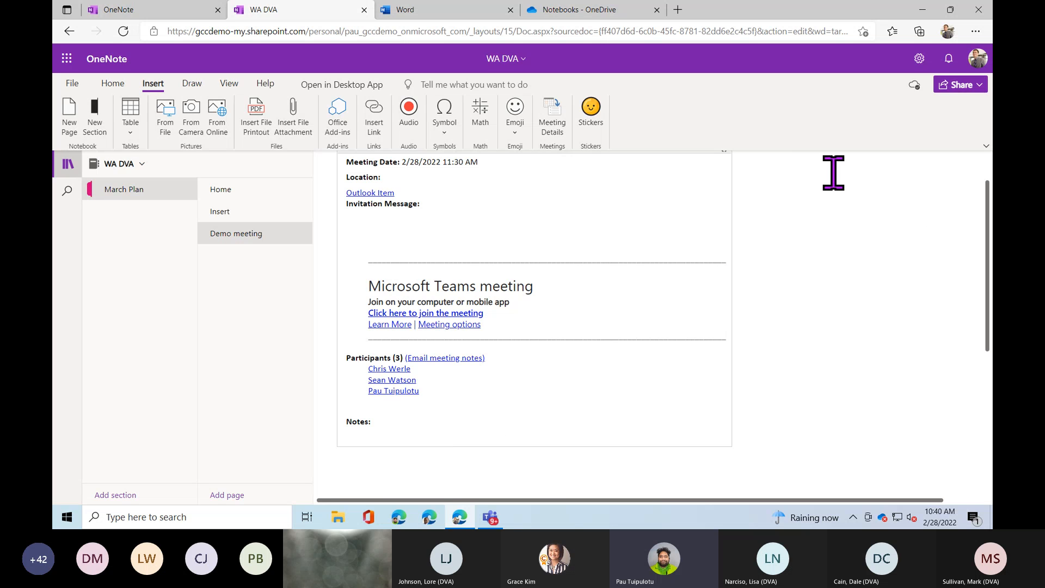
Open the Outlook Item link, sign in to view Demo meeting, and return to WA DVA.
left_click(387, 197)
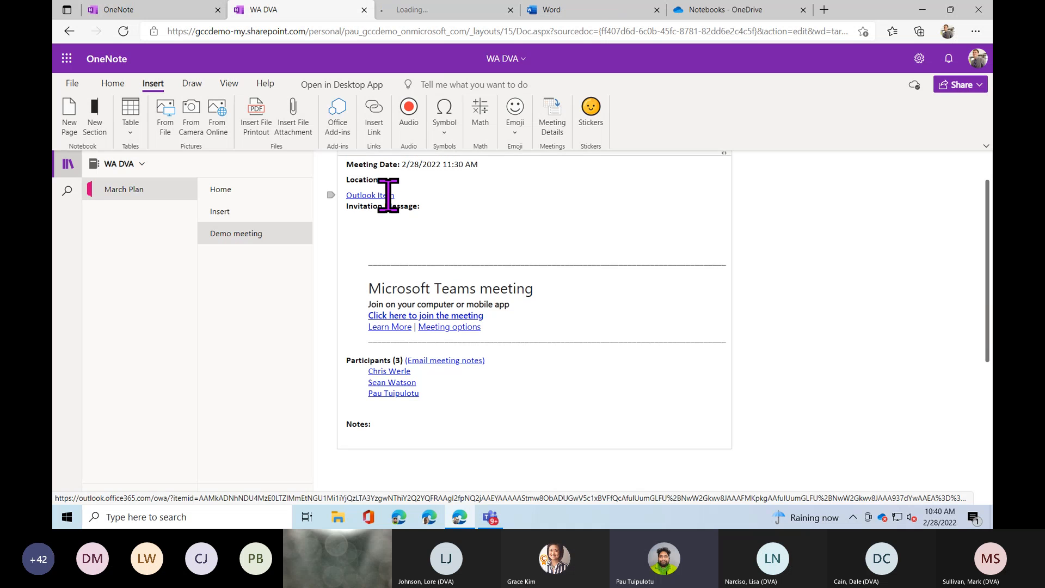
left_click(428, 15)
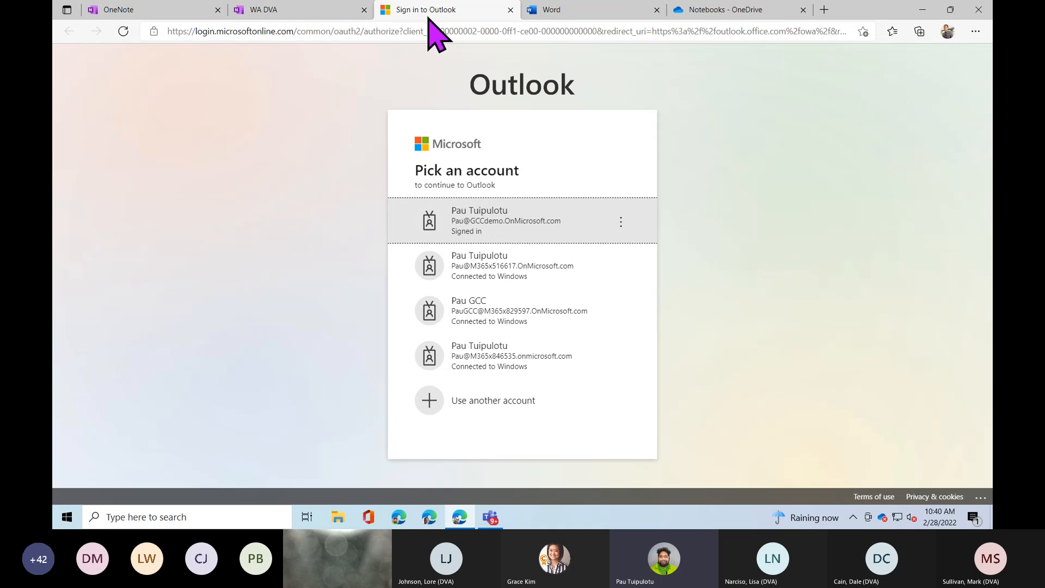
left_click(463, 232)
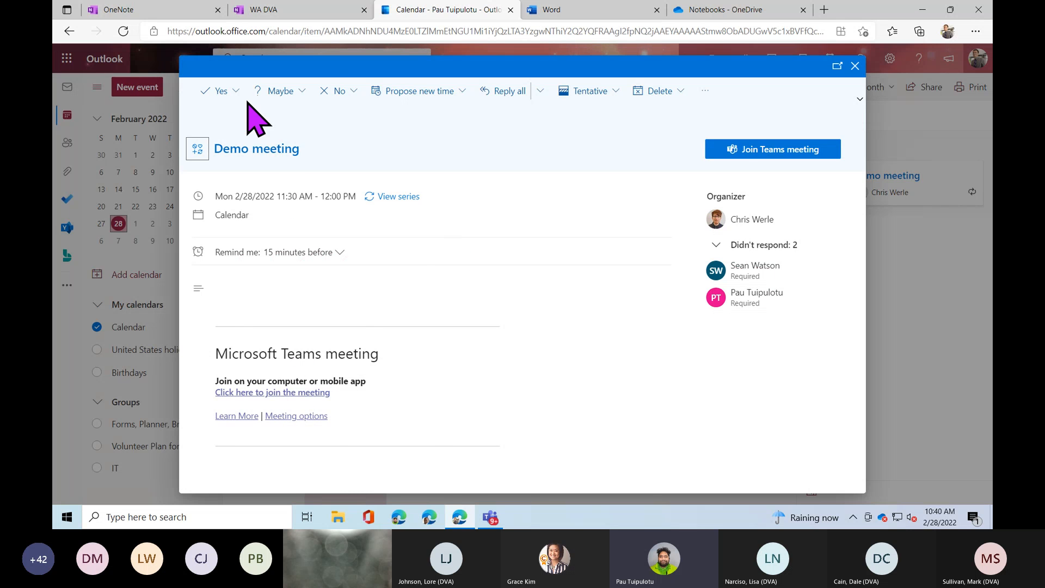
left_click(309, 12)
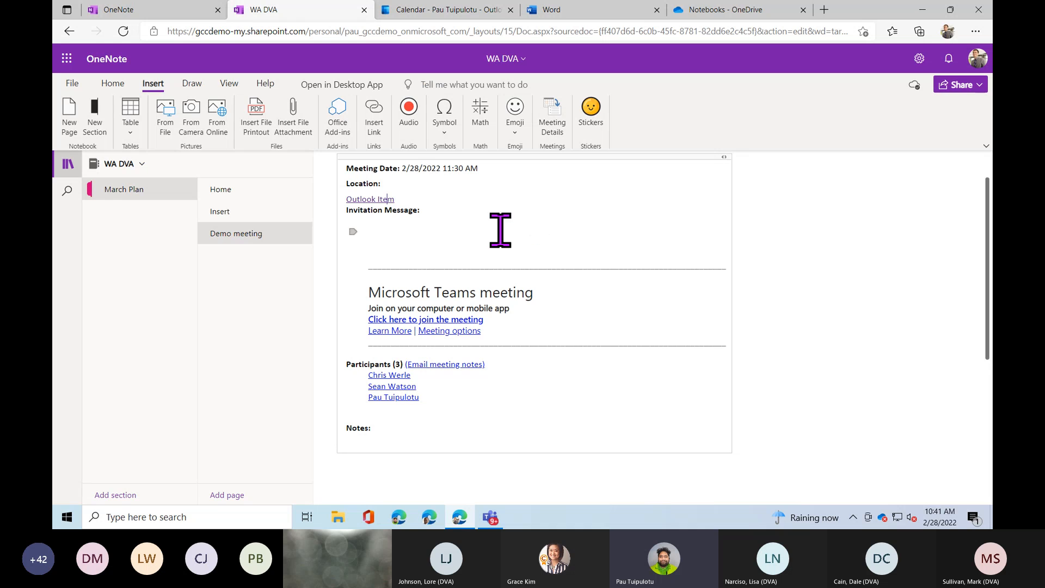
Add a new page titled 'Draw' after the Insert page and show the Draw tools.
left_click(268, 215)
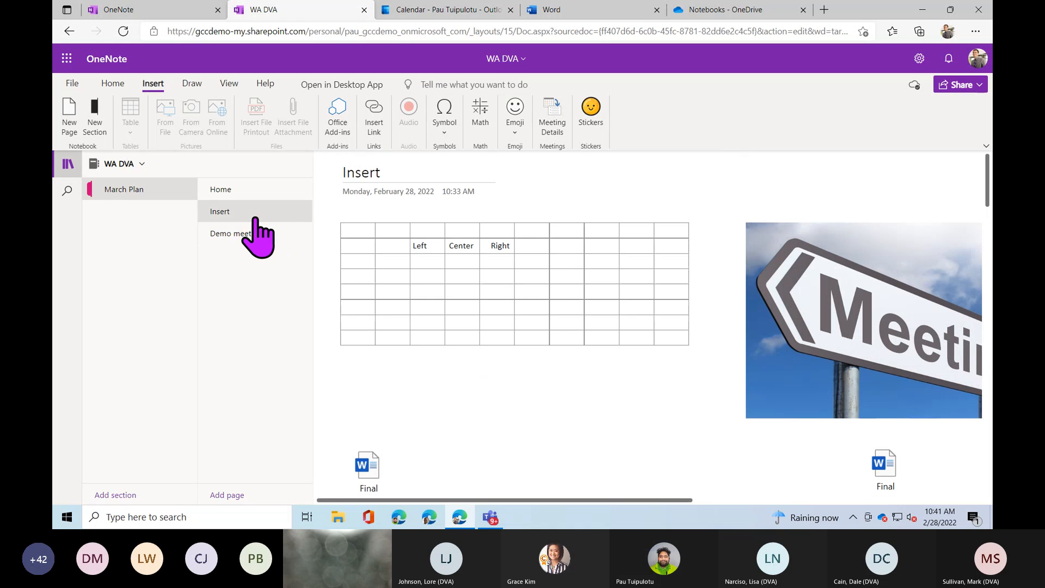
left_click(226, 493)
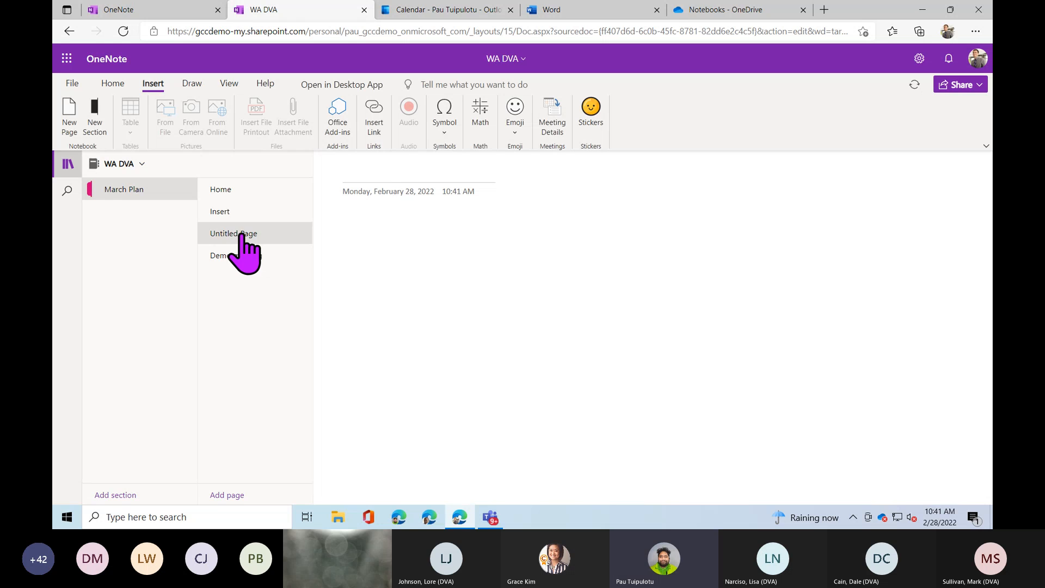
left_click(392, 168)
type("Draw")
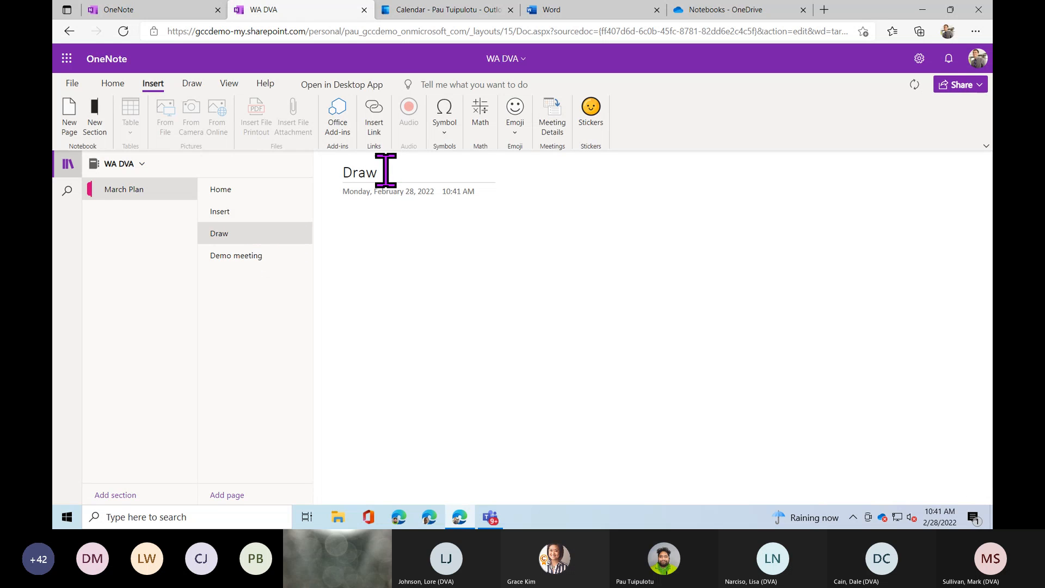
left_click(199, 85)
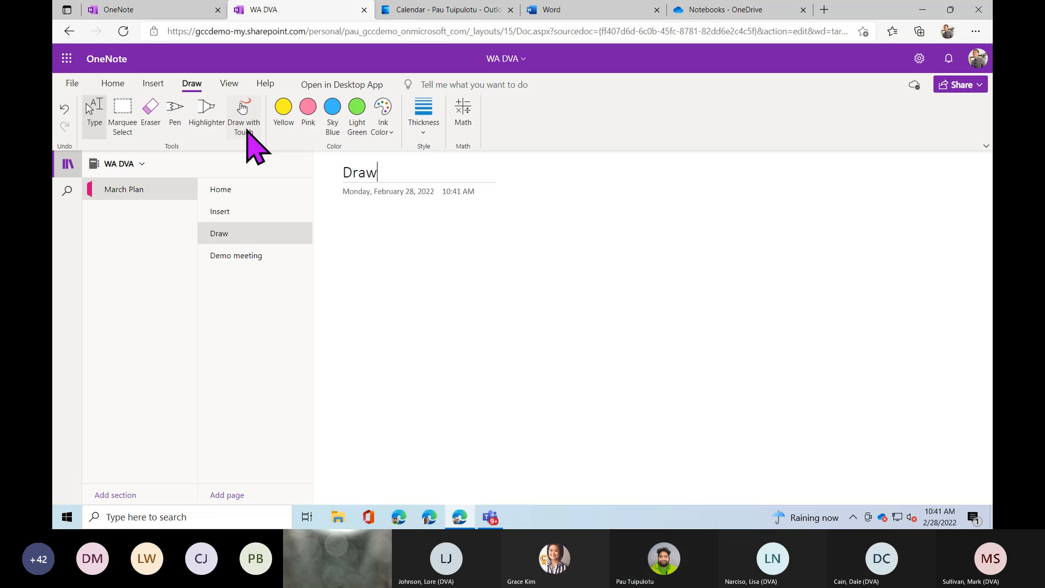
Switch to the yellow highlighter at its thickest line weight.
left_click(391, 135)
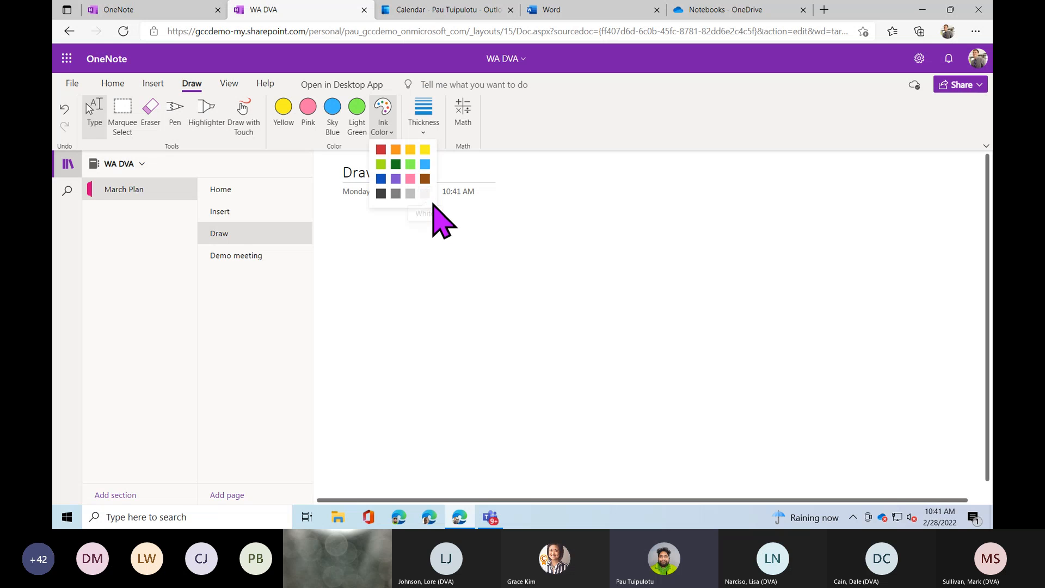
left_click(424, 135)
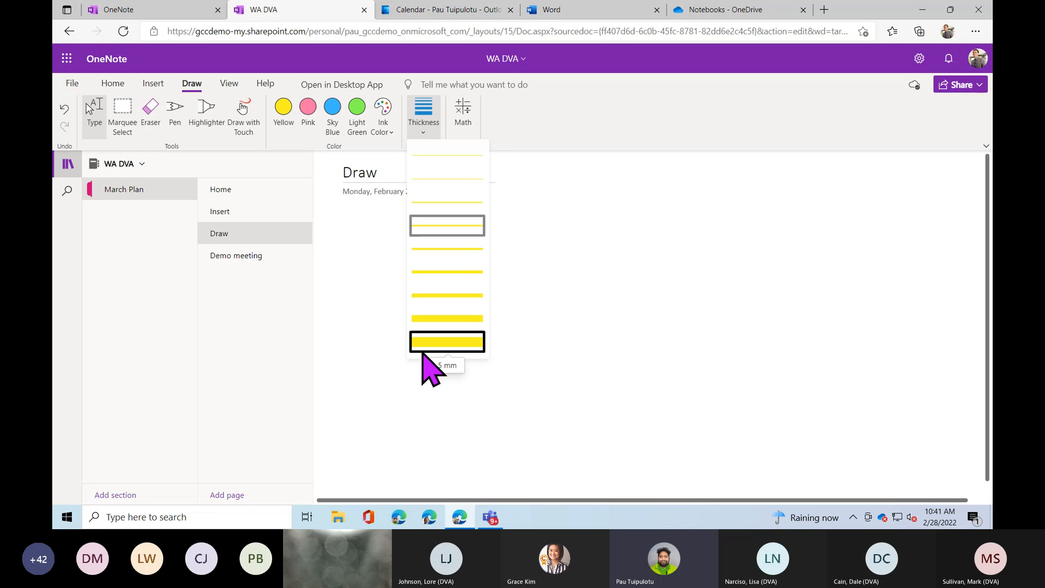
left_click(210, 114)
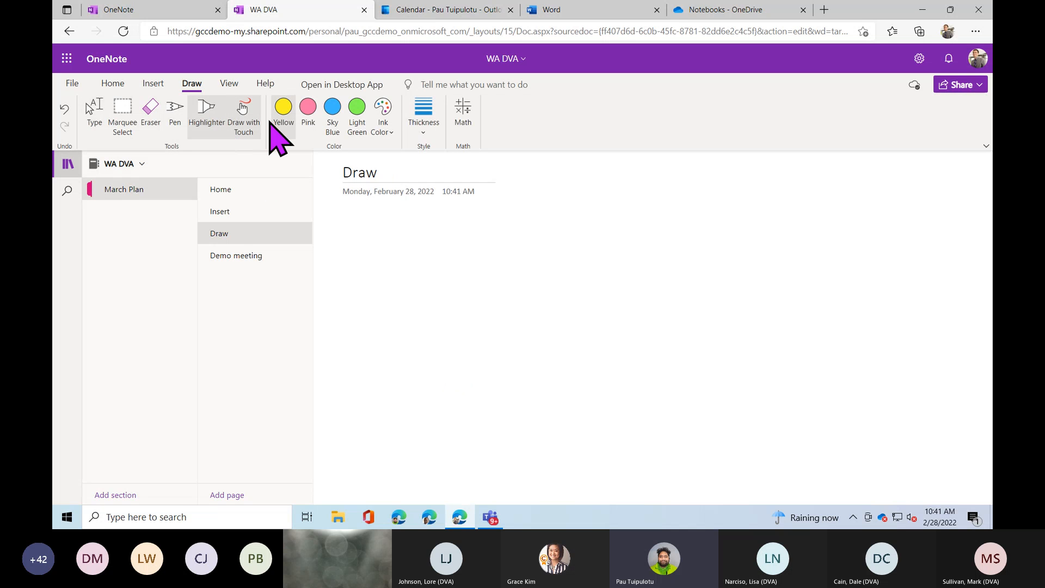
left_click(423, 131)
left_click(452, 340)
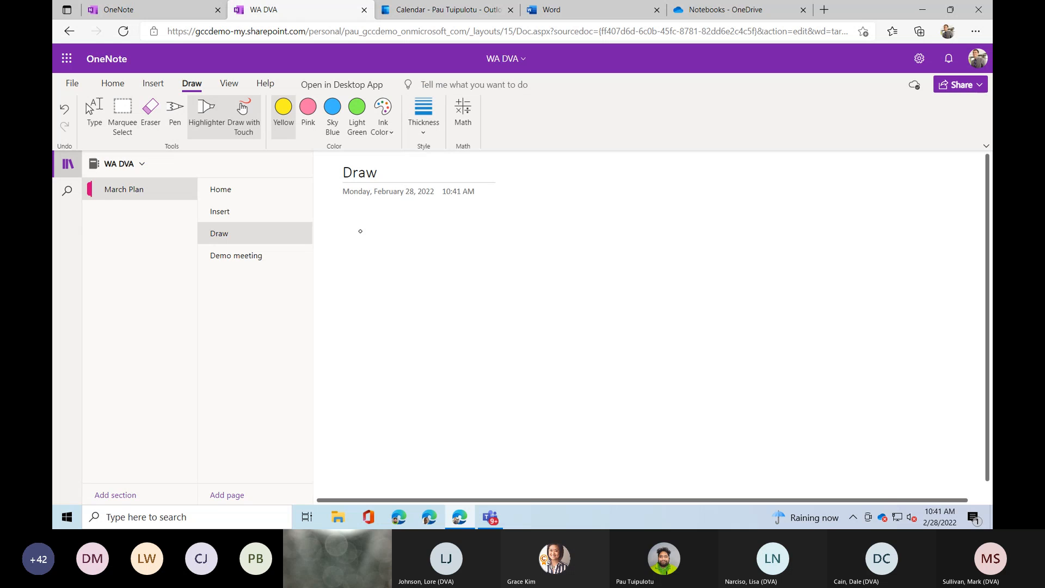
Switch to the black pen and choose its line thickness.
left_click(179, 113)
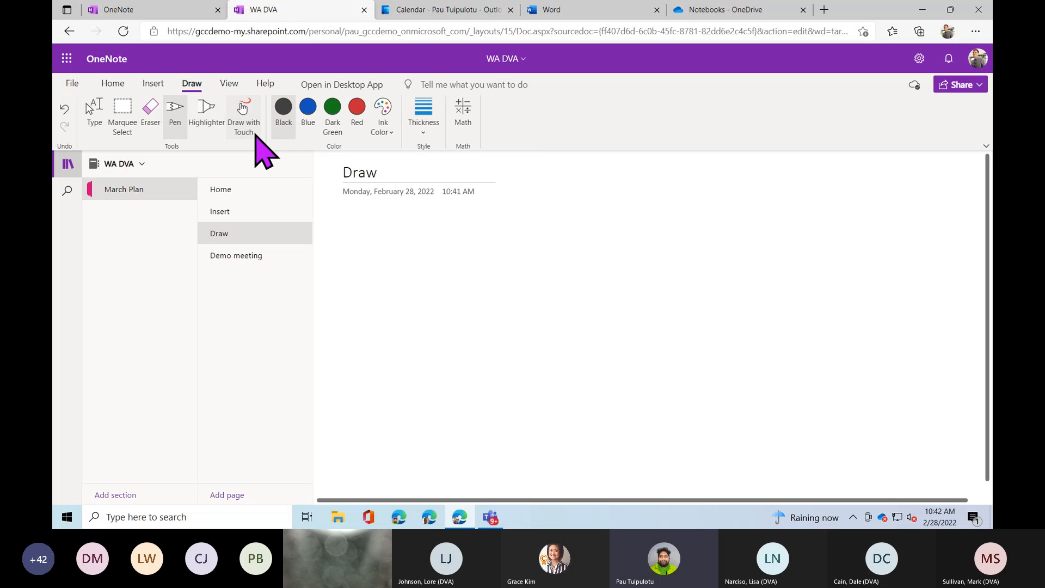
left_click(389, 135)
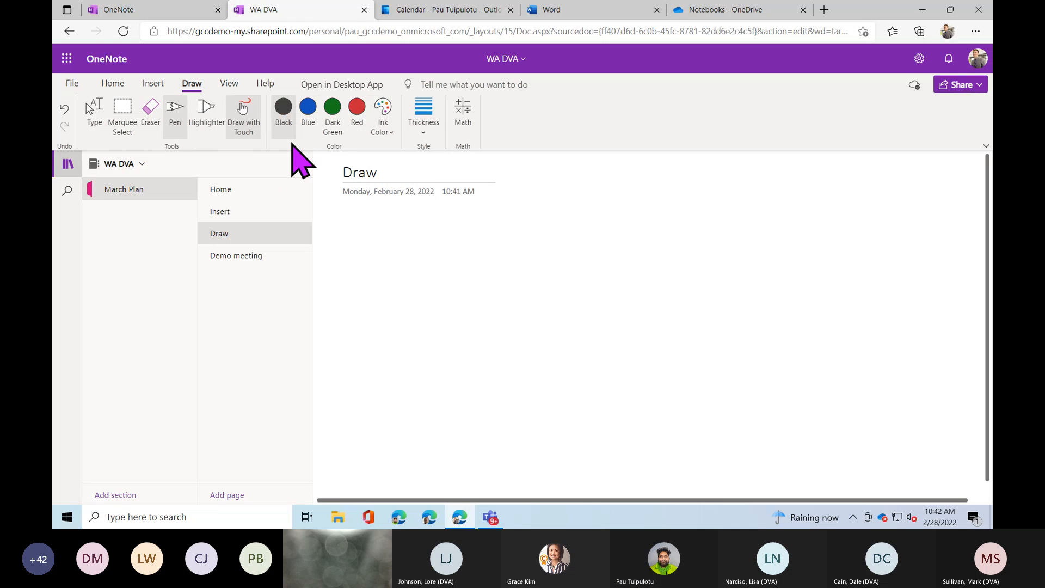
left_click(423, 130)
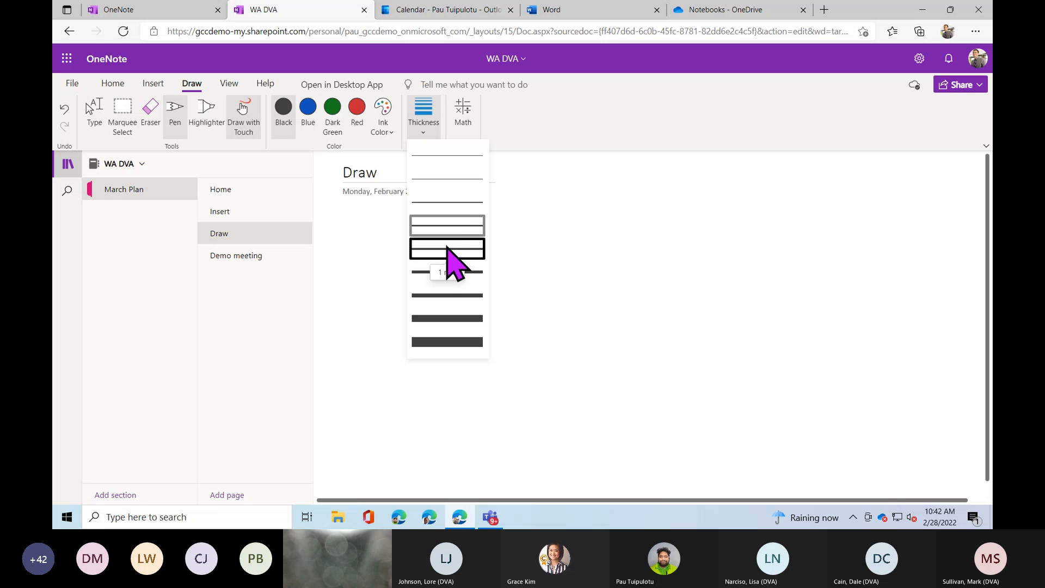
left_click(449, 249)
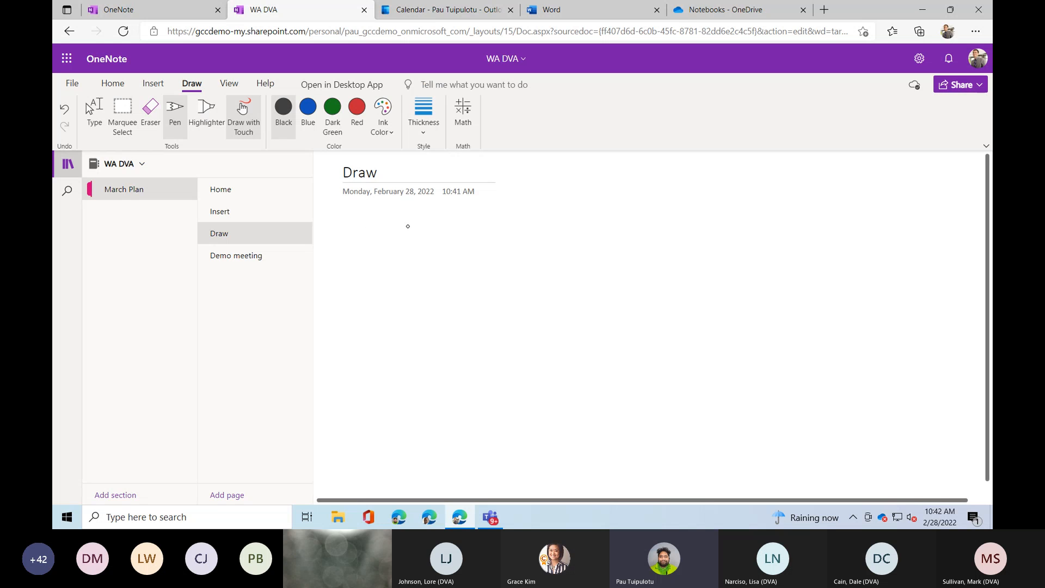
Sketch a small oval, the handwritten word 'who' and a large S in black ink.
mouse_move(399, 225)
left_mouse_down()
mouse_move(370, 227)
mouse_move(424, 251)
mouse_move(407, 229)
left_mouse_up()
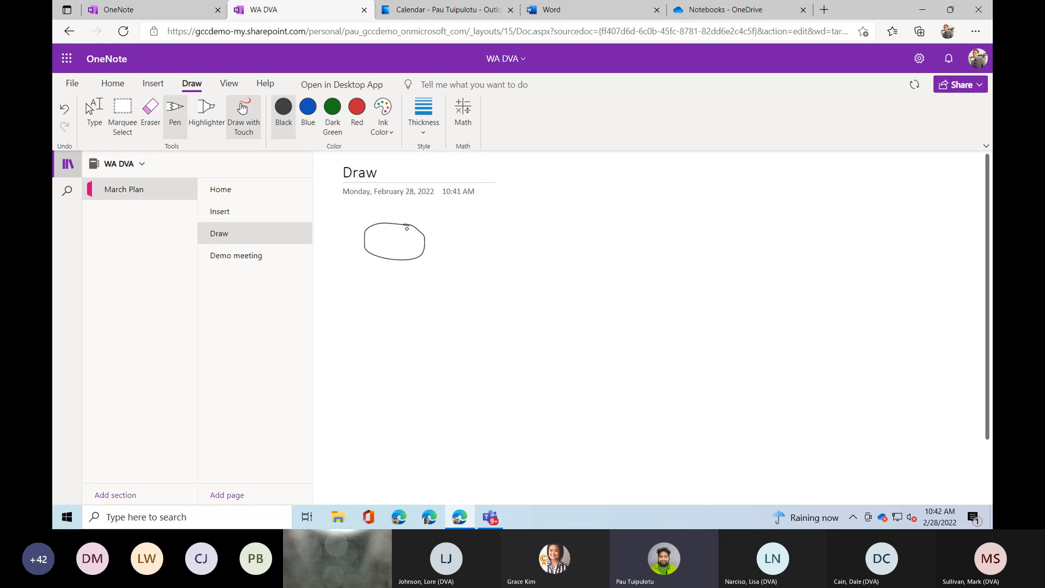
mouse_move(483, 220)
left_mouse_down()
mouse_move(529, 243)
mouse_move(547, 236)
left_mouse_up()
mouse_move(606, 222)
left_mouse_down()
mouse_move(646, 270)
mouse_move(596, 288)
left_mouse_up()
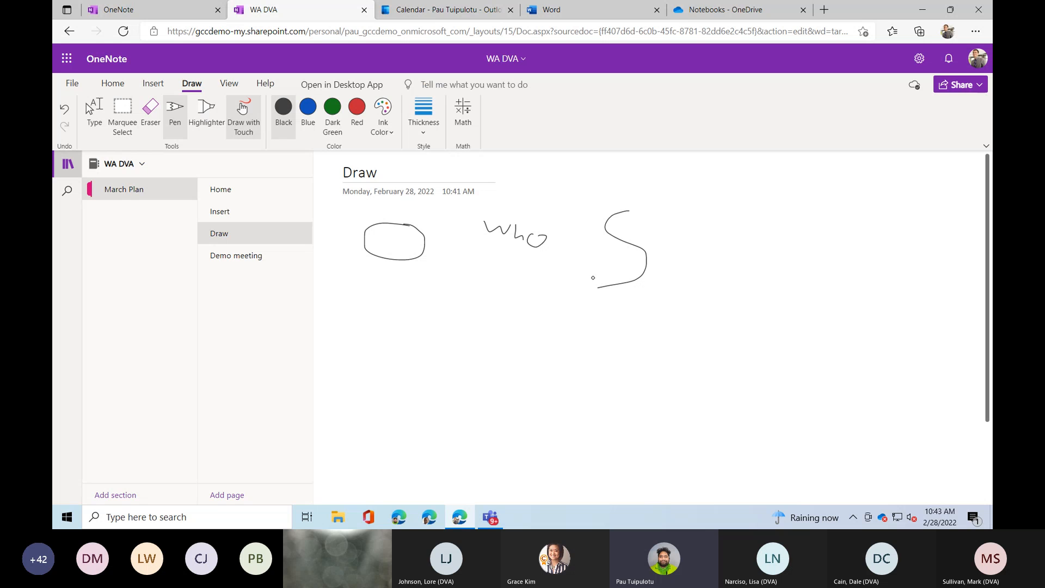
Close the notebook tab, refresh the OneNote start page, and reopen WA DVA from Recent.
left_click(364, 10)
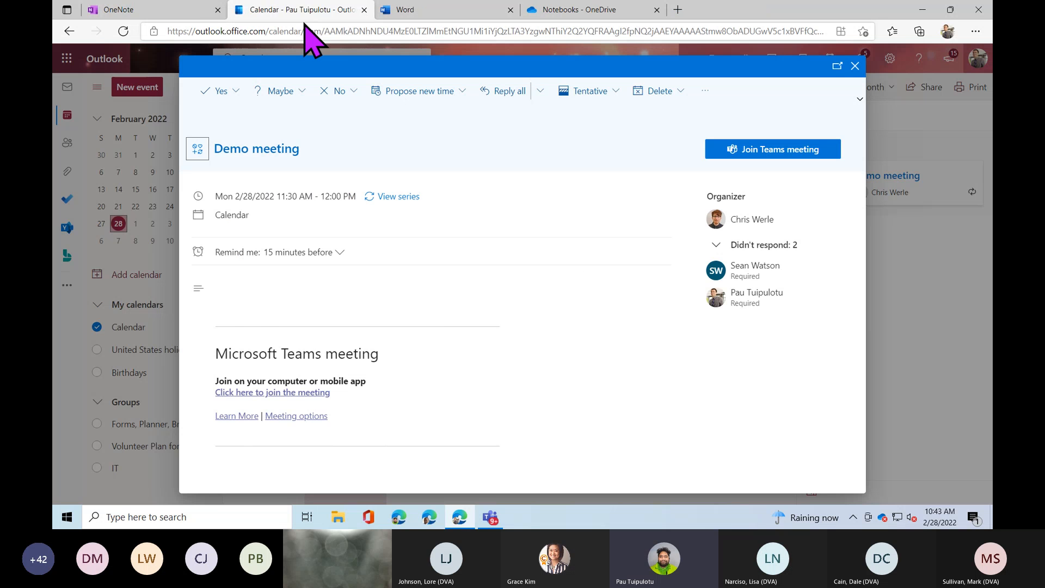
left_click(185, 12)
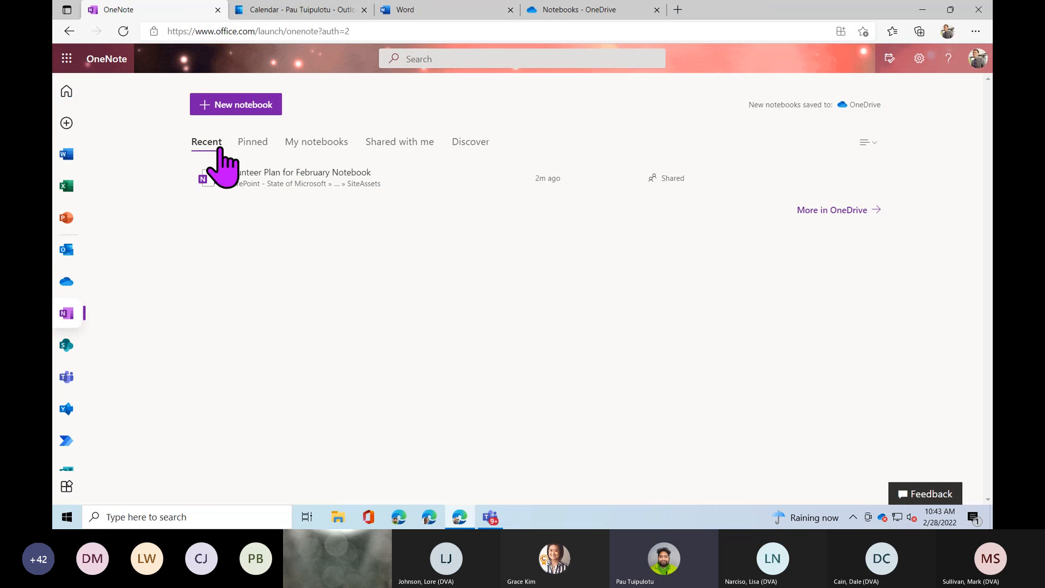
left_click(124, 31)
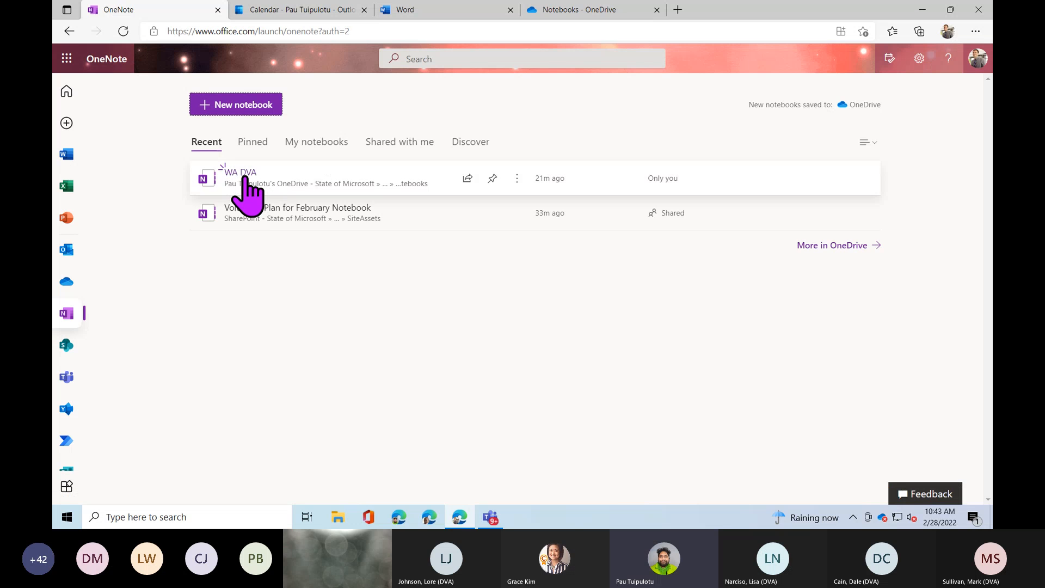
left_click(241, 177)
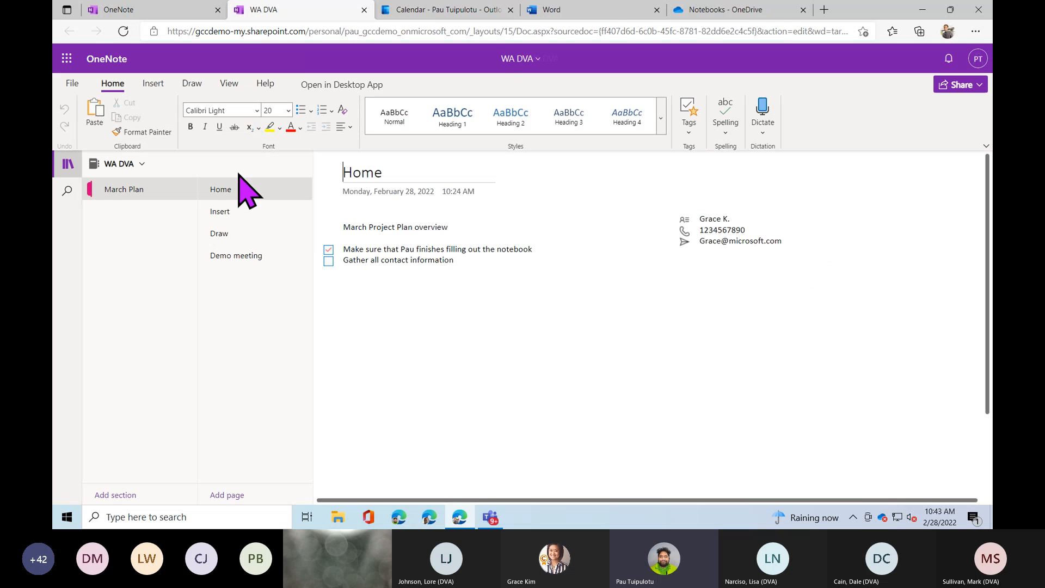
left_click(238, 240)
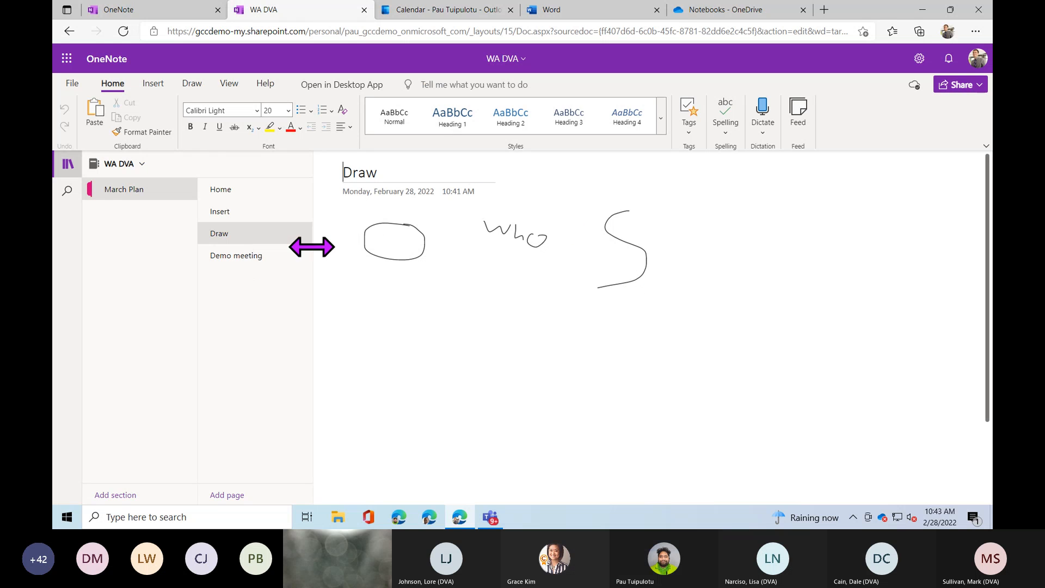
left_click(234, 256)
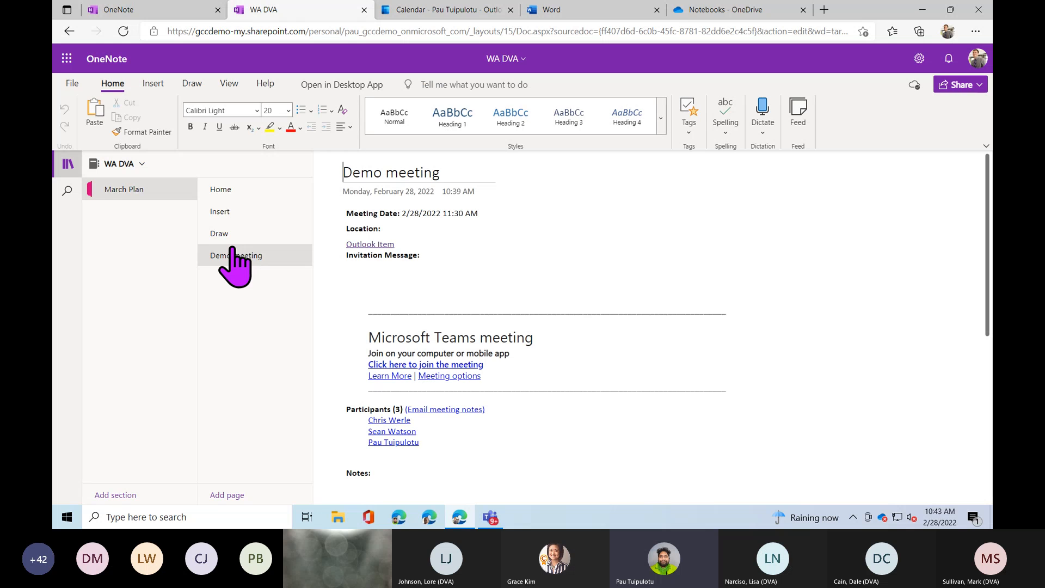
left_click(221, 212)
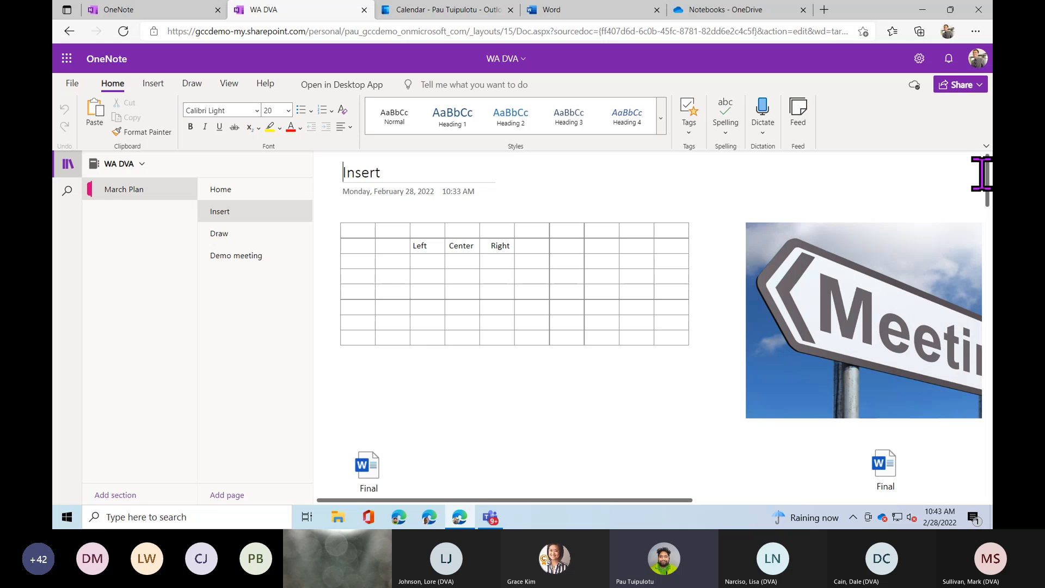
scroll(986, 166, "down", 1)
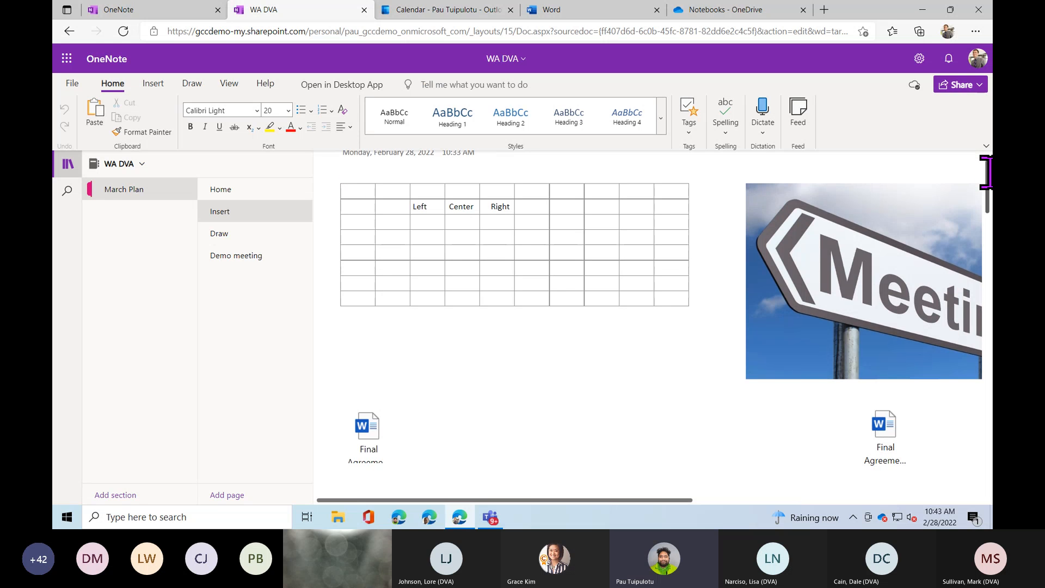
left_click_drag(987, 172, 962, 218)
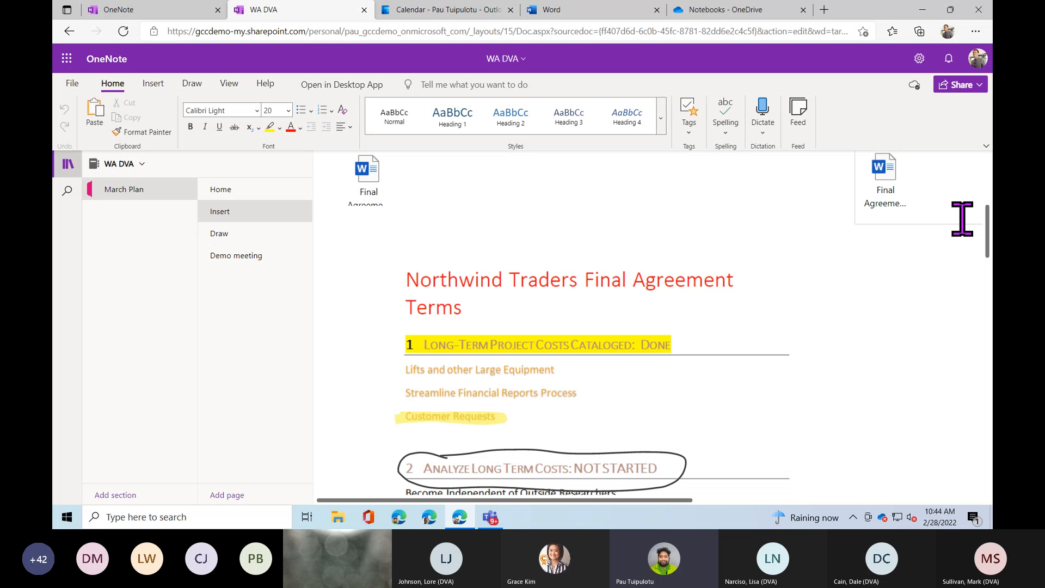
Drag the Word attachment from beside the Meeting picture toward the left.
scroll(942, 226, "up", 2)
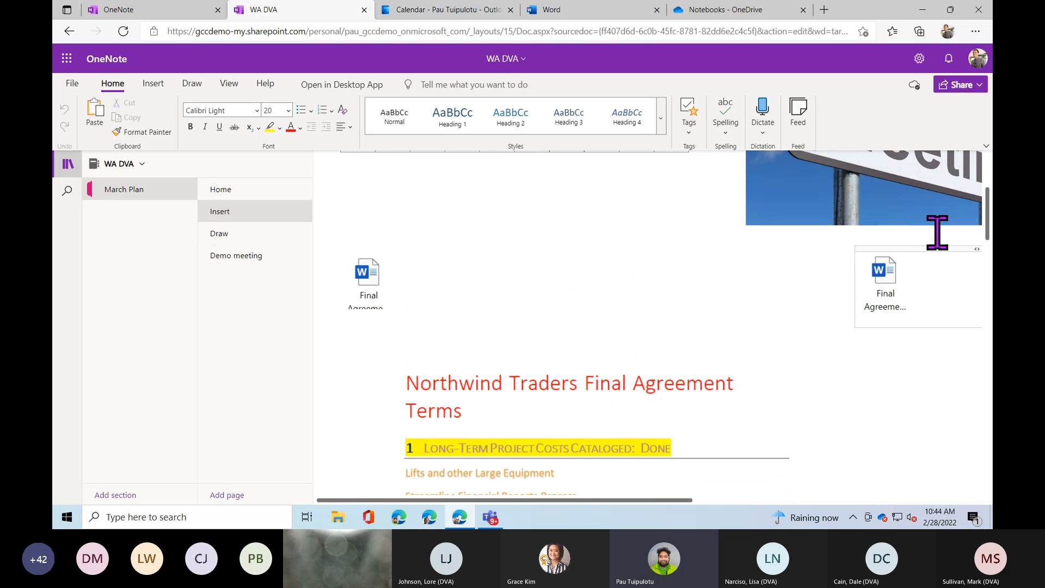
left_click_drag(929, 247, 505, 245)
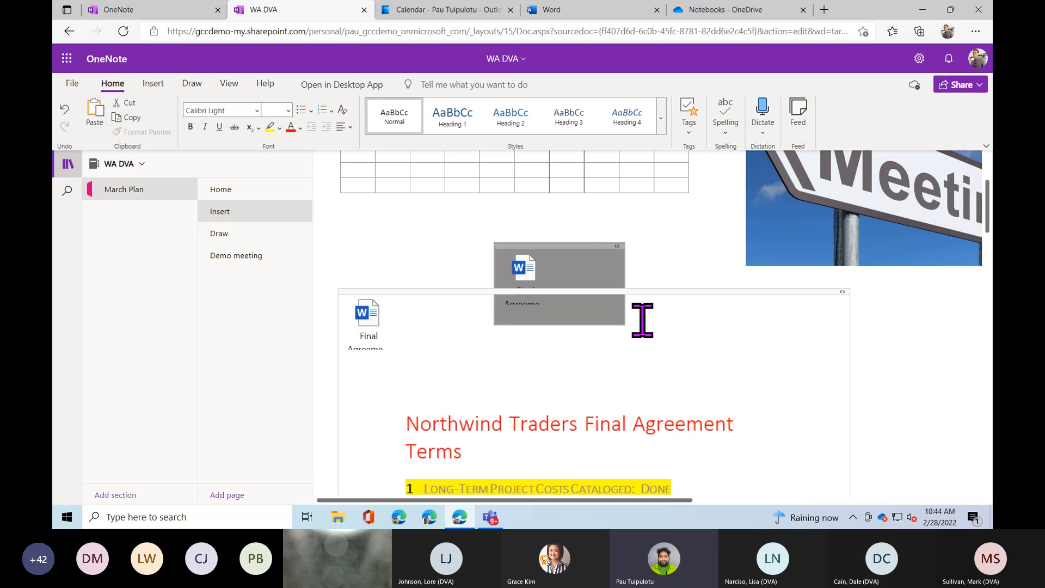
Put the attachment under the table, shrink the Meeting picture top-left, and place the table beside it.
left_click_drag(563, 244, 410, 202)
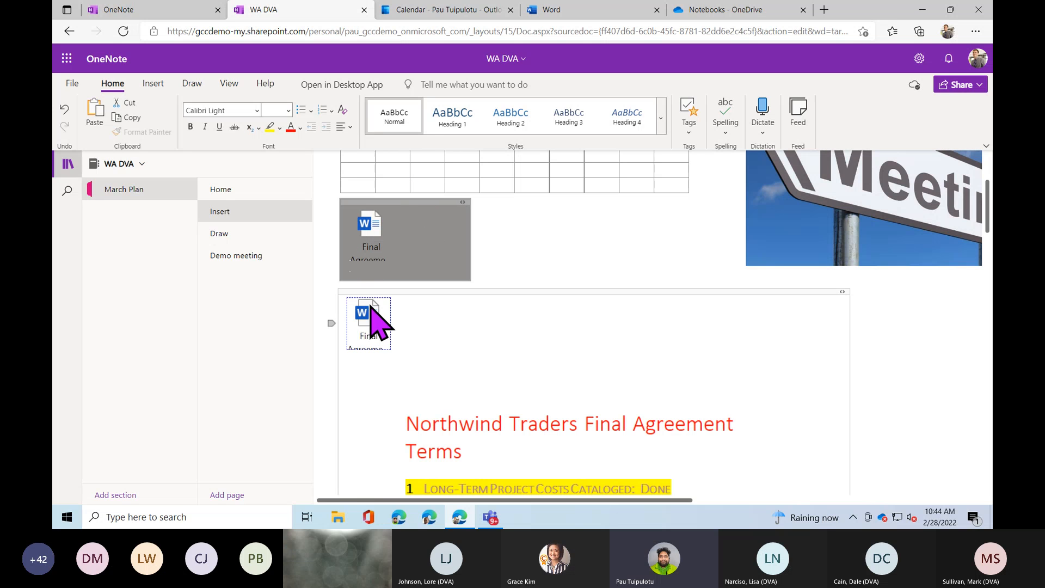
scroll(683, 291, "up", 3)
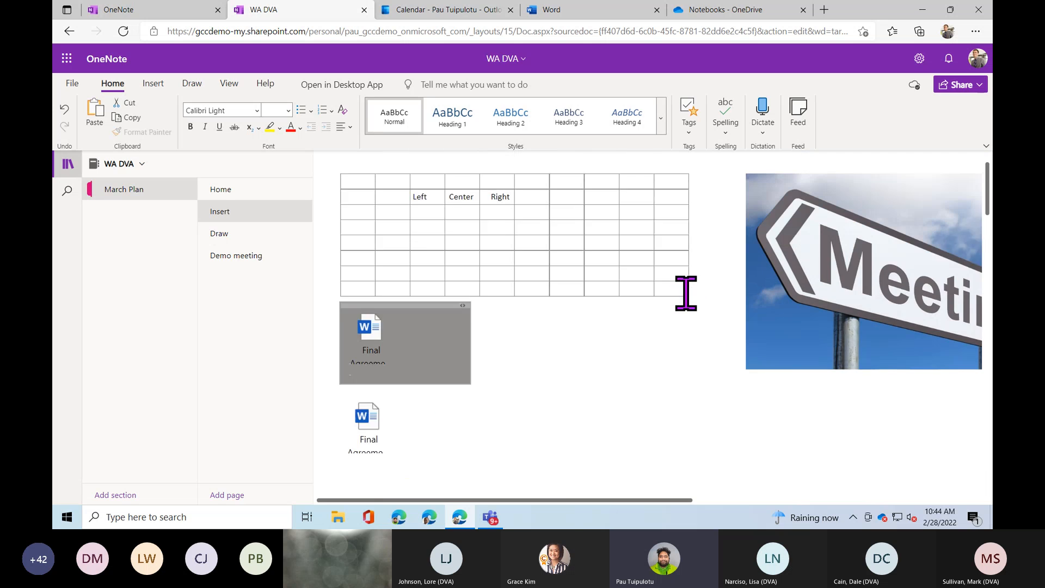
left_click_drag(779, 213, 430, 260)
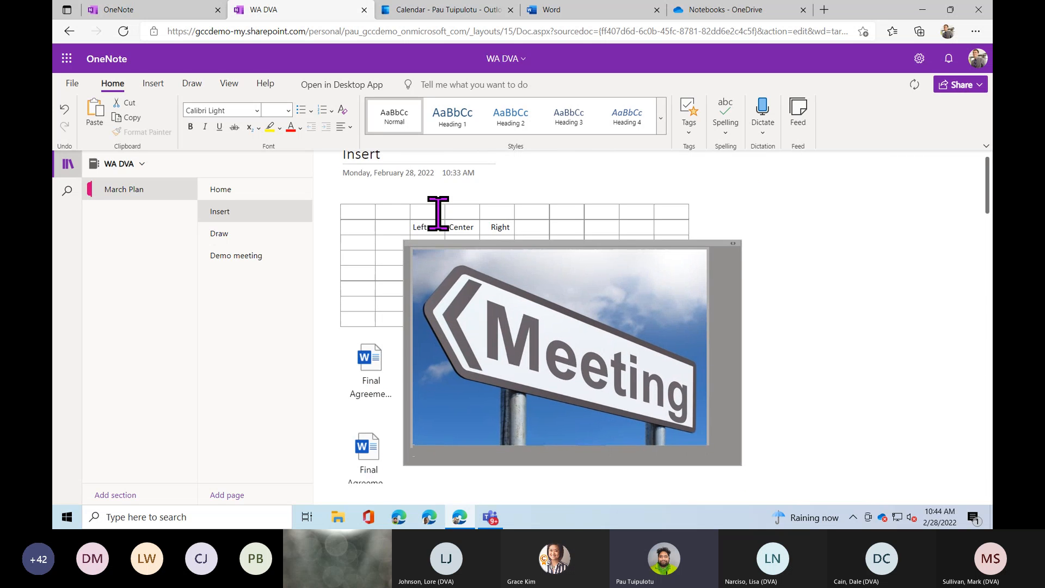
left_click_drag(465, 210, 832, 233)
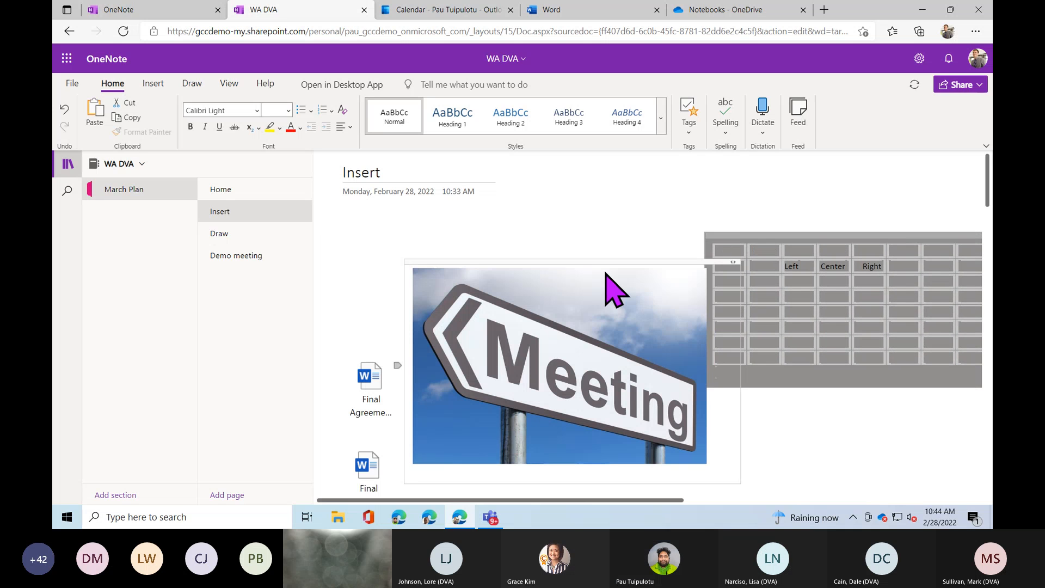
left_click_drag(571, 260, 512, 166)
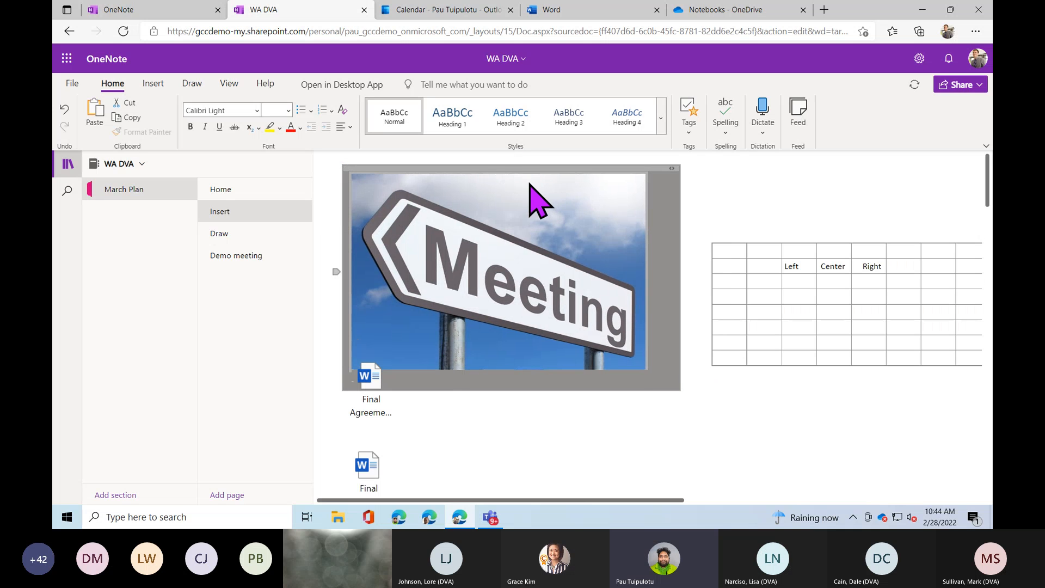
left_click_drag(642, 179, 492, 221)
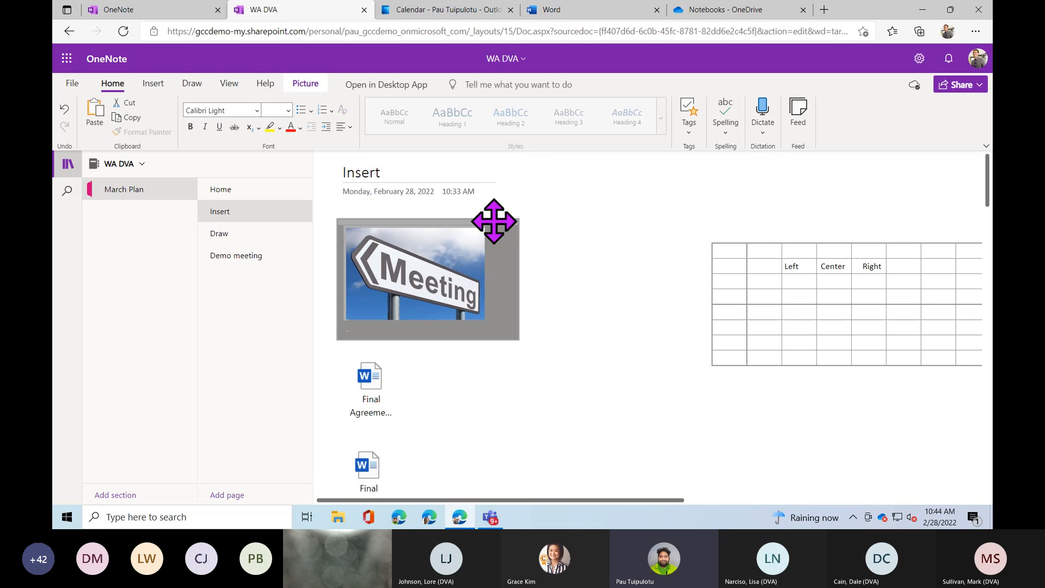
left_click_drag(749, 236, 553, 226)
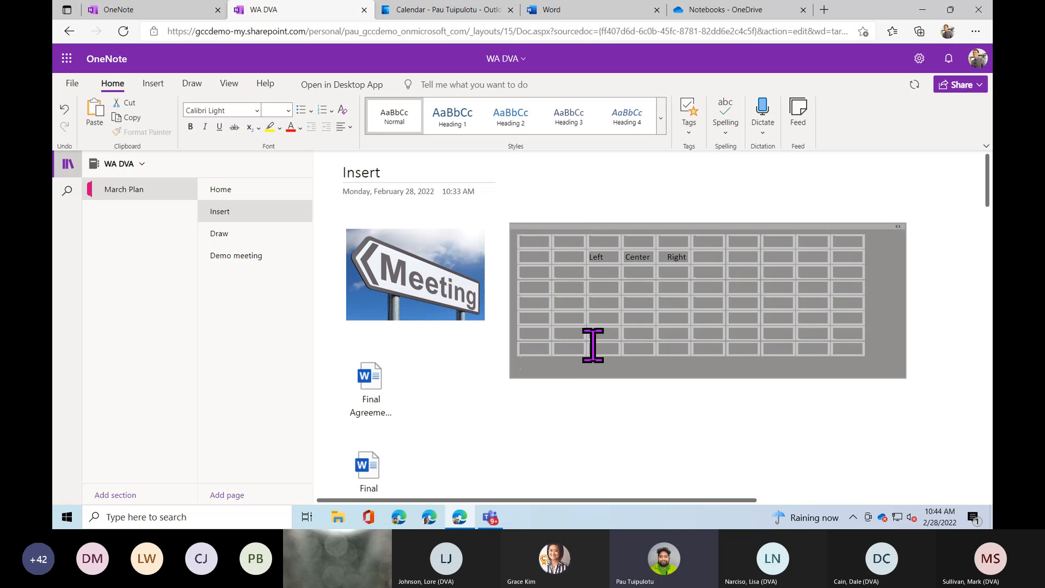
left_click(596, 364)
left_click(583, 400)
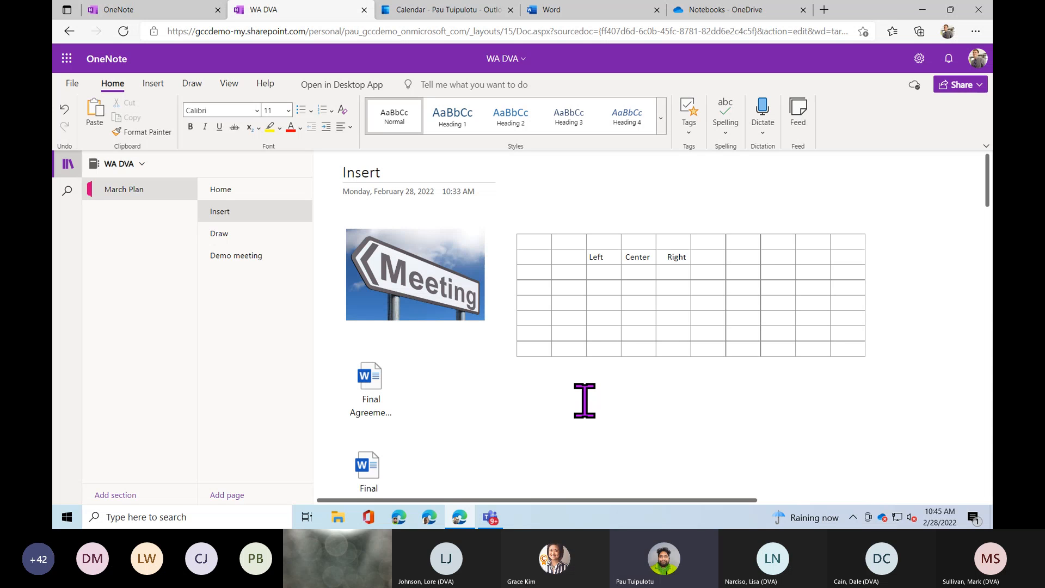
Open the Home page, preview it in Reading View, then switch back to editing.
left_click(253, 235)
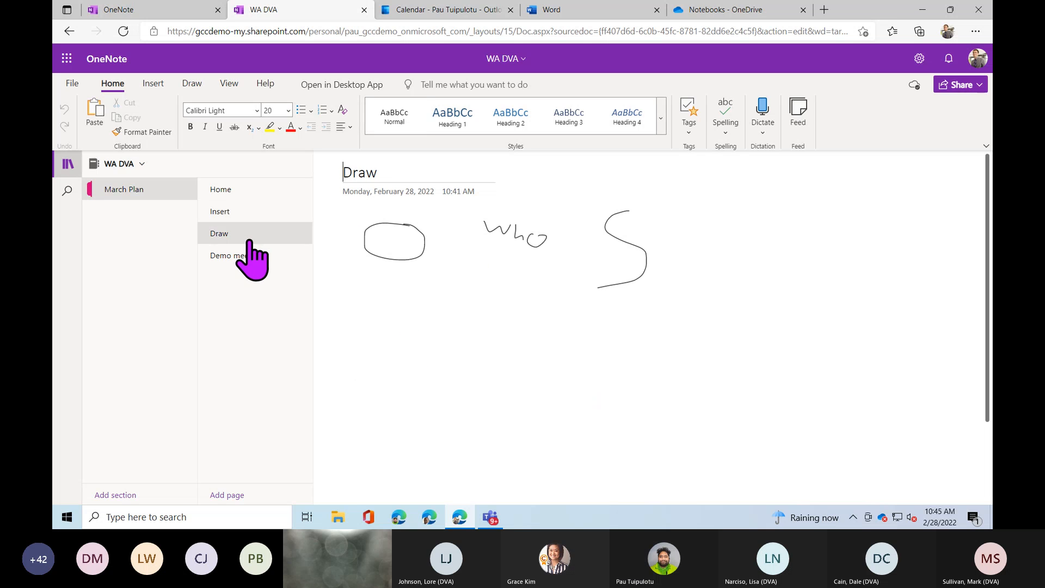
left_click(232, 194)
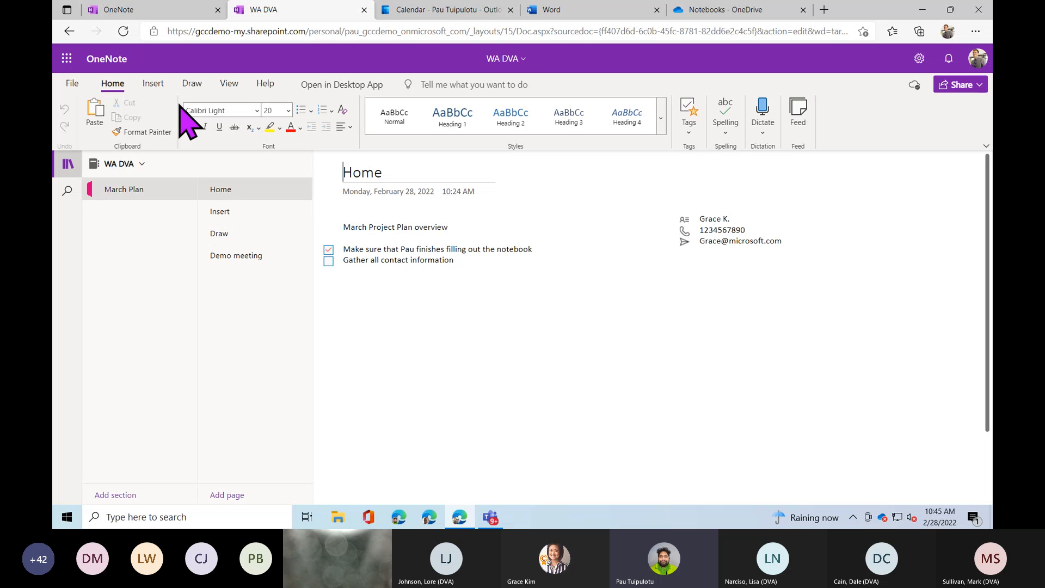
left_click(229, 84)
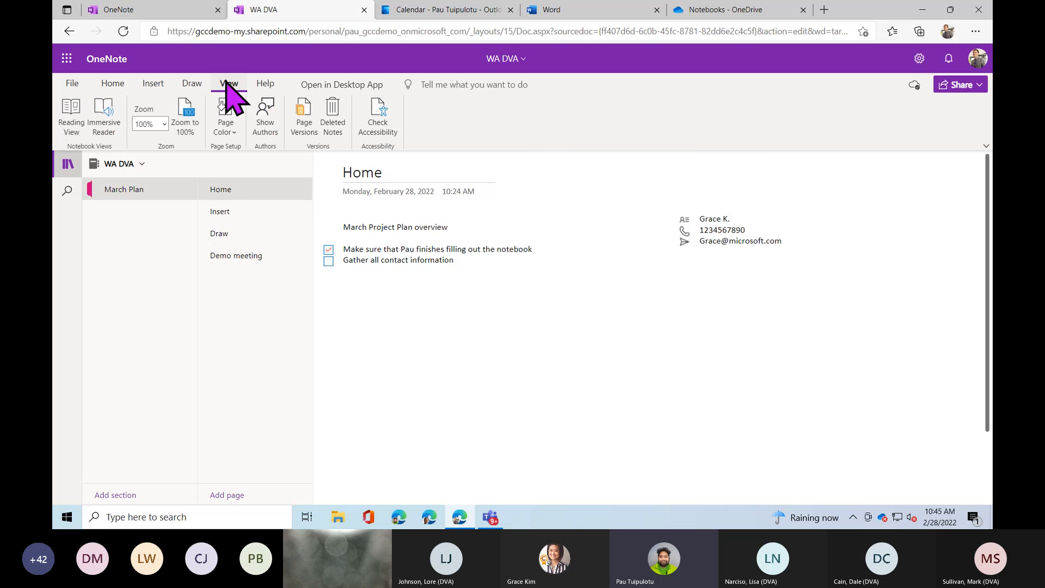
left_click(70, 116)
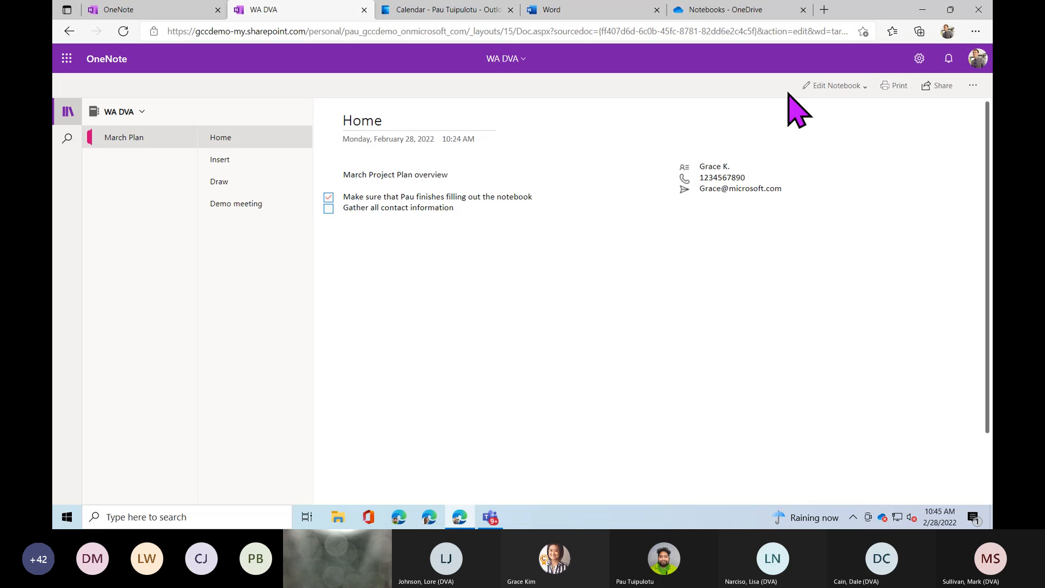
left_click(827, 87)
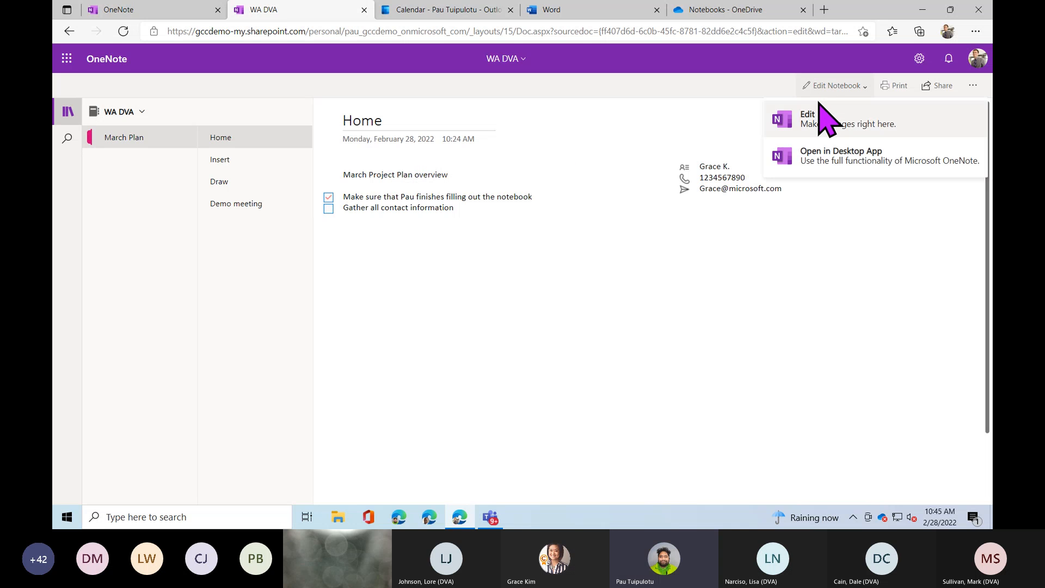
left_click(808, 123)
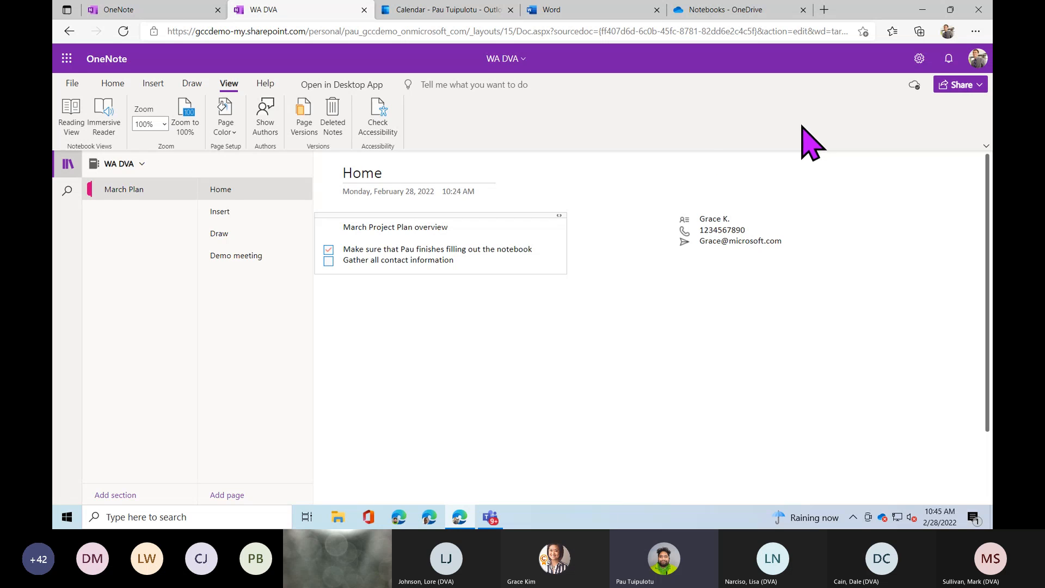
Open the Home page in Immersive Reader, dismiss the voice-settings tip, and open Text Preferences.
left_click(117, 134)
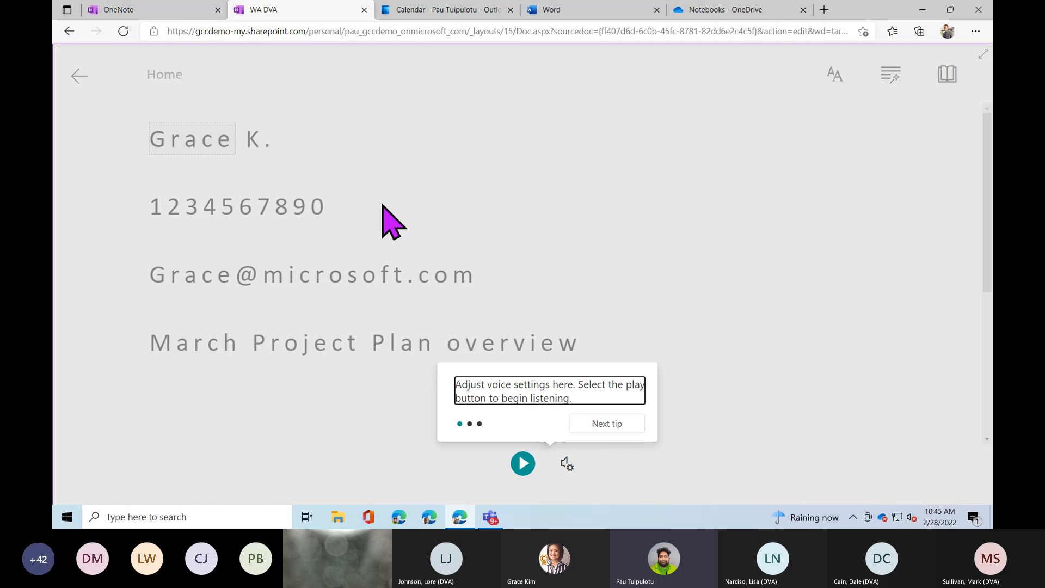
left_click(734, 319)
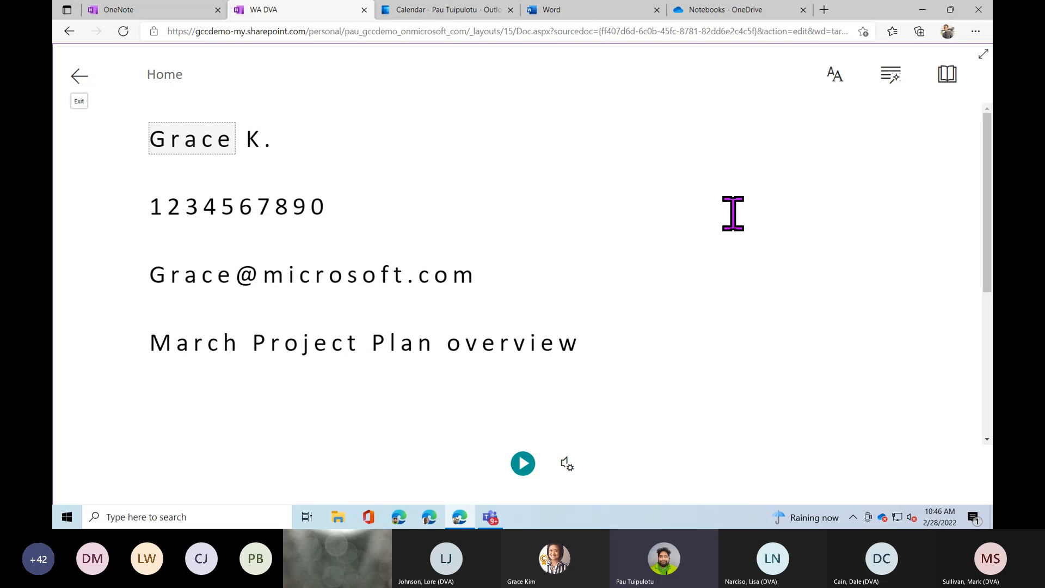
left_click(832, 76)
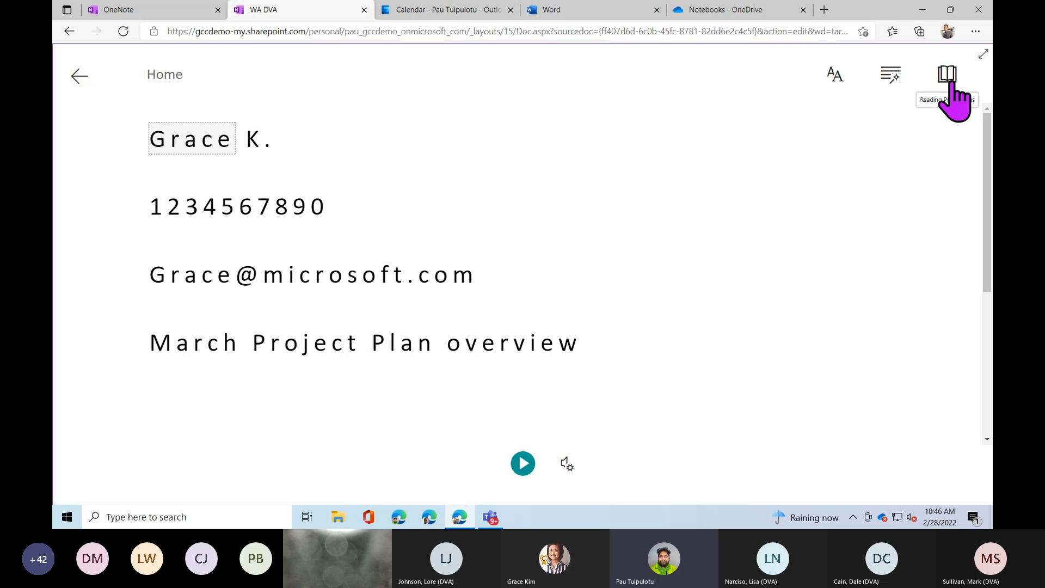
Set the reader text size to 36 with Increase Spacing left on.
left_click(834, 82)
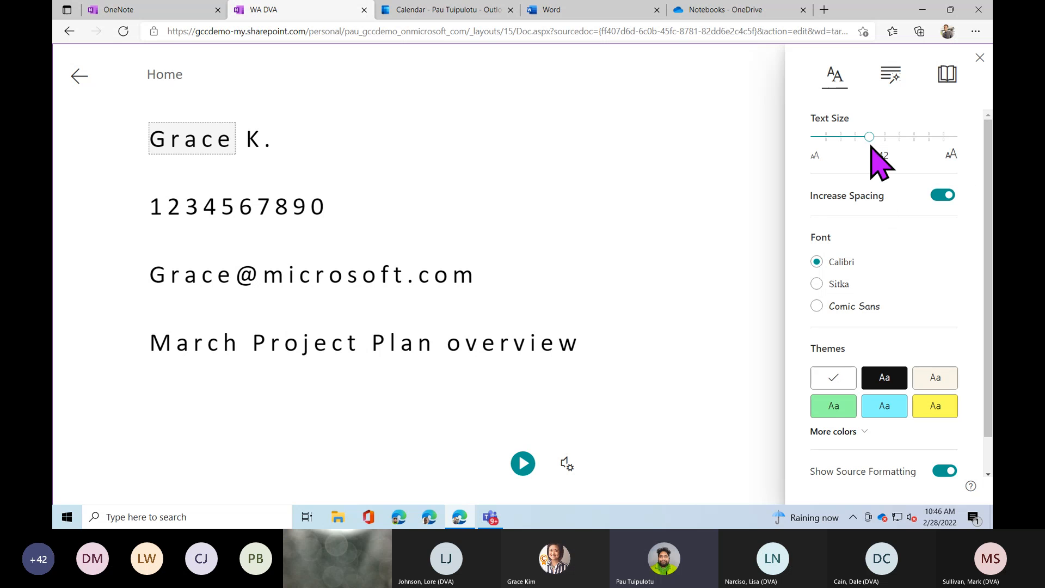
left_click_drag(877, 140, 855, 140)
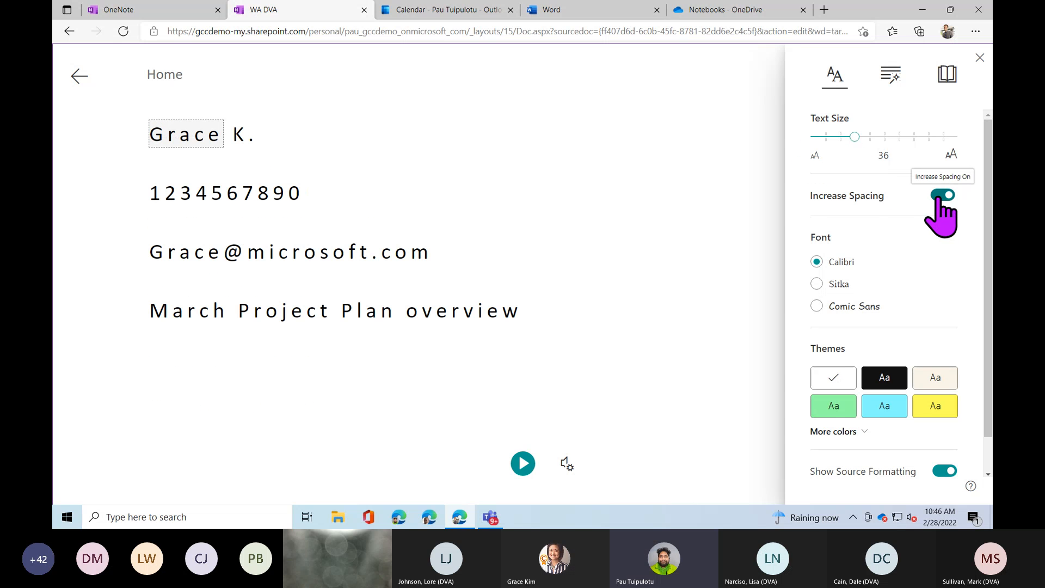
left_click(939, 196)
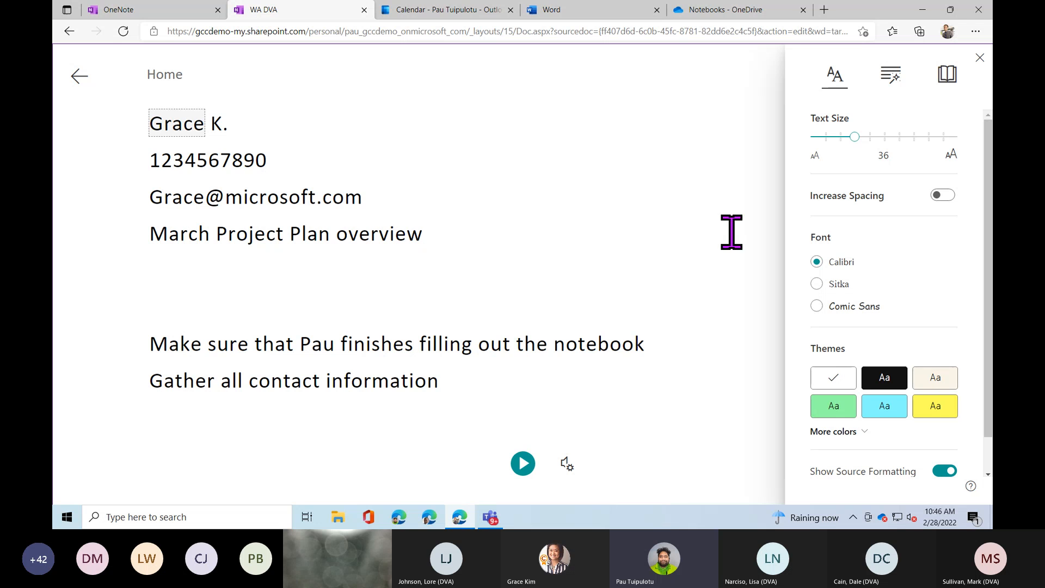
left_click(943, 196)
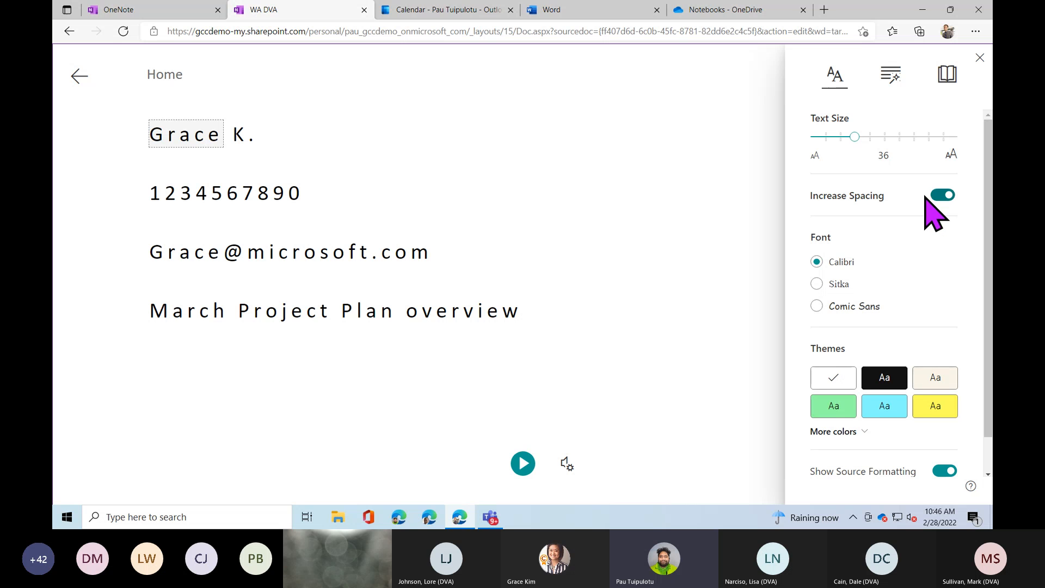
Change the reader font to Comic Sans and show all theme colours.
left_click(838, 287)
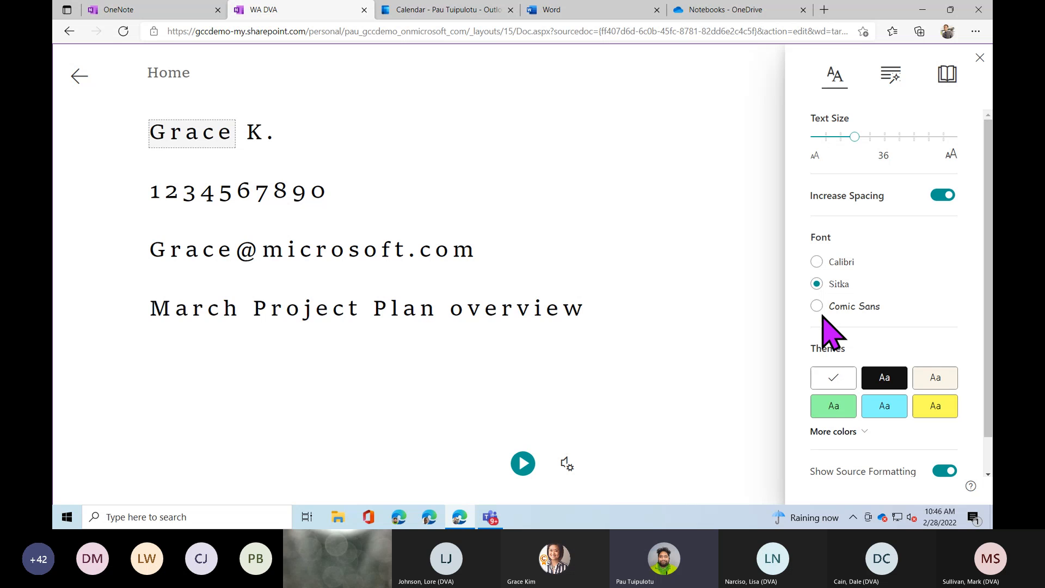
left_click(816, 307)
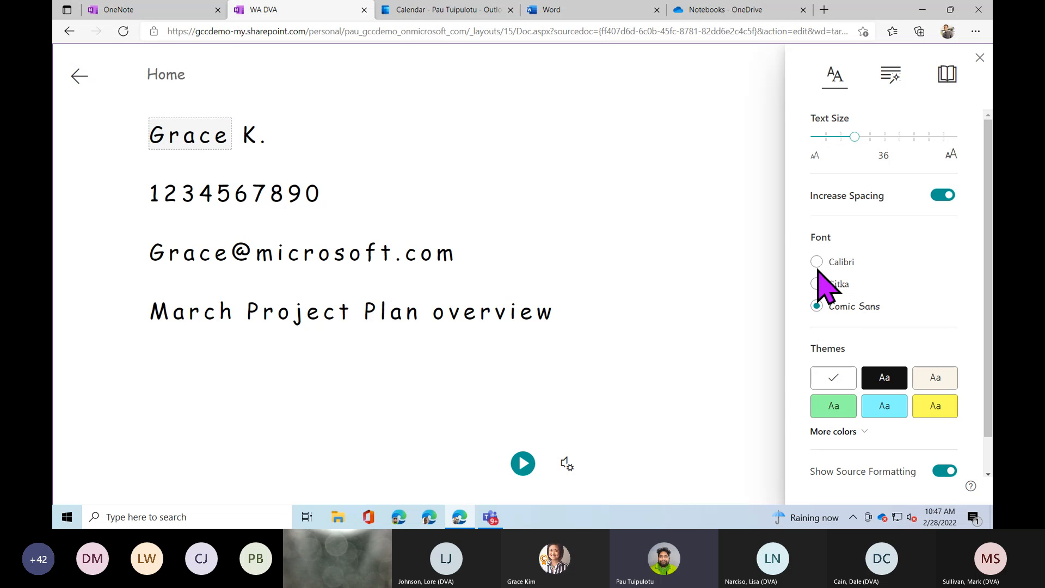
scroll(988, 207, "down", 2)
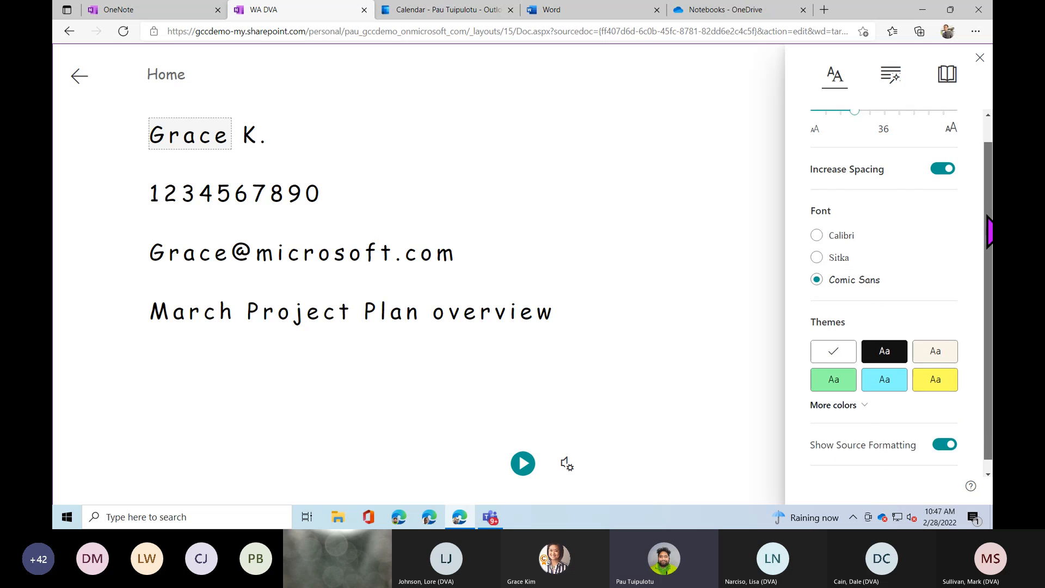
left_click(838, 394)
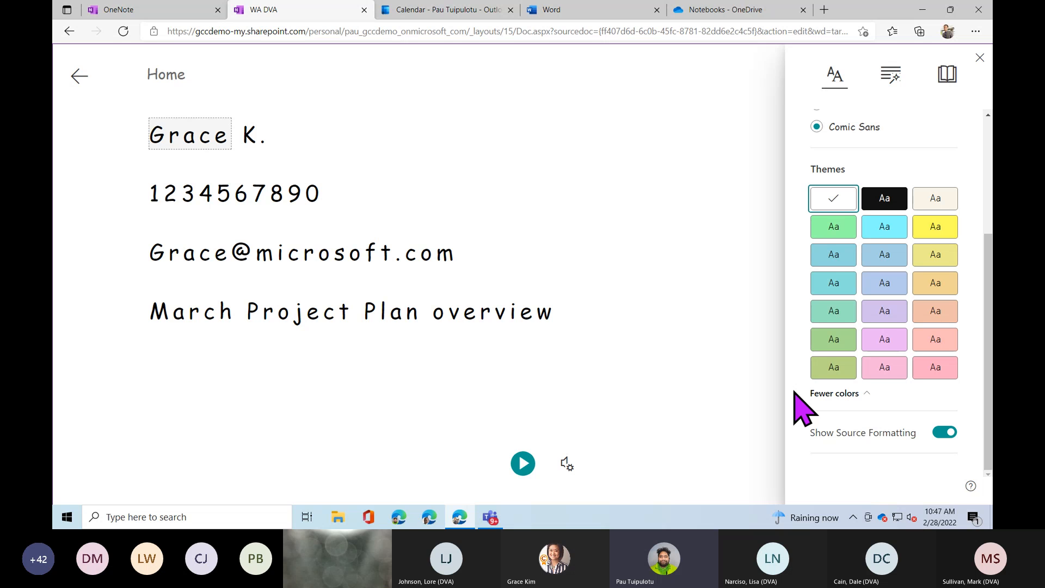
Apply the black reading theme and show the Syllables and Parts of Speech grammar options.
left_click(885, 201)
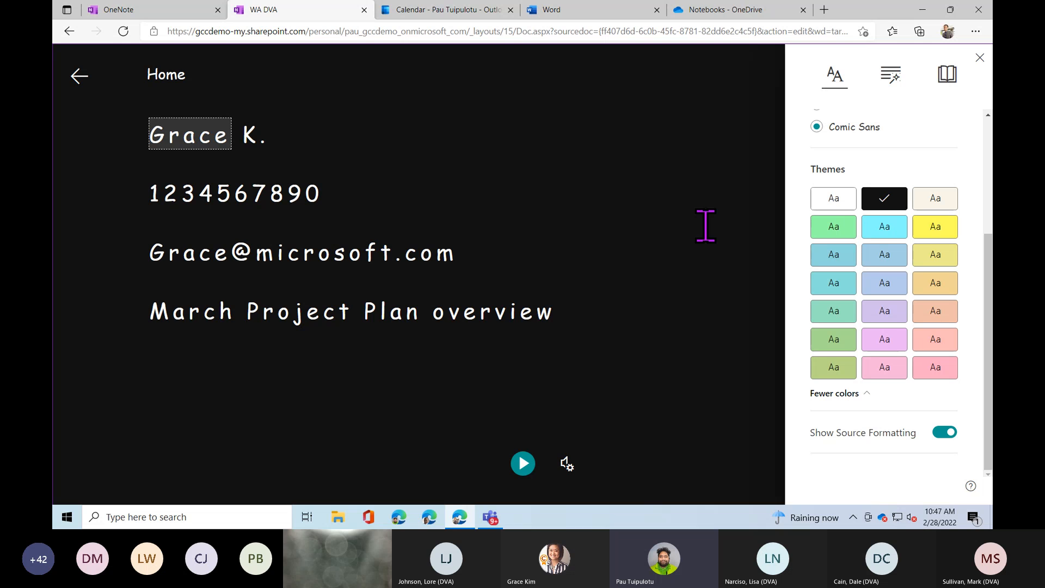
left_click(891, 104)
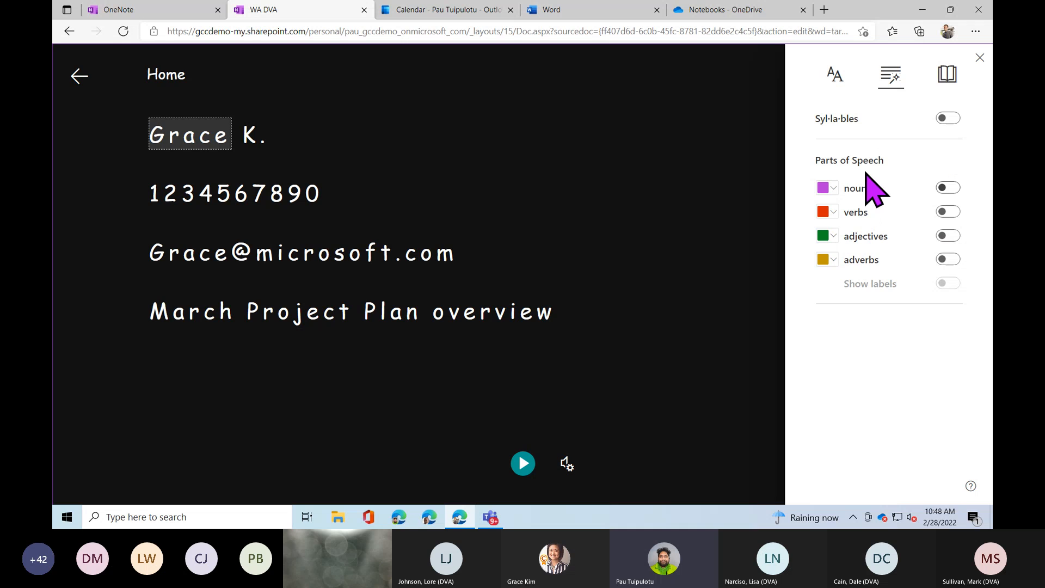
In Reading Preferences, try Line Focus at one, three and five lines, then turn it off.
left_click(946, 75)
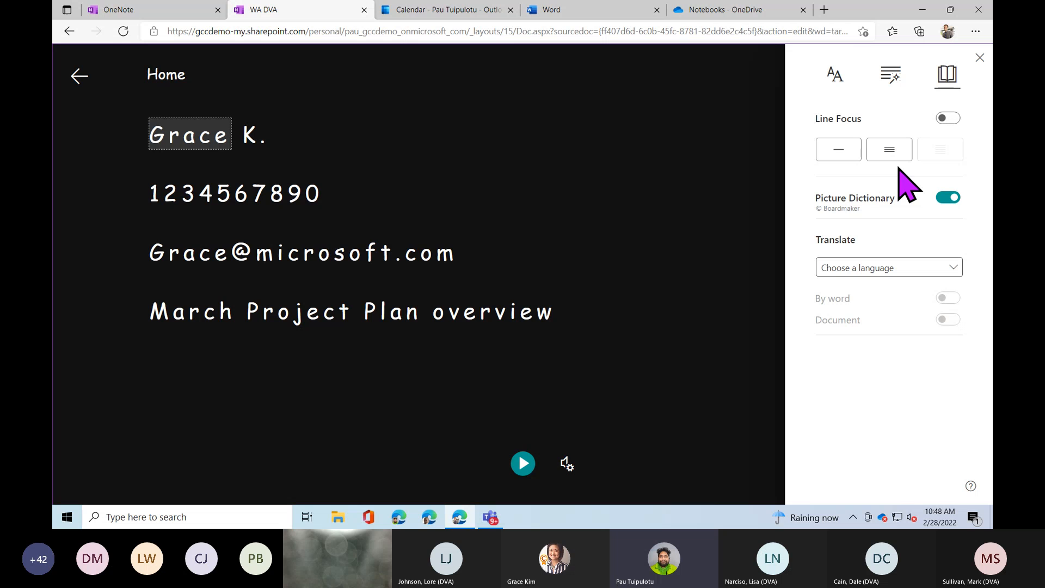
left_click(845, 156)
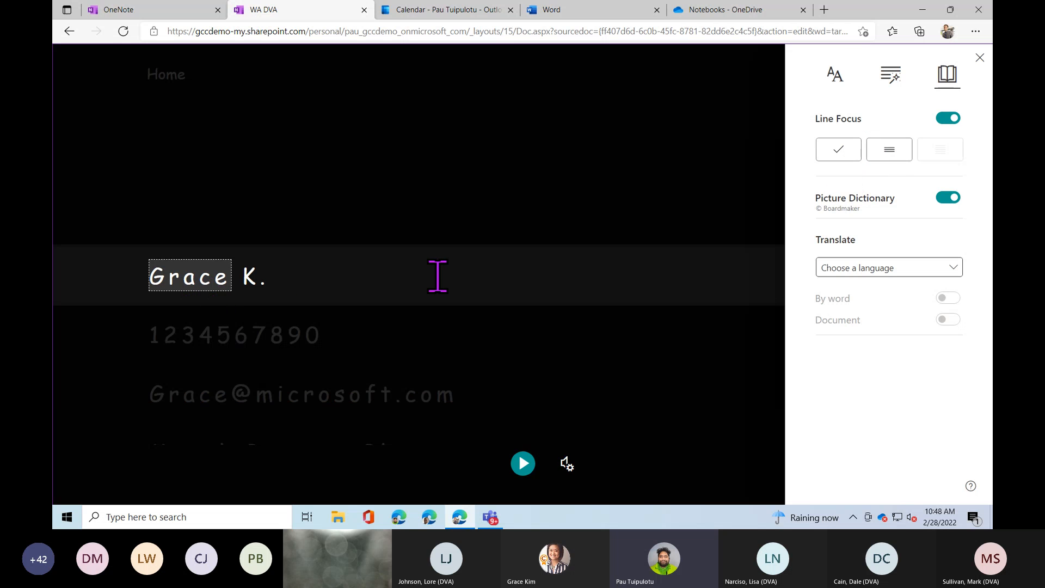
left_click(890, 154)
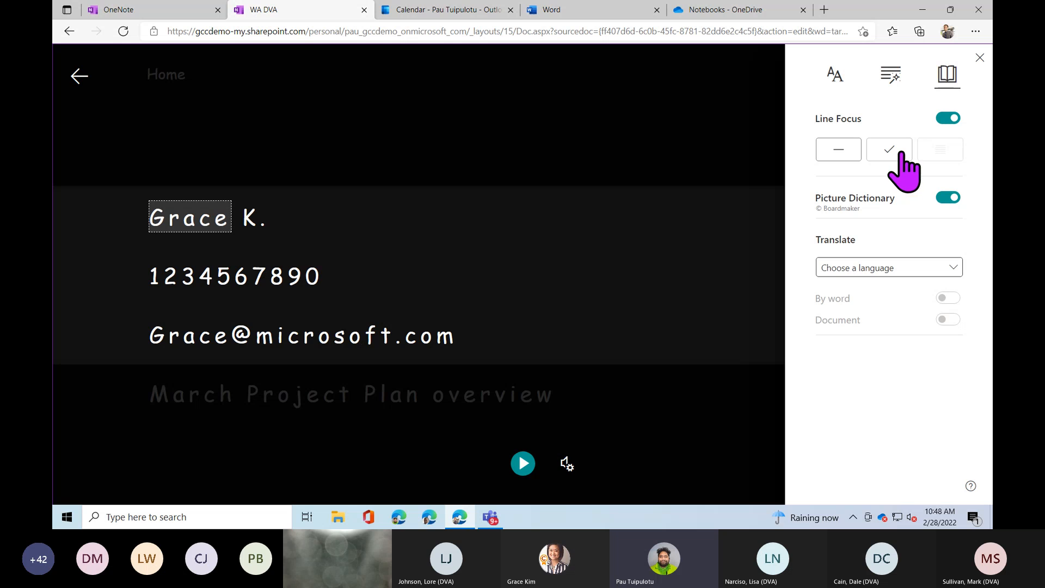
left_click(952, 154)
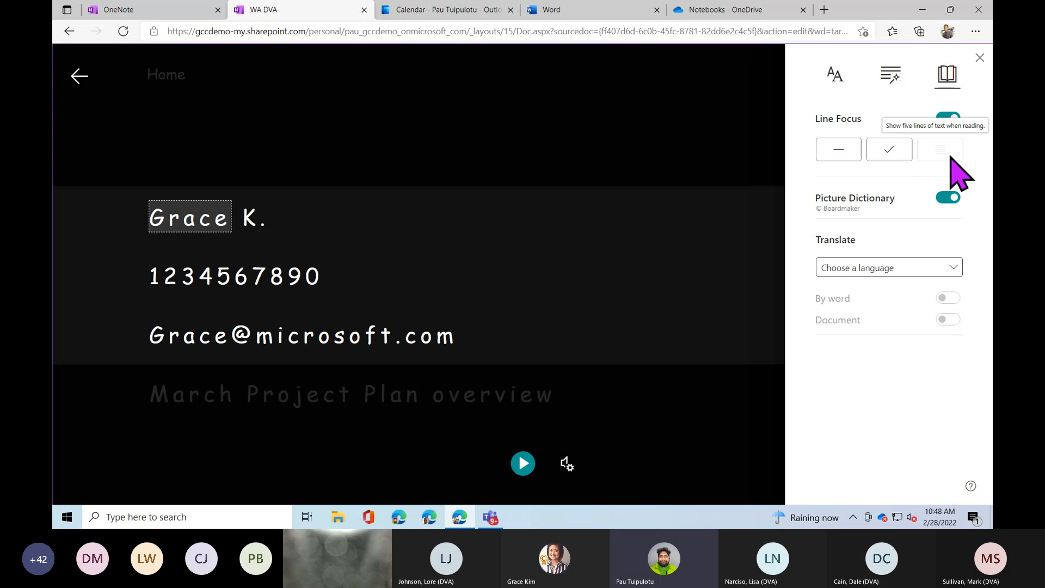
left_click(950, 120)
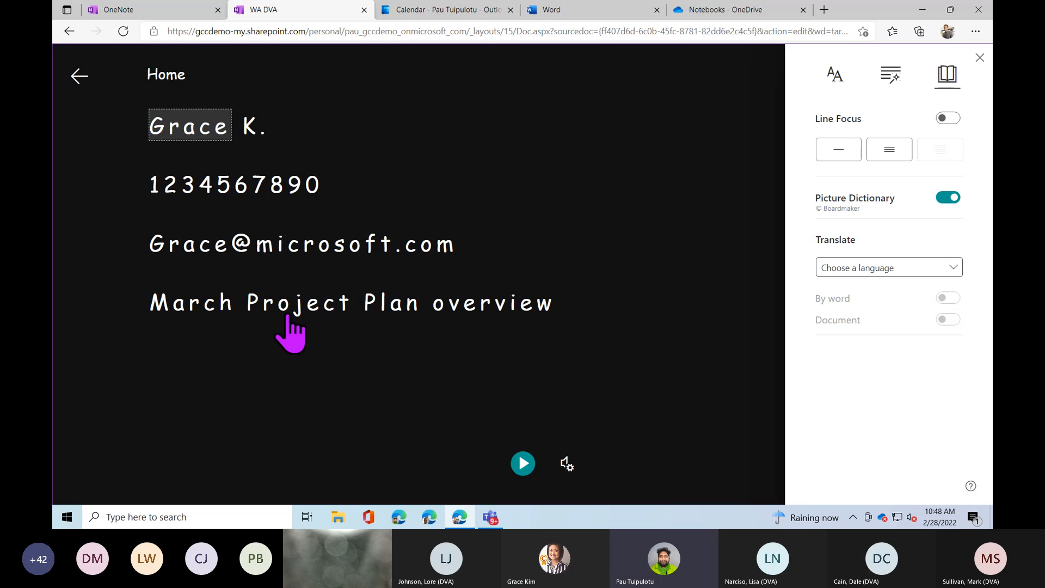
Show picture-dictionary entries for March, Project and Plan, and play the pronunciation of Plan.
left_click(195, 308)
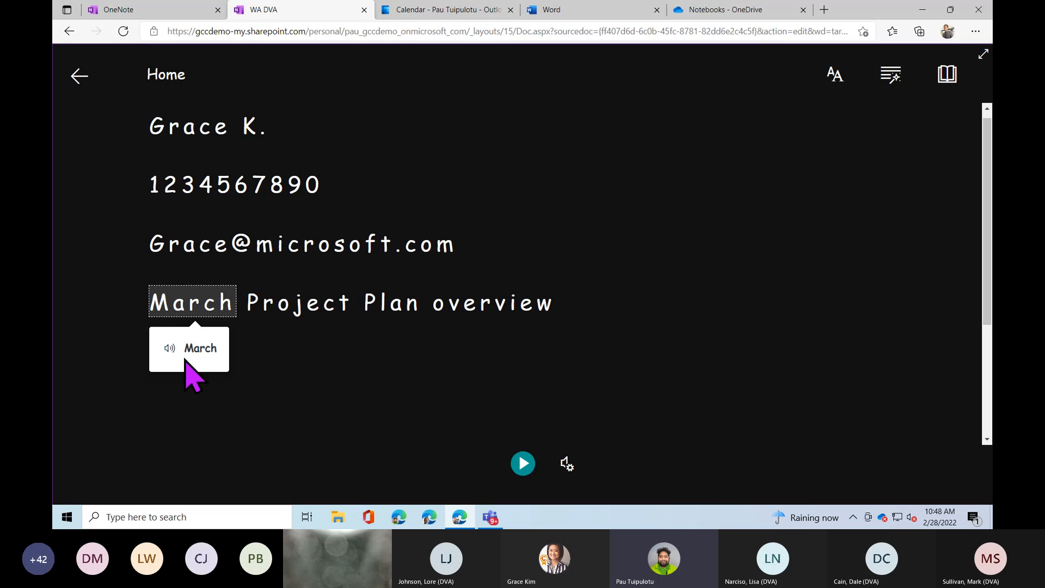
left_click(312, 310)
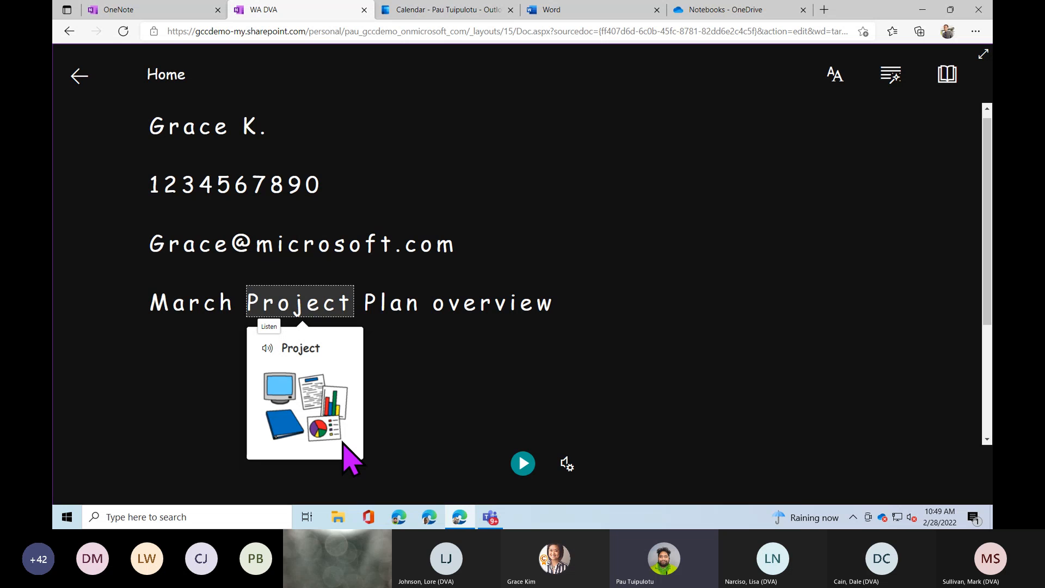
left_click(419, 308)
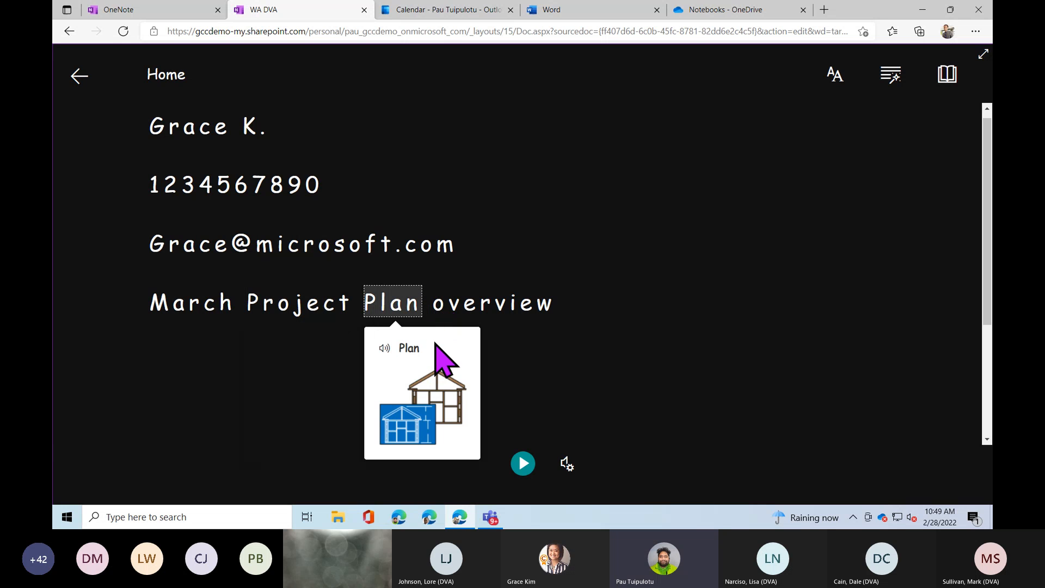
left_click(383, 356)
Choose French (France) as the Immersive Reader translation language.
left_click(947, 77)
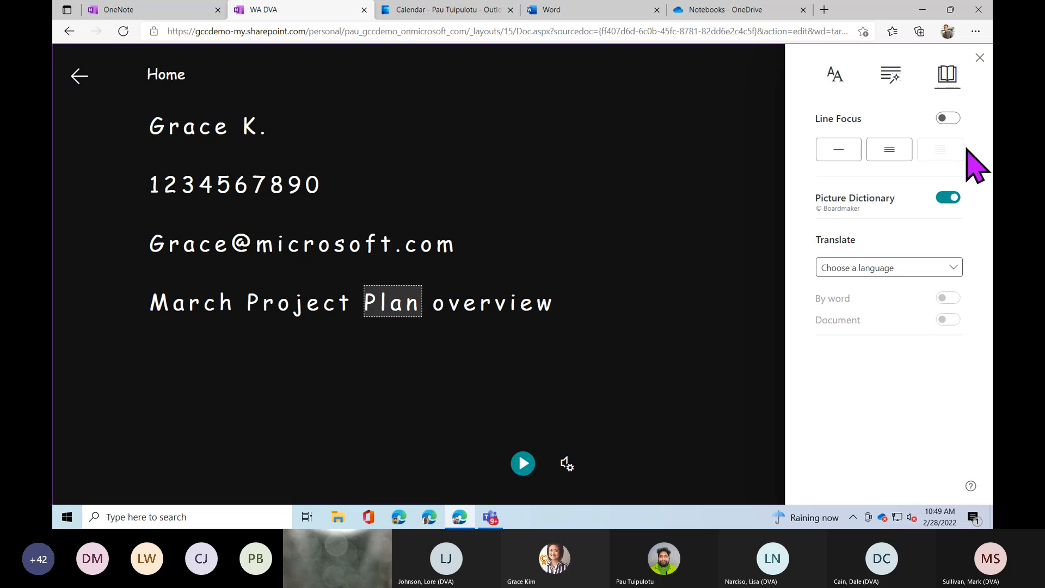
left_click(881, 273)
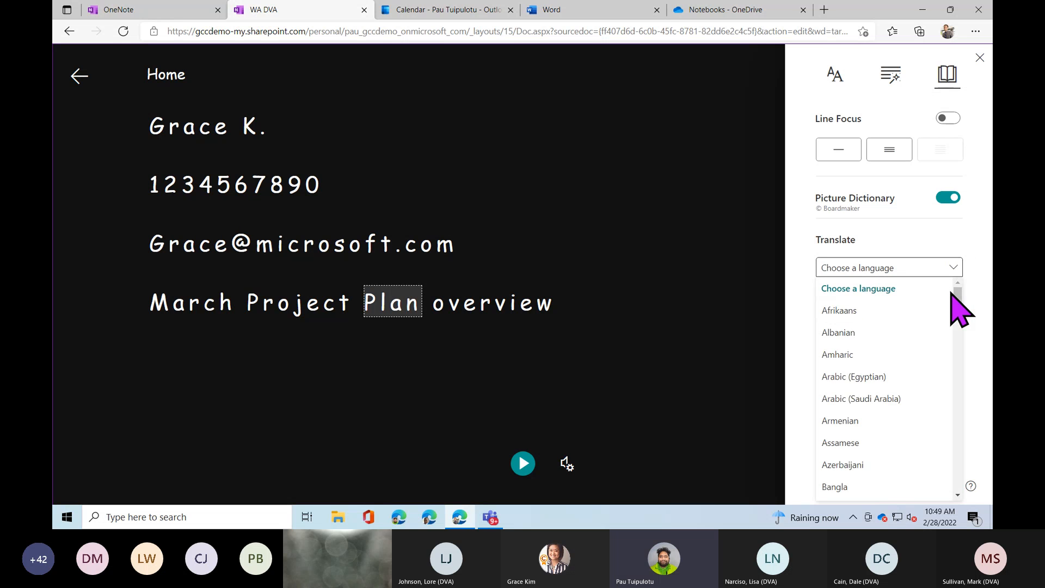
left_click_drag(953, 294, 962, 425)
scroll(961, 432, "up", 5)
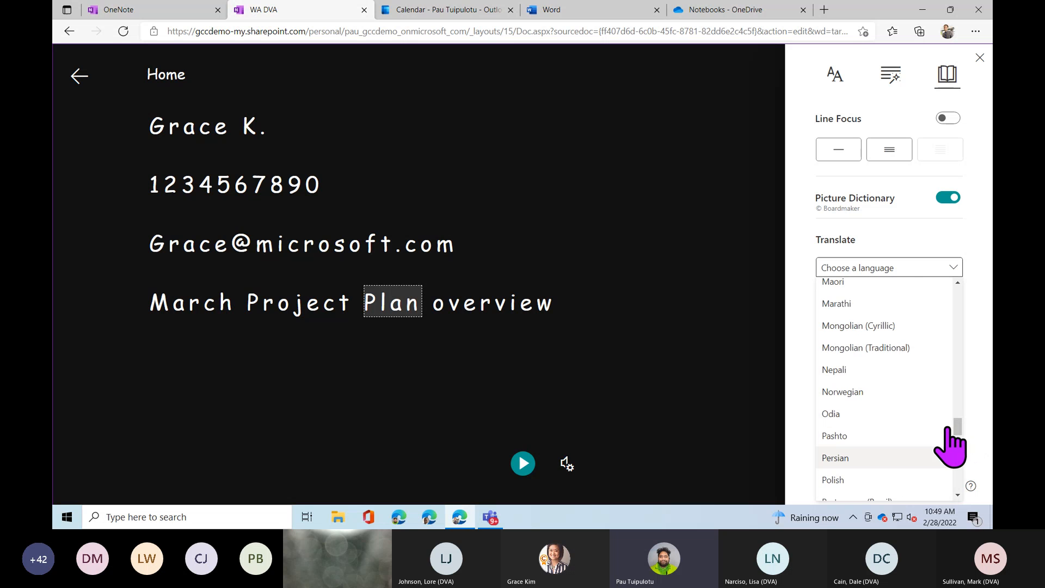
scroll(947, 430, "up", 3)
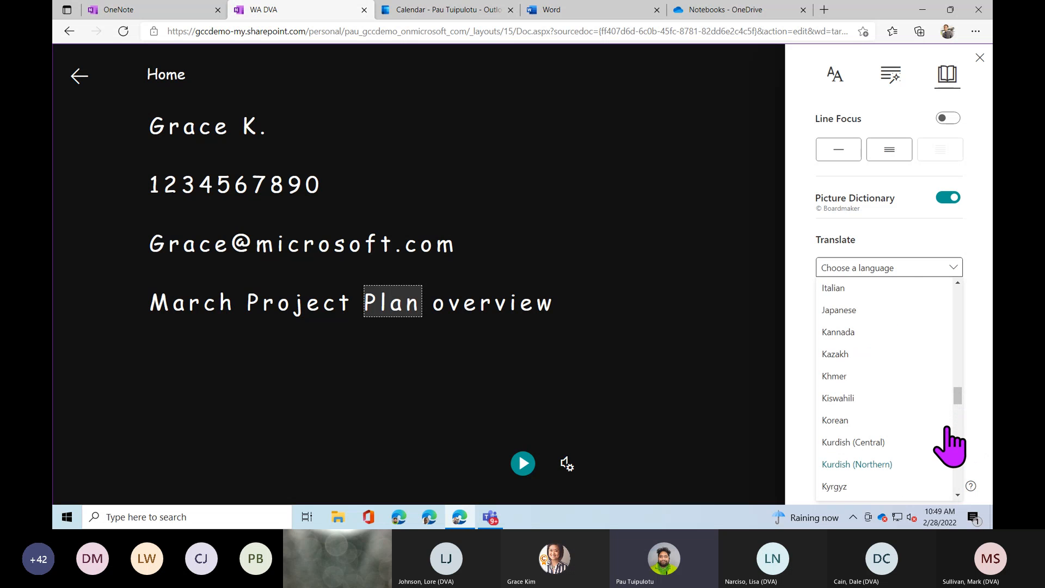
scroll(925, 441, "up", 2)
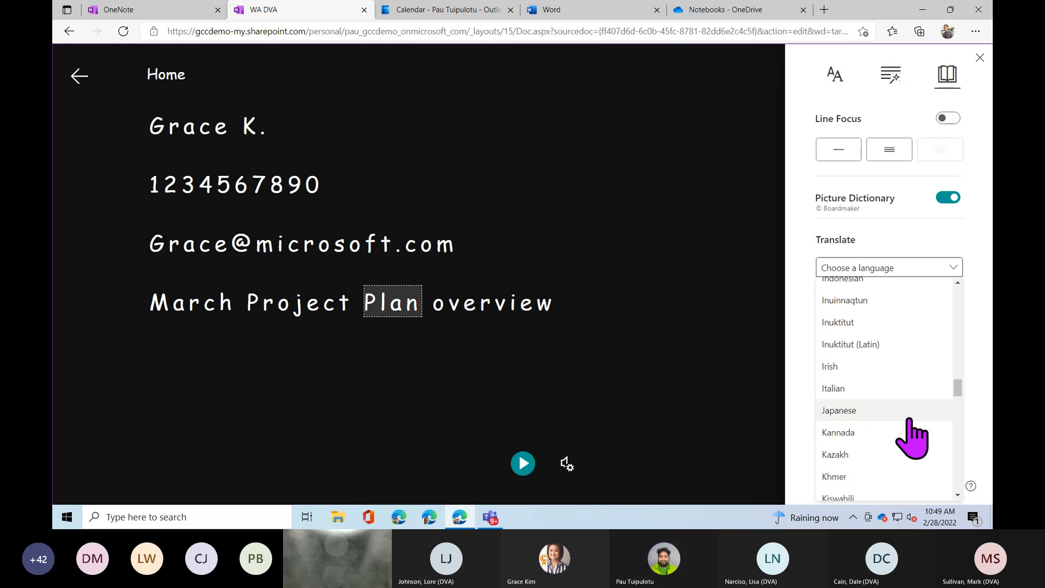
scroll(885, 430, "up", 3)
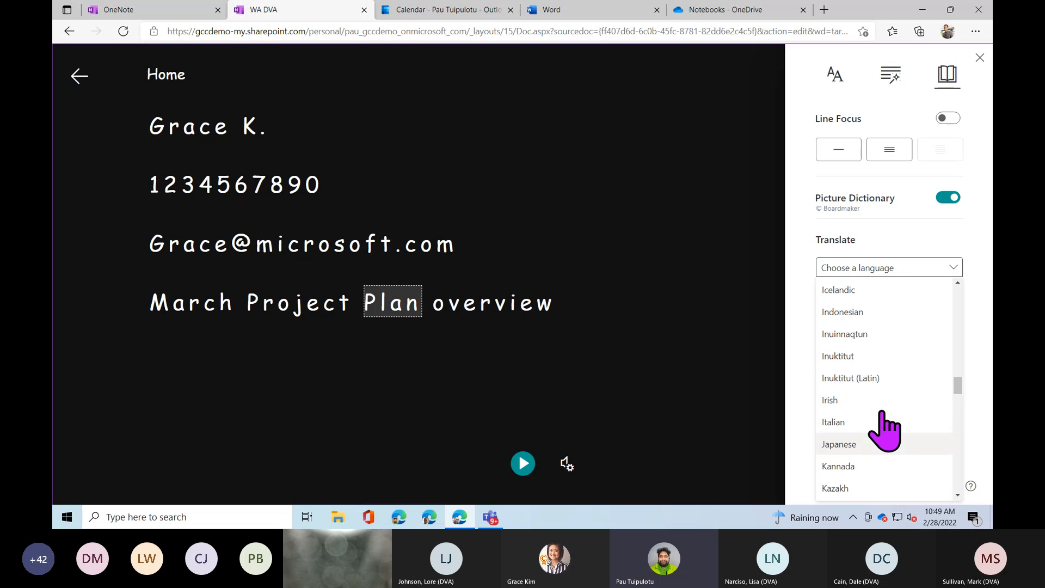
scroll(885, 430, "up", 3)
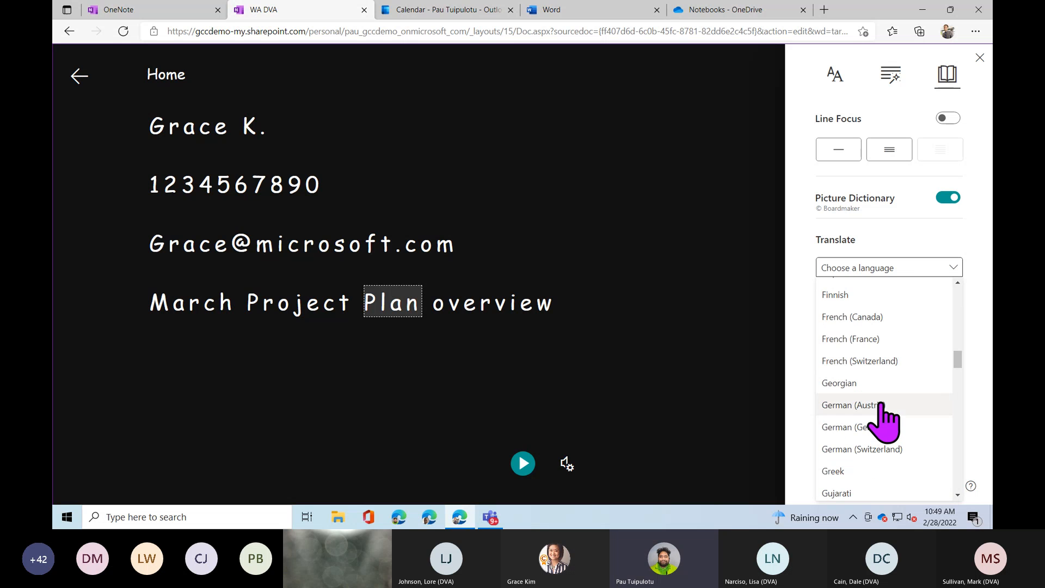
left_click(870, 338)
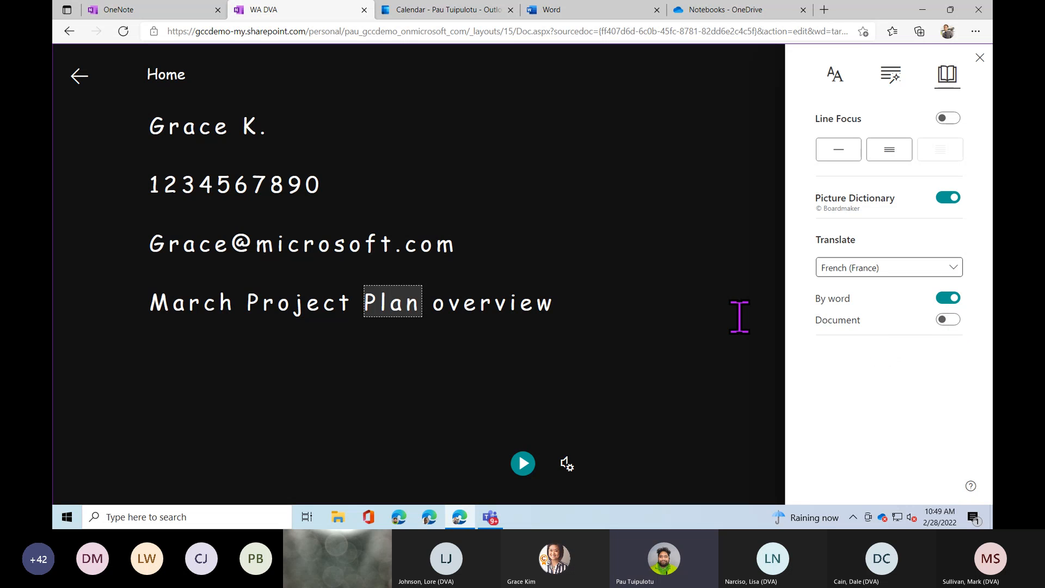
View the French translation of Plan, then translate the whole page into French.
left_click(392, 299)
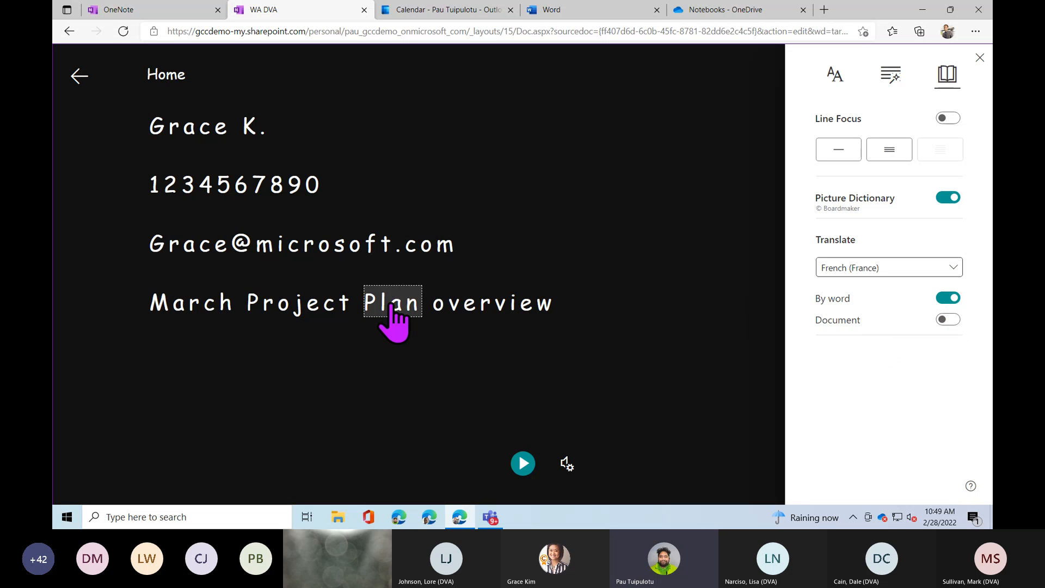
left_click(391, 308)
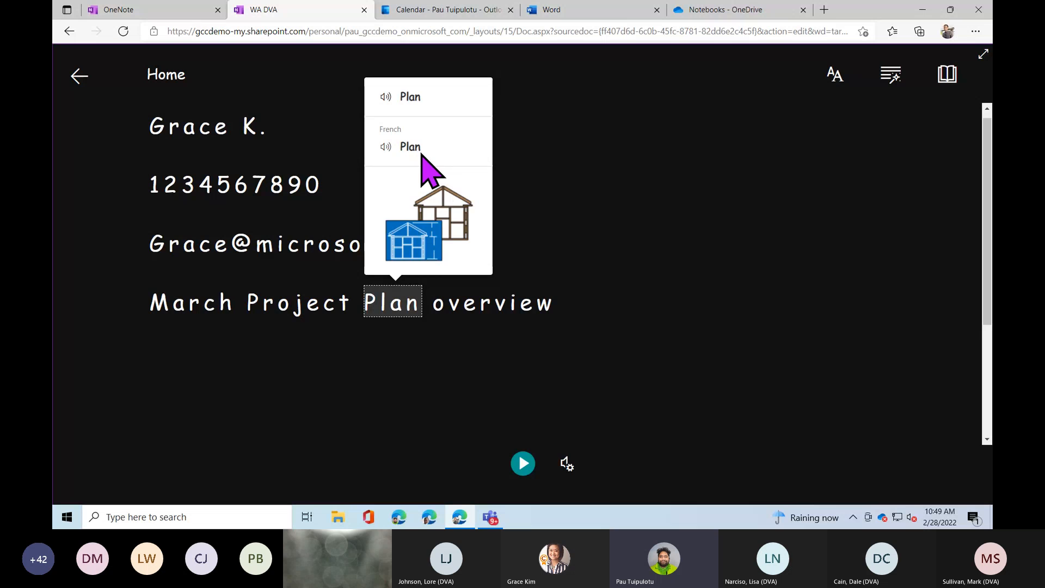
left_click(948, 78)
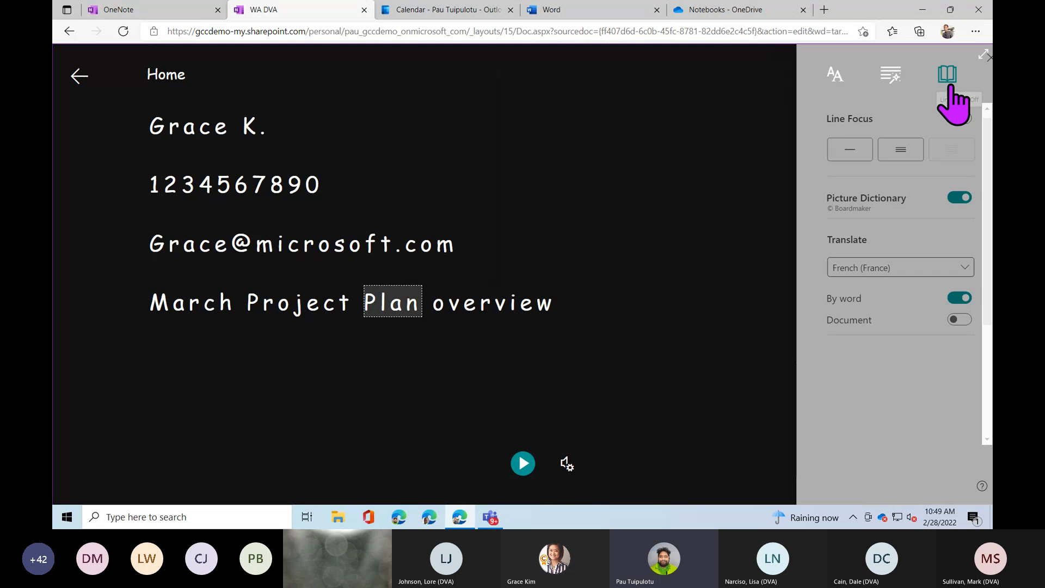
left_click(949, 320)
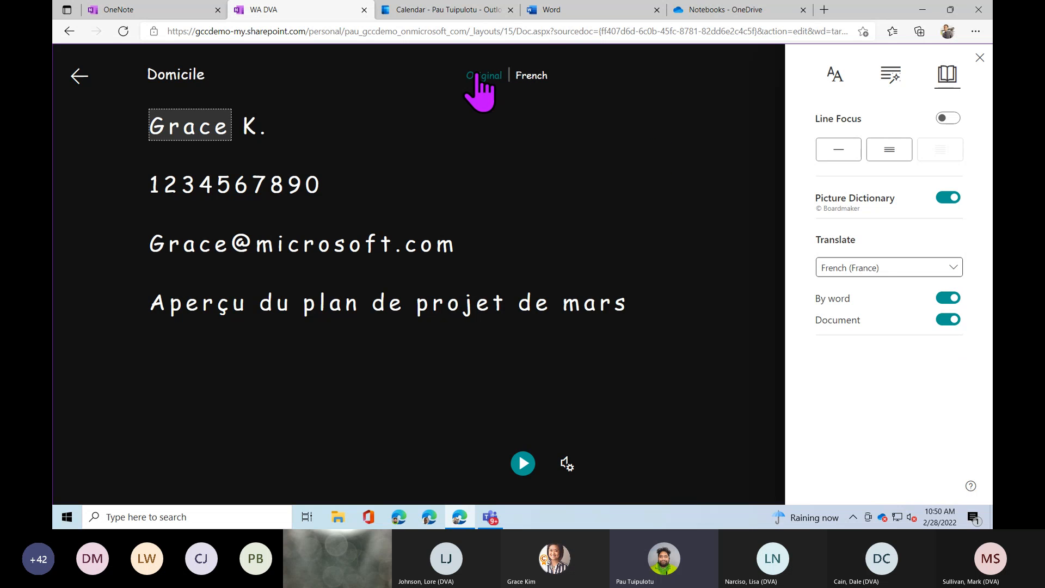
left_click(980, 58)
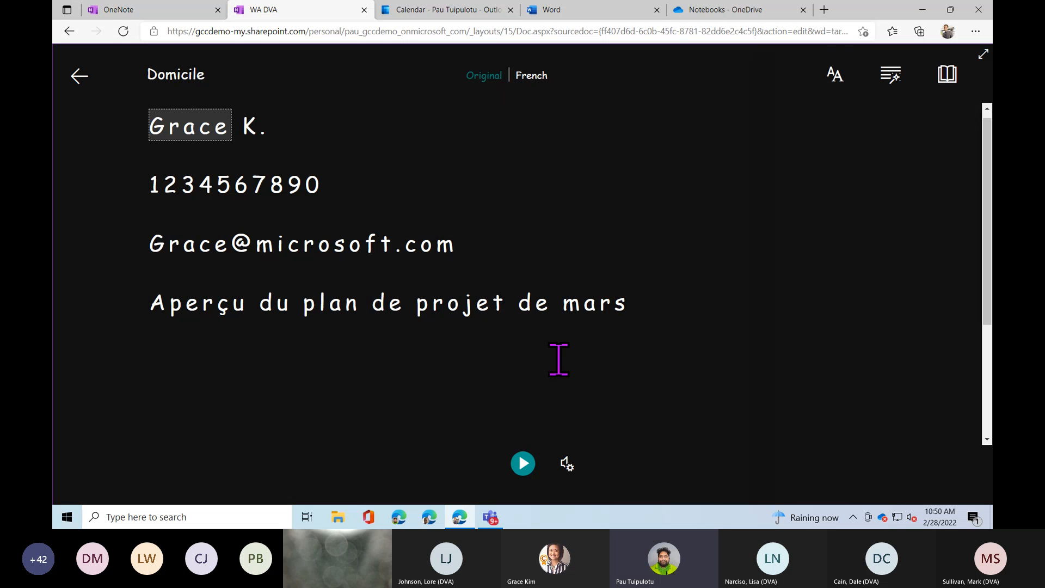
left_click(524, 464)
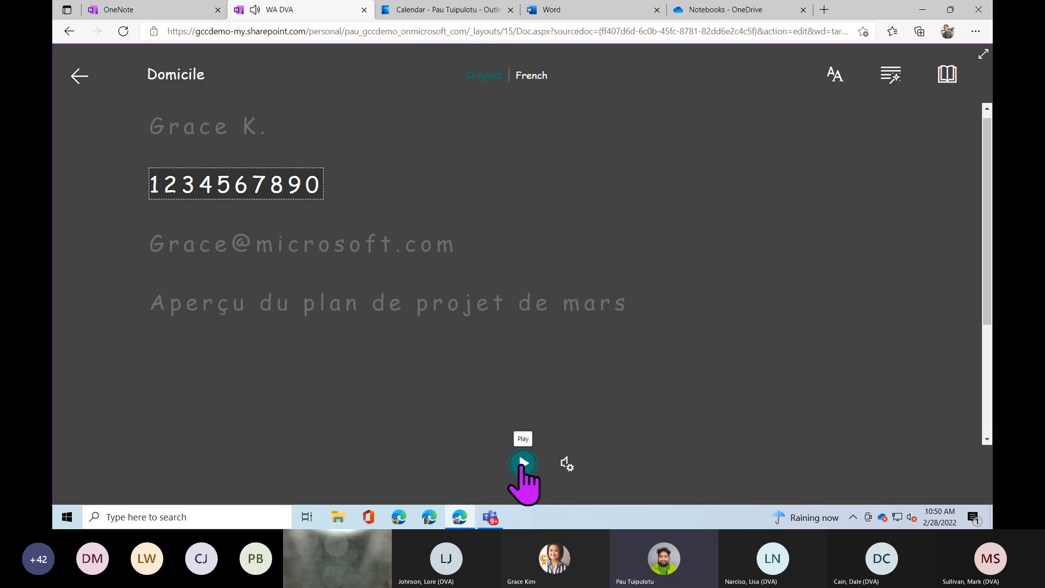
left_click(522, 464)
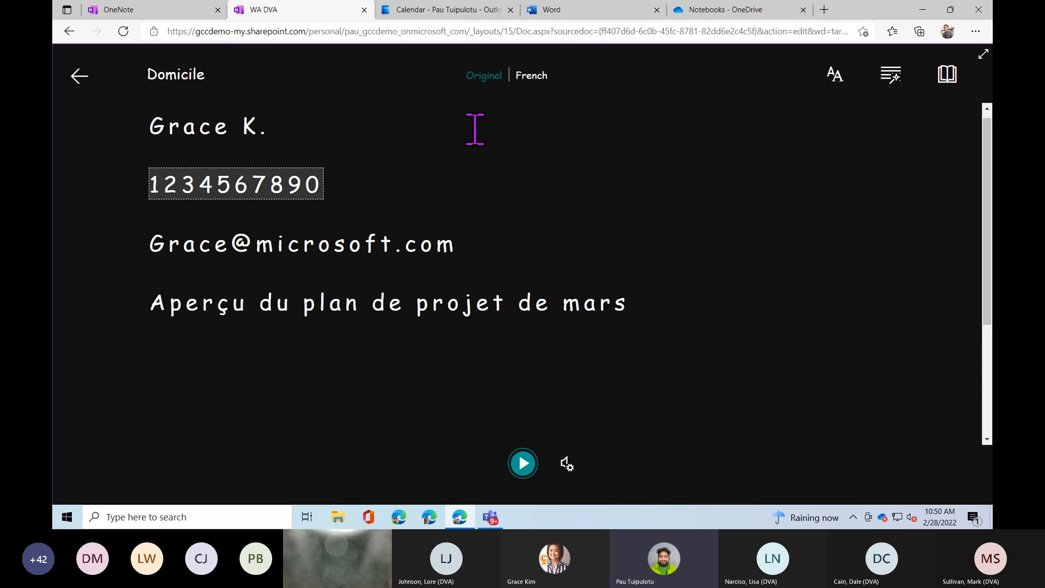
key("ctrl")
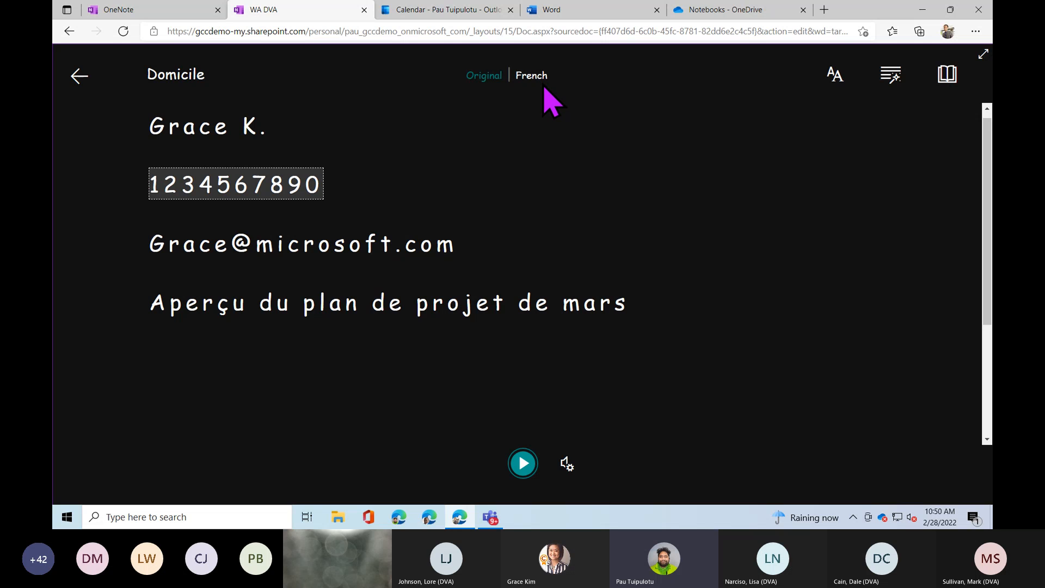
left_click(568, 466)
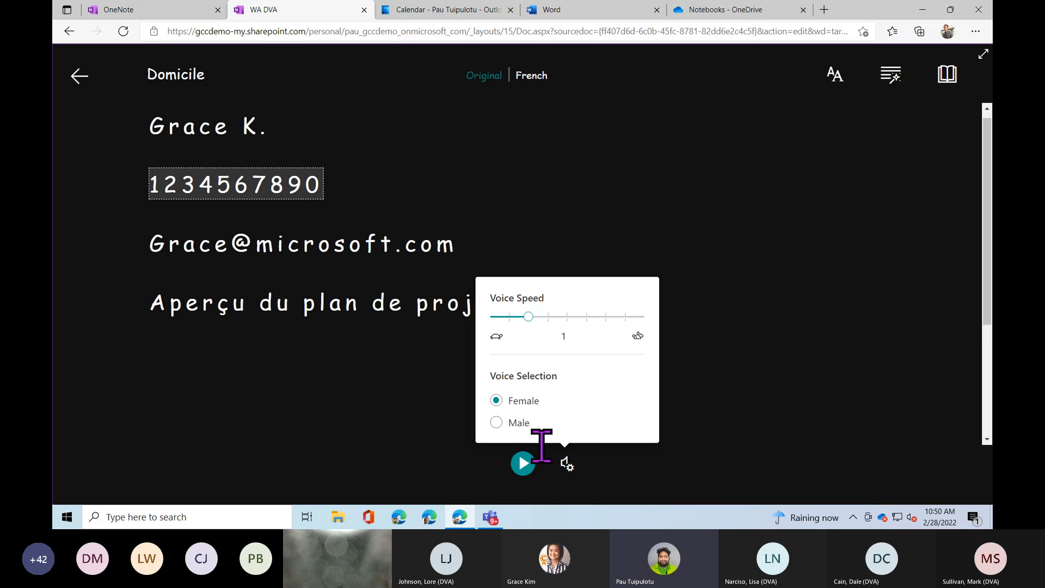
left_click(568, 466)
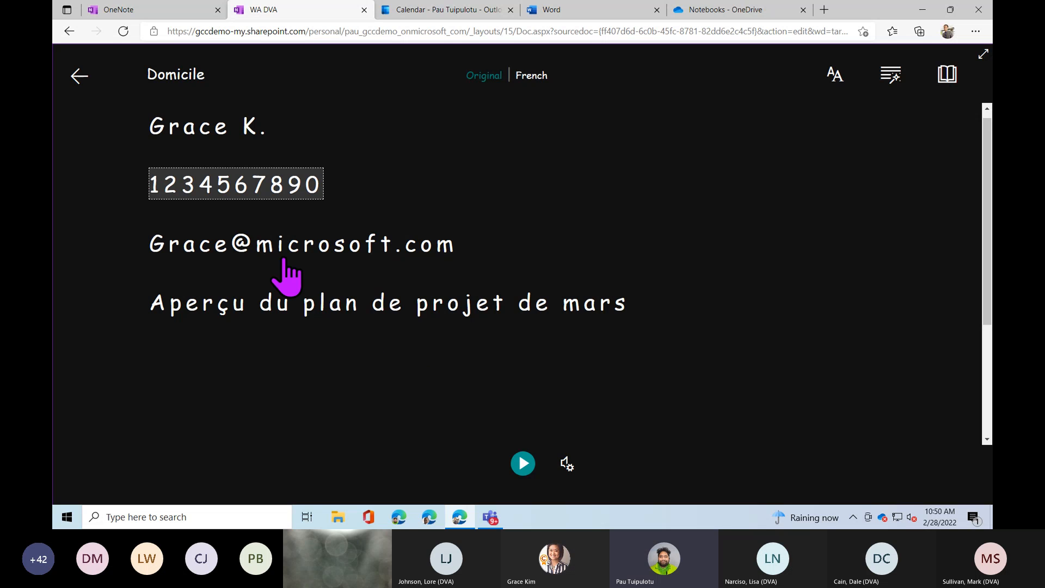
Return from Immersive Reader to the Home page and zoom it to 150%.
left_click(79, 76)
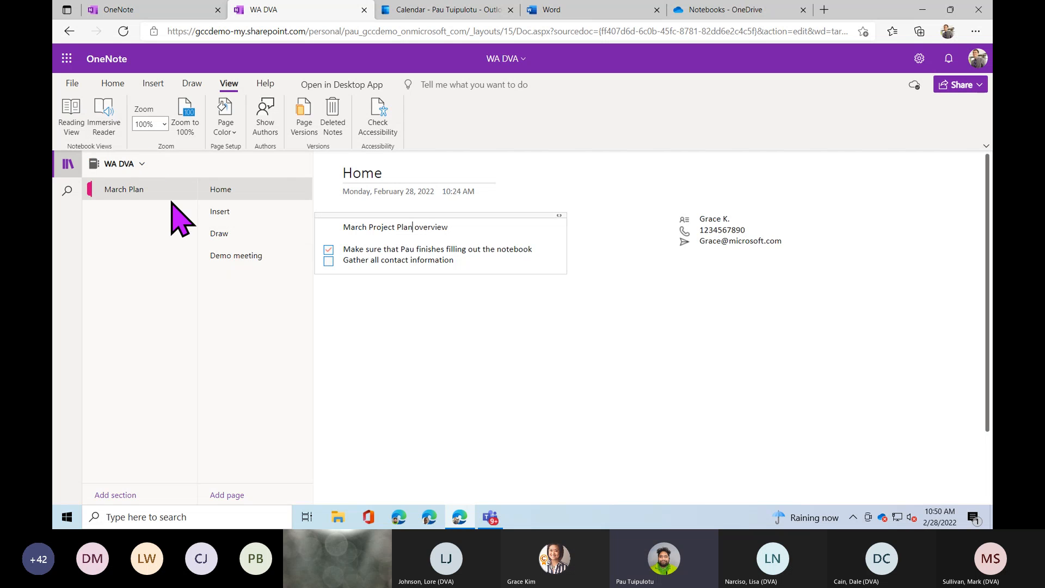
left_click(165, 124)
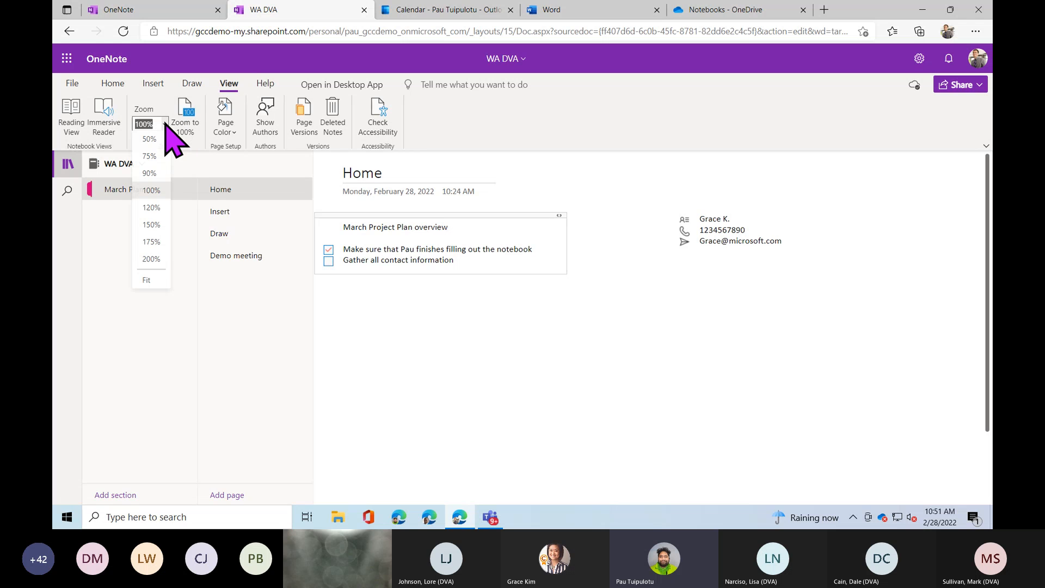
left_click(159, 229)
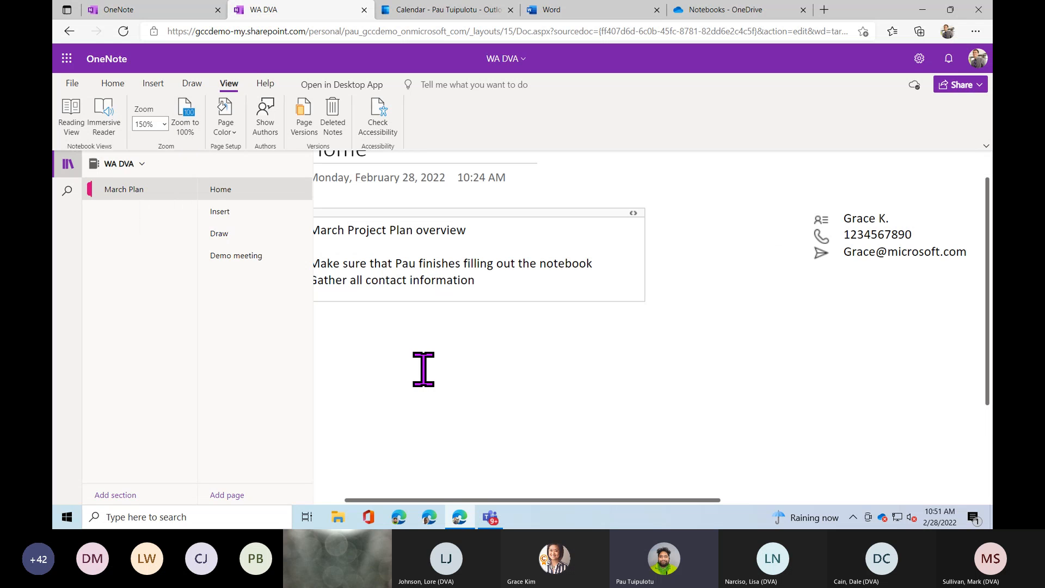
Give the Home page a light cyan background colour.
left_click_drag(404, 499, 377, 500)
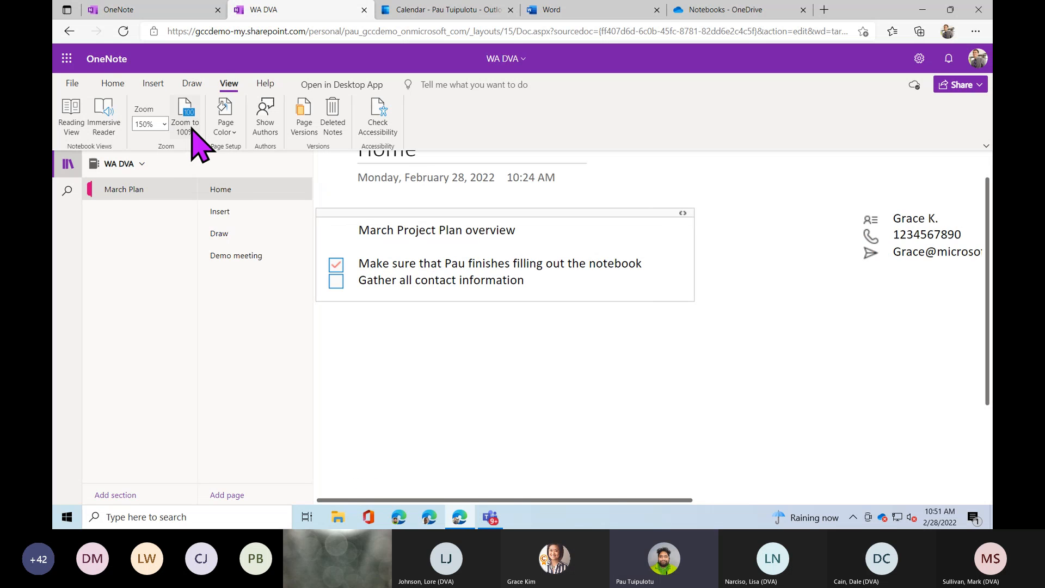
left_click(233, 133)
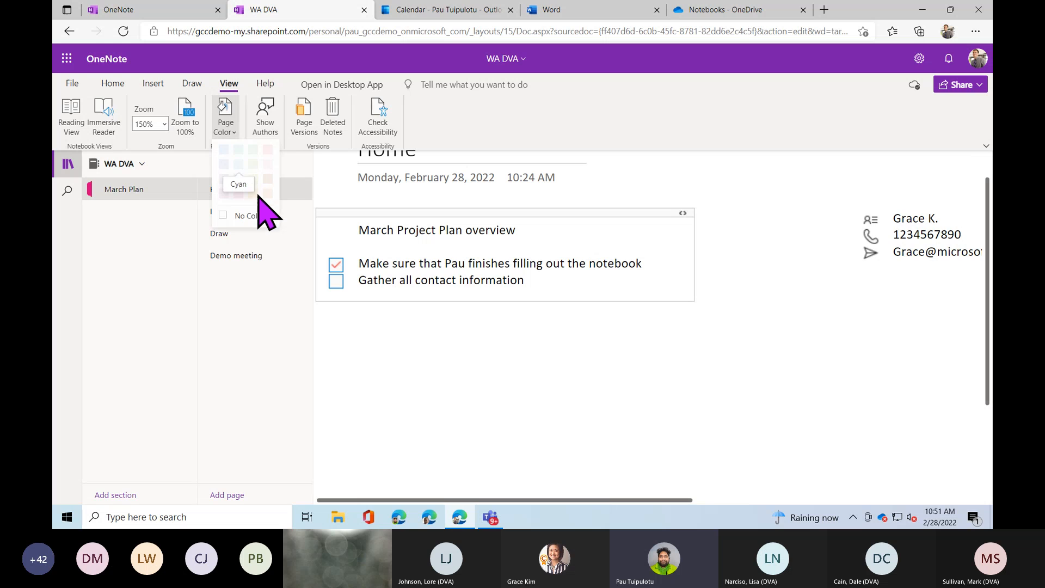
left_click(234, 163)
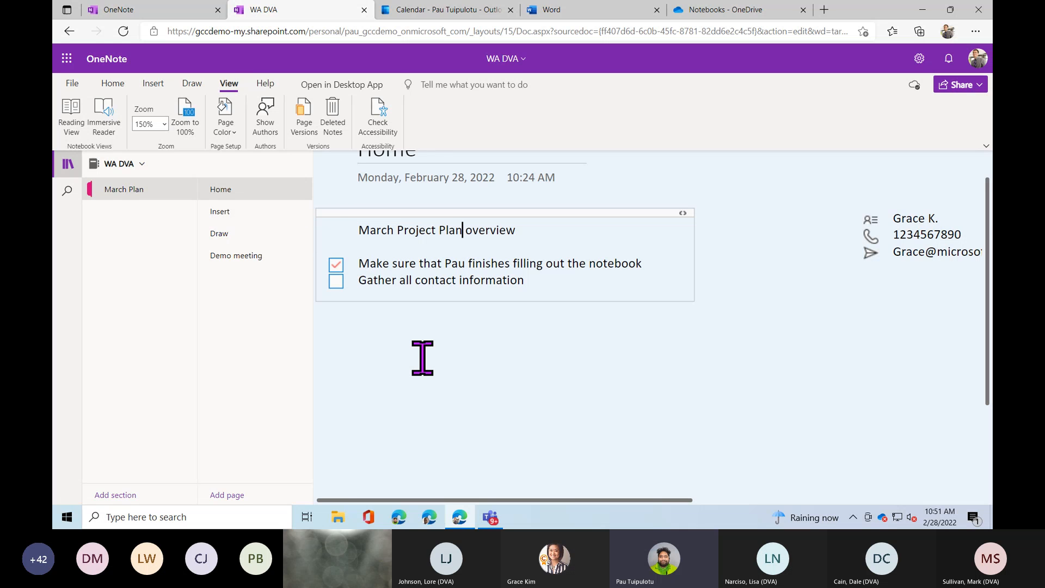
Turn on Show Authors and scroll sideways to check the author labels on the Home page.
left_click(273, 133)
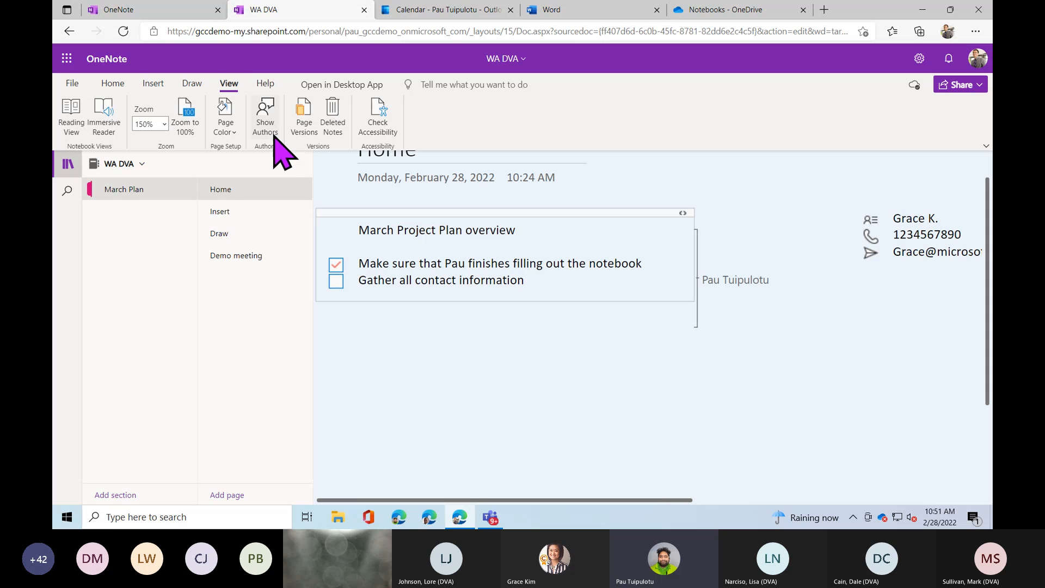
left_click(274, 133)
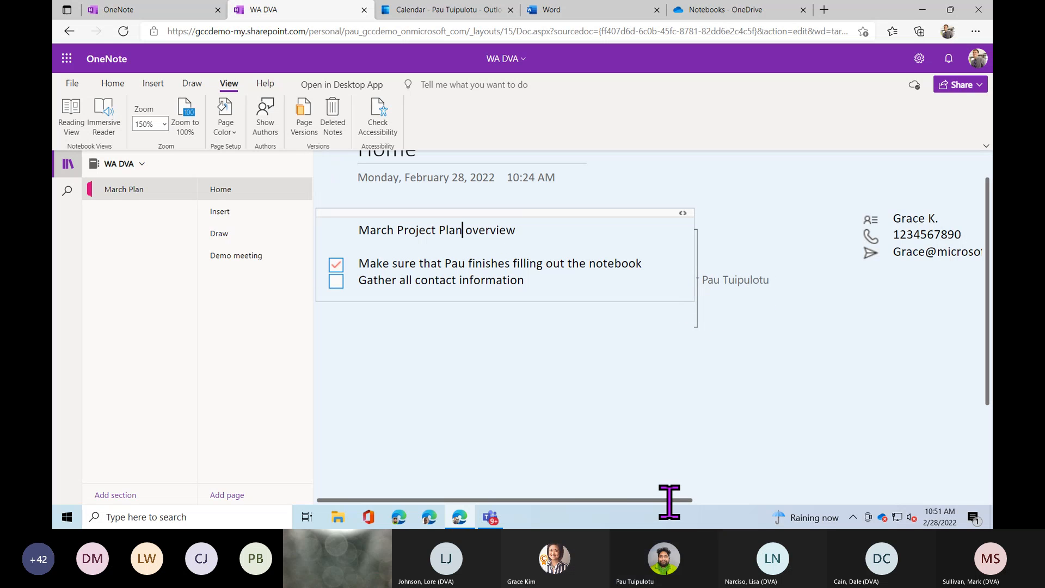
left_click_drag(670, 500, 789, 500)
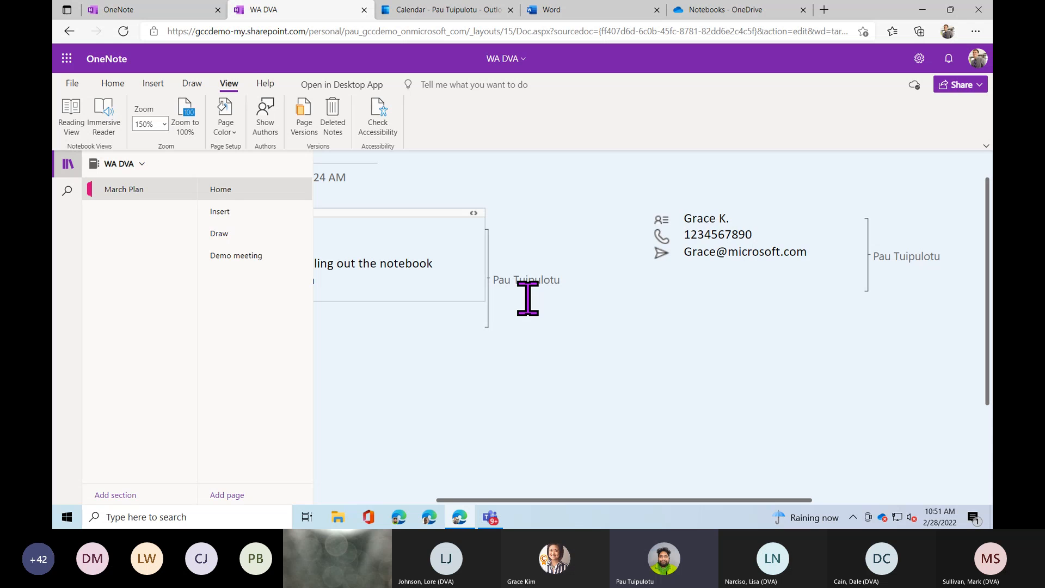
left_click_drag(555, 499, 430, 465)
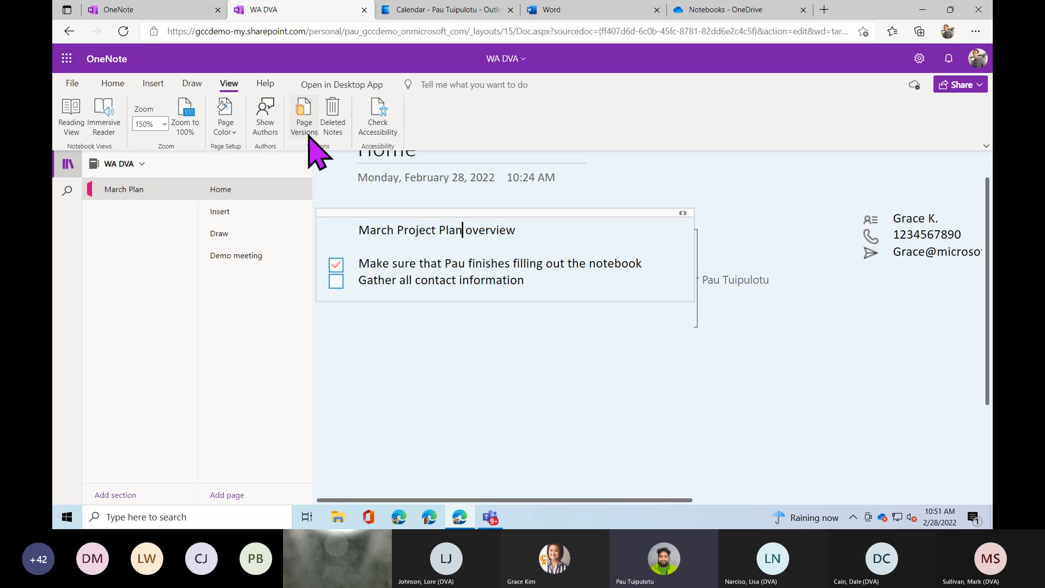
List the Insert page's saved versions and review Version 3.
left_click(301, 116)
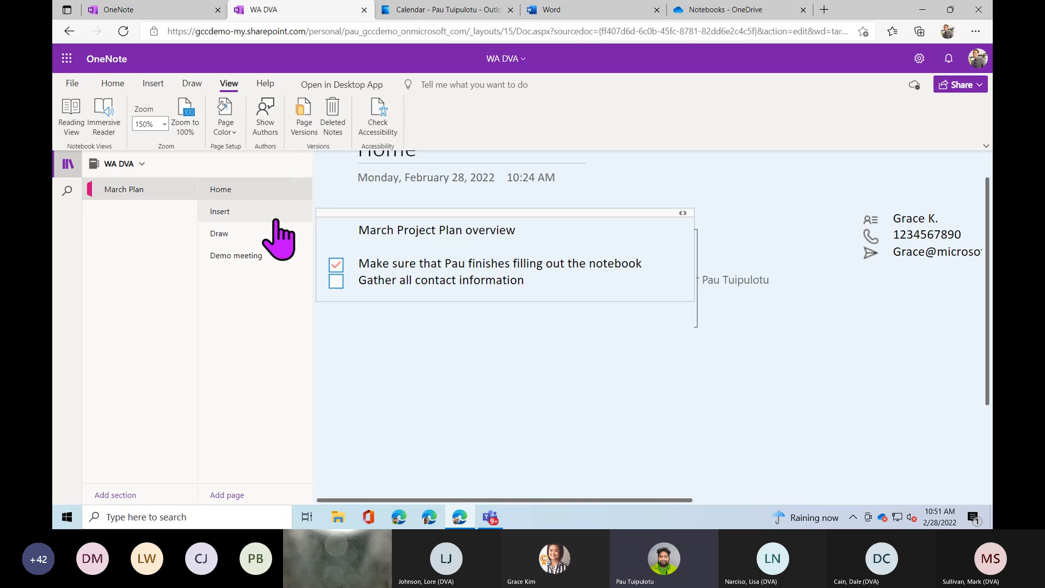
left_click(280, 214)
left_click(305, 135)
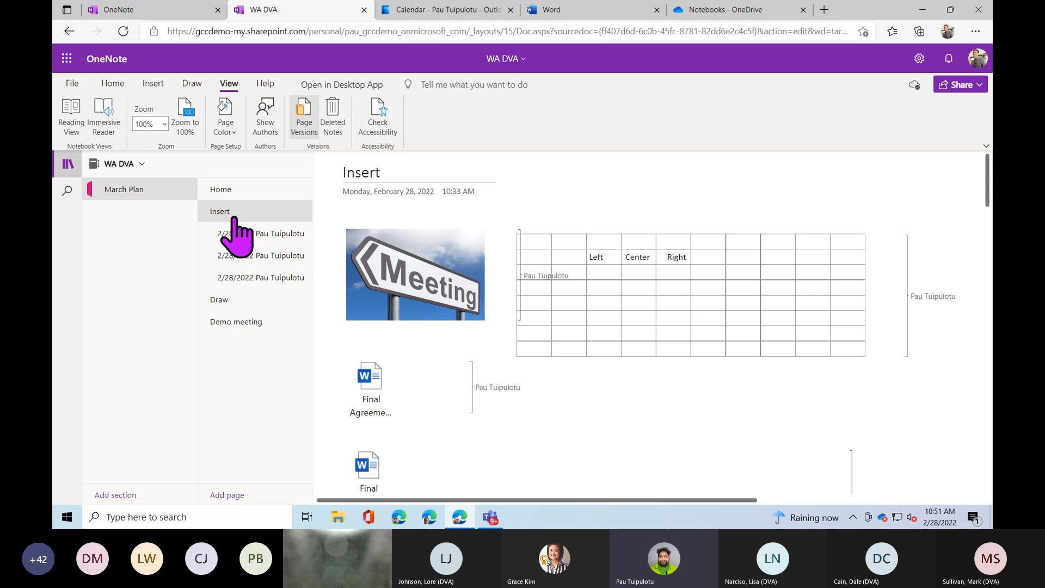
left_click(274, 234)
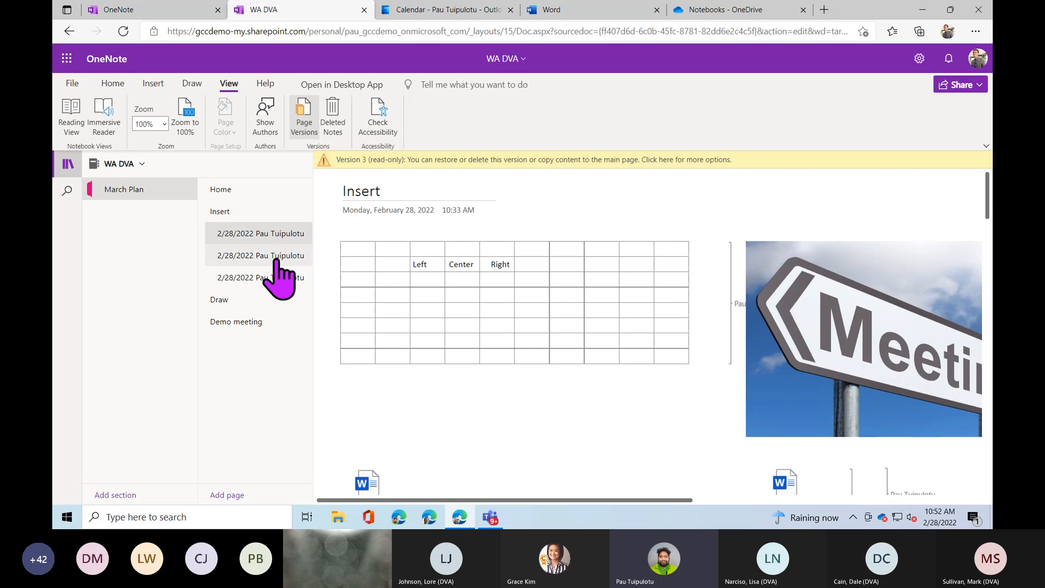
scroll(391, 304, "down", 2)
scroll(395, 316, "down", 4)
scroll(395, 321, "up", 5)
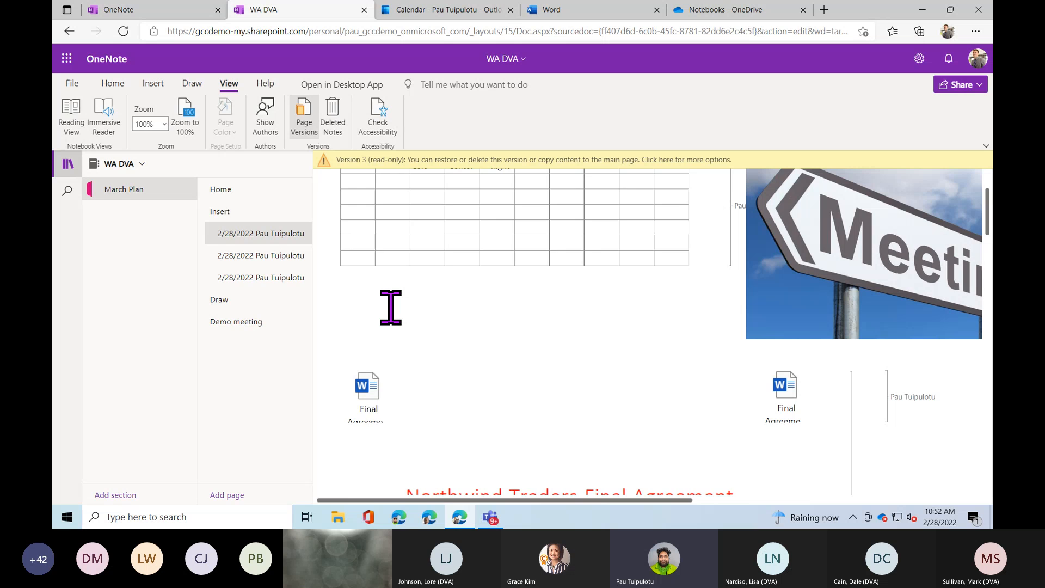
left_click(279, 235)
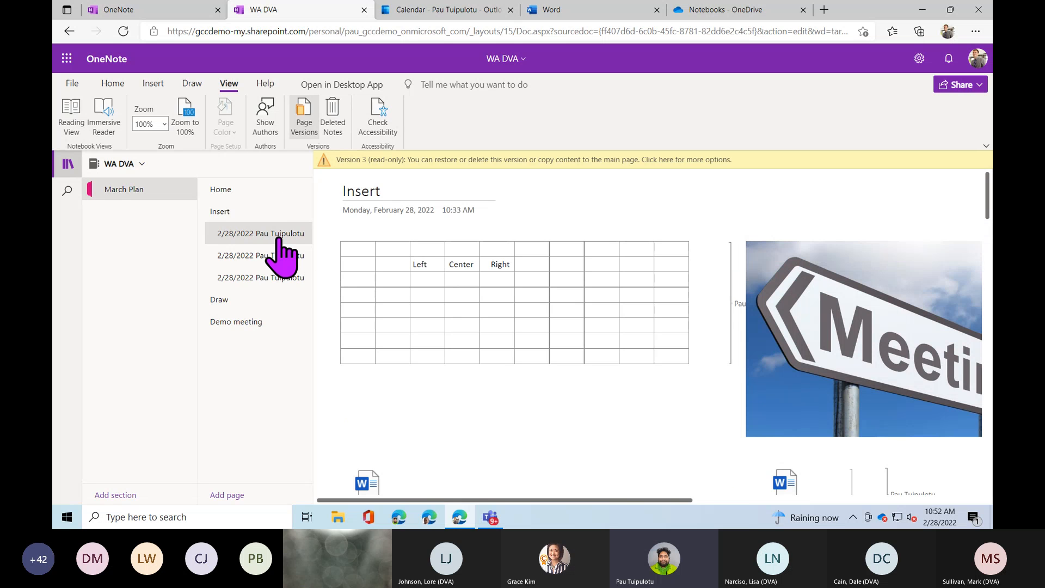
Review Version 2, including its Word attachment, and Version 1 of the Insert page.
left_click(282, 256)
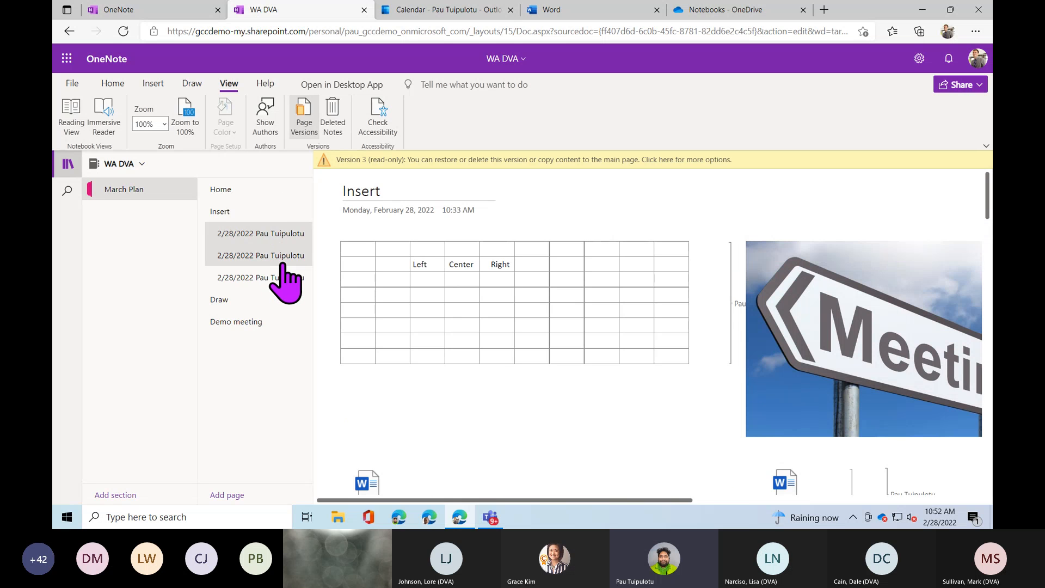
scroll(359, 305, "down", 5)
scroll(359, 305, "up", 2)
scroll(356, 299, "up", 2)
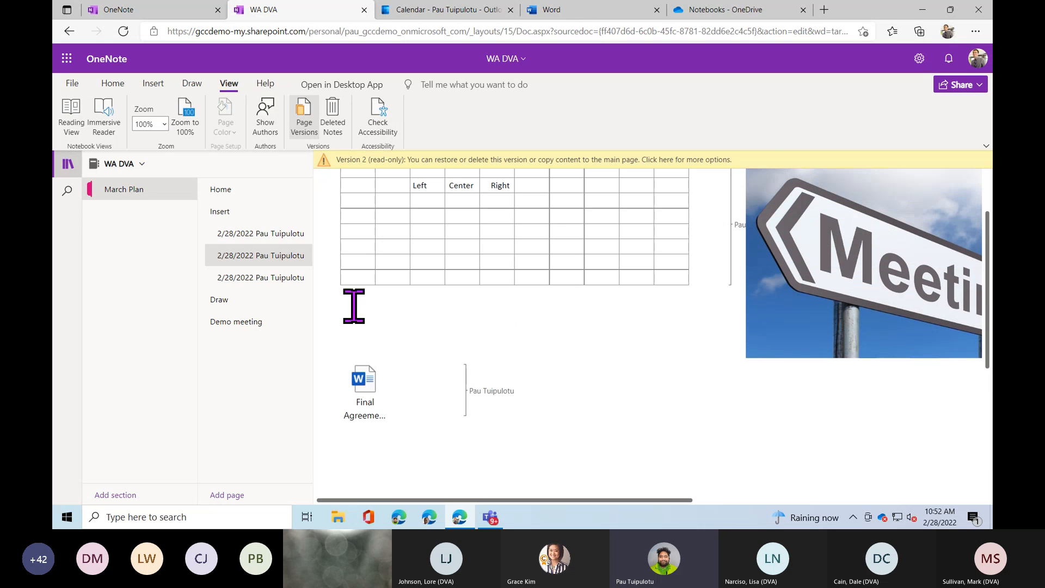
left_click(359, 404)
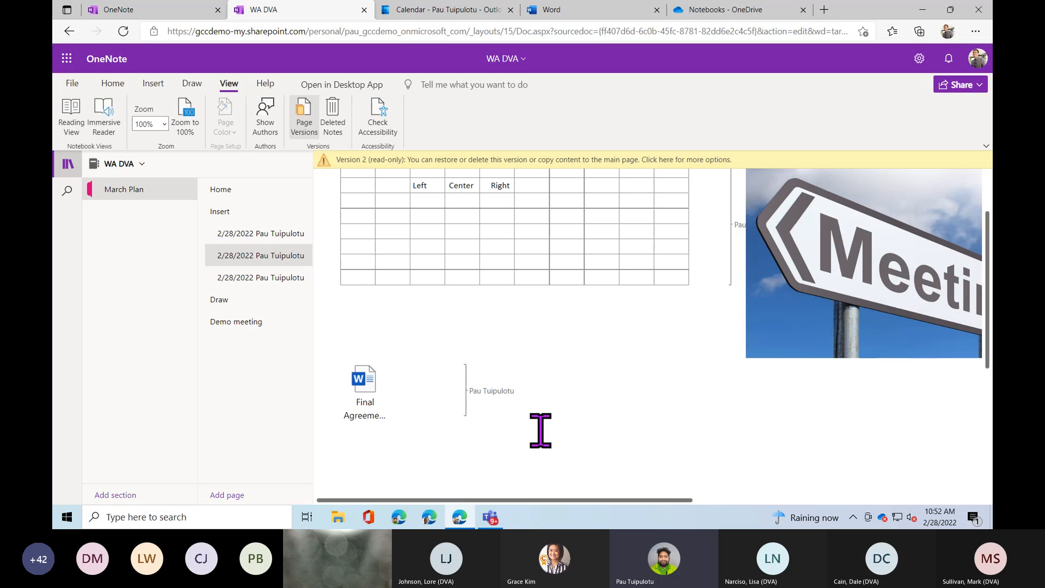
left_click(262, 278)
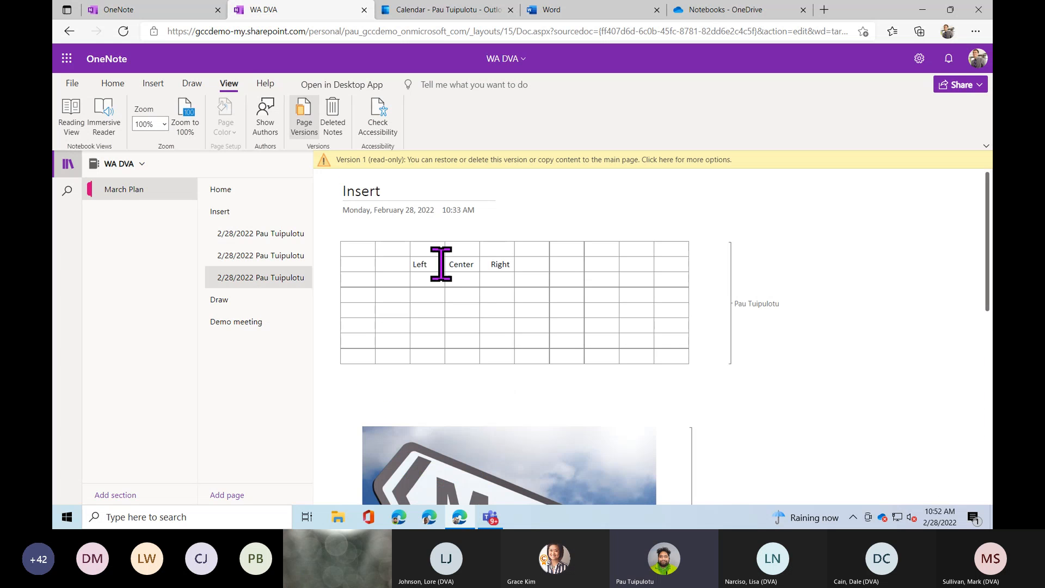
scroll(606, 373, "down", 2)
scroll(610, 381, "down", 2)
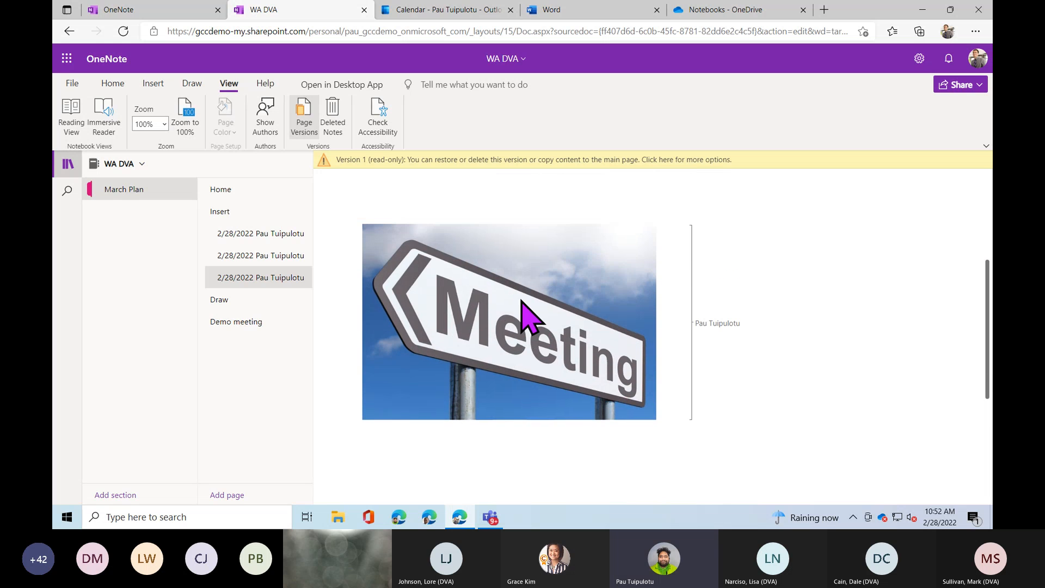
scroll(590, 361, "down", 1)
scroll(590, 361, "up", 4)
scroll(583, 348, "up", 1)
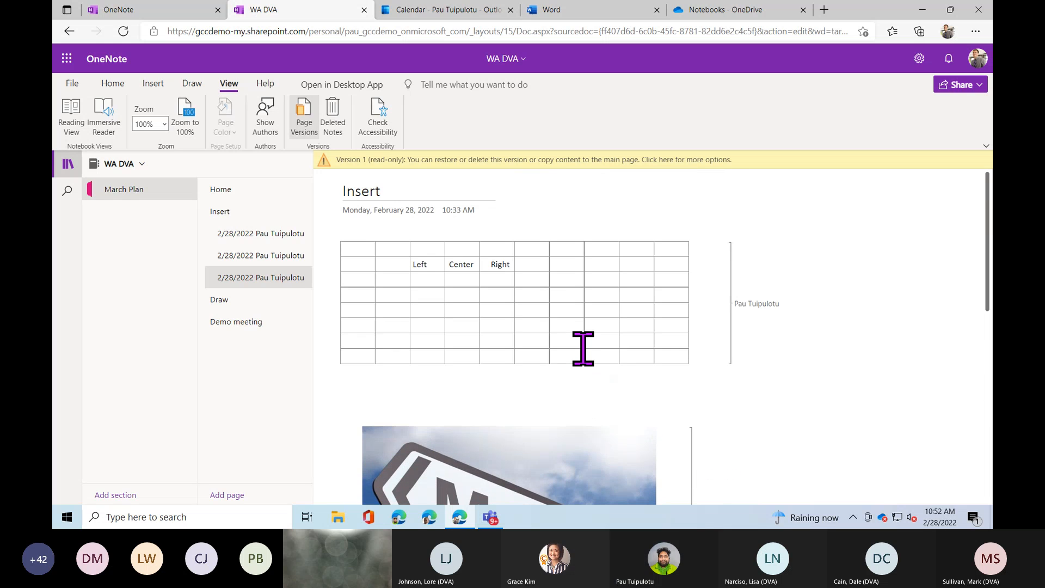
Permanently delete two older versions of the Insert page.
left_click(692, 160)
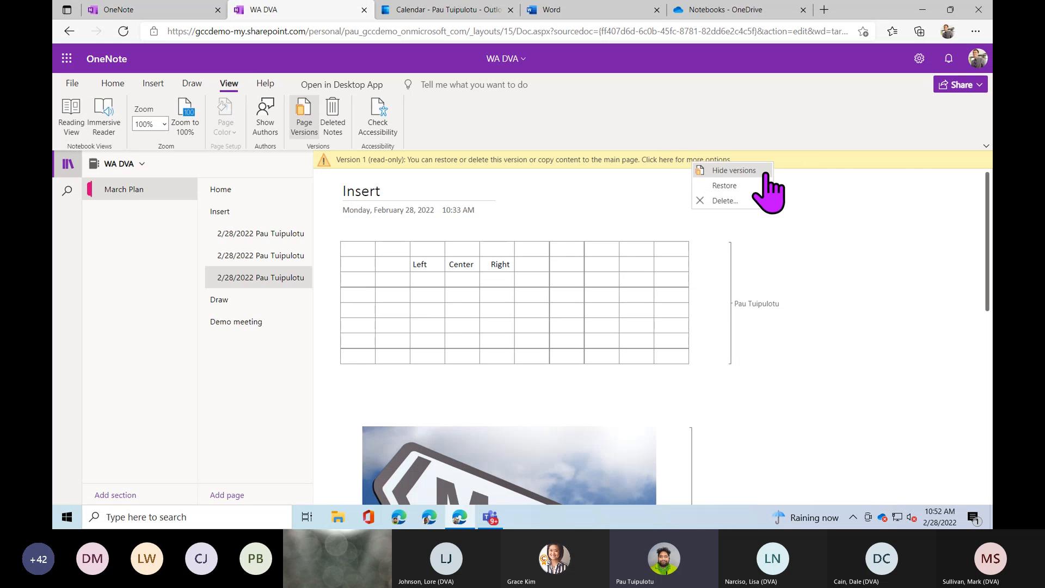
left_click(739, 201)
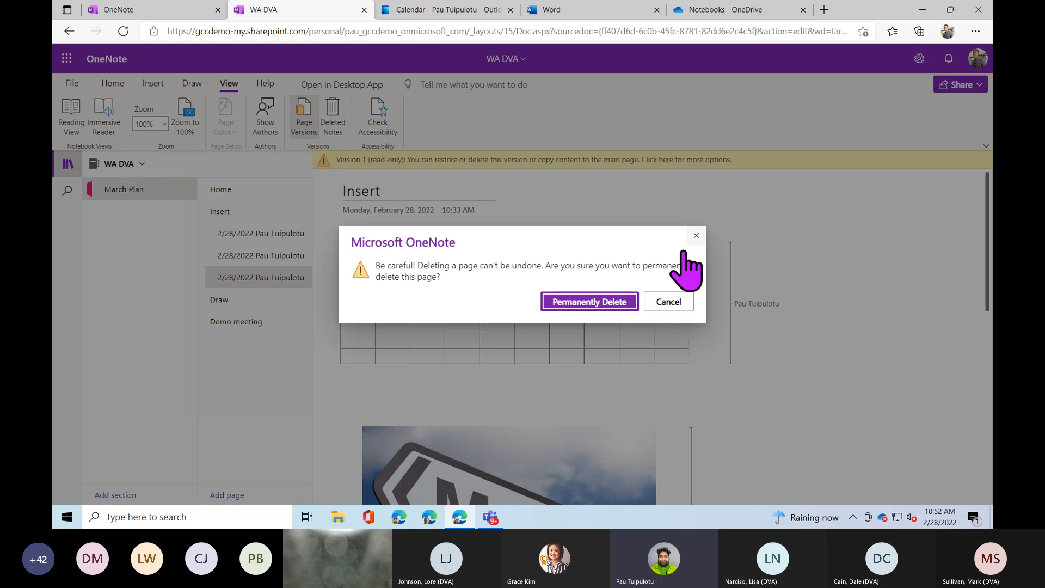
left_click(620, 301)
left_click(261, 256)
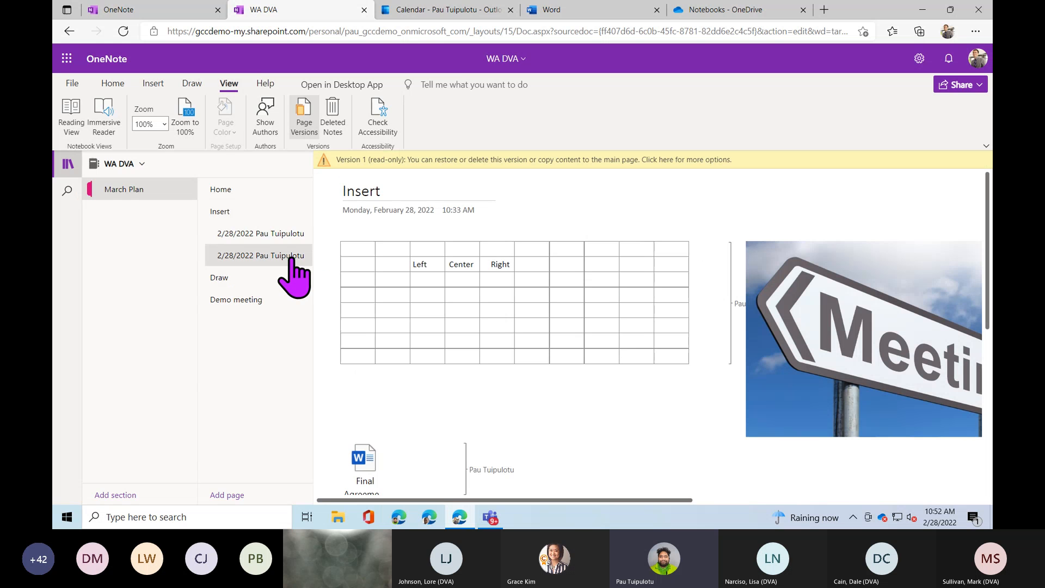
left_click(653, 160)
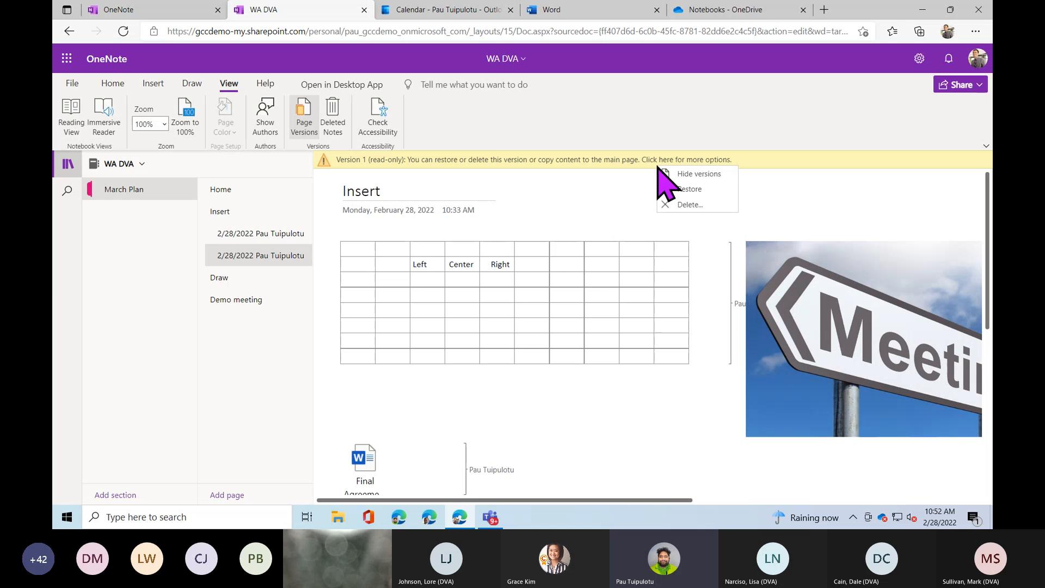
left_click(689, 205)
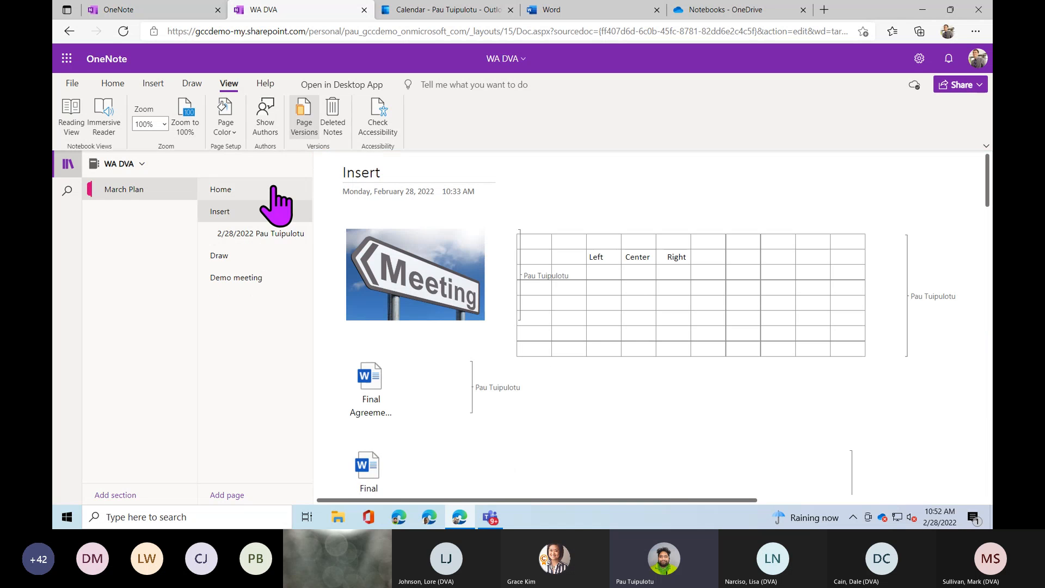
Hide page version history and briefly check the Deleted Notes view.
left_click(302, 126)
left_click(338, 130)
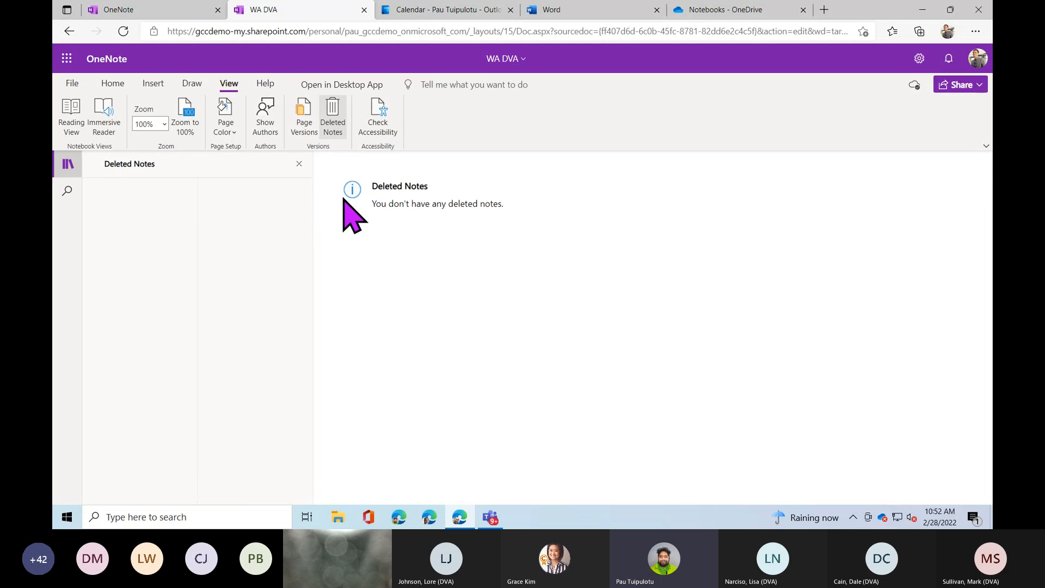
left_click(313, 136)
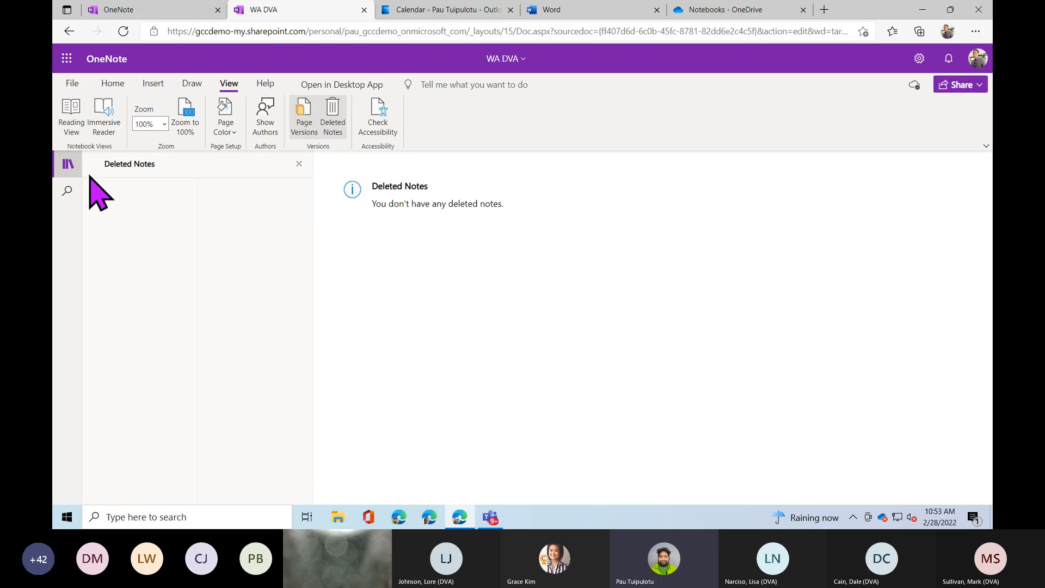
left_click(334, 130)
Delete the Draw page from March Plan.
left_click(272, 258)
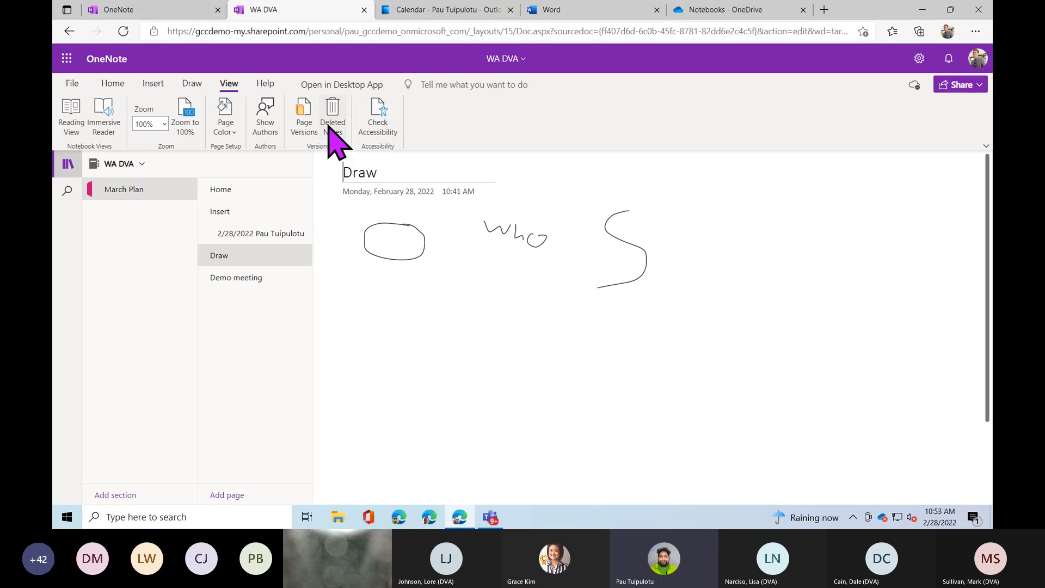
right_click(275, 256)
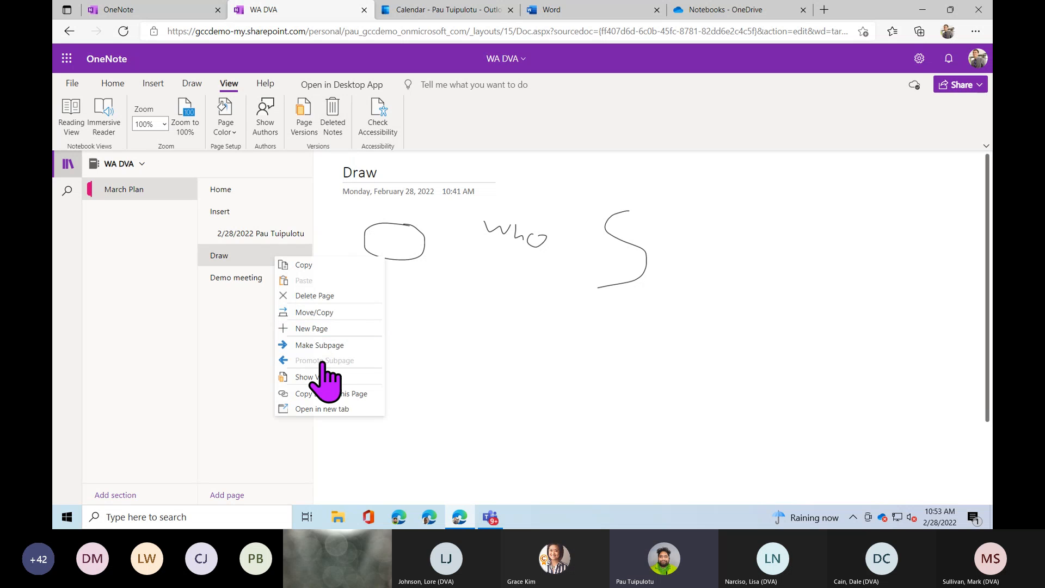
left_click(329, 296)
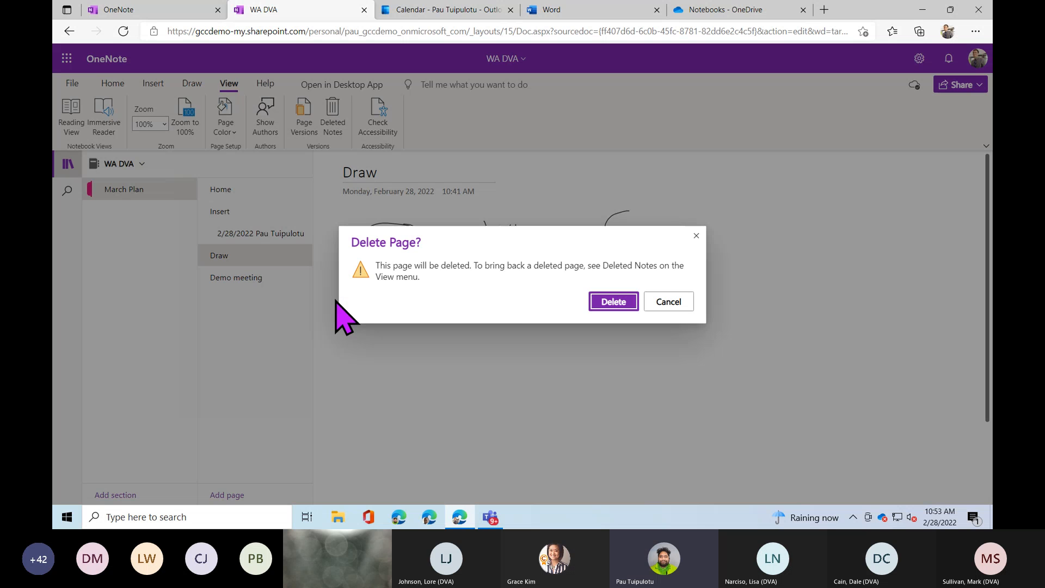
left_click(605, 302)
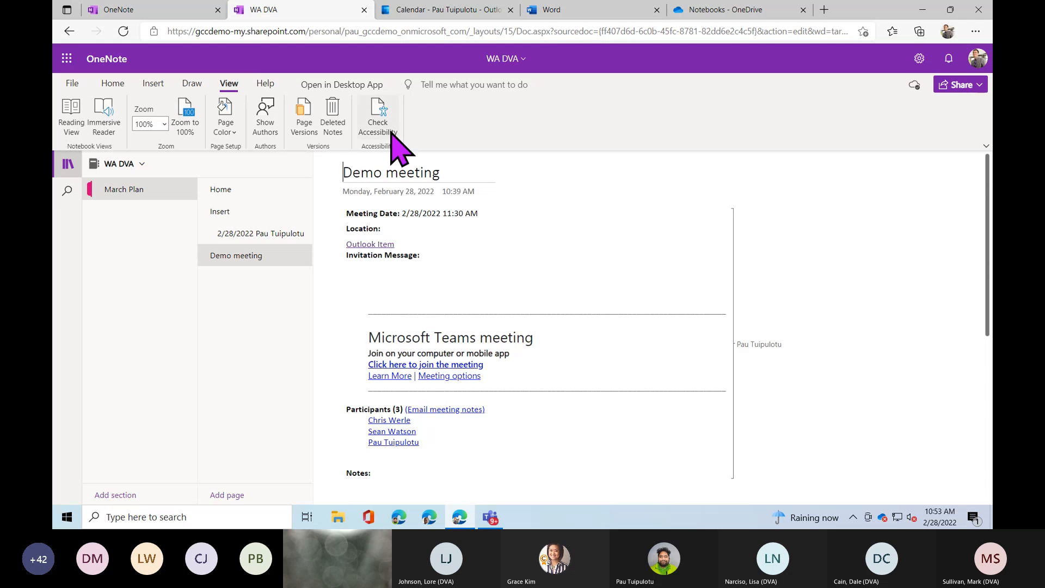
Open Deleted Notes from the View ribbon and look through Deleted Pages.
left_click(332, 124)
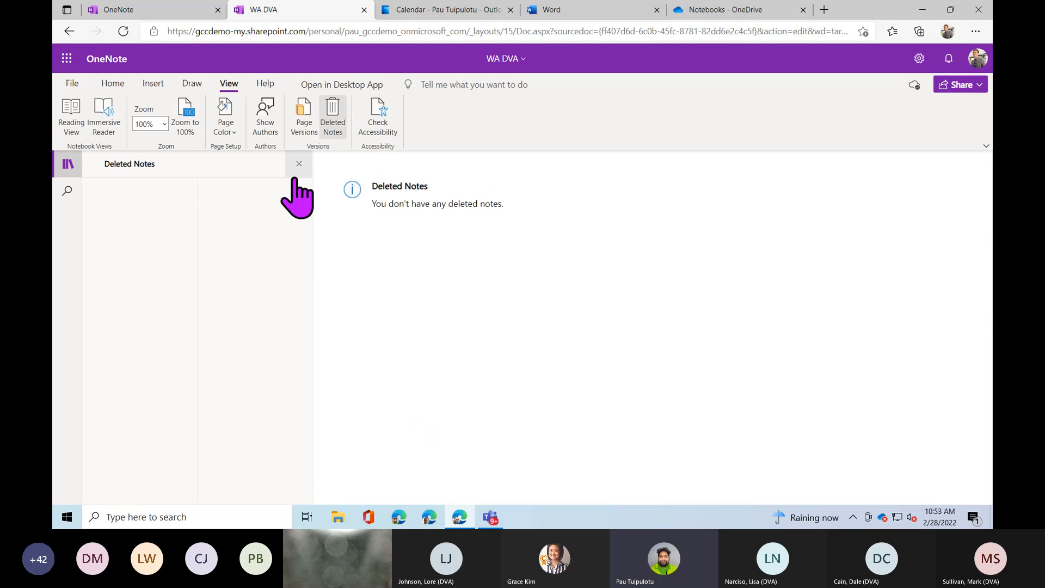
left_click(124, 32)
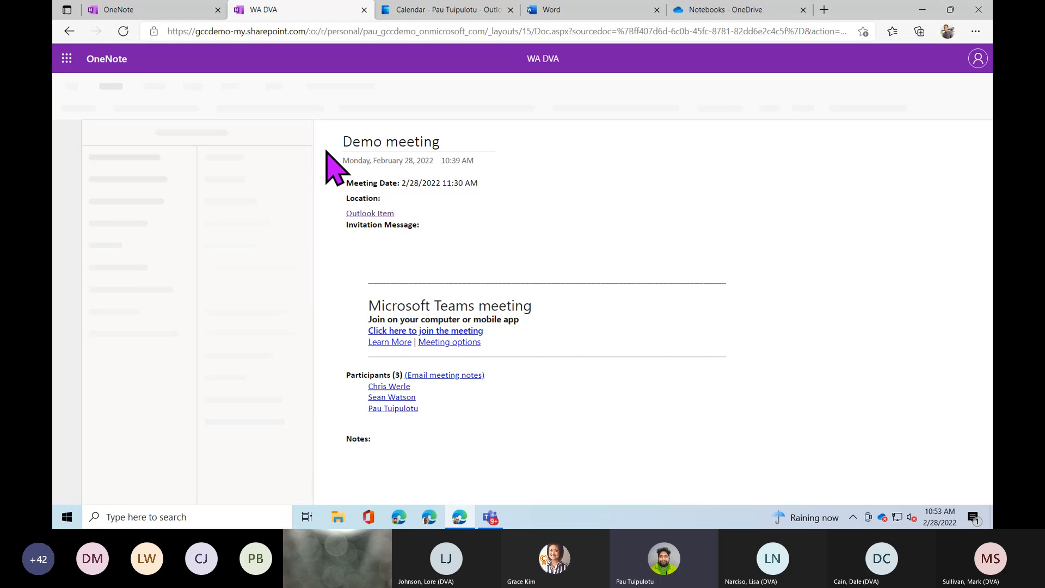
left_click(229, 83)
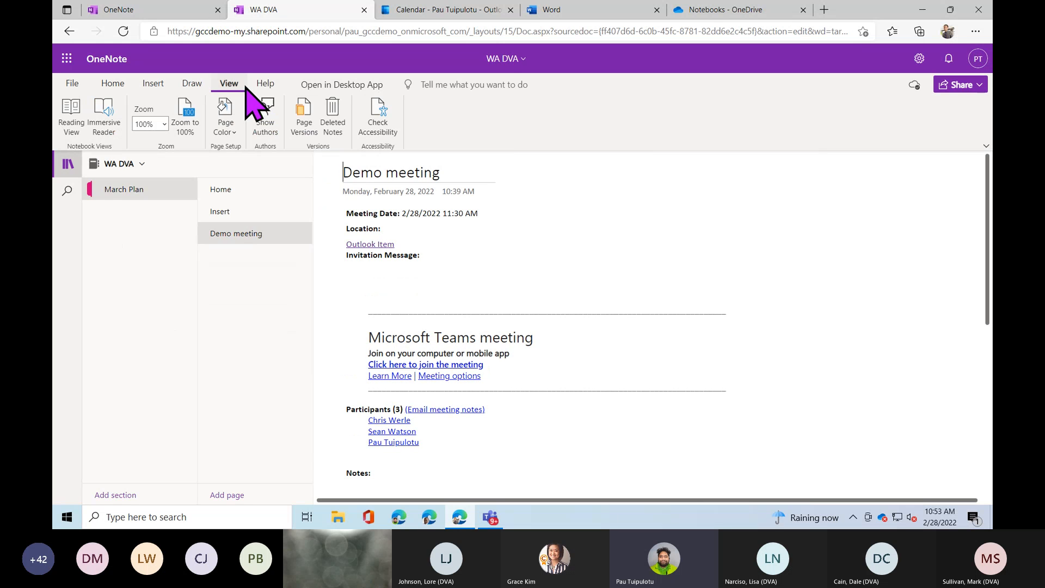
left_click(332, 121)
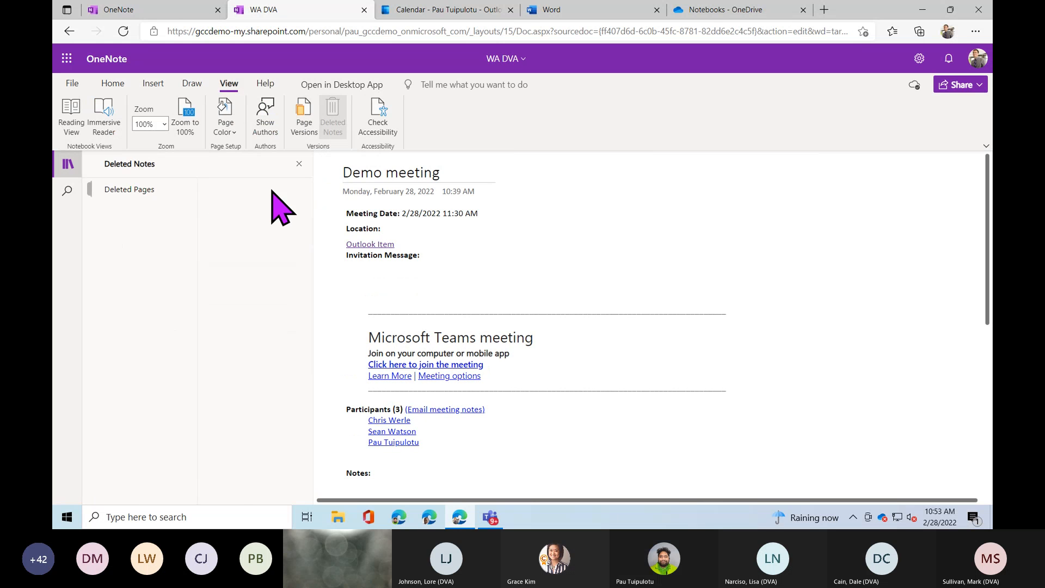
left_click(139, 193)
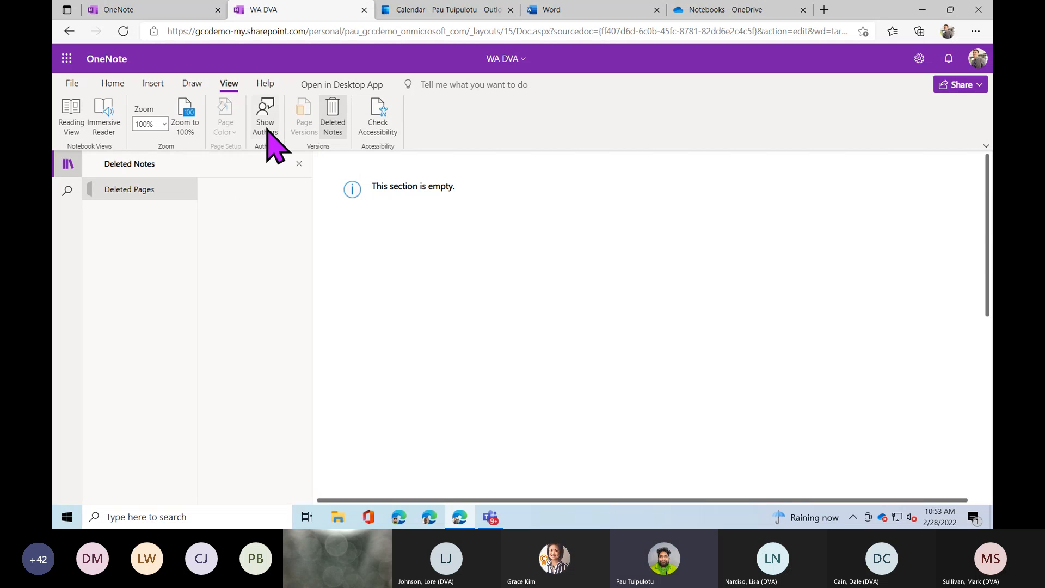
Close the Deleted Notes view to return to the notebook.
left_click(331, 129)
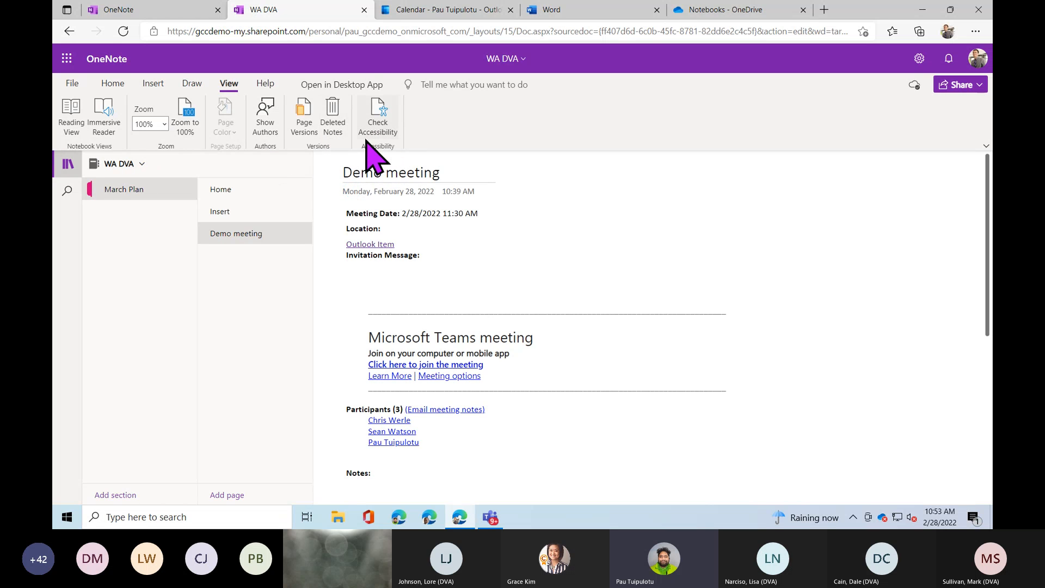
Run Check Accessibility on the Insert page and locate the table and image lacking alt text.
left_click(253, 214)
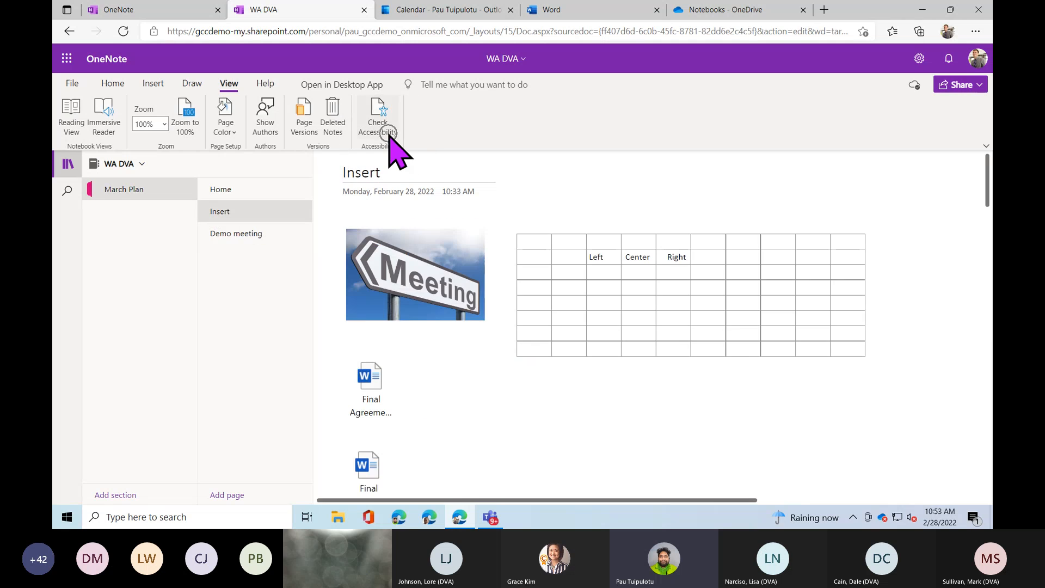
left_click(385, 133)
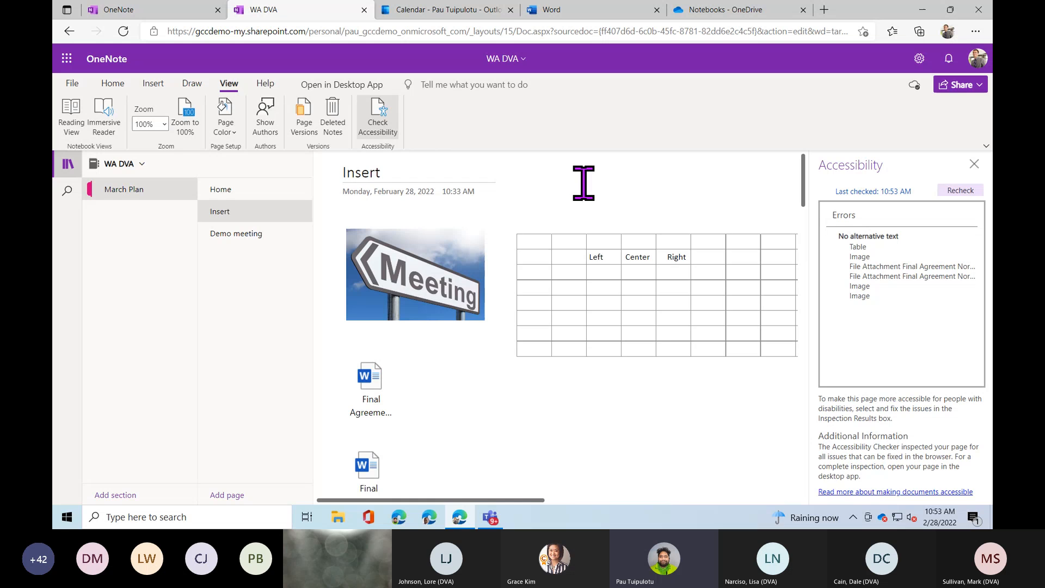
left_click(864, 250)
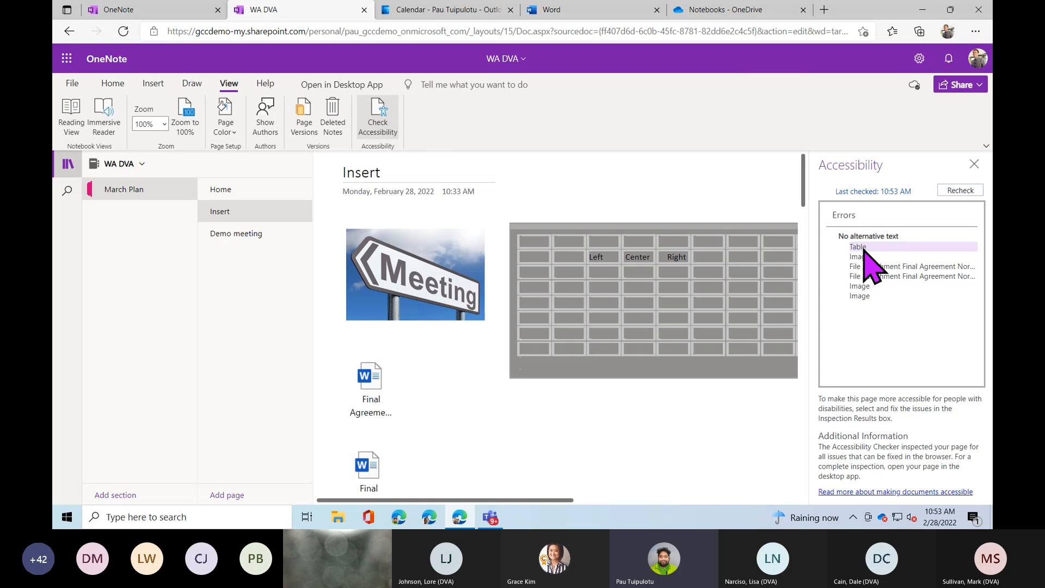
left_click(900, 258)
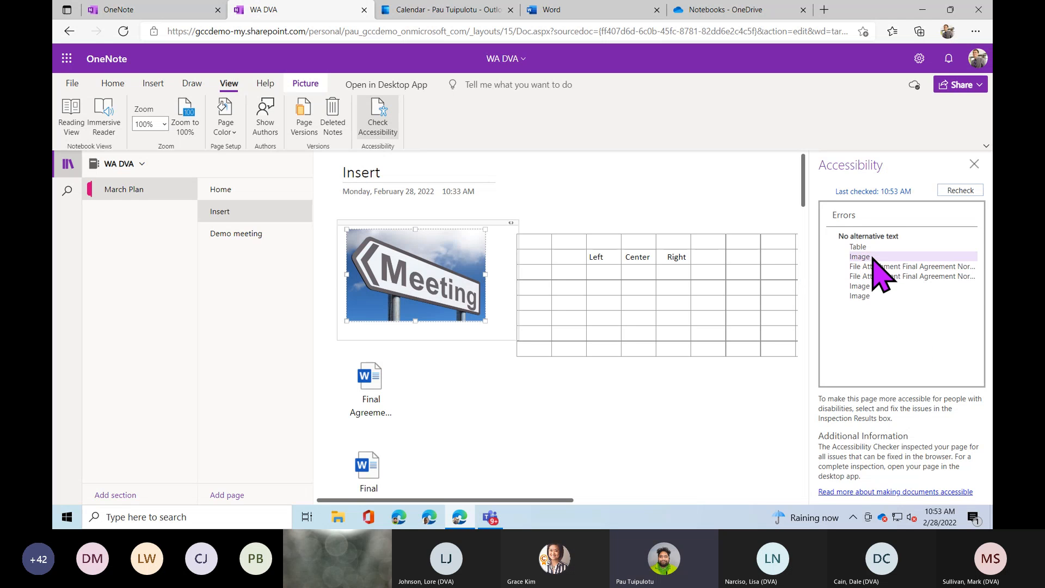
Open the Meeting image's Alt Text dialog, cancel without changes, and close the Accessibility pane.
right_click(430, 260)
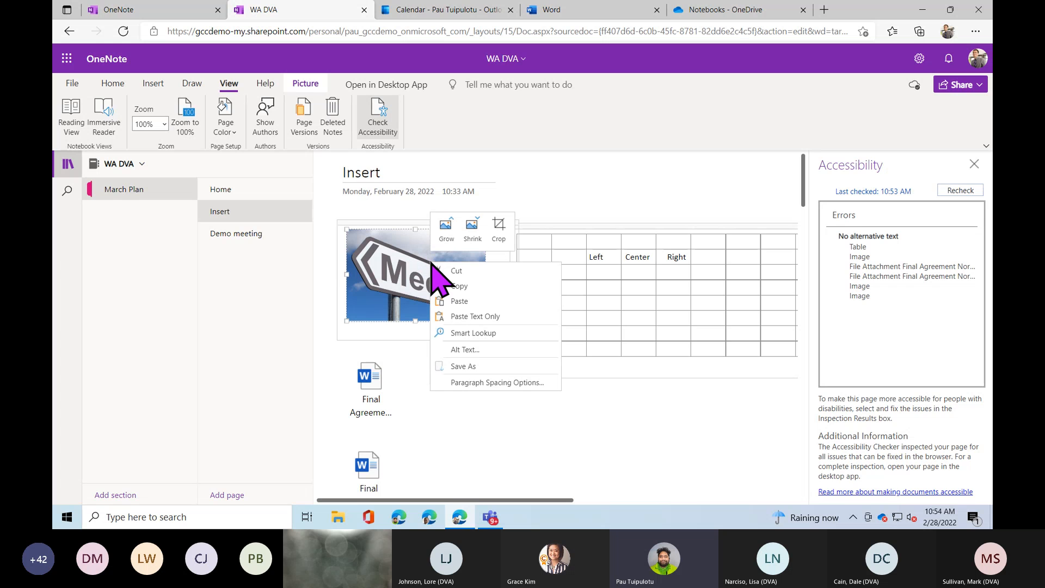
left_click(484, 351)
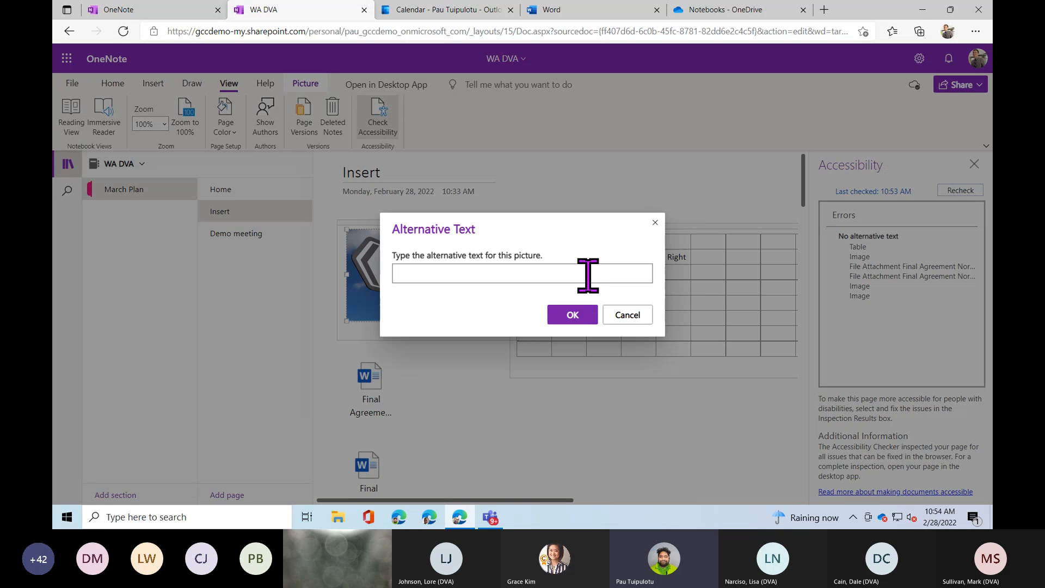
left_click(623, 317)
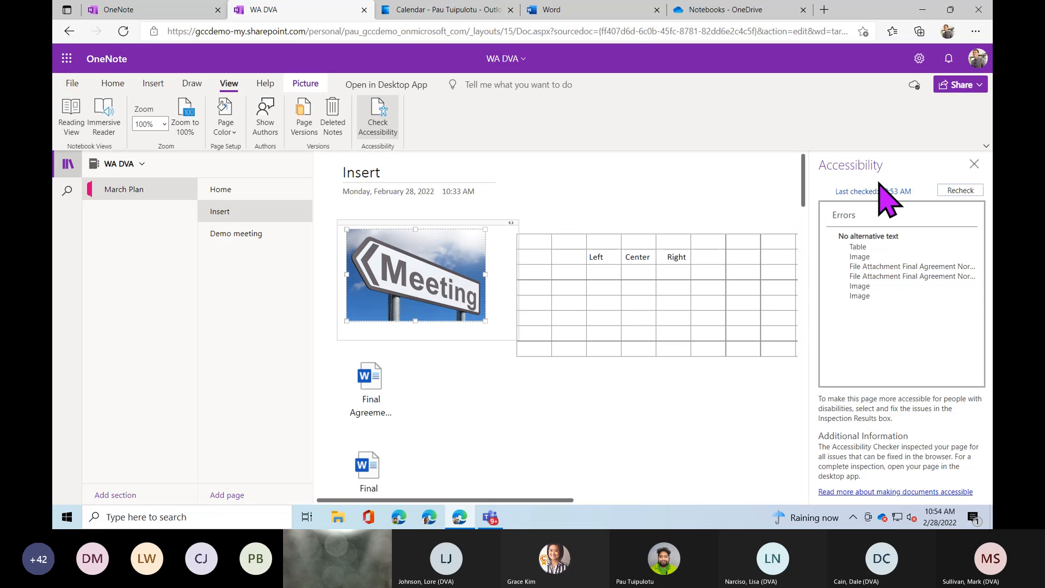
left_click(975, 163)
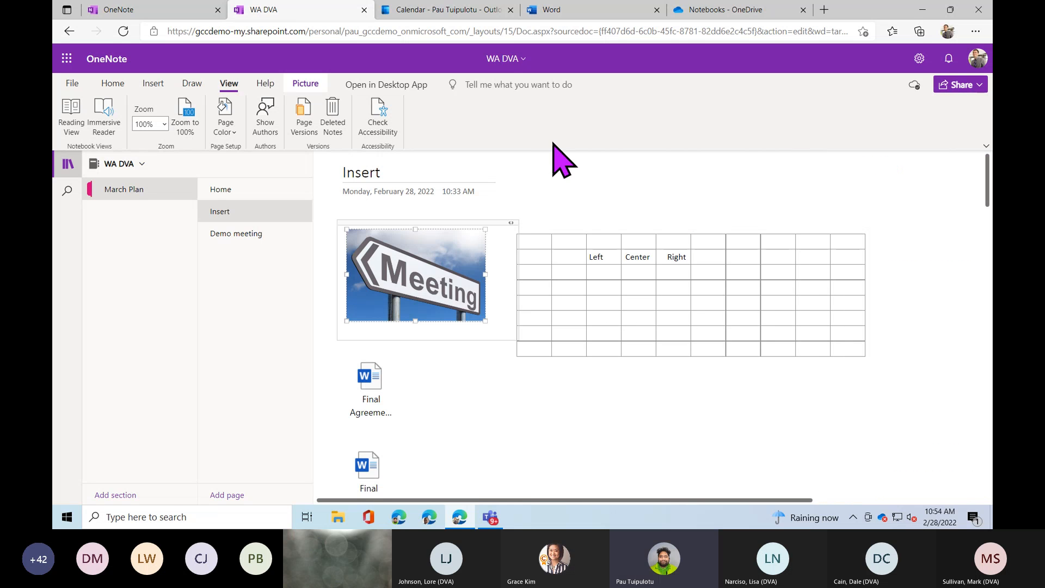
left_click(552, 84)
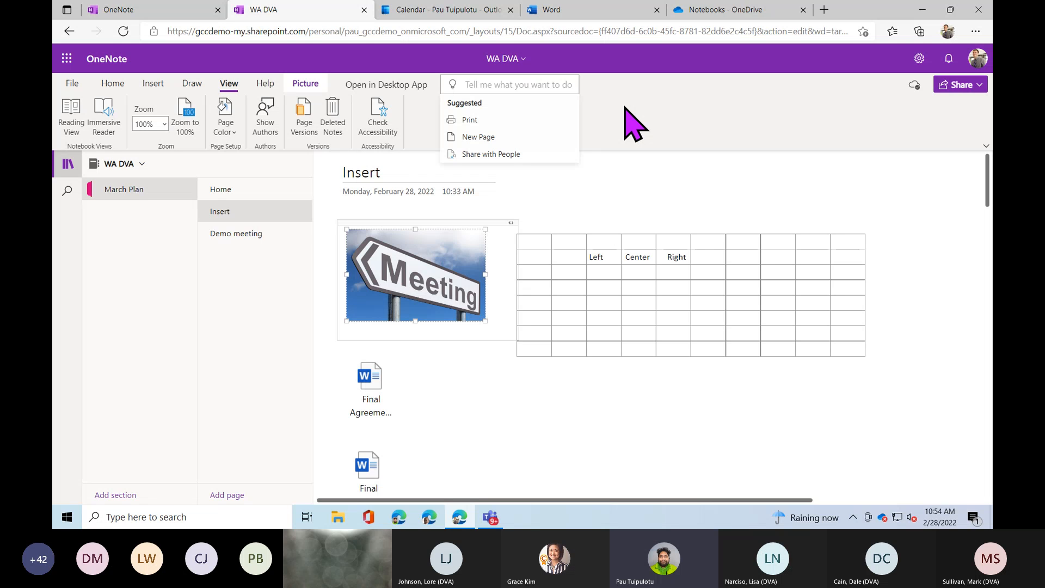
type("font")
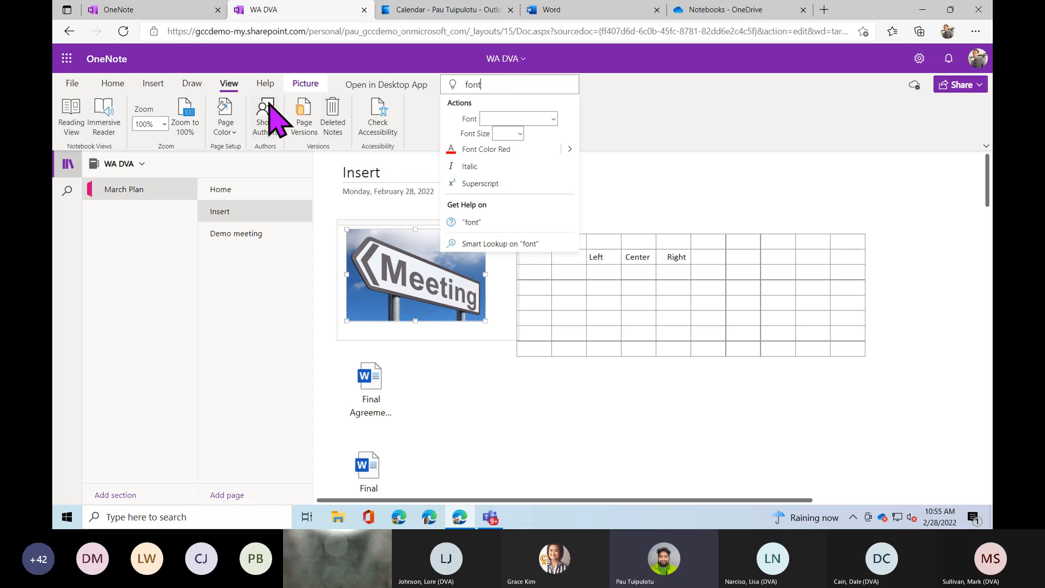
double_click(478, 84)
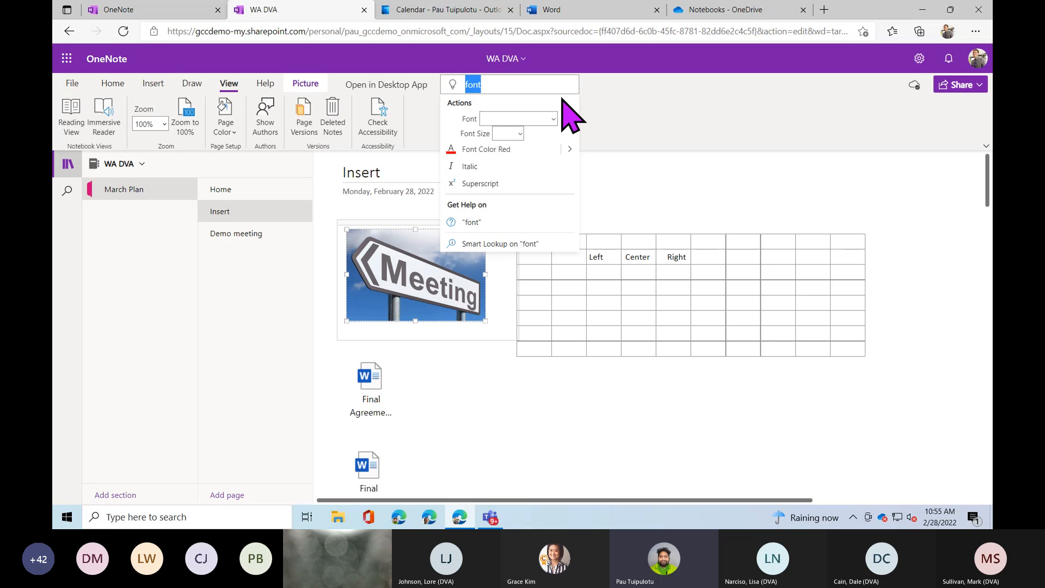
key("BackSpace")
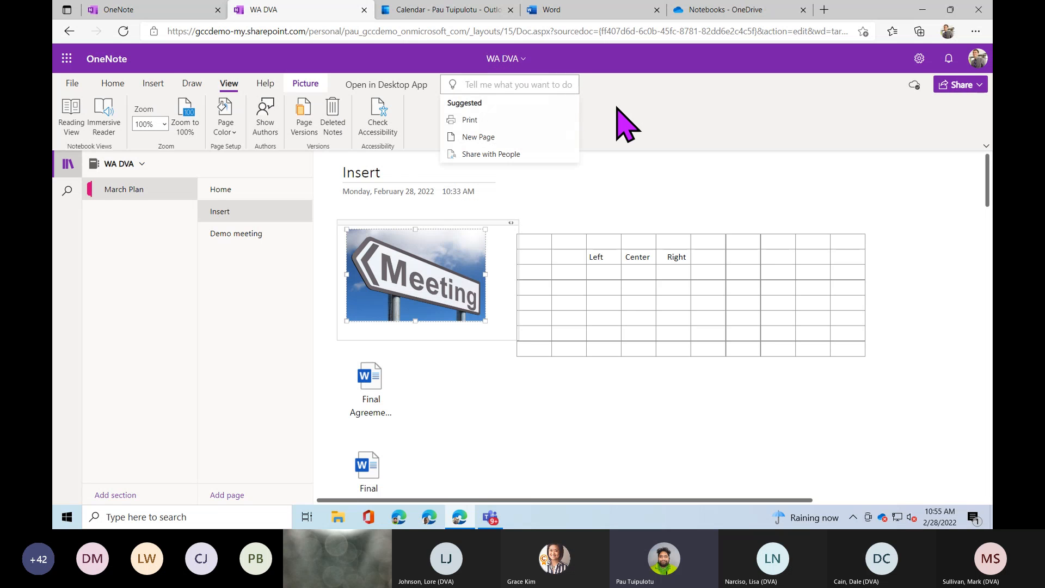
left_click(609, 165)
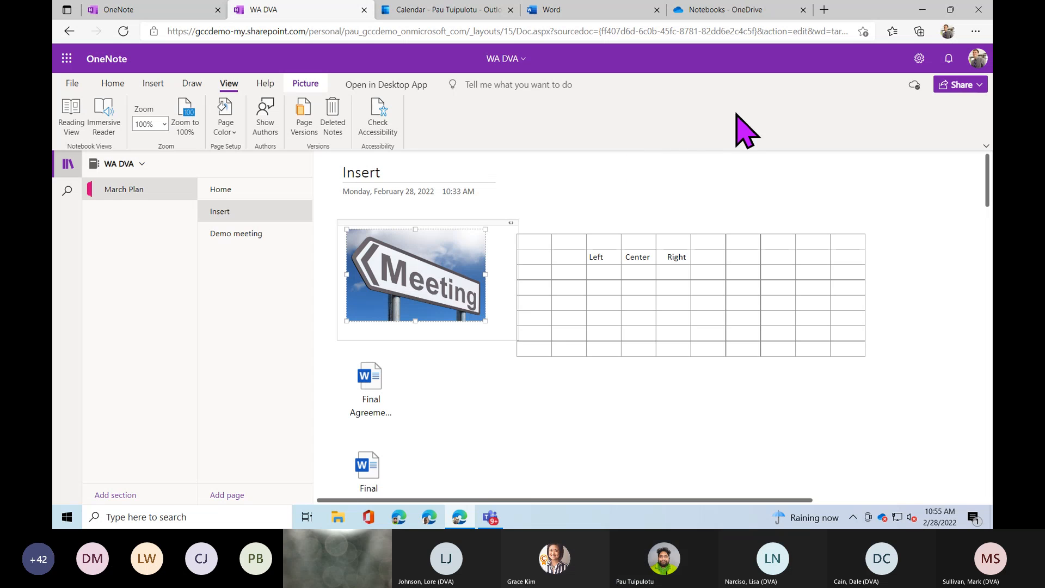
Set the WA DVA notebook's sharing link to Specific people, view-only, and apply it.
left_click(980, 85)
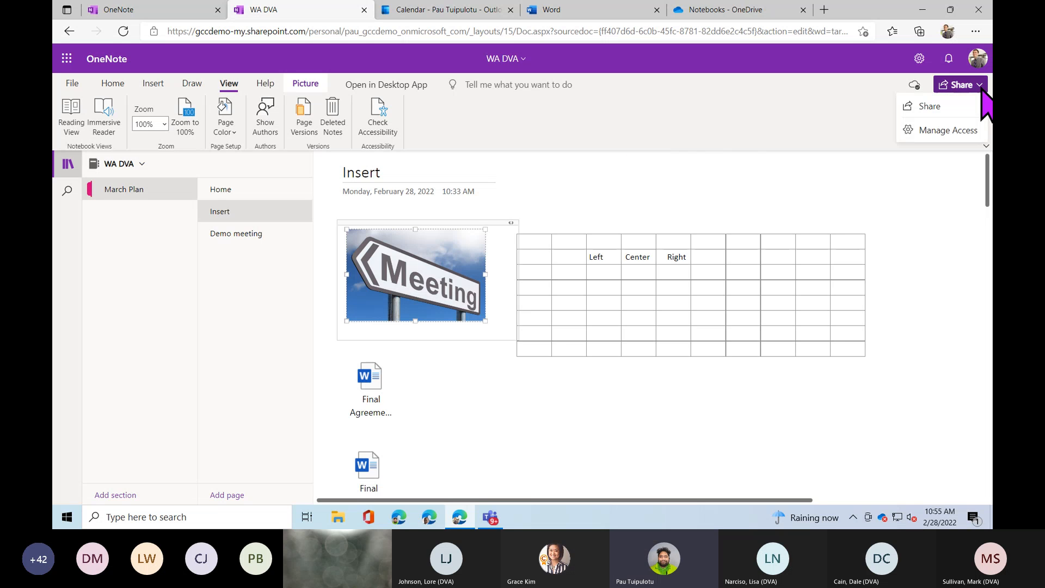
left_click(929, 108)
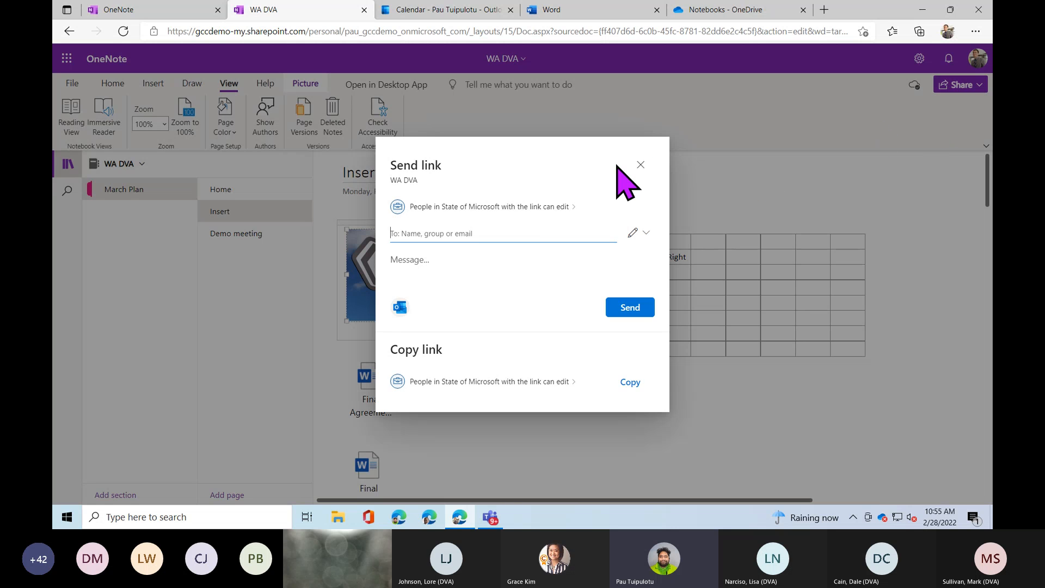
left_click(562, 207)
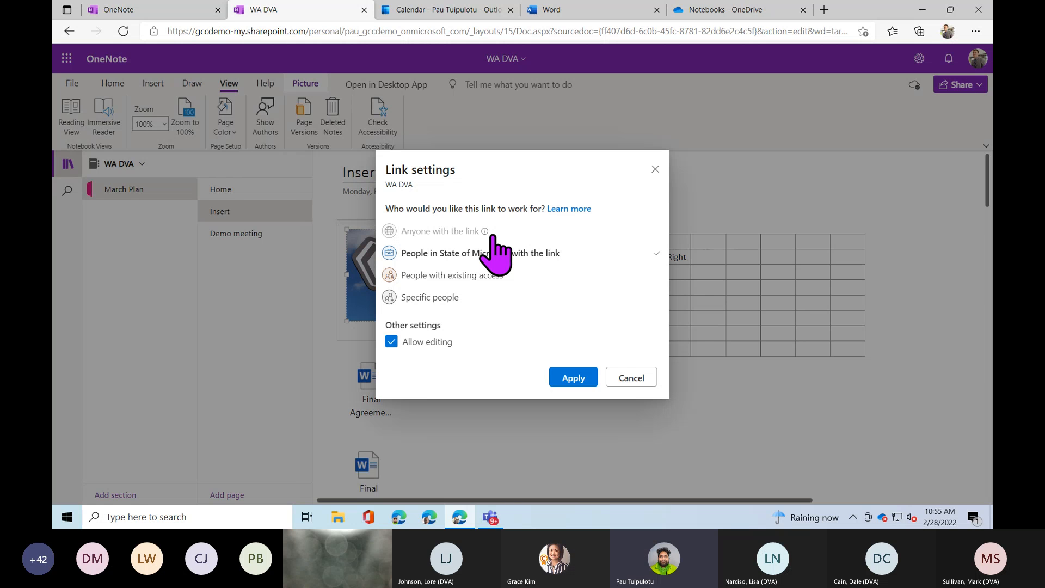
mouse_move(489, 236)
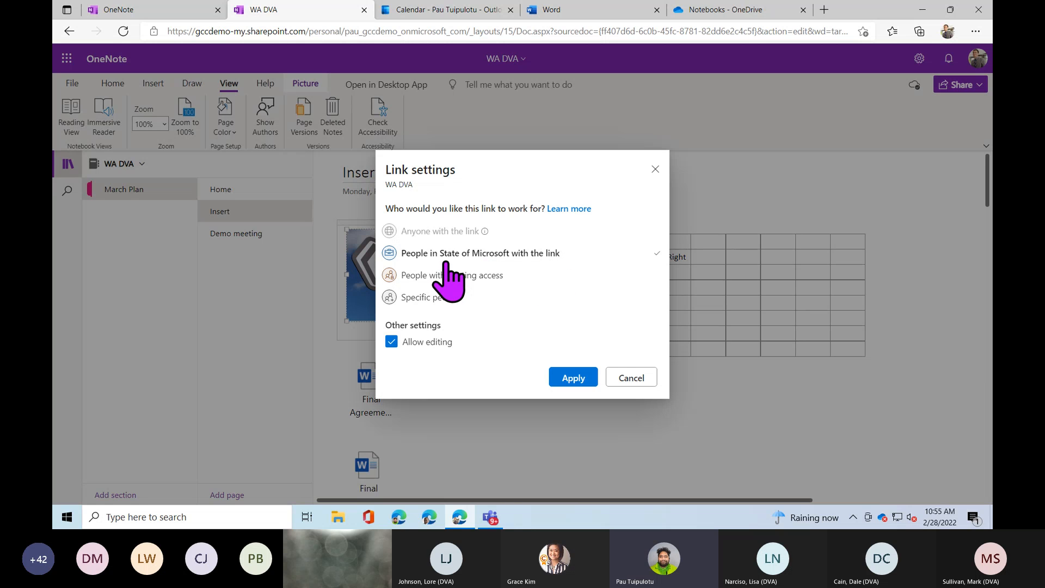
left_click(486, 280)
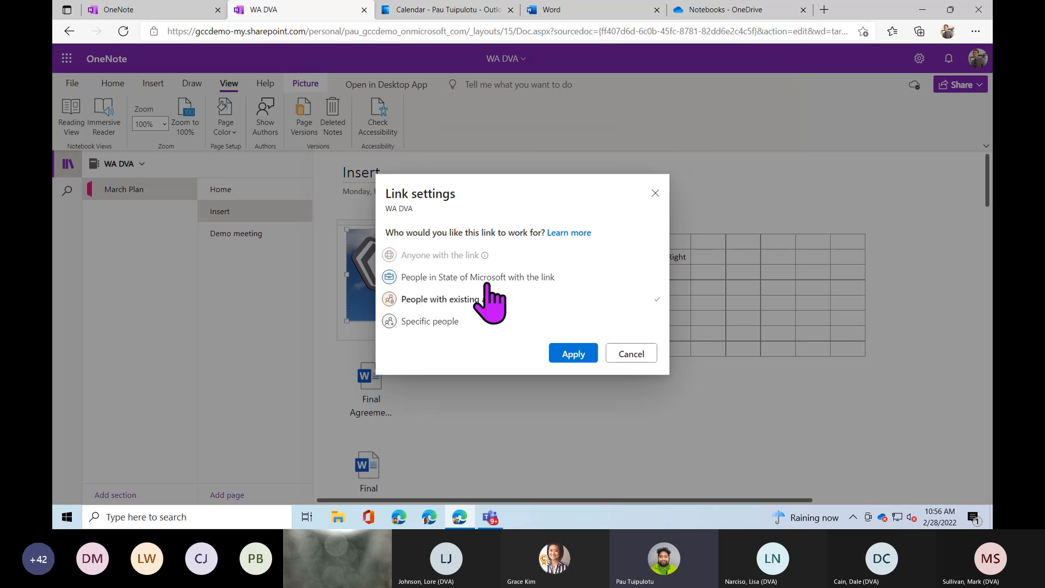
left_click(448, 324)
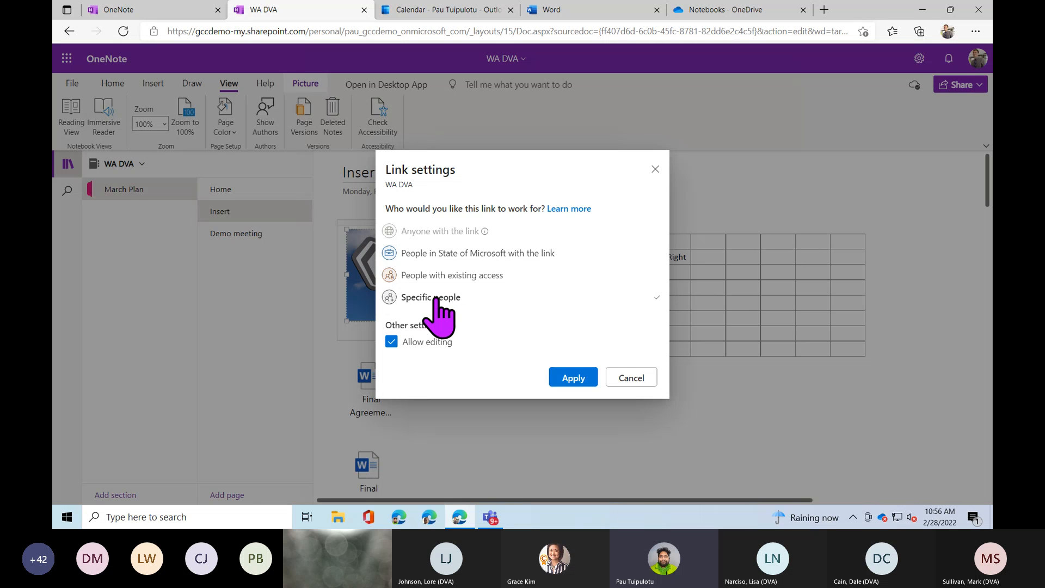
left_click(392, 344)
left_click(392, 342)
left_click(574, 377)
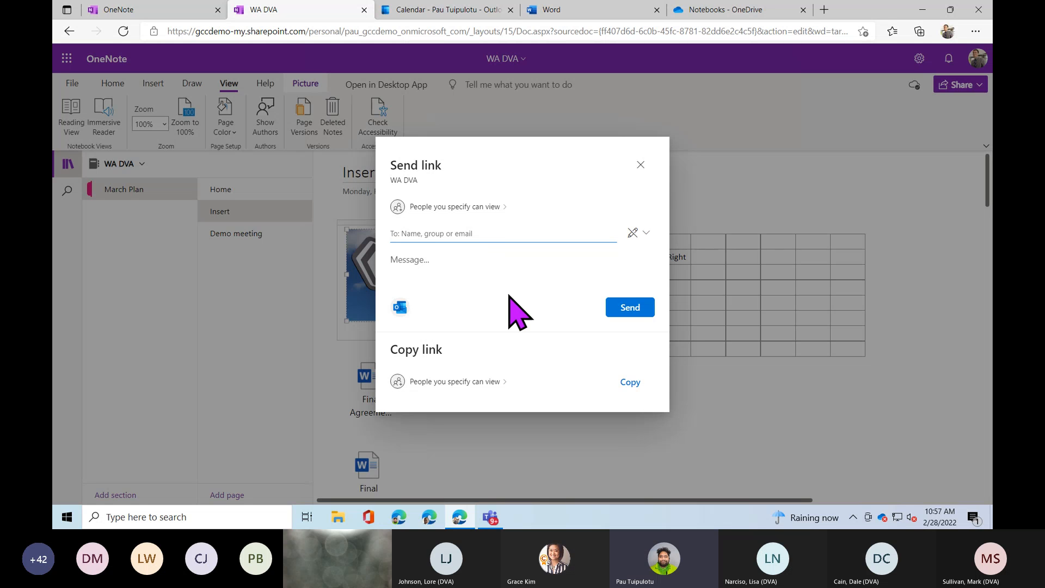
Change the link to People in State of Microsoft with editing allowed.
left_click(401, 310)
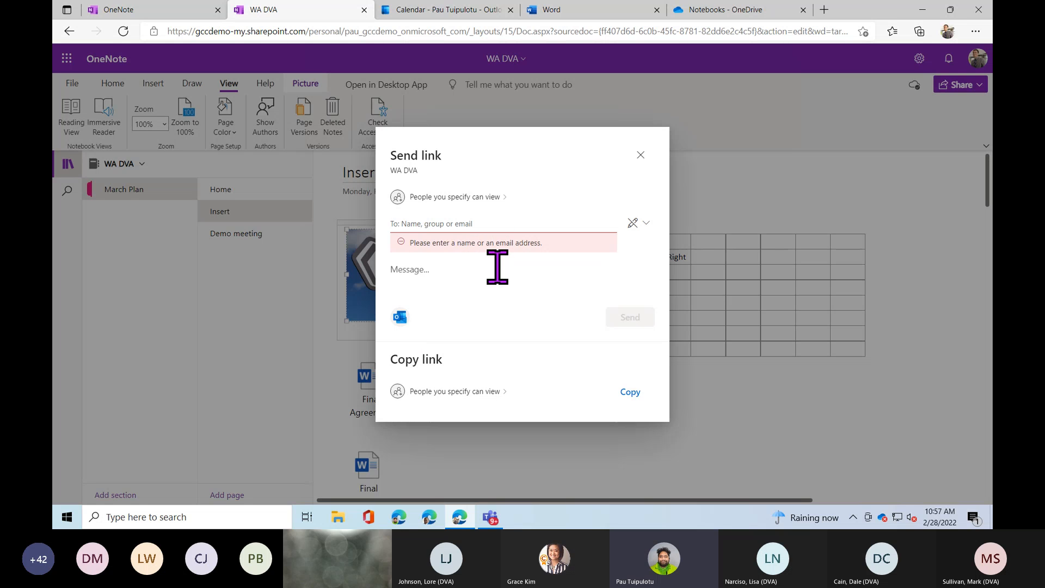
type("Chris")
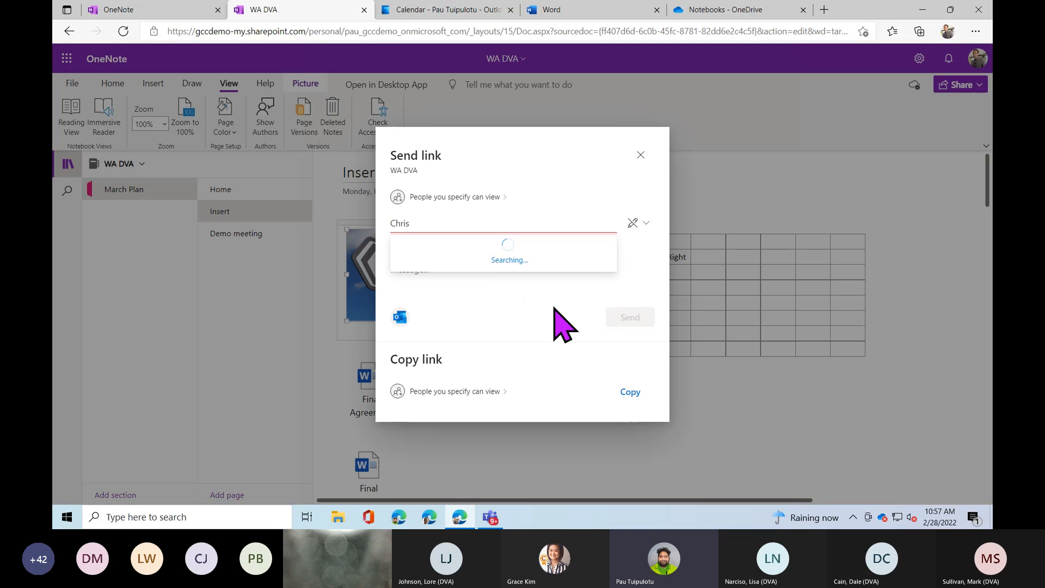
left_click(498, 198)
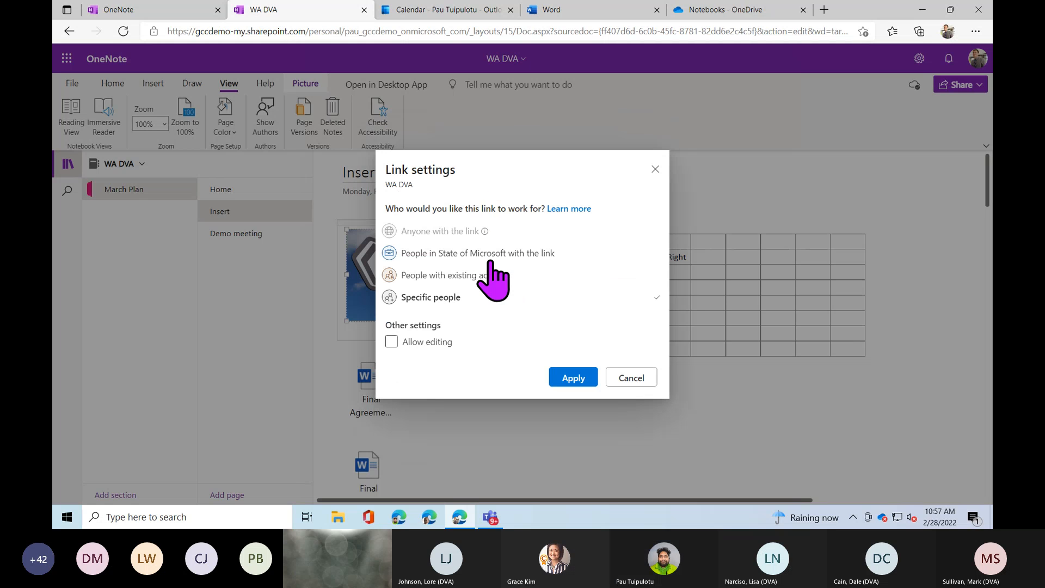
left_click(492, 256)
left_click(421, 342)
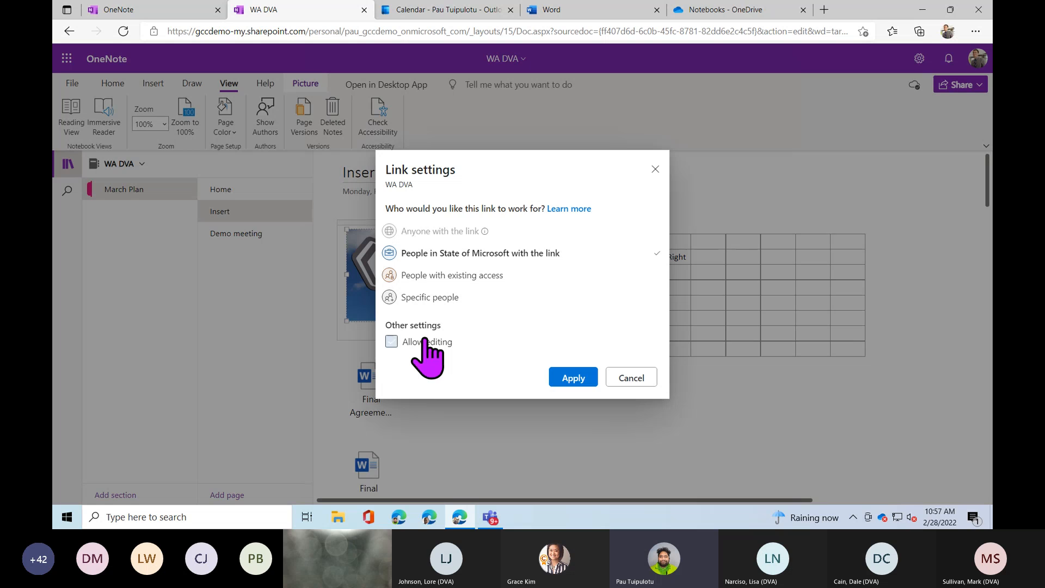
left_click(549, 372)
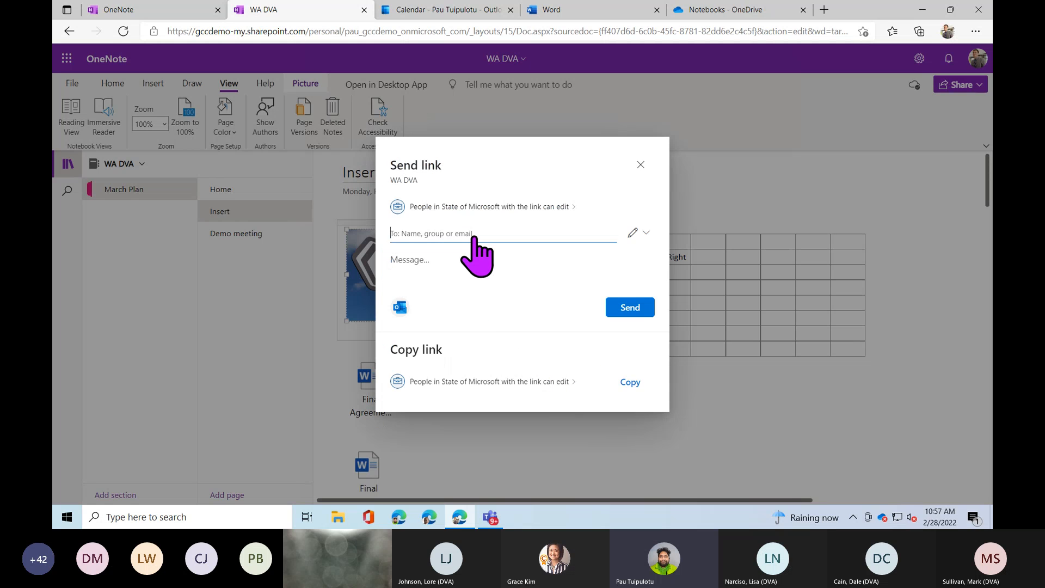
Add the colleague as recipient, share the link in a new Outlook email, then return to WA DVA.
type("Chris")
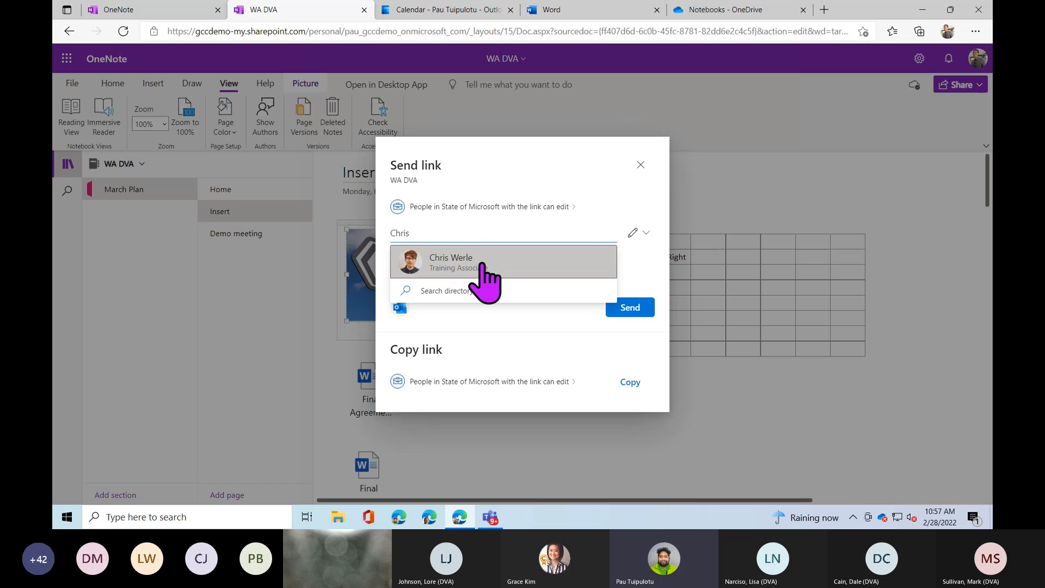
left_click(482, 265)
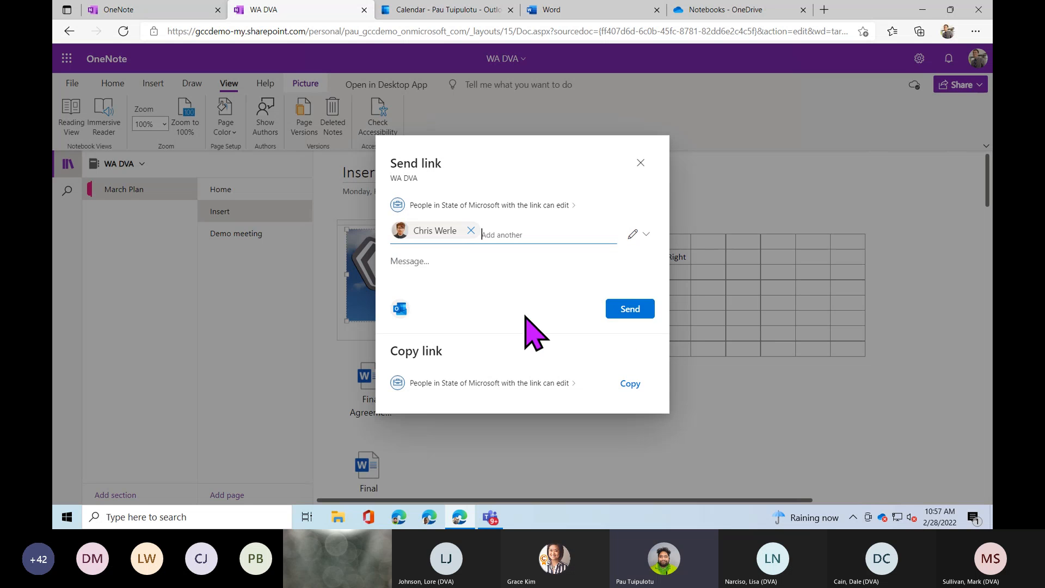
left_click(401, 309)
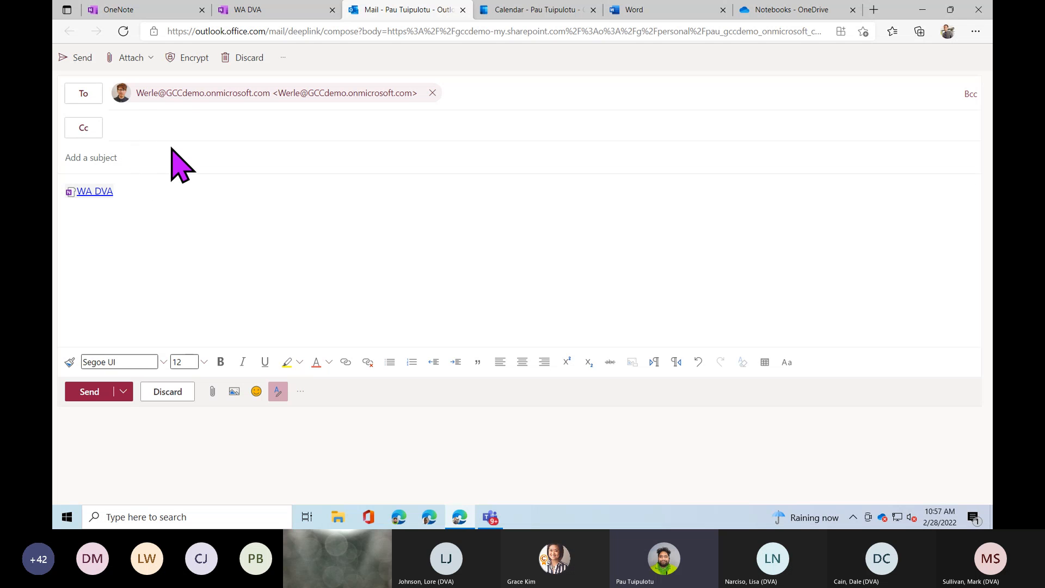
left_click(263, 11)
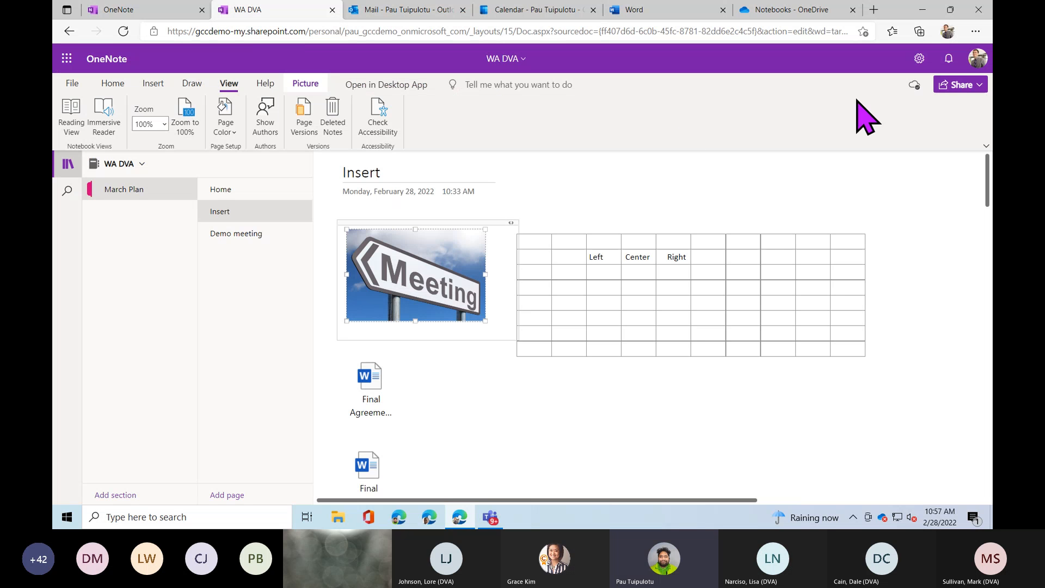
Copy the WA DVA notebook's State of Microsoft editable link and dismiss the 'Link copied' confirmation.
left_click(958, 86)
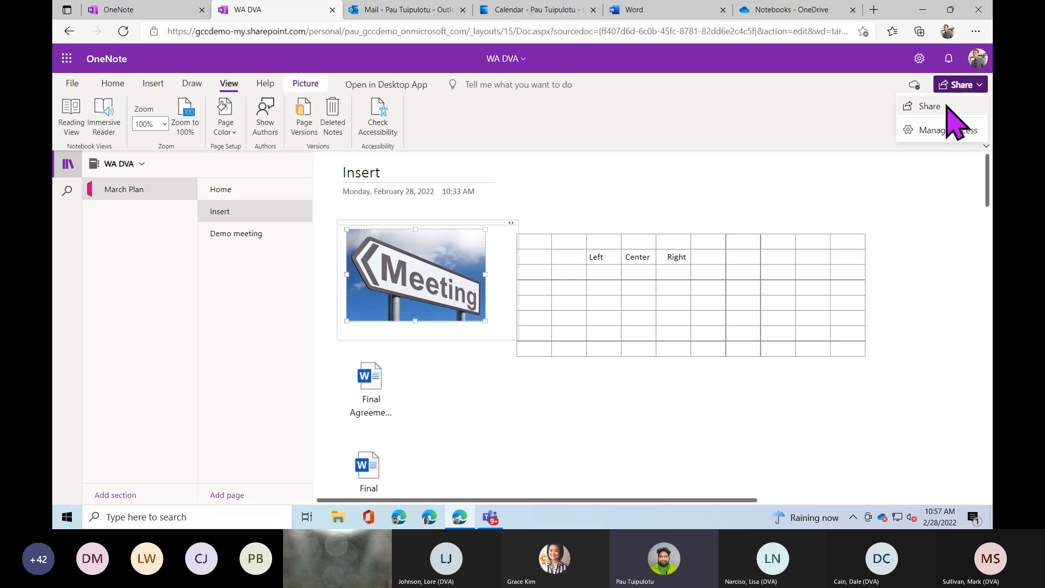
left_click(932, 106)
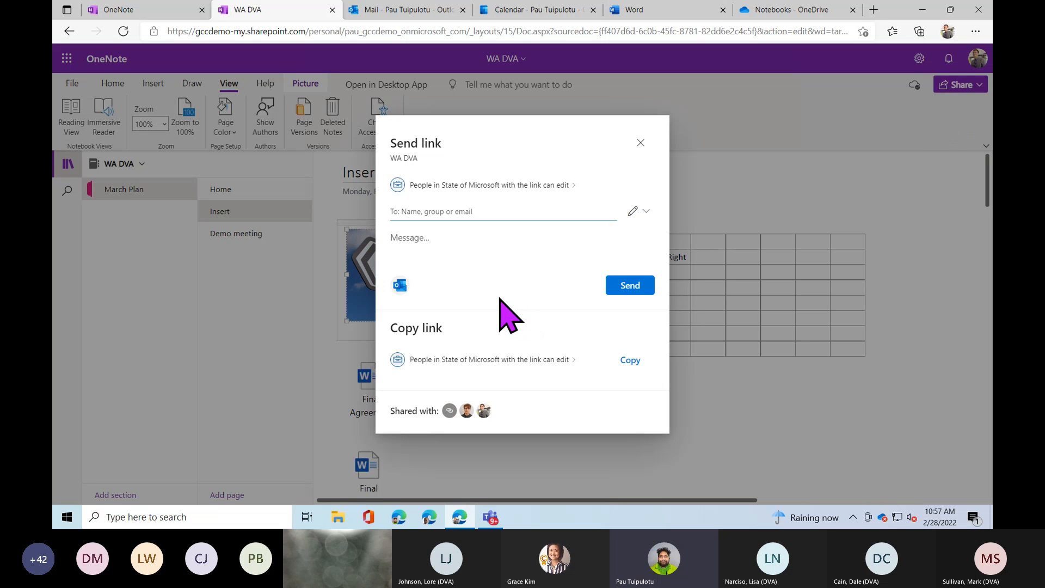
left_click(407, 286)
left_click(634, 364)
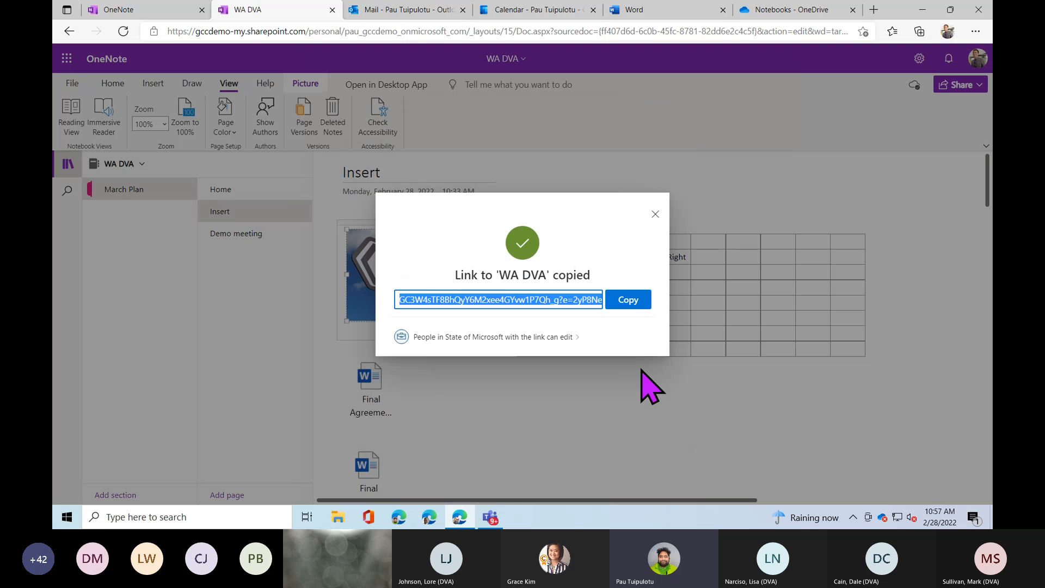
left_click(625, 301)
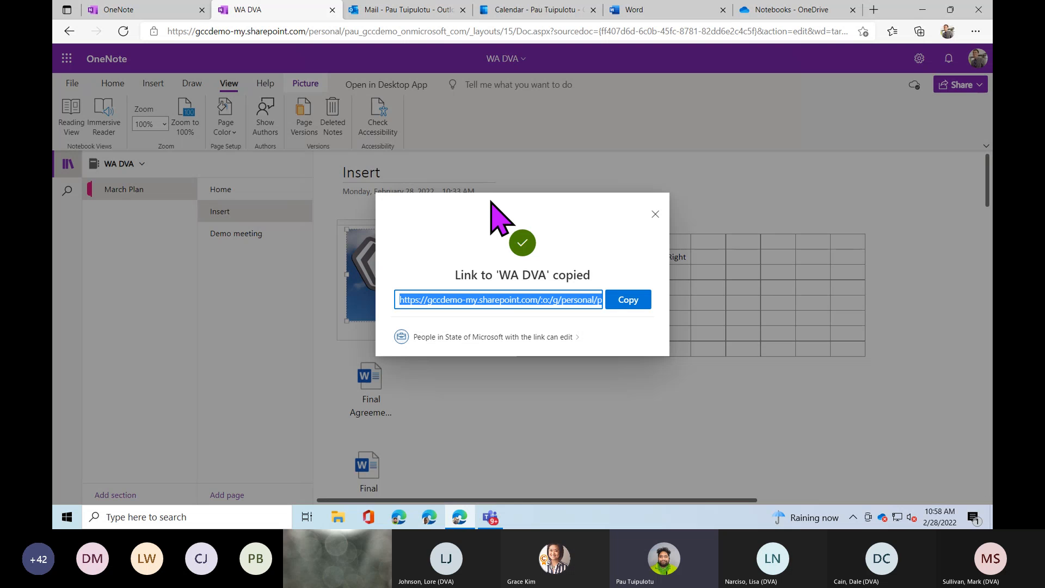
left_click(656, 213)
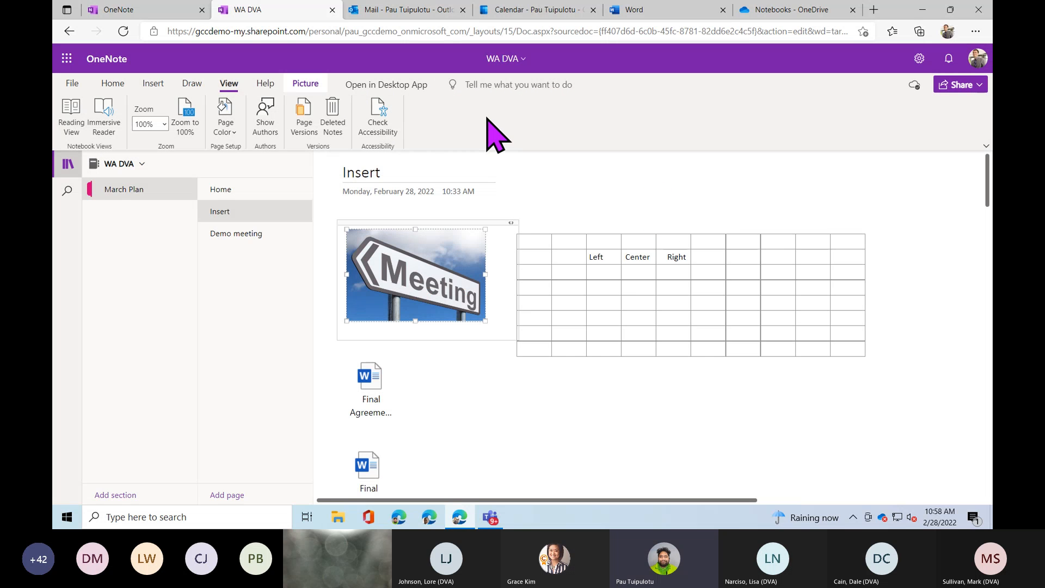
Open OneNote Help from the Help tab, move the Support pane toward the centre, then close it.
left_click(265, 85)
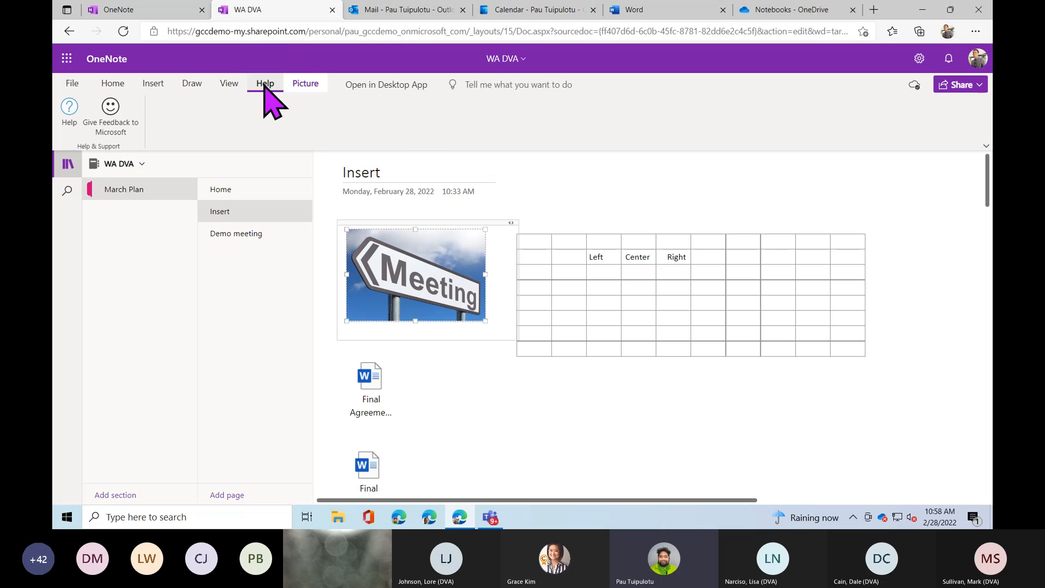
left_click(69, 112)
left_click_drag(186, 12, 506, 91)
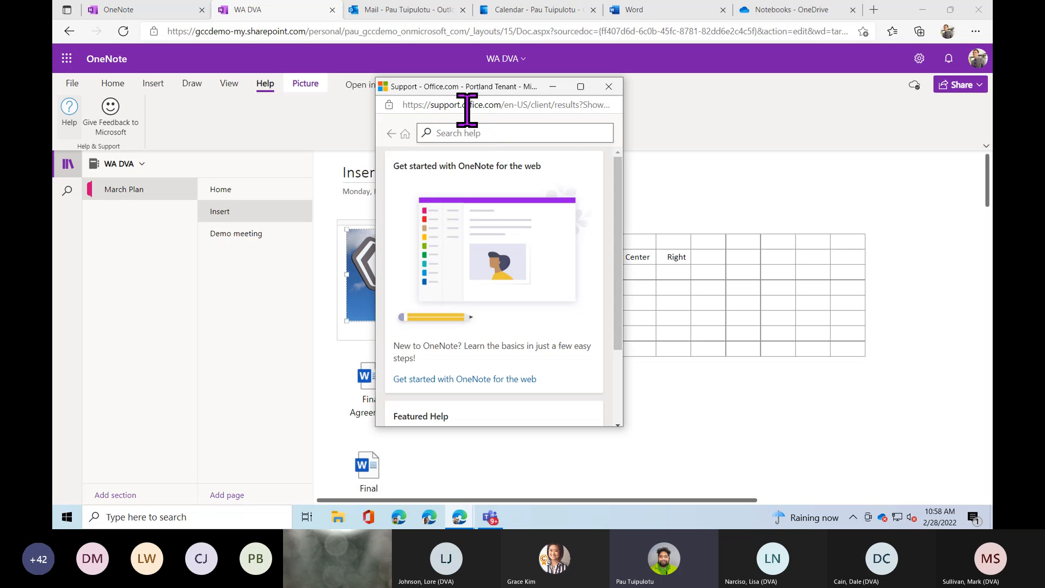
left_click(607, 86)
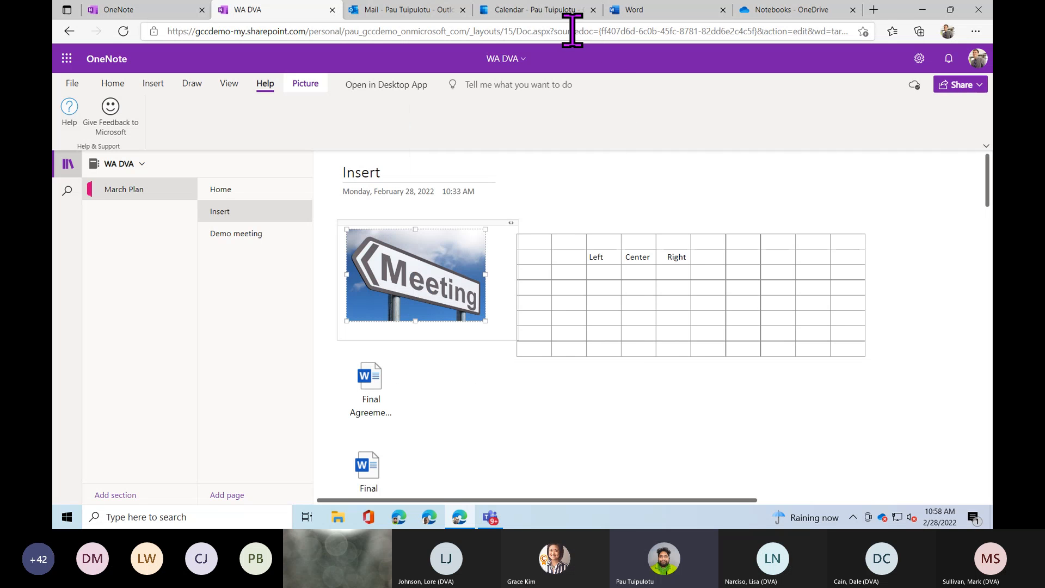
Switch to the Word tab and go to support.office.com by entering 'supp' in the address bar.
left_click(708, 12)
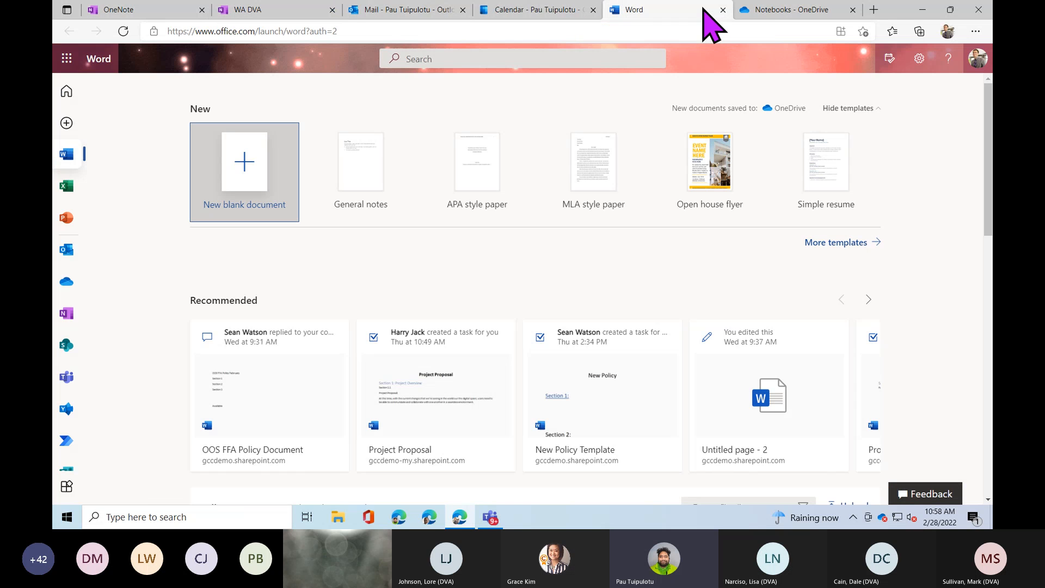
left_click(687, 31)
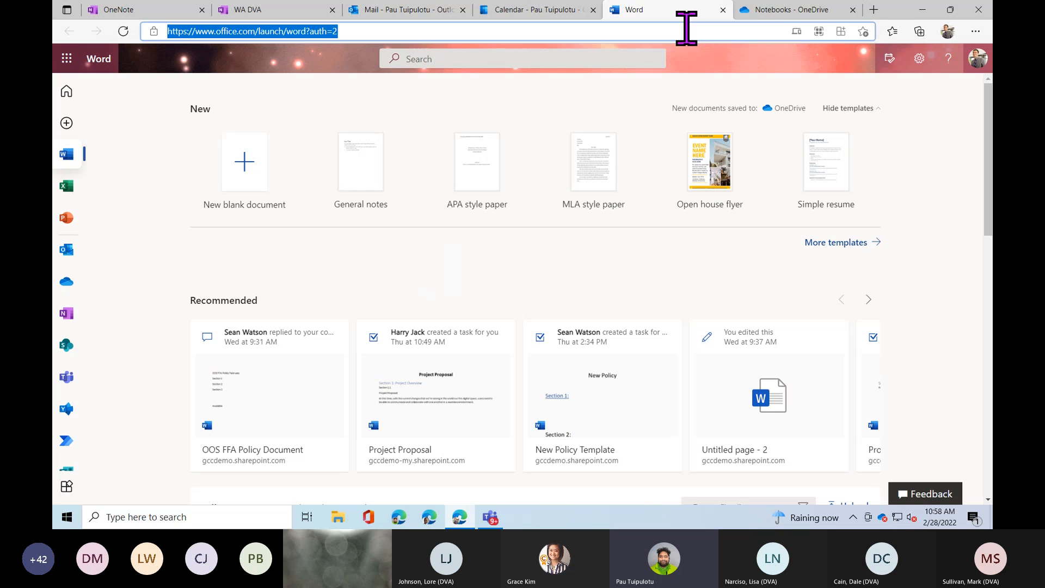
type("supp")
key("Return")
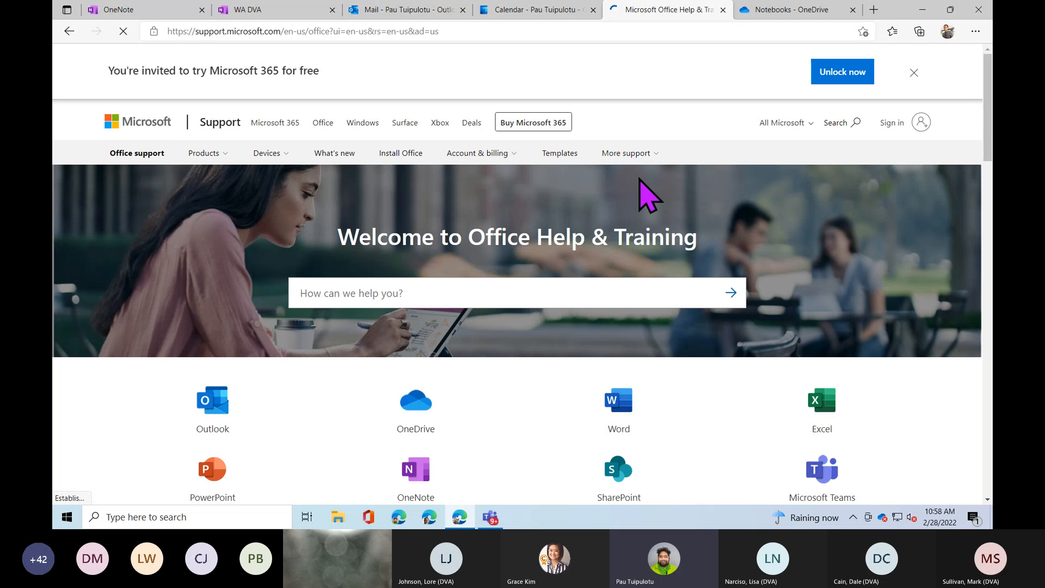
Open the OneNote help & learning page and browse its topics and free eBooks.
scroll(643, 218, "down", 3)
left_click(413, 355)
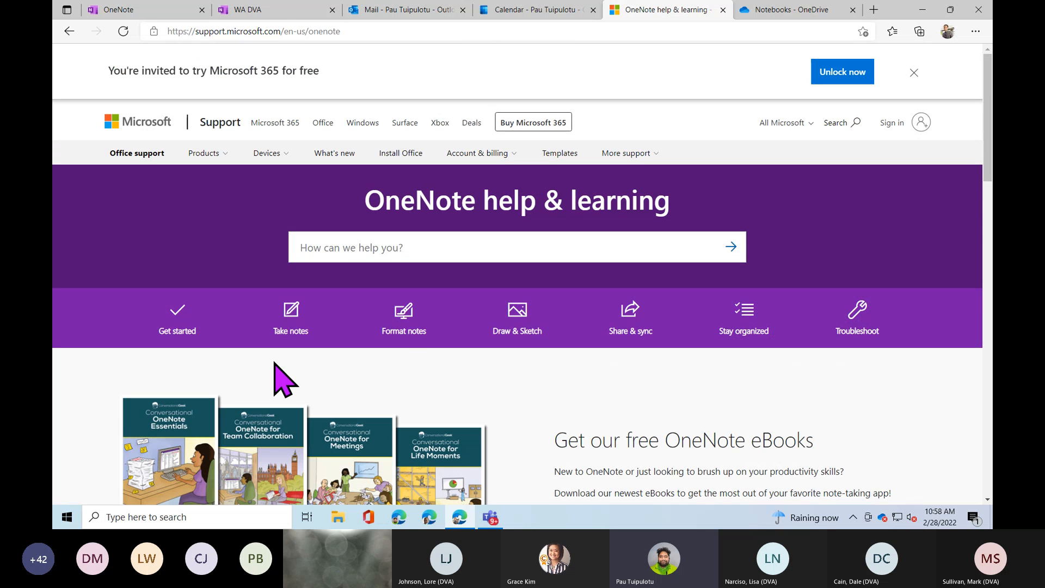
scroll(275, 376, "down", 1)
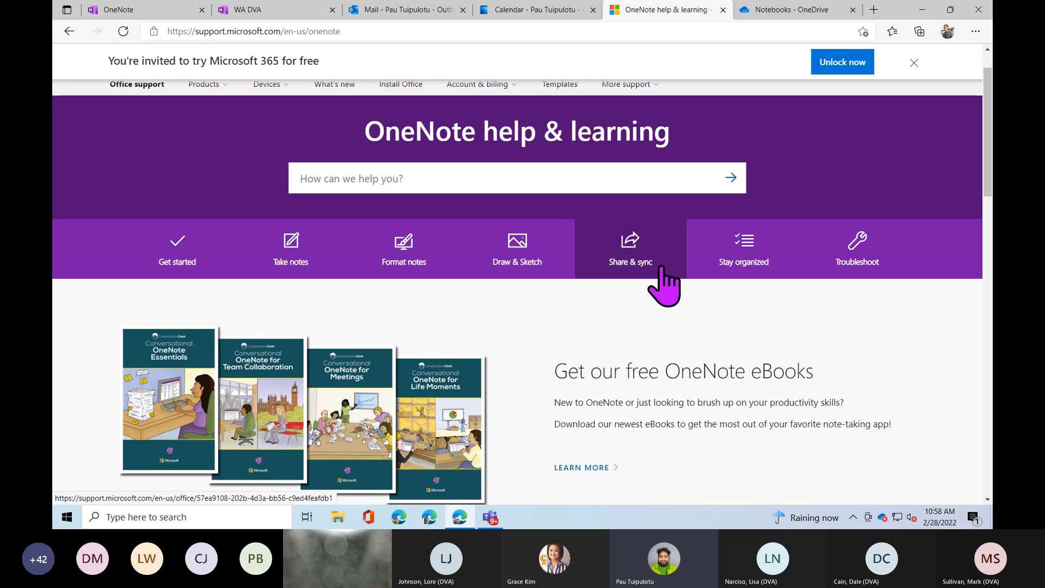
scroll(688, 362, "up", 1)
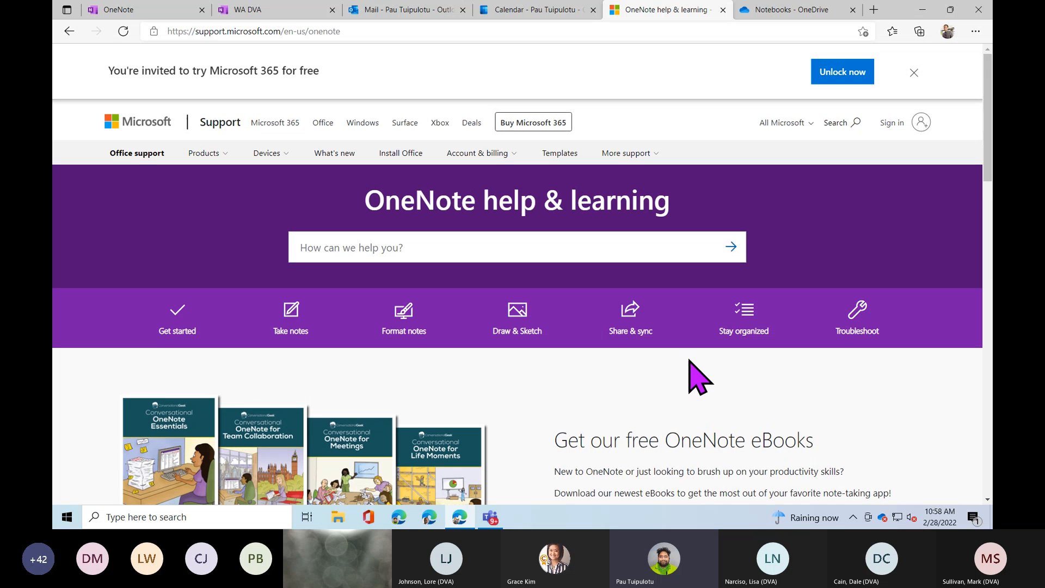